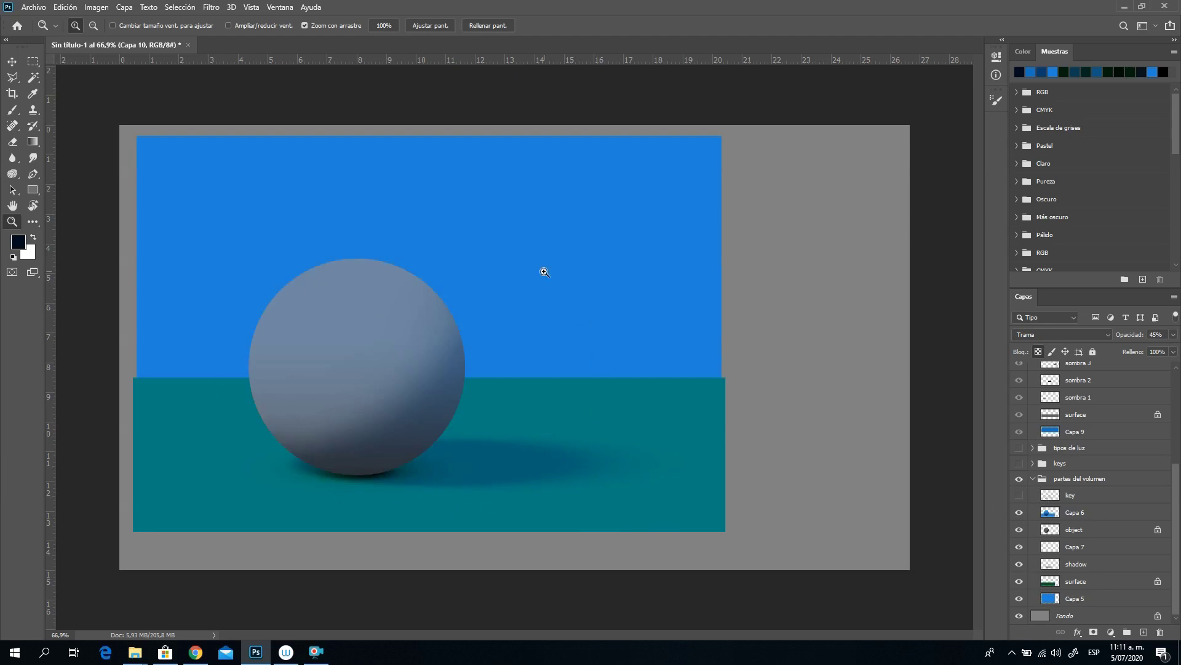
# Step: Show the key sketch layer and inspect the light direction over an enlarged, centred view of the sphere
pyautogui.click(1019, 495)
pyautogui.click(525, 447)
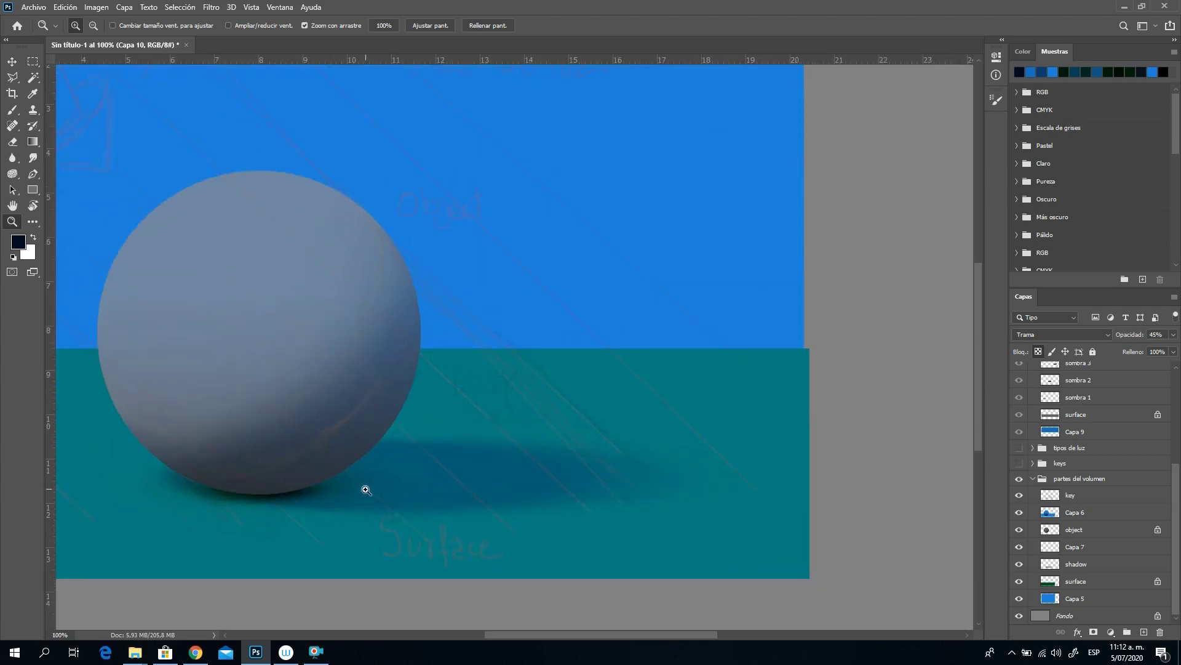
pyautogui.moveTo(264, 383); pyautogui.dragTo(422, 419)
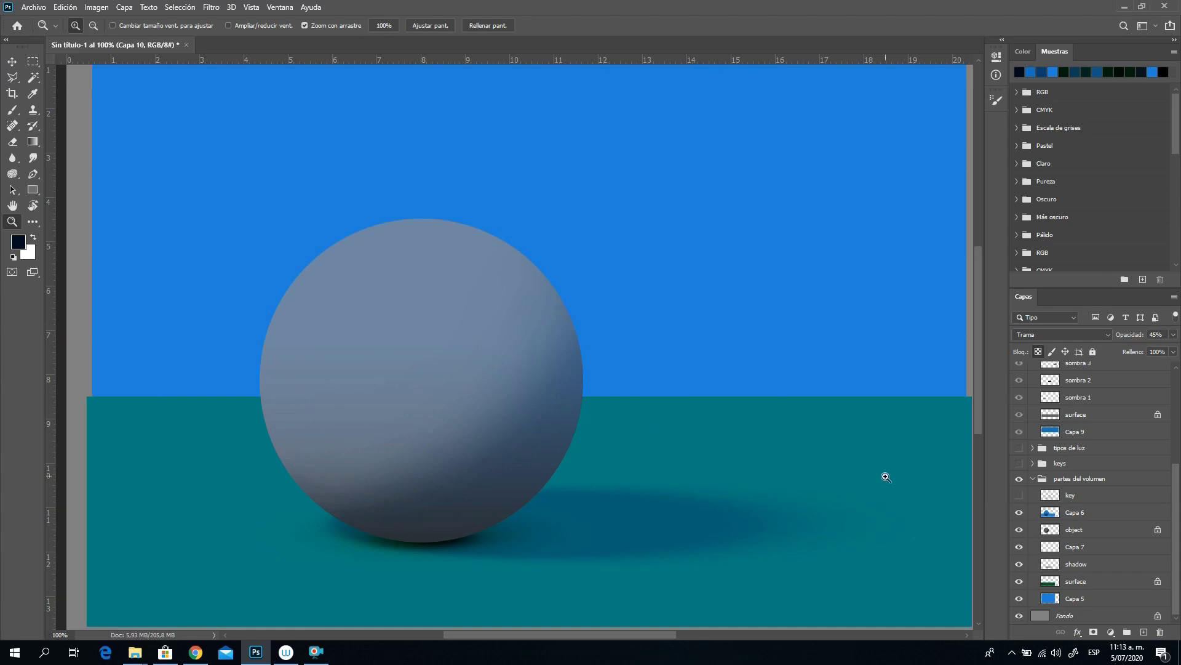
# Step: Add a new layer above Capa 6 and load the sphere's outline from the object layer as a selection
pyautogui.click(1074, 499)
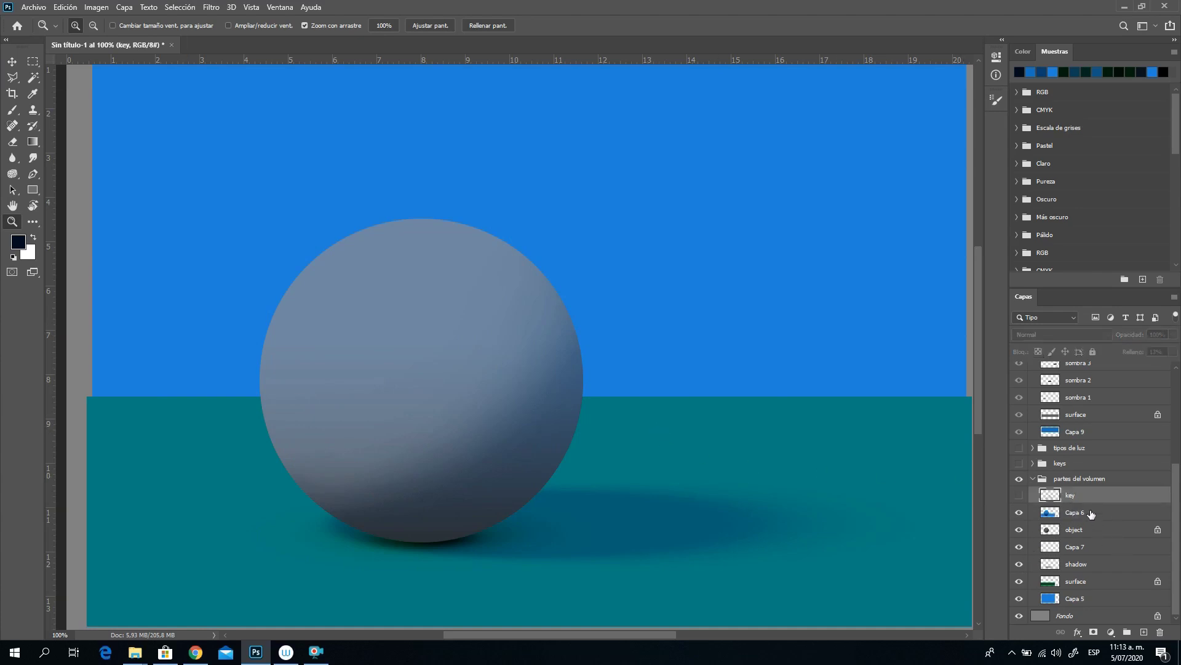
pyautogui.click(1091, 514)
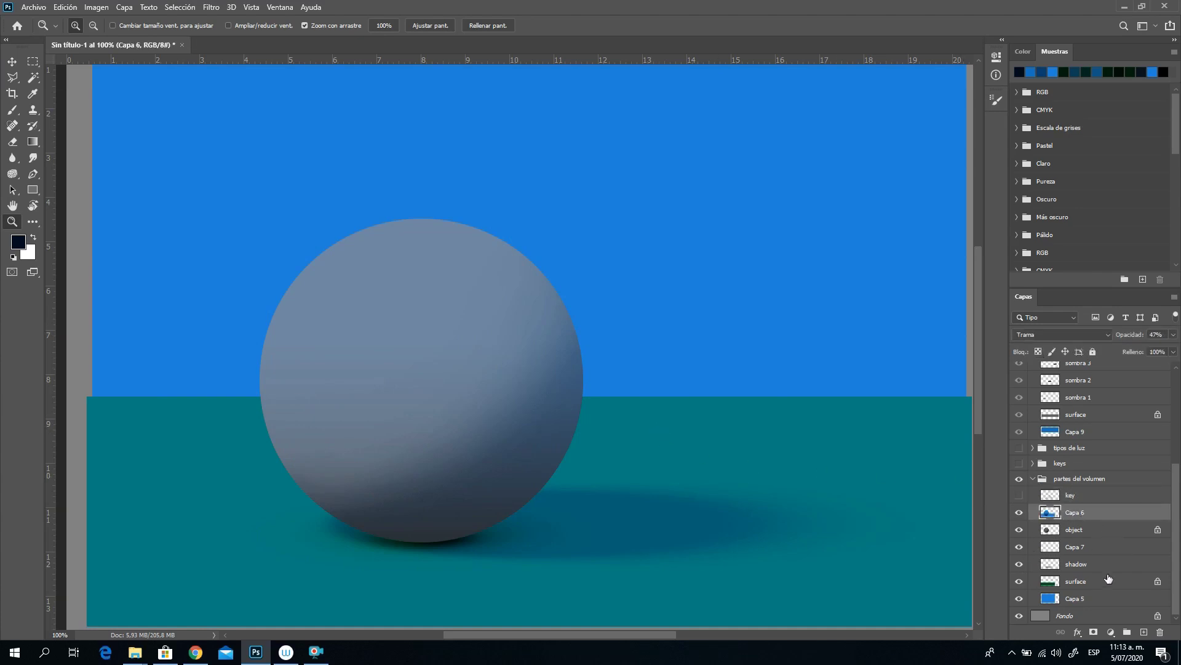
pyautogui.click(1144, 632)
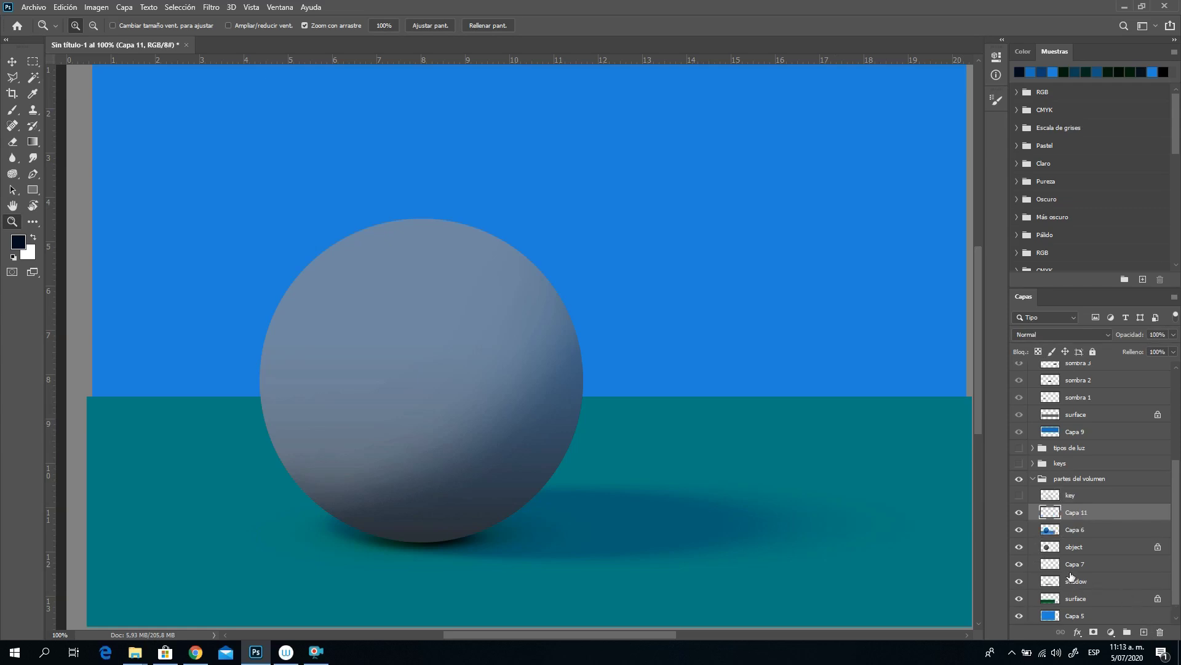
pyautogui.keyDown('ctrl'); pyautogui.click(1050, 550); pyautogui.keyUp('ctrl')
# Step: Set up a 101 px Circular difuso brush and change the new layer's blending mode to Aclarar
pyautogui.click(13, 110)
pyautogui.rightClick(539, 333)
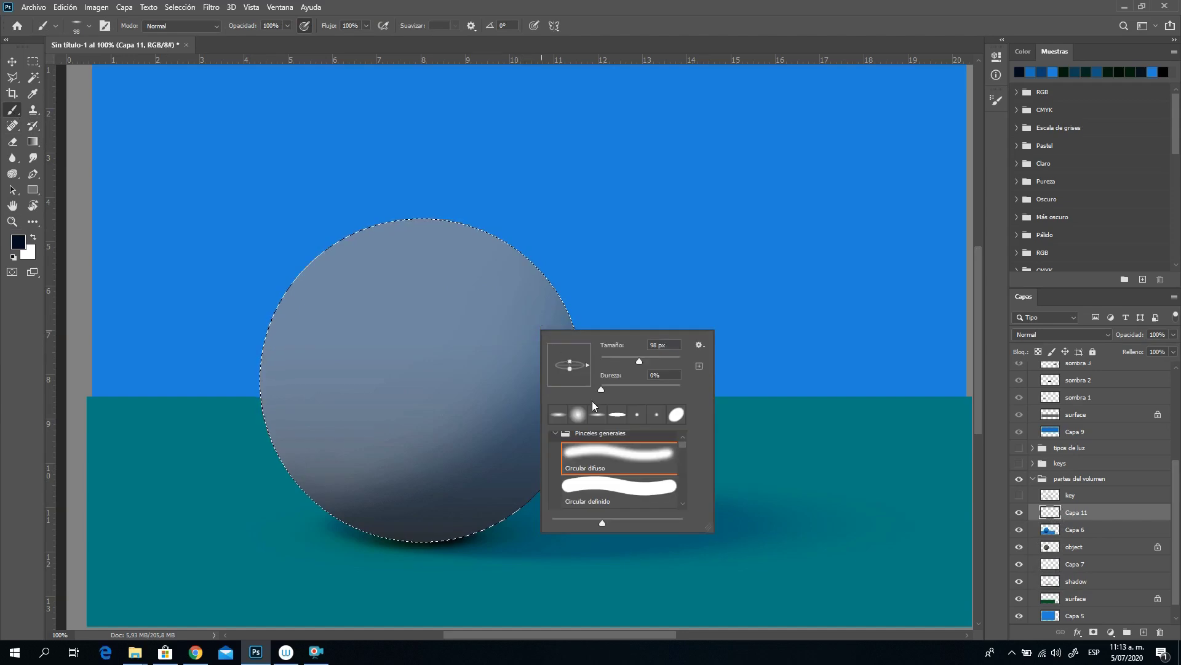
pyautogui.click(602, 460)
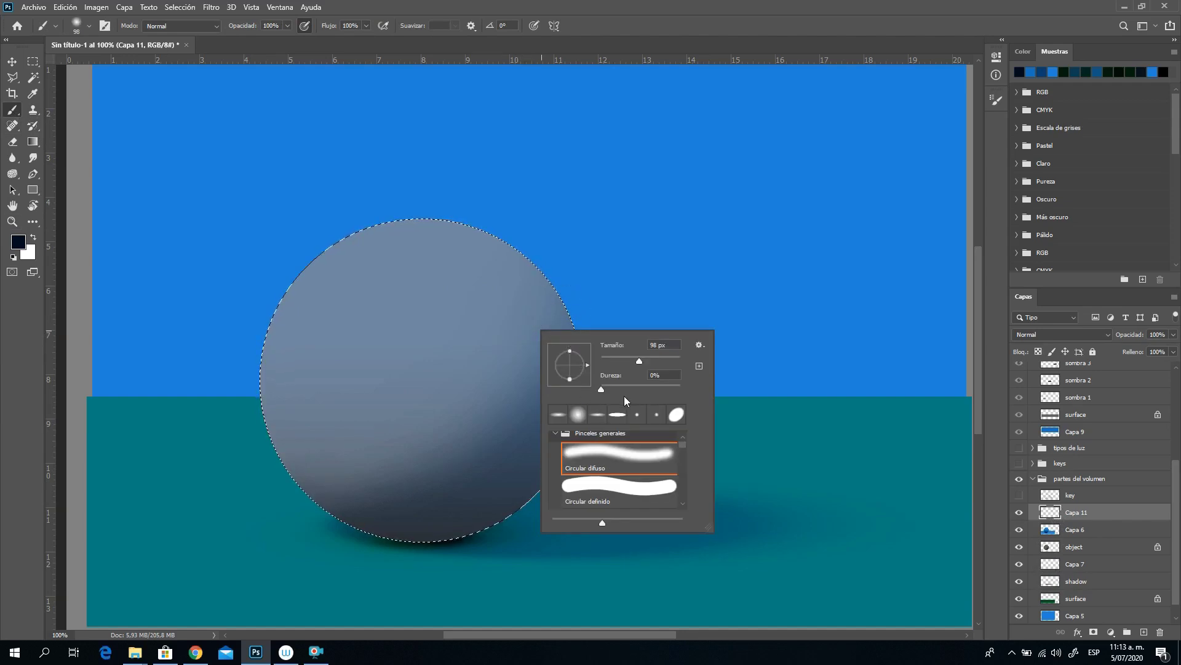
pyautogui.click(629, 359)
pyautogui.click(642, 357)
pyautogui.click(603, 226)
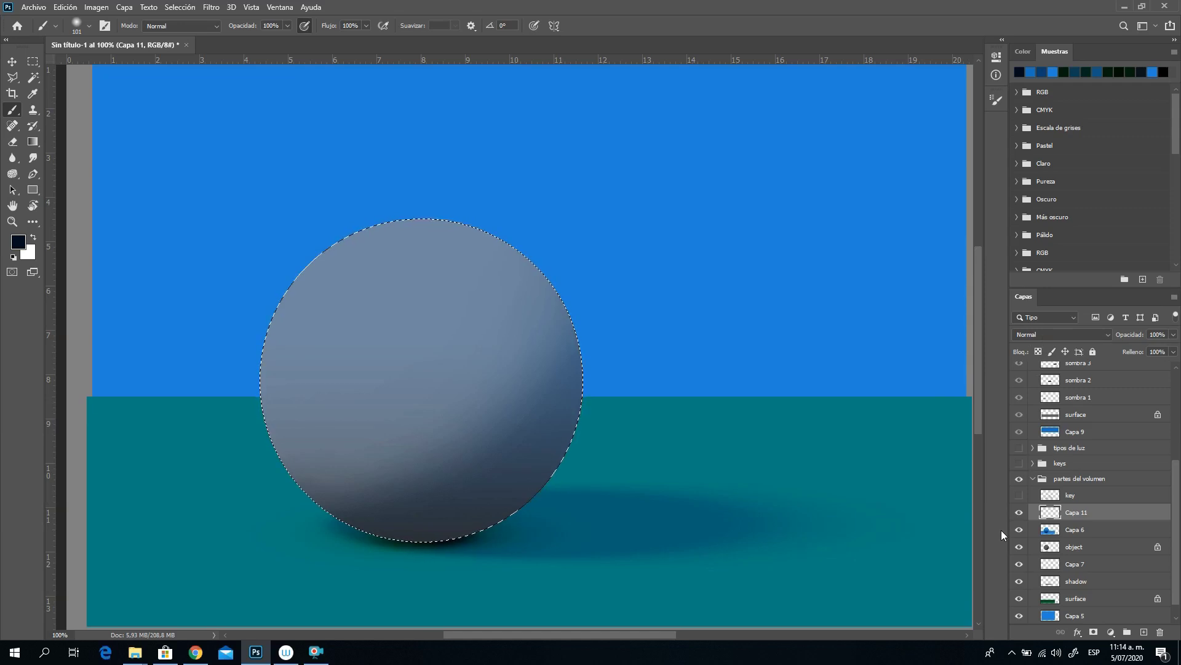
pyautogui.click(1050, 334)
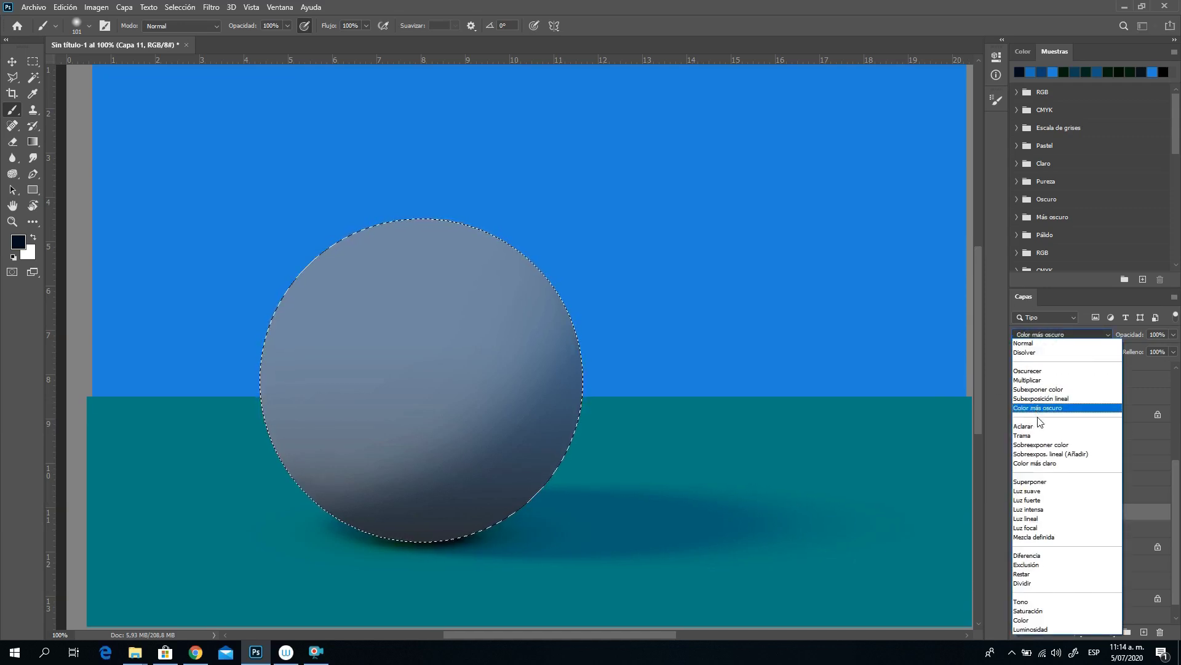
pyautogui.click(1039, 425)
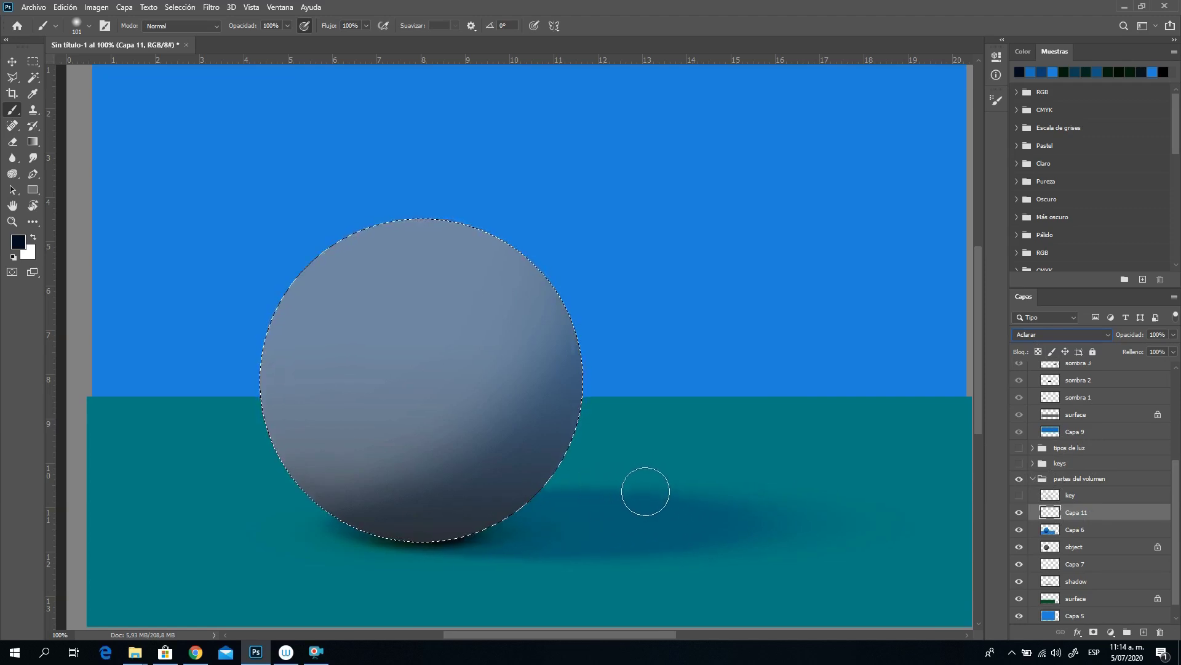
# Step: Sample the teal surface and its bluish shadow, and paint those colours as reflected light on the sphere's lower shaded area
pyautogui.press('alt')
pyautogui.keyDown('alt'); pyautogui.click(590, 518); pyautogui.keyUp('alt')
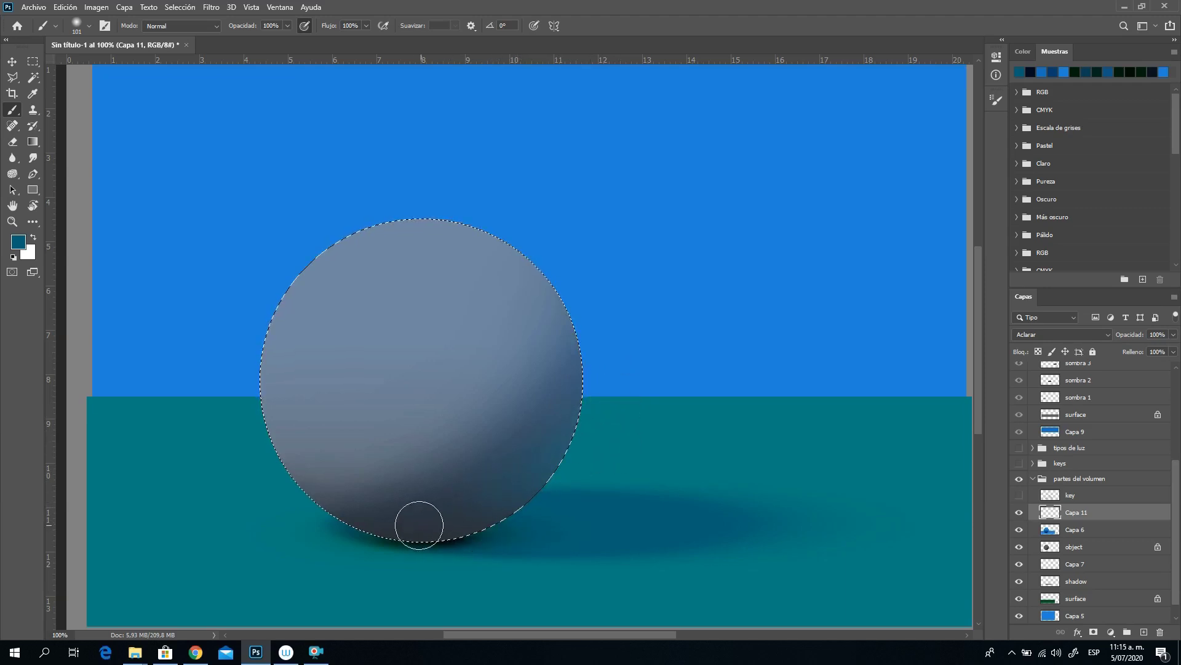
pyautogui.keyDown('alt'); pyautogui.click(350, 550); pyautogui.keyUp('alt')
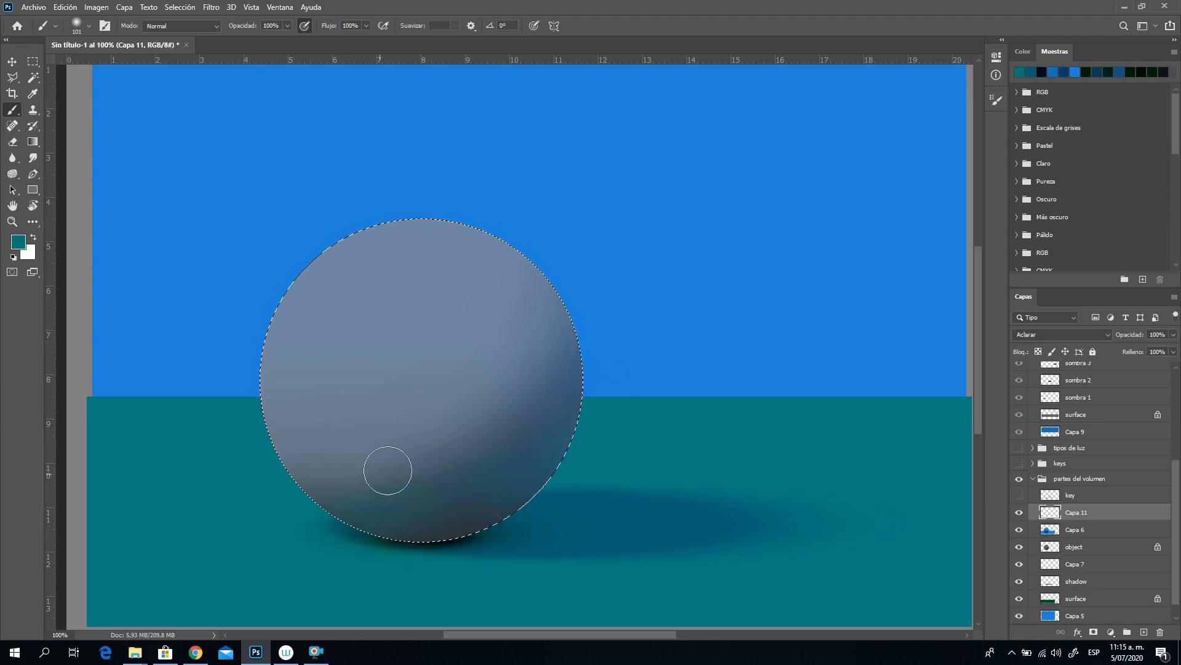
pyautogui.keyDown('alt'); pyautogui.click(620, 528); pyautogui.keyUp('alt')
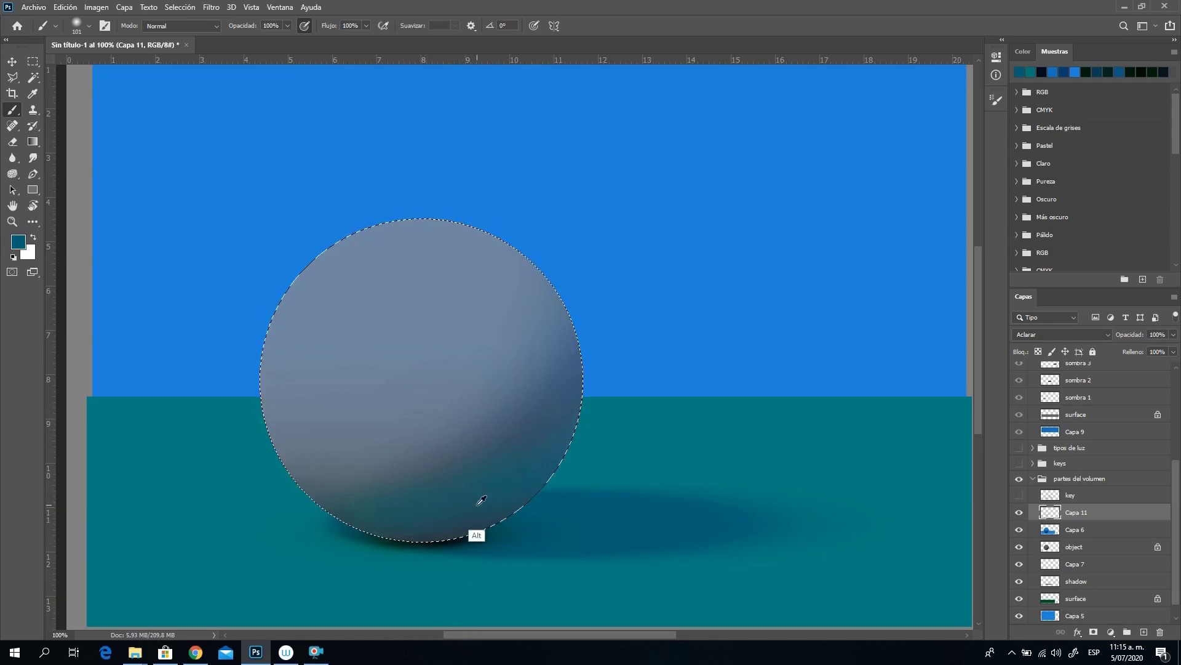
pyautogui.keyDown('alt'); pyautogui.click(454, 564); pyautogui.keyUp('alt')
pyautogui.keyDown('alt'); pyautogui.click(480, 512); pyautogui.keyUp('alt')
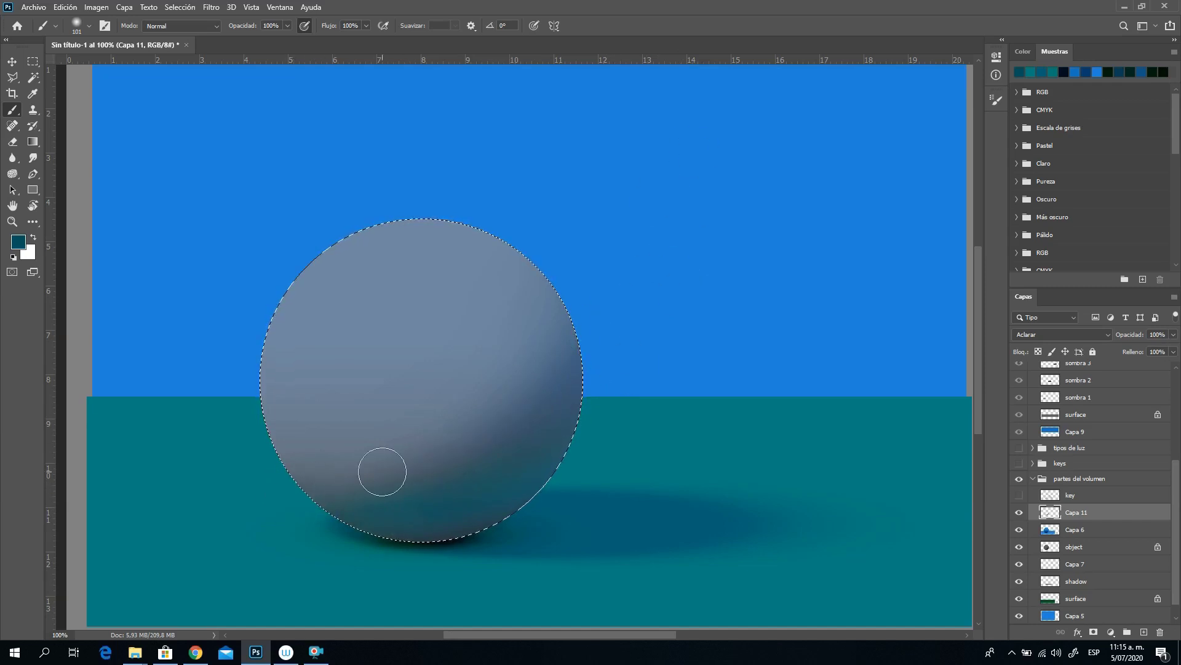
pyautogui.press('alt')
# Step: Set the Eraser to 116 px with 0% hardness and fade the reflected light painted on the sphere
pyautogui.click(13, 141)
pyautogui.rightClick(449, 308)
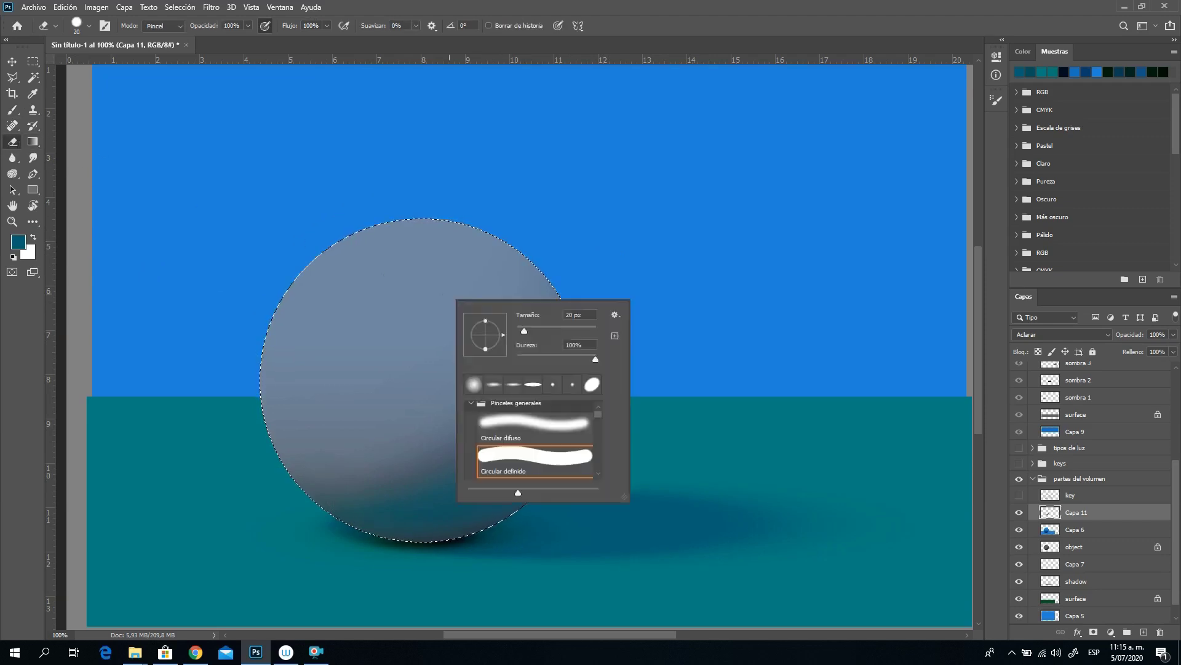
pyautogui.click(562, 330)
pyautogui.press('Return')
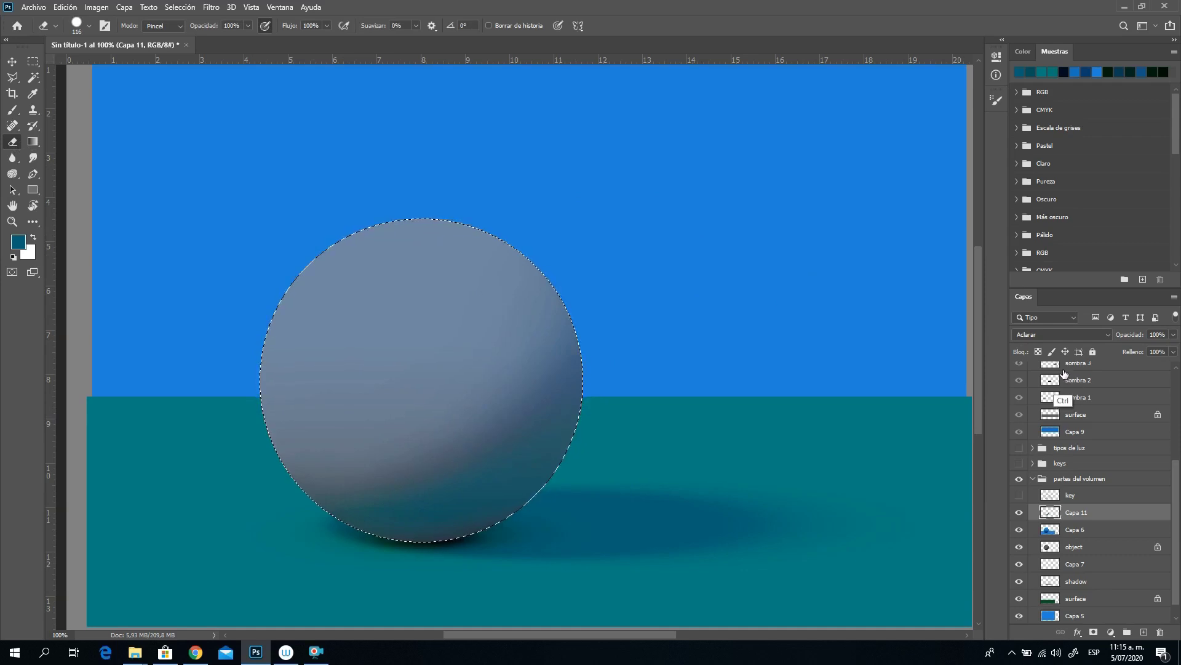
pyautogui.rightClick(497, 309)
pyautogui.click(541, 351)
pyautogui.press('Return')
pyautogui.moveTo(554, 345); pyautogui.dragTo(557, 384)
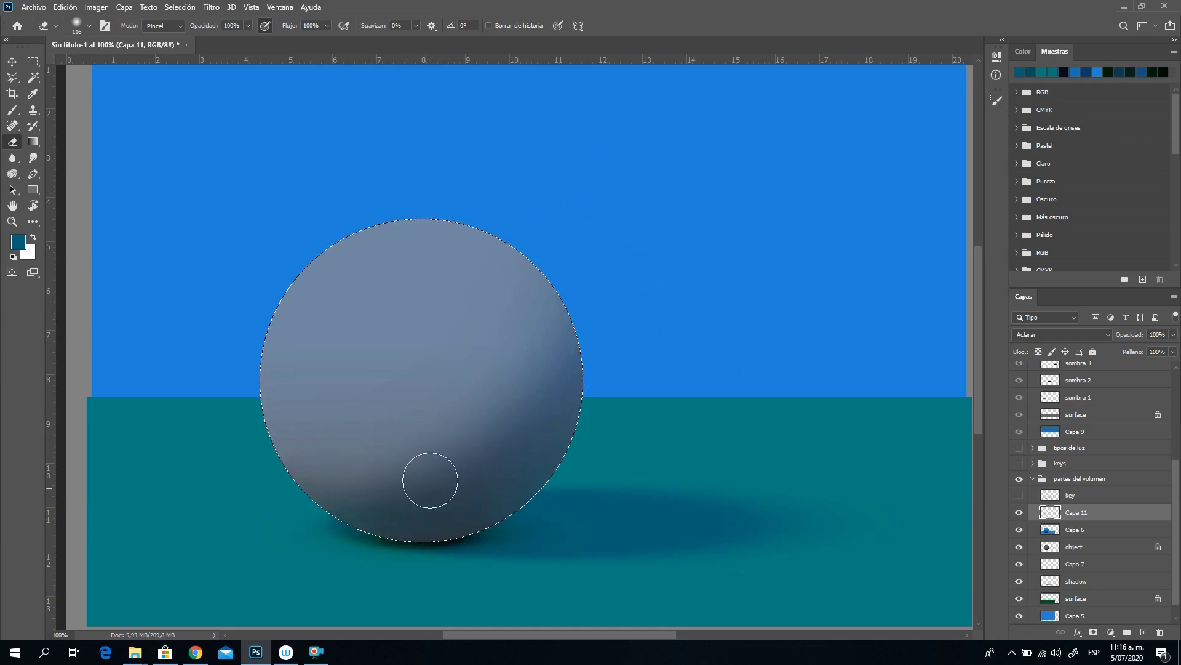
# Step: Paint the sampled surface teal along the sphere's lower-right edge with a 74 px brush, and soften it with the Eraser
pyautogui.click(23, 113)
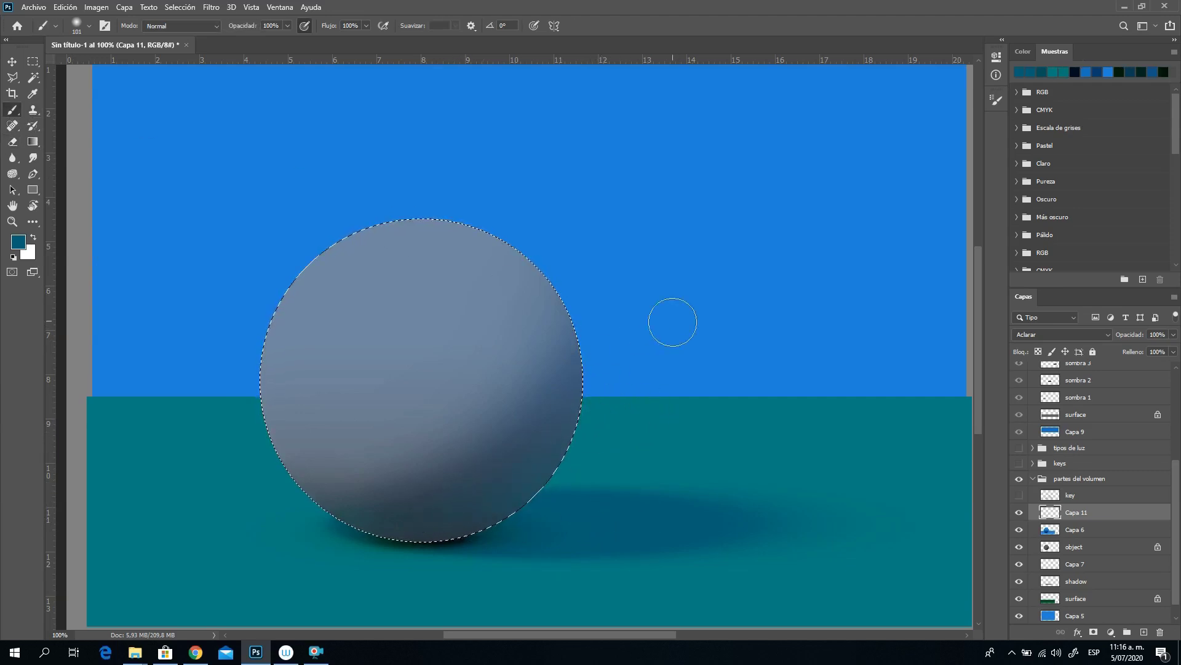
pyautogui.rightClick(625, 404)
pyautogui.moveTo(710, 438); pyautogui.dragTo(720, 438)
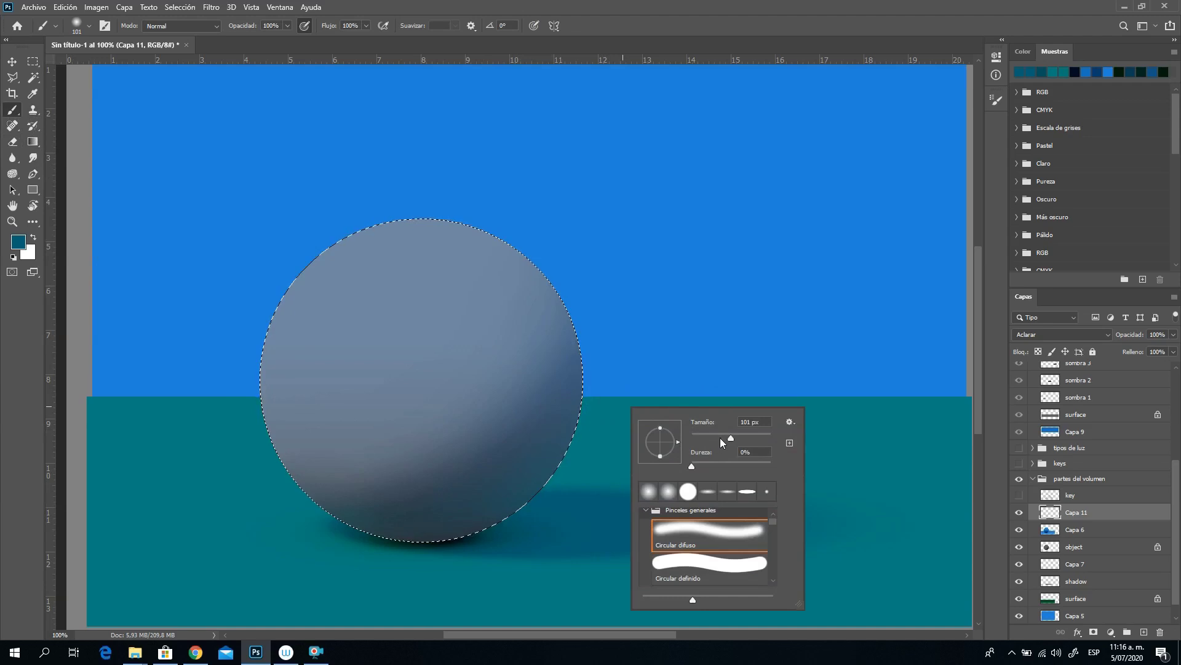
pyautogui.press('Return')
pyautogui.keyDown('alt'); pyautogui.click(633, 443); pyautogui.keyUp('alt')
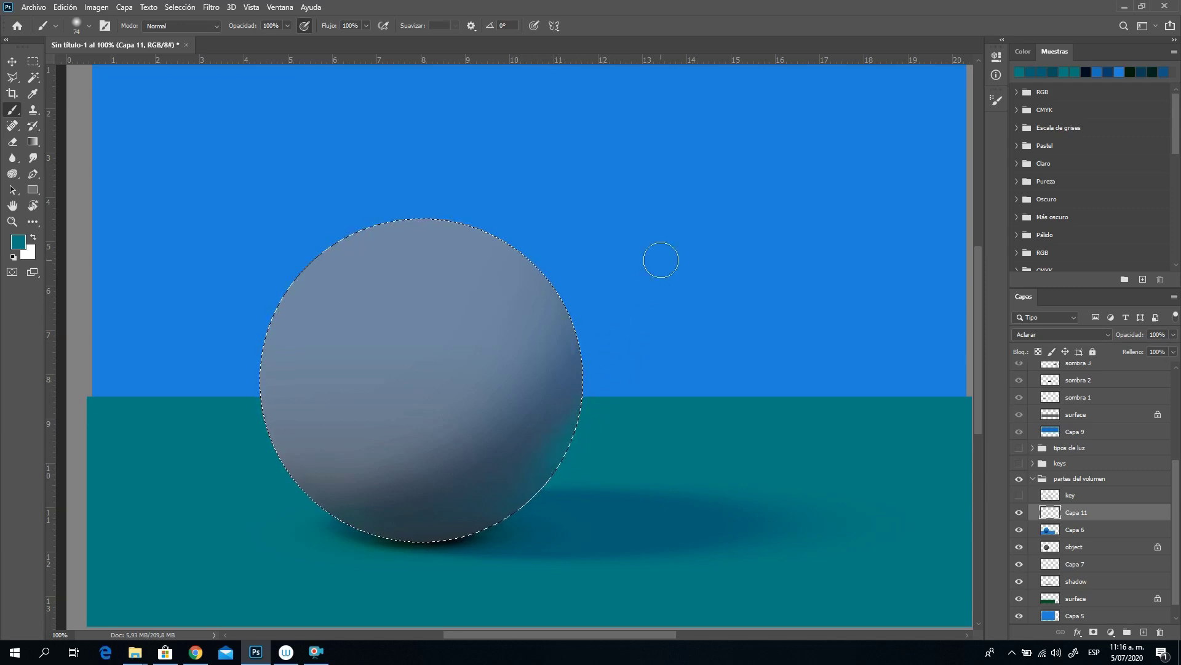
pyautogui.click(12, 142)
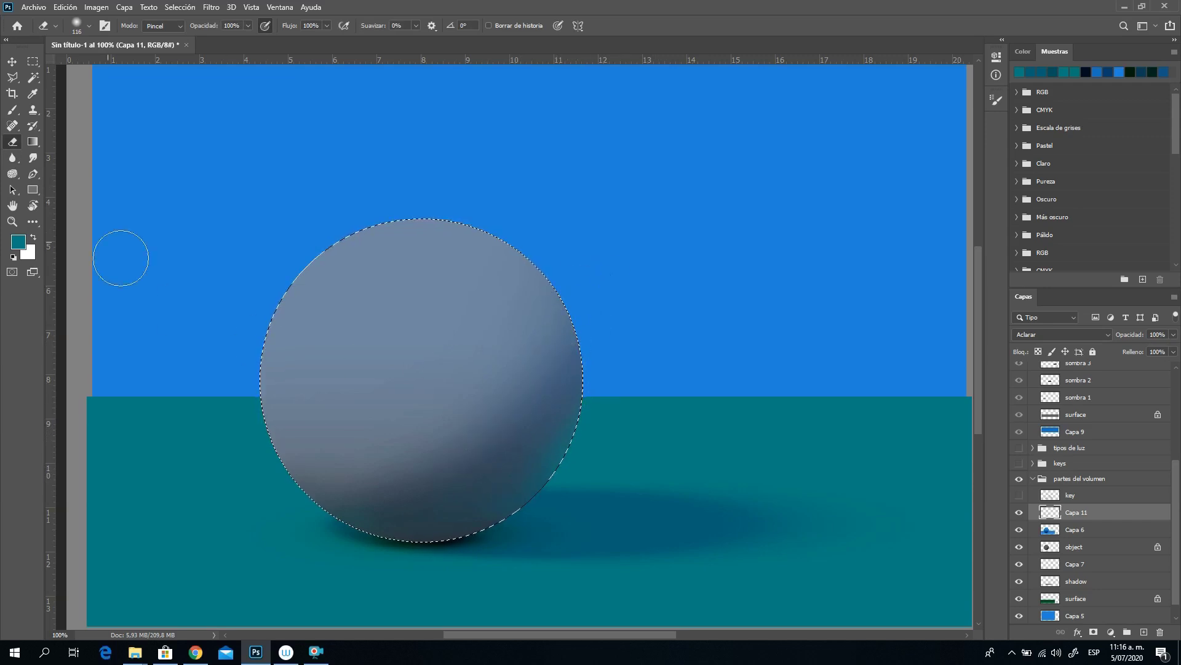
# Step: Sample the cast shadow's blue, paint it along the sphere's lower edge with a 53 px brush, and erase the excess
pyautogui.click(13, 109)
pyautogui.press('alt')
pyautogui.keyDown('alt'); pyautogui.click(599, 499); pyautogui.keyUp('alt')
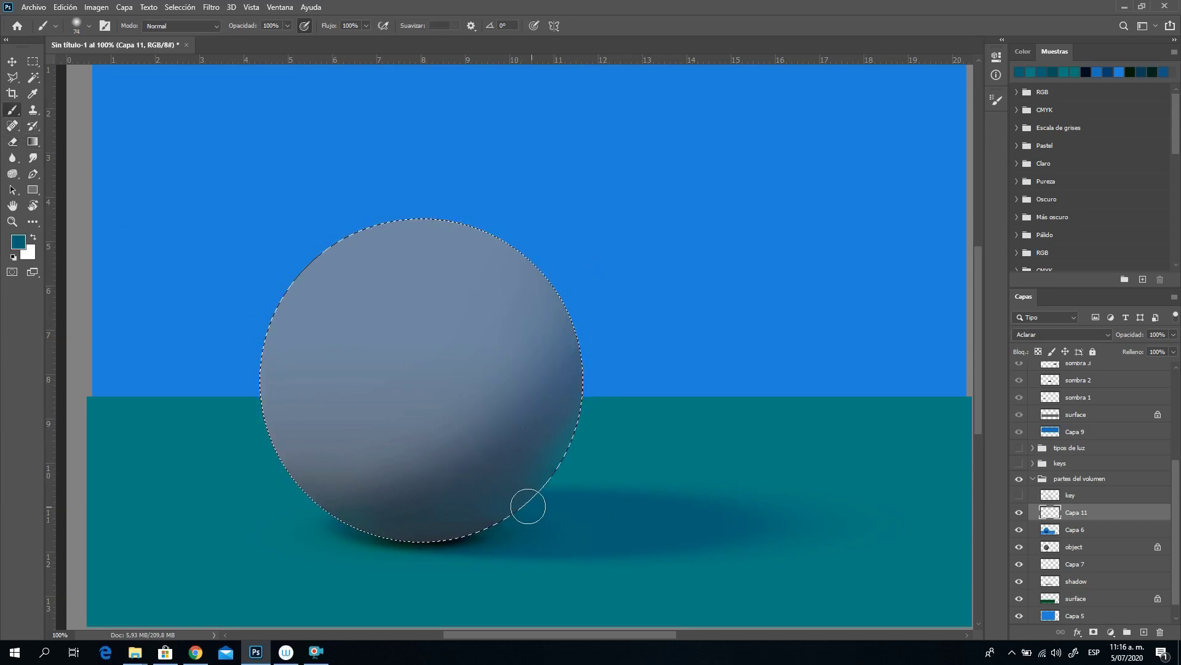
pyautogui.rightClick(576, 491)
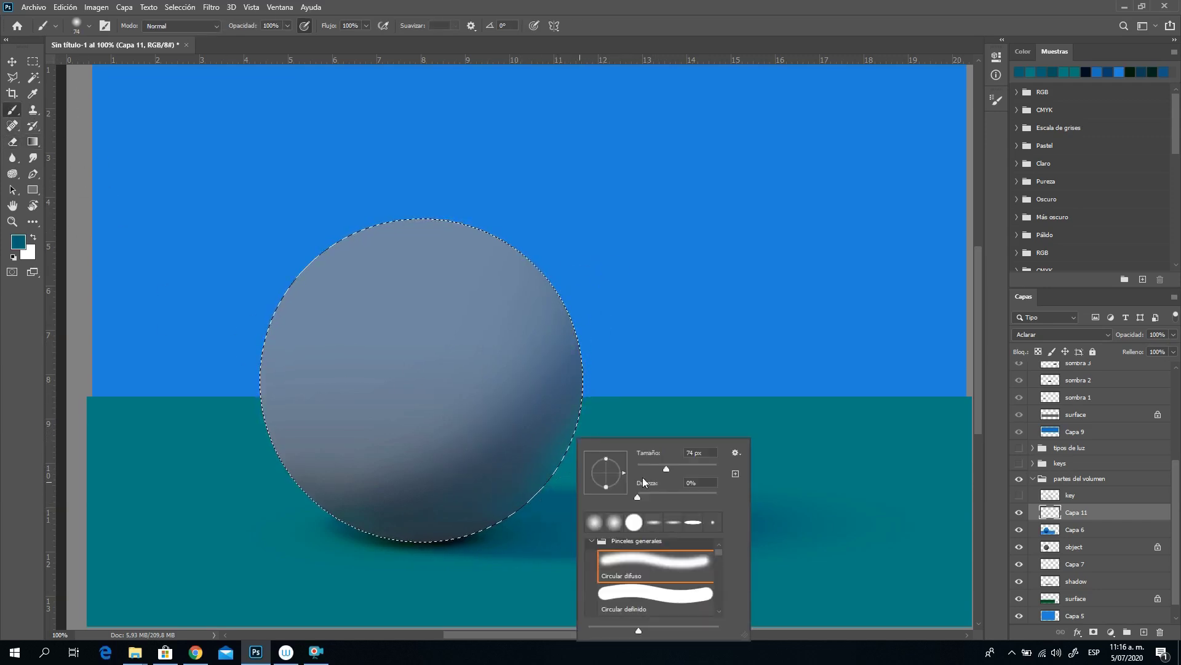
pyautogui.click(464, 518)
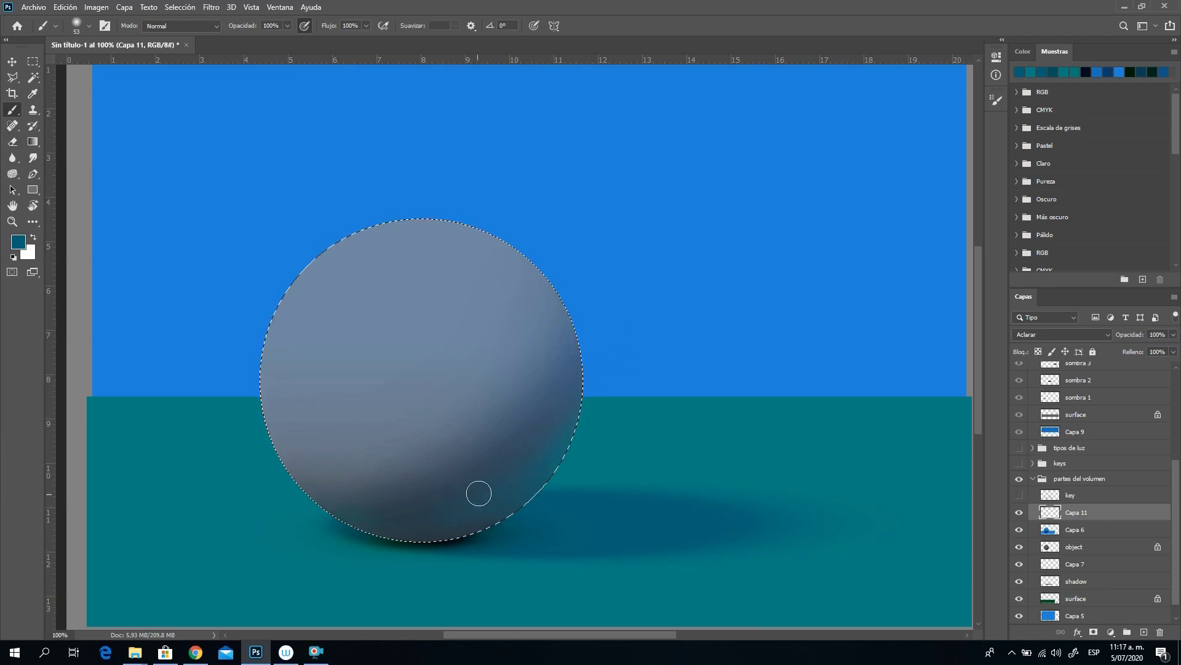
pyautogui.click(12, 141)
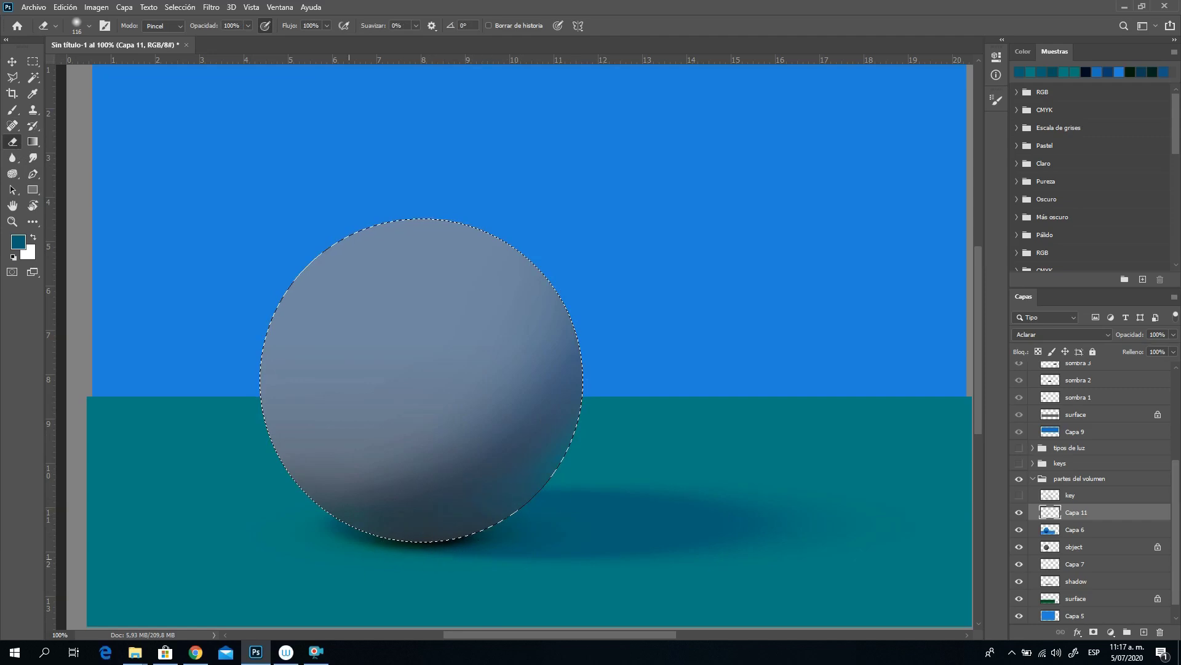
# Step: Resample the shadow and surface colours, strengthen the reflection on the sphere's lower-right and lower-left edges, and blend it with the Eraser
pyautogui.click(12, 110)
pyautogui.press('alt')
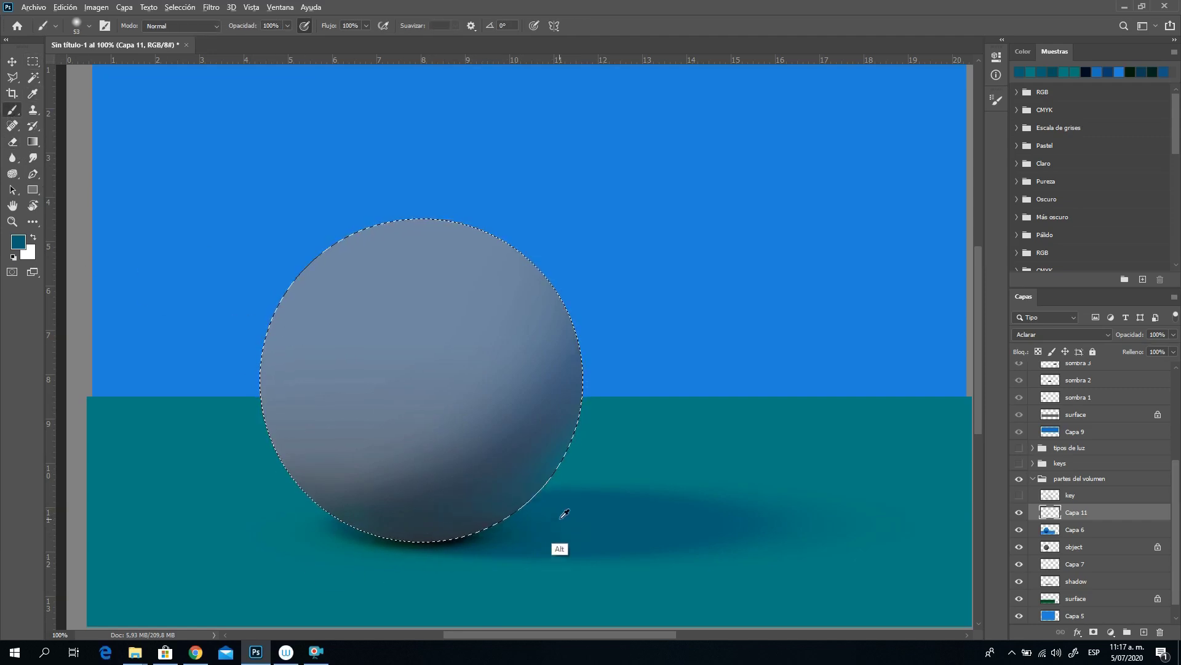
pyautogui.keyDown('alt'); pyautogui.click(564, 513); pyautogui.keyUp('alt')
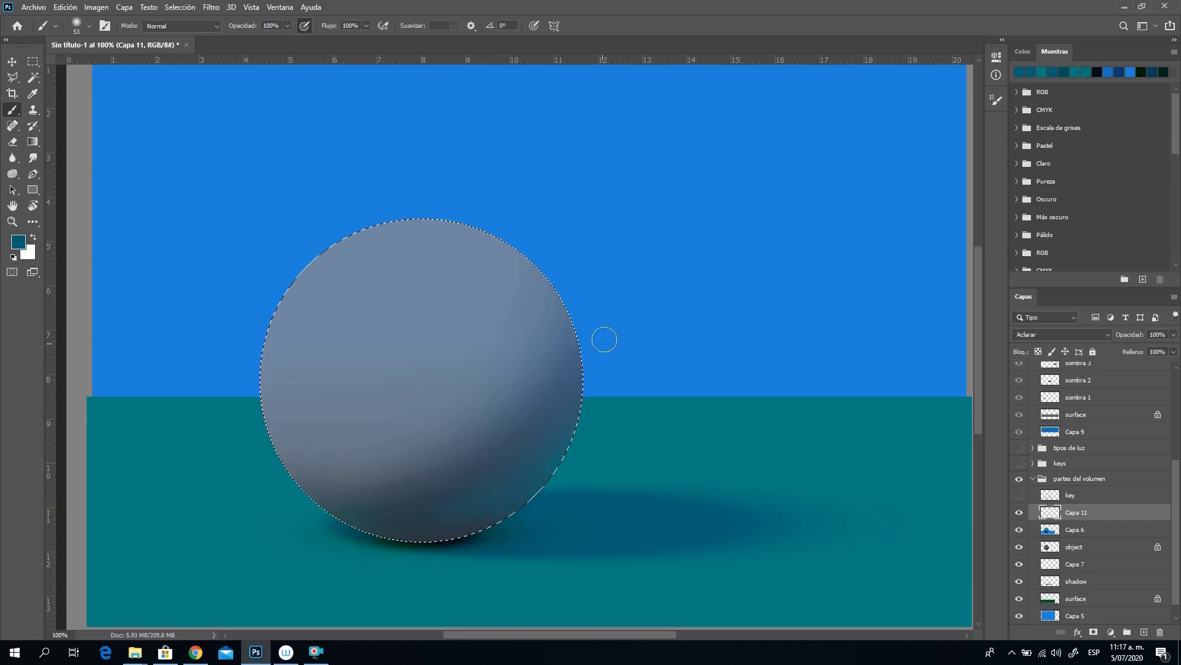
pyautogui.keyDown('alt'); pyautogui.click(609, 441); pyautogui.keyUp('alt')
pyautogui.keyDown('alt'); pyautogui.click(313, 569); pyautogui.keyUp('alt')
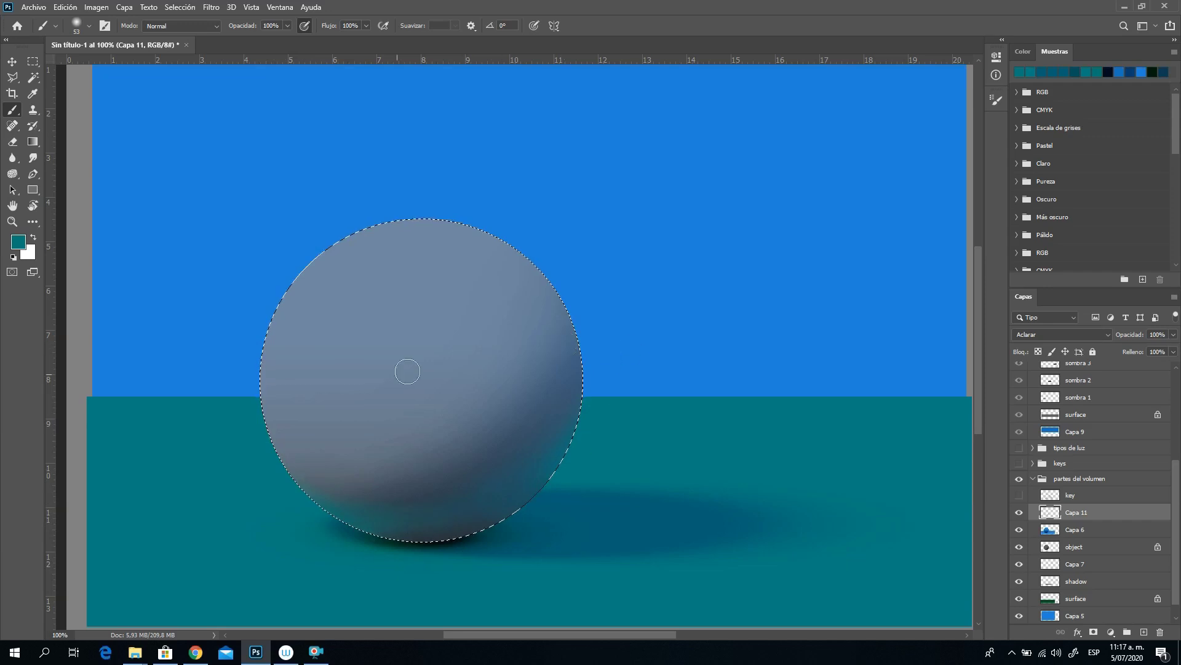
pyautogui.click(12, 141)
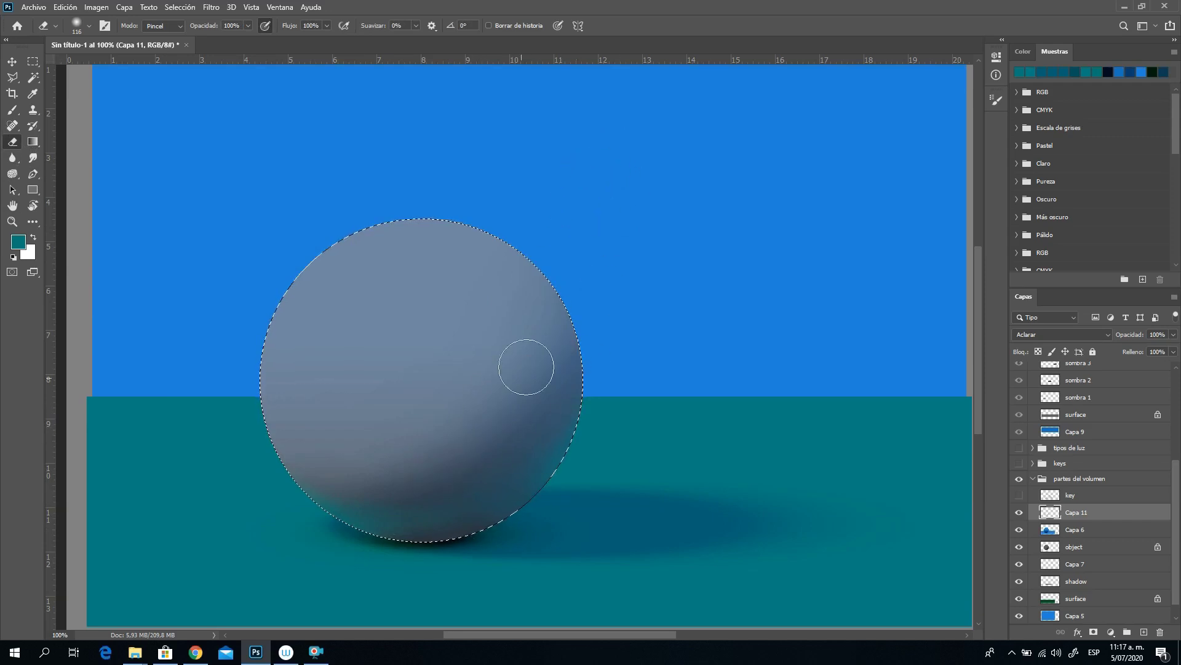
# Step: Enlarge the brush to 109 px and paint broad reflected light across the sphere's underside with sampled shadow blue and surface teal
pyautogui.click(13, 110)
pyautogui.keyDown('alt'); pyautogui.click(576, 511); pyautogui.keyUp('alt')
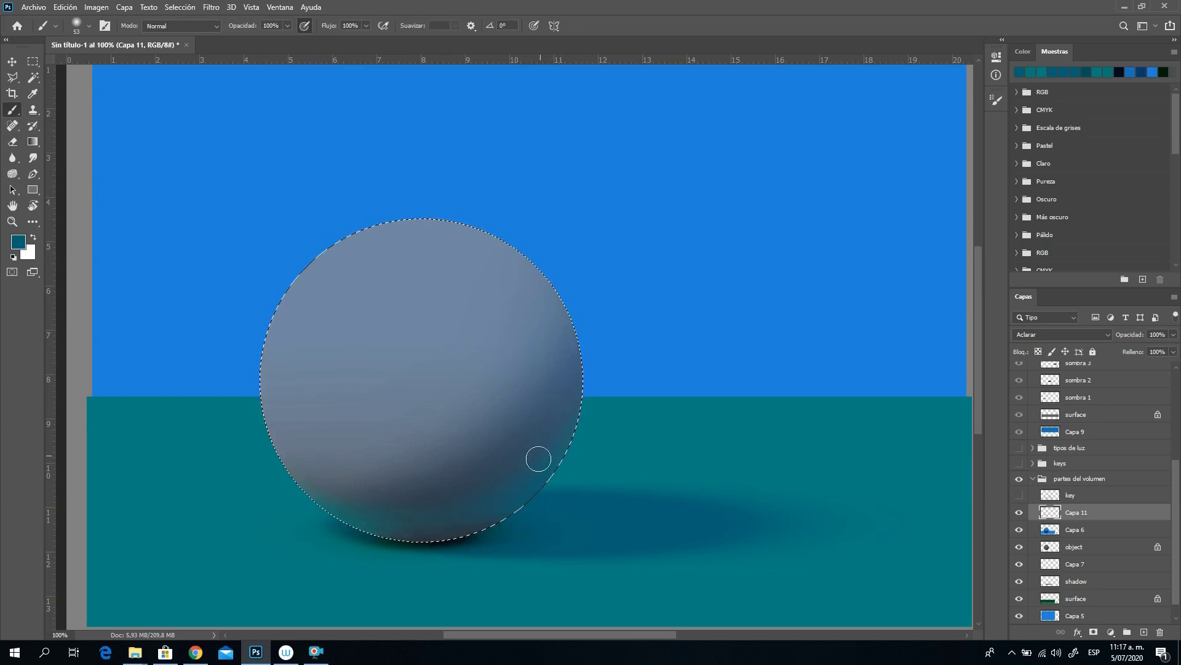
pyautogui.rightClick(572, 486)
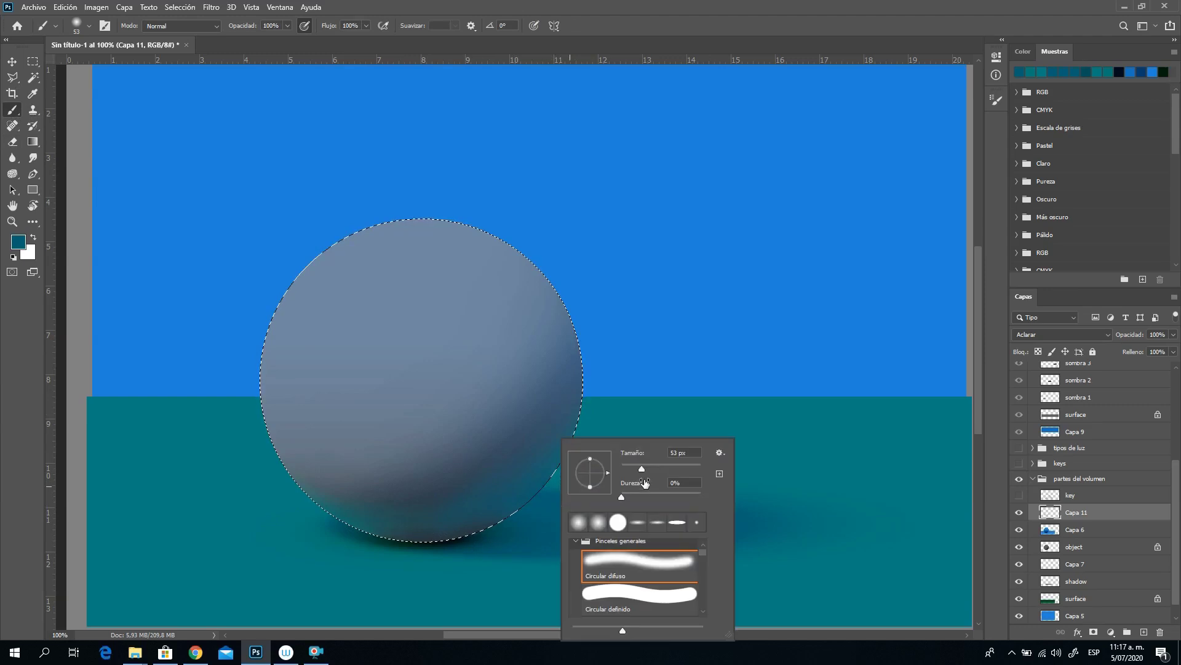
pyautogui.click(663, 463)
pyautogui.click(477, 508)
pyautogui.moveTo(523, 458)
pyautogui.mouseDown()
pyautogui.moveTo(393, 540)
pyautogui.moveTo(530, 475)
pyautogui.moveTo(337, 536)
pyautogui.mouseUp()
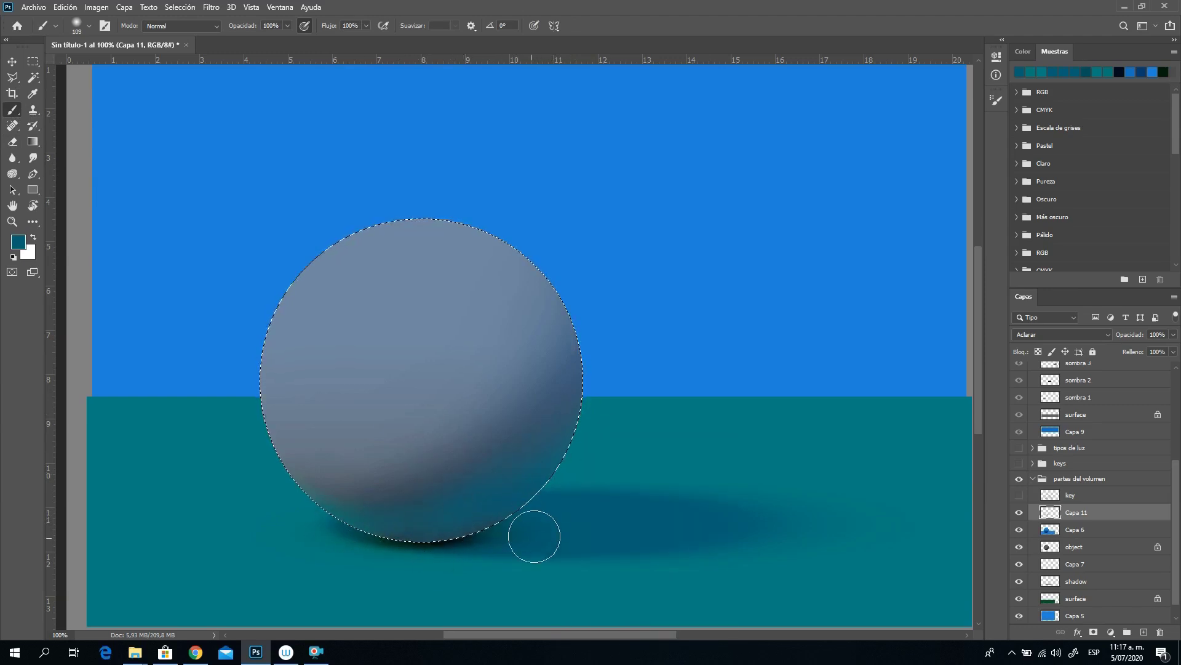
pyautogui.keyDown('alt'); pyautogui.click(342, 575); pyautogui.keyUp('alt')
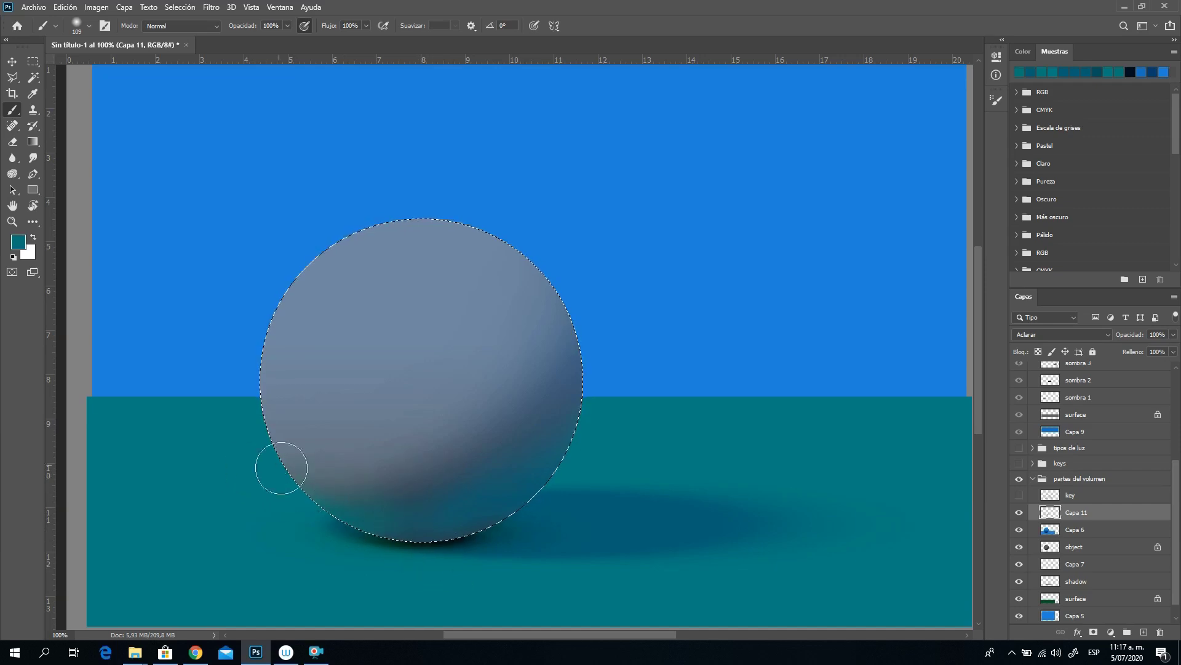
# Step: Soften the reflected light across the sphere's underside with the Eraser, adjusting its size to 71 px
pyautogui.click(12, 142)
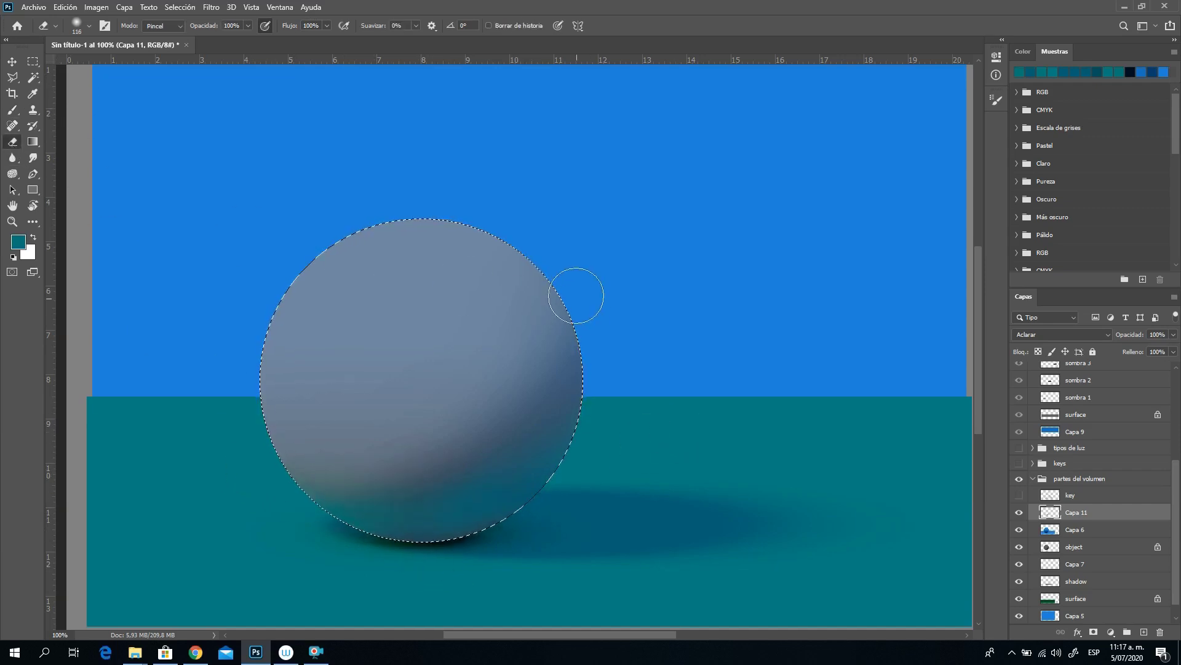
pyautogui.rightClick(576, 296)
pyautogui.moveTo(694, 327); pyautogui.dragTo(712, 324)
pyautogui.click(338, 400)
pyautogui.rightClick(453, 518)
pyautogui.moveTo(557, 468); pyautogui.dragTo(540, 467)
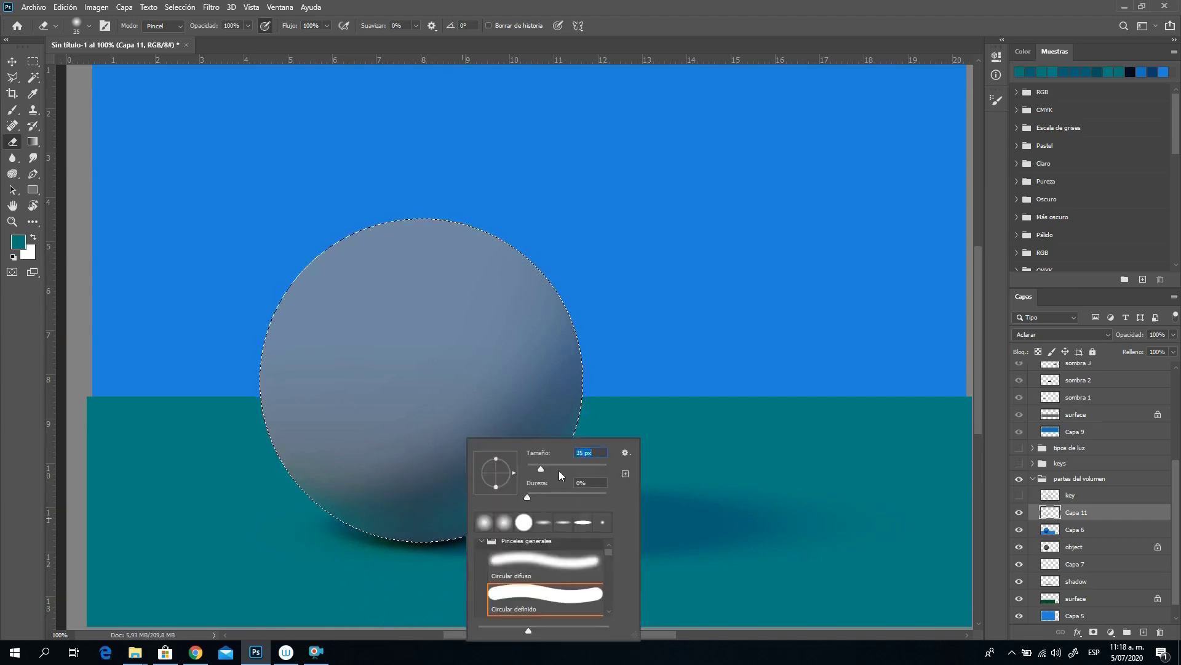
pyautogui.write('71')
pyautogui.press('Return')
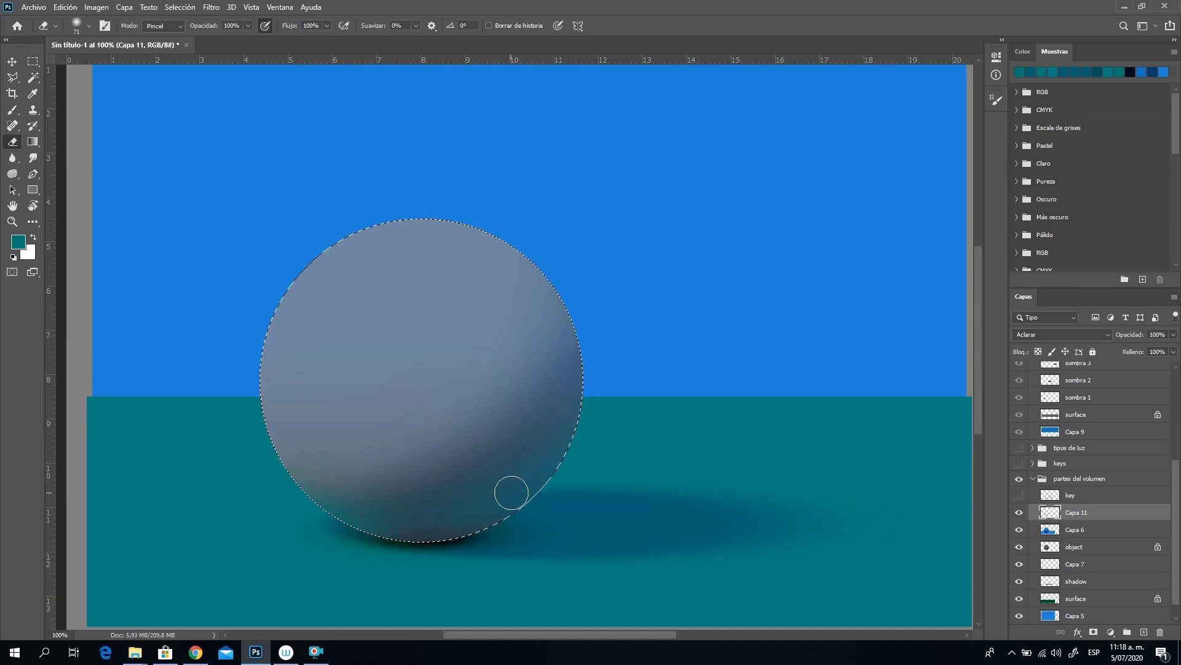
# Step: Touch up the sphere's reflection with the cast shadow's blue, deselect the sphere, and lower Capa 11's opacity to 70%
pyautogui.click(11, 115)
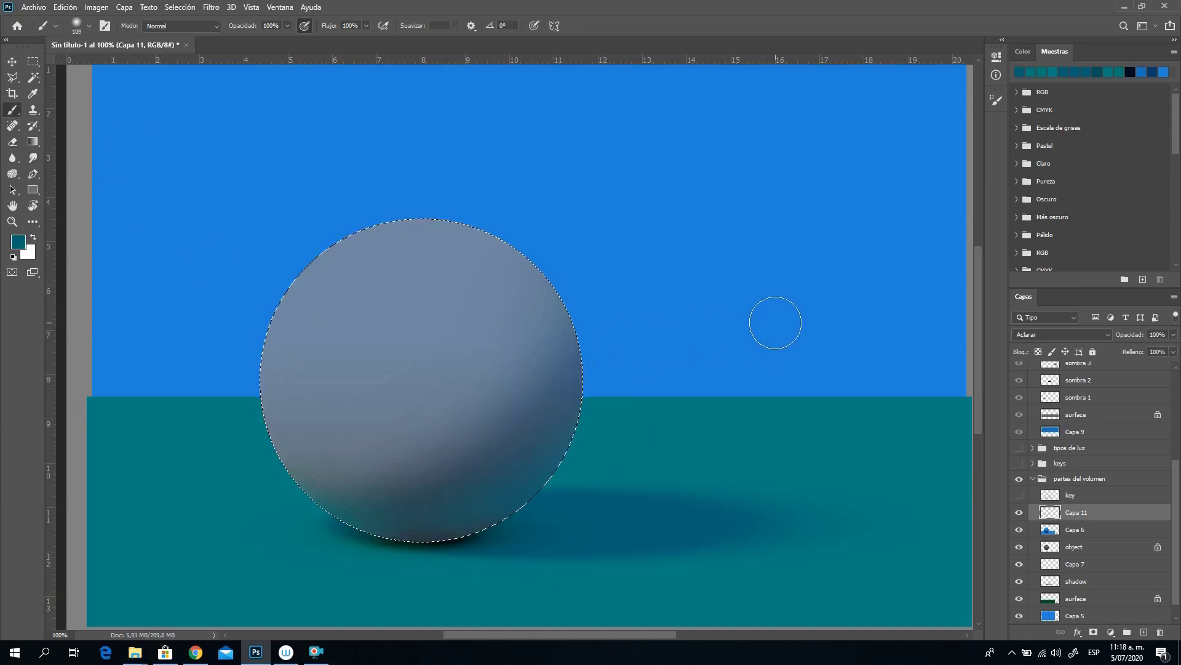
pyautogui.hotkey('ctrl', 'd')
pyautogui.moveTo(1173, 339); pyautogui.dragTo(1154, 349)
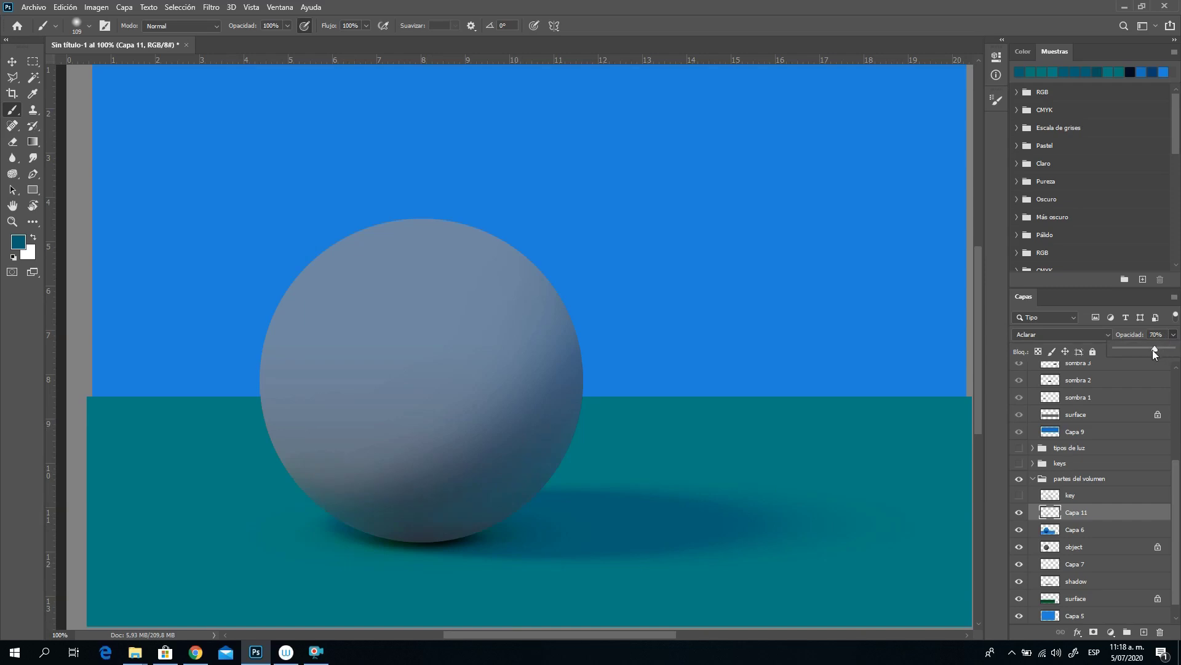
# Step: Compare the whole sphere scene with Capa 11 and Capa 6 each hidden and shown
pyautogui.click(11, 221)
pyautogui.moveTo(573, 449); pyautogui.dragTo(559, 453)
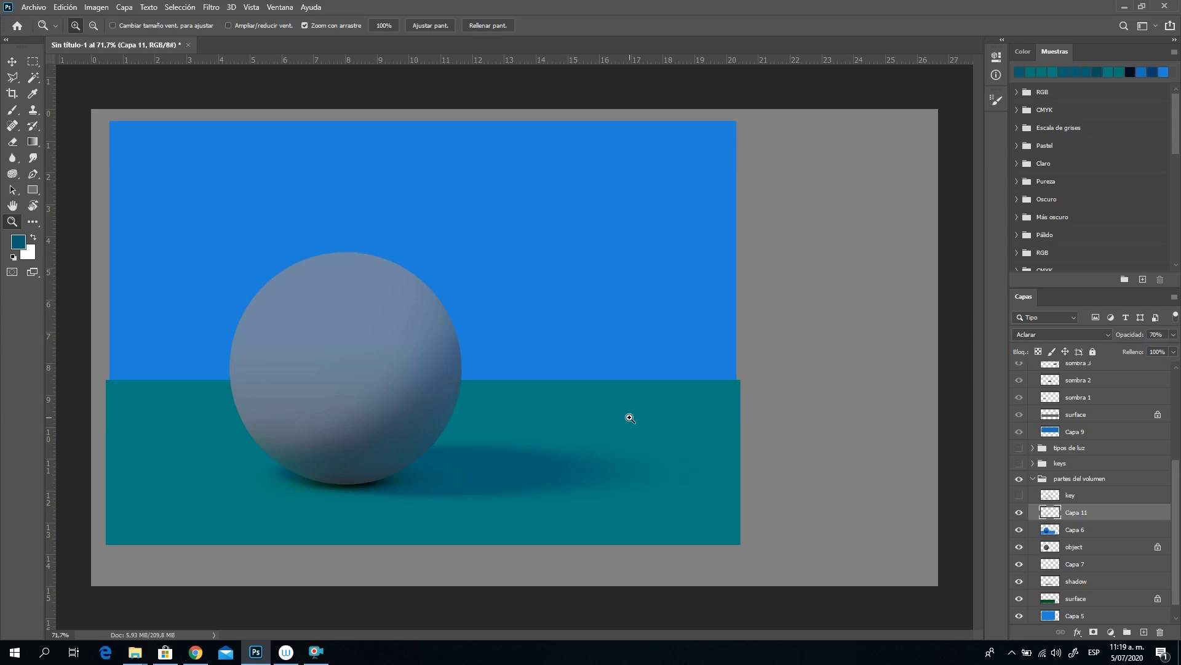
pyautogui.press('e')
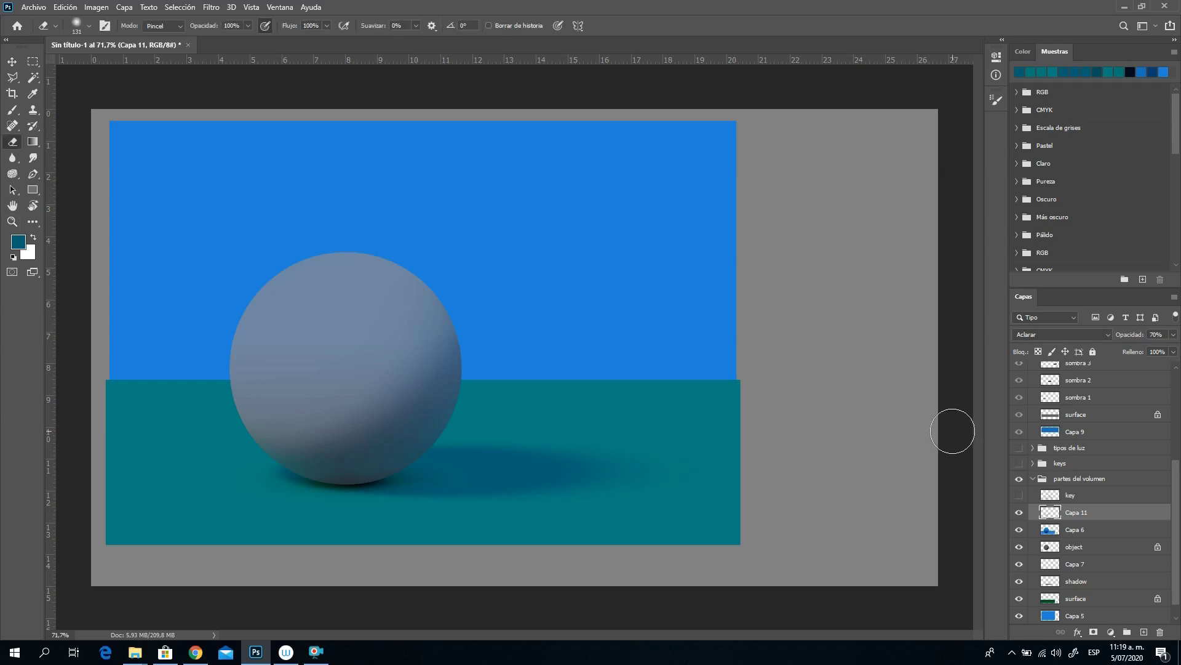
pyautogui.click(1020, 514)
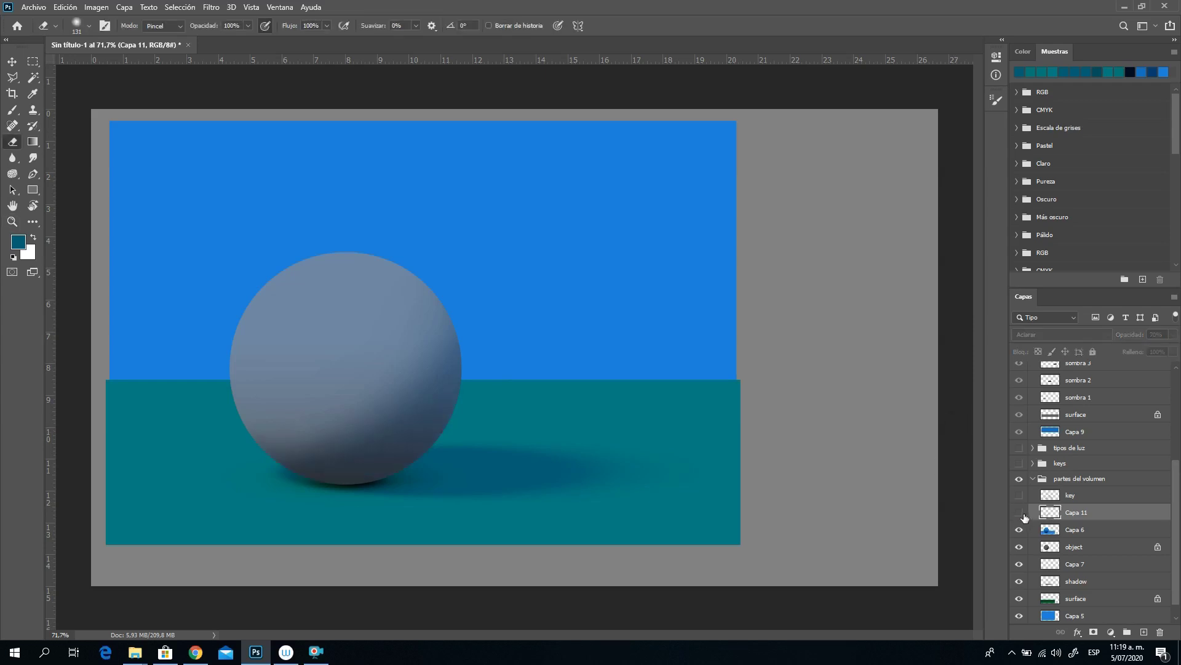
pyautogui.click(1020, 514)
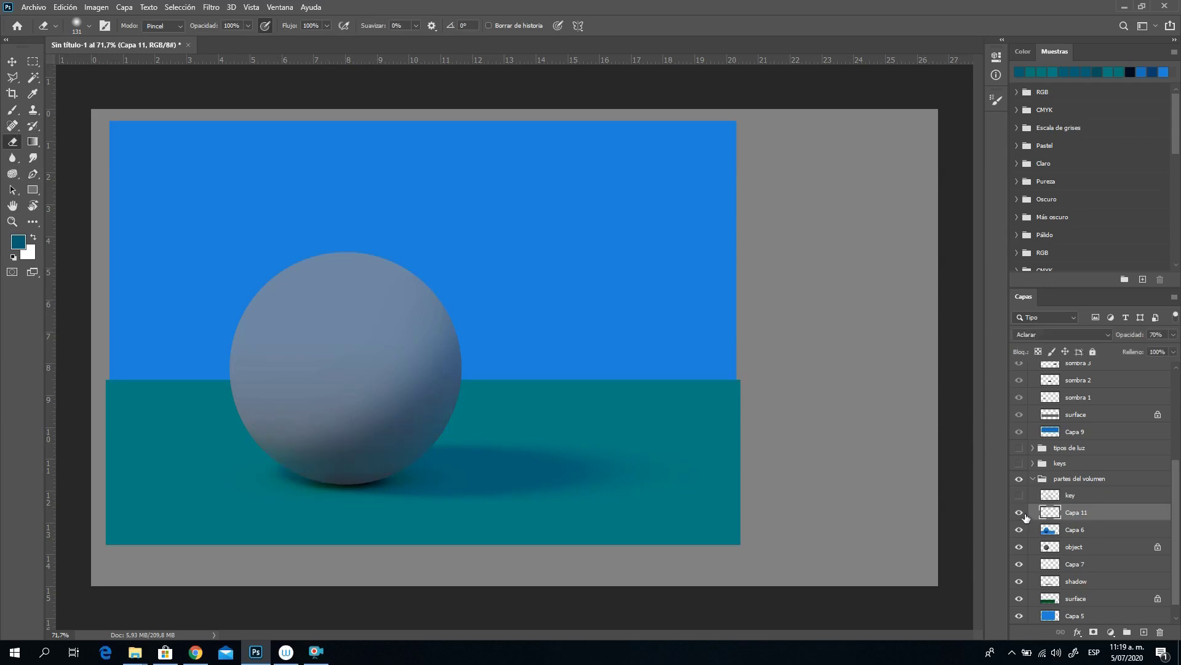
pyautogui.click(1021, 514)
pyautogui.click(1021, 514)
pyautogui.click(1018, 530)
pyautogui.click(1019, 530)
# Step: Hide the "partes del volumen" group and show the "luz y forma spot light" group instead
pyautogui.click(1020, 480)
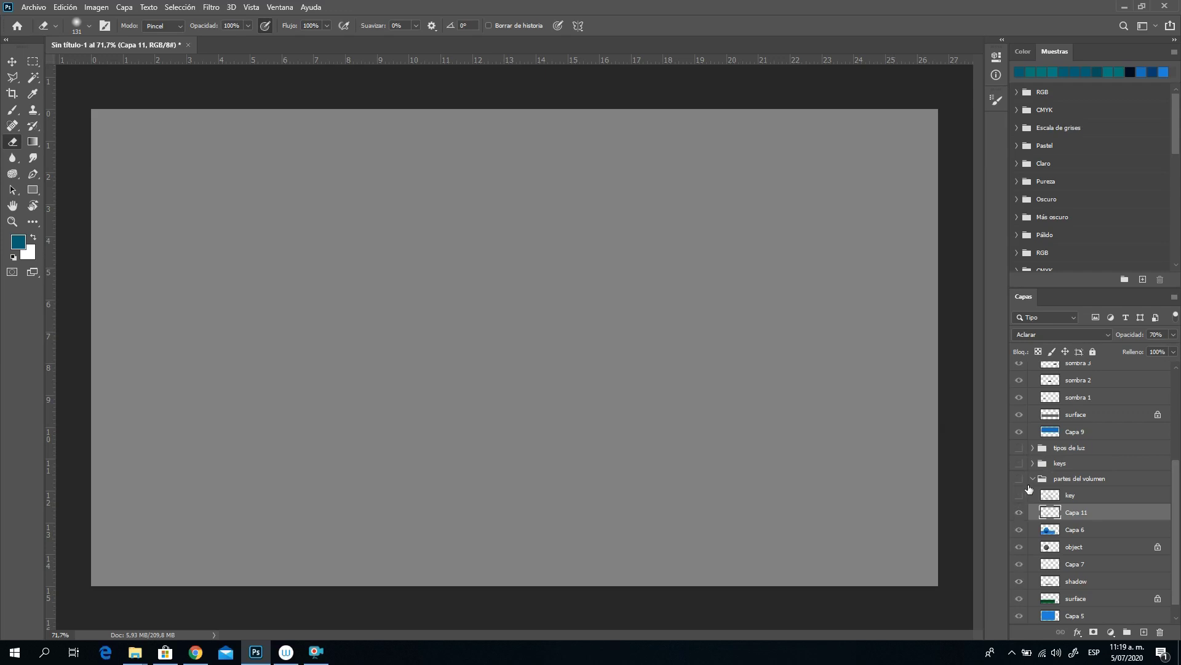
pyautogui.moveTo(1176, 501); pyautogui.dragTo(1178, 413)
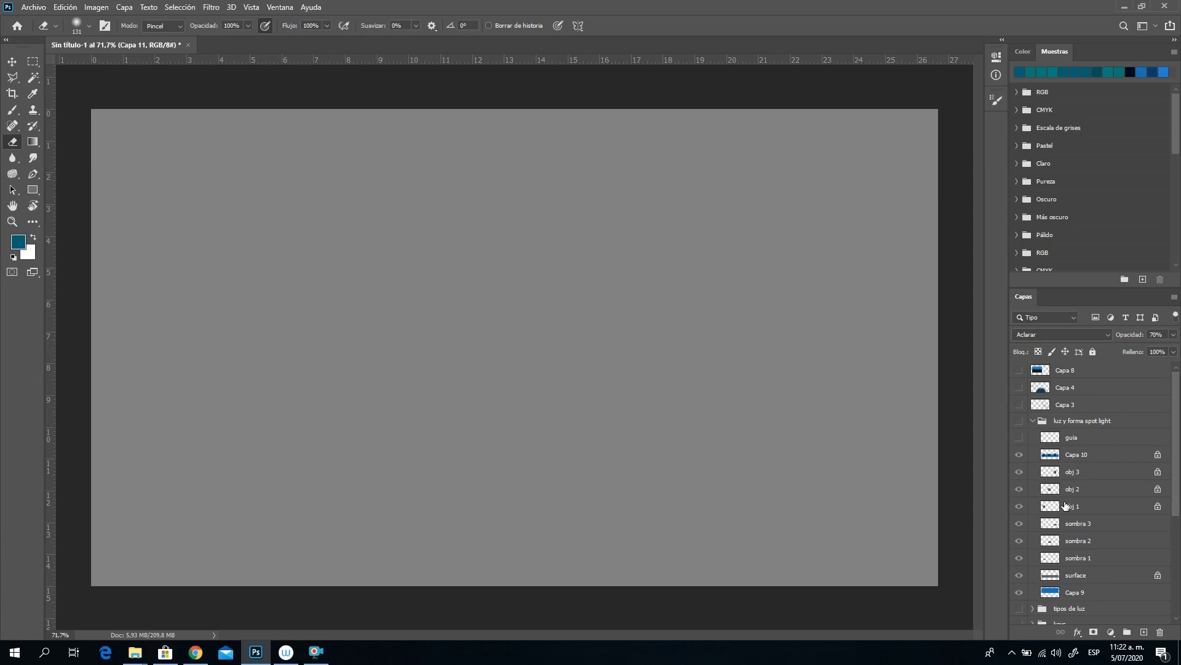
pyautogui.click(1018, 424)
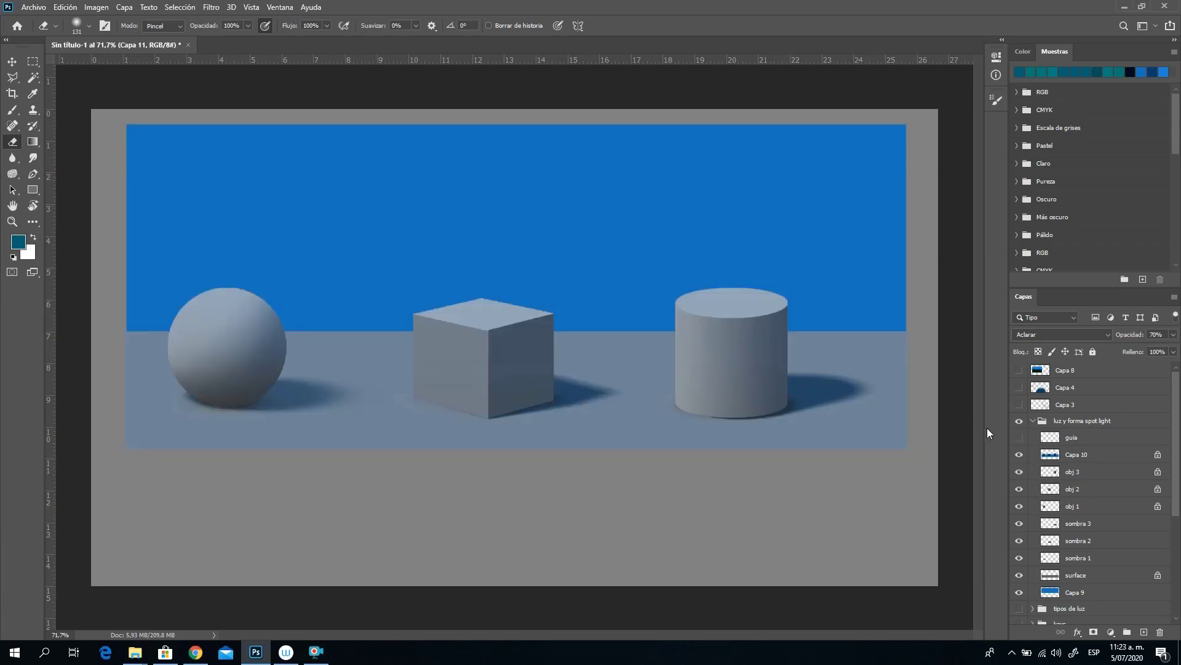
# Step: Create a layer above obj 2 and load the cube's outline as a selection for the Paint Bucket
pyautogui.click(1050, 489)
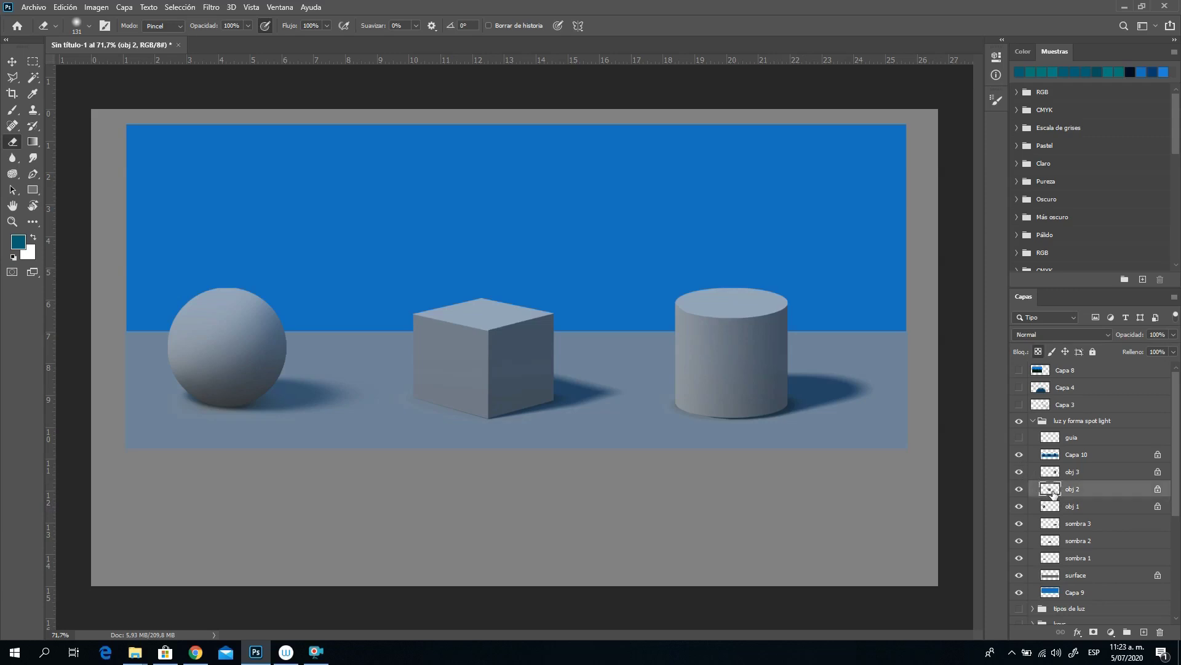
pyautogui.click(1145, 633)
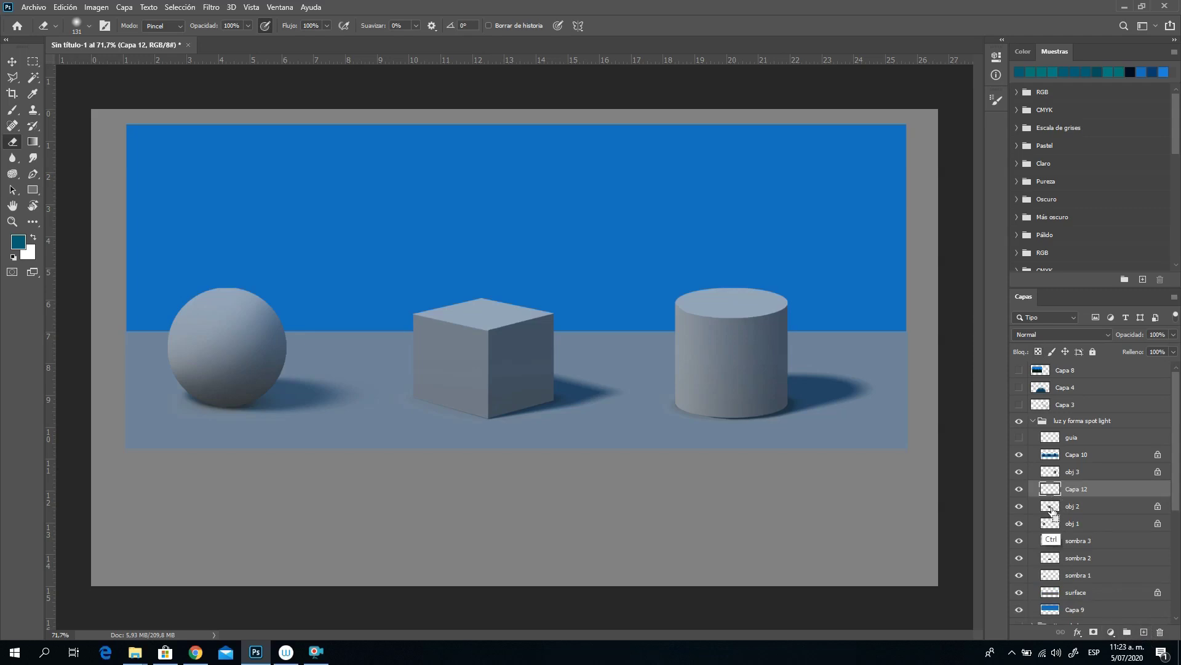
pyautogui.keyDown('ctrl'); pyautogui.click(1050, 508); pyautogui.keyUp('ctrl')
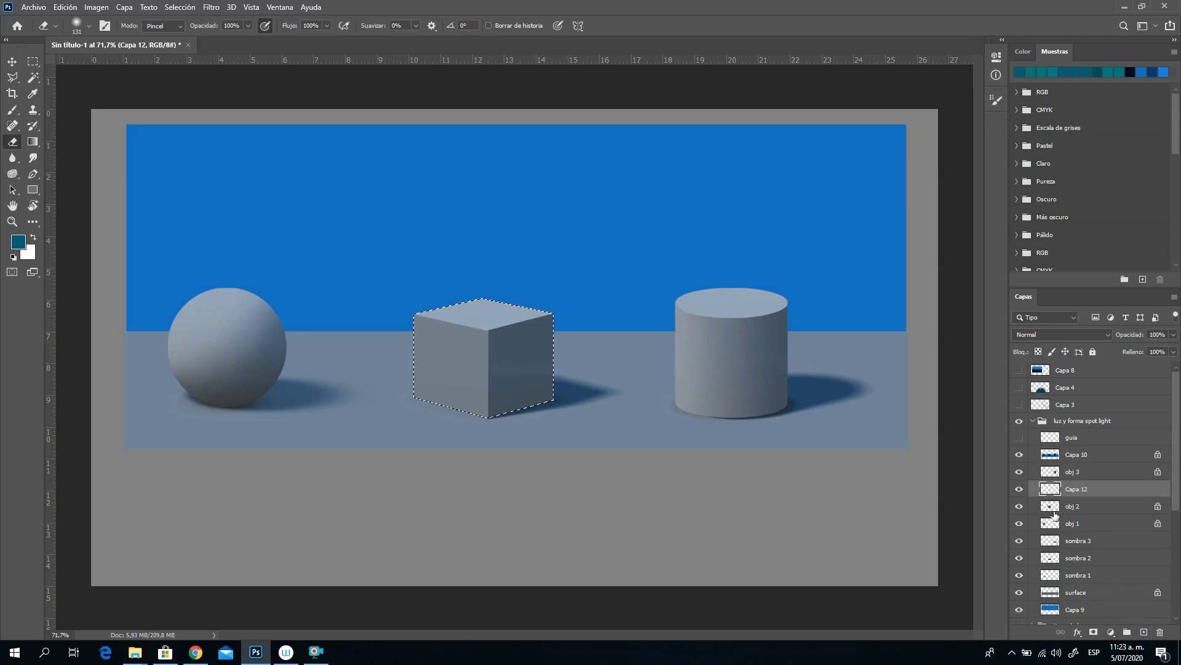
pyautogui.click(33, 141)
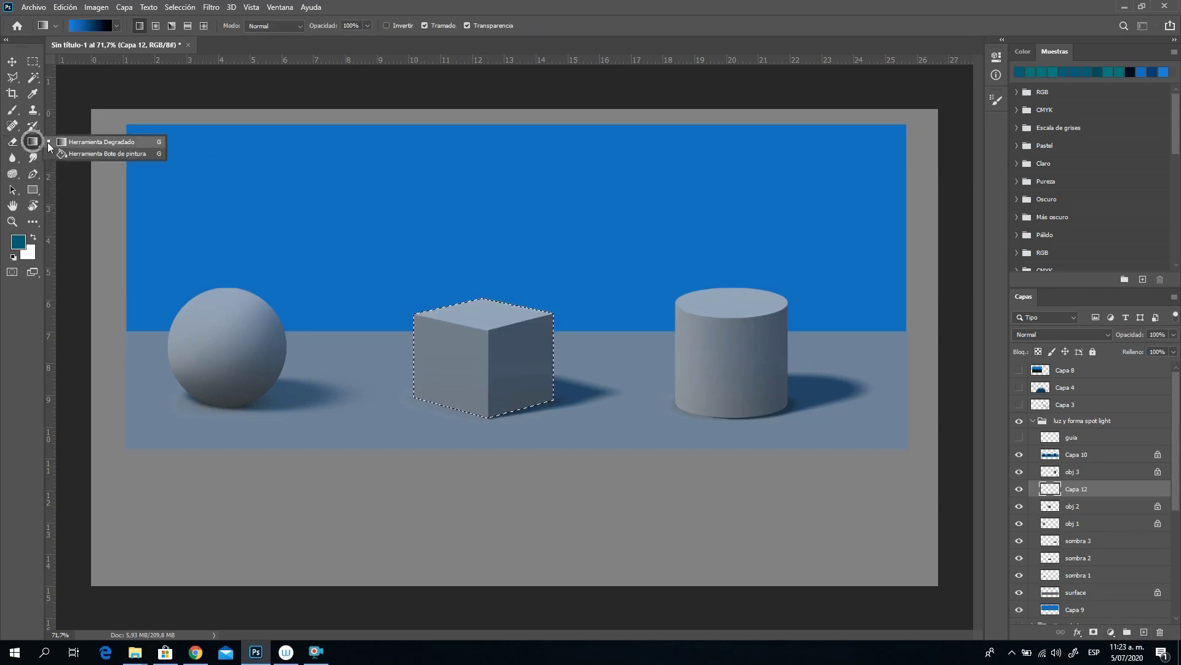
pyautogui.click(92, 154)
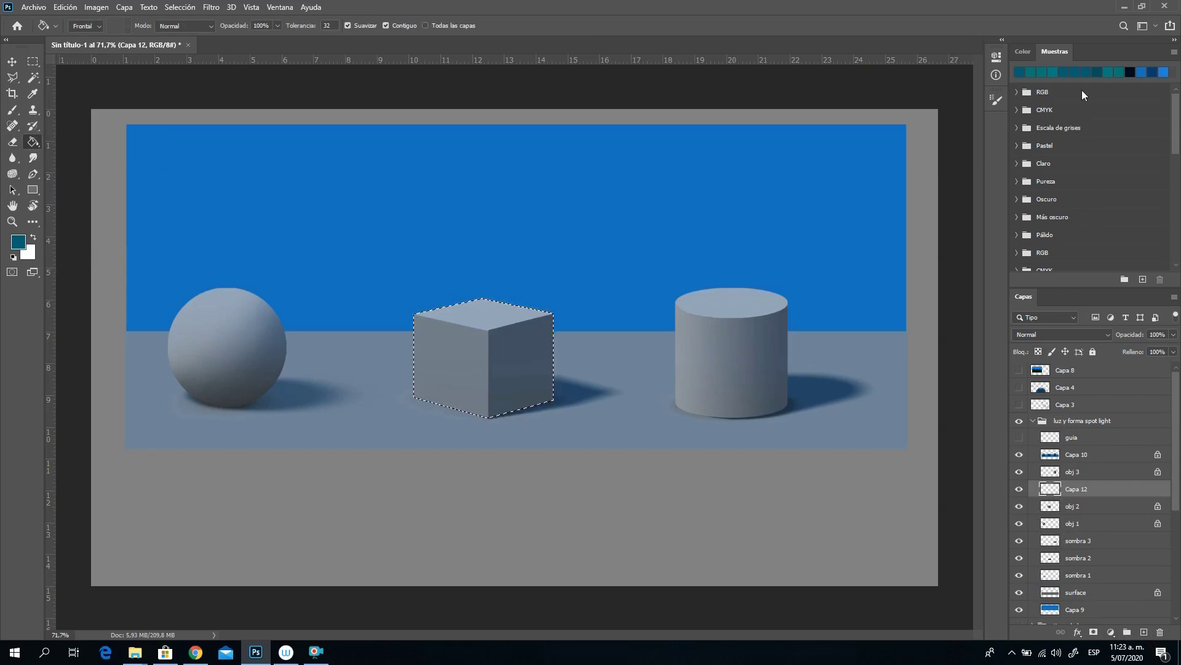
# Step: Try filling the selected cube with dark red and a brighter red on the new layer
pyautogui.click(1021, 53)
pyautogui.moveTo(1169, 88); pyautogui.dragTo(1172, 28)
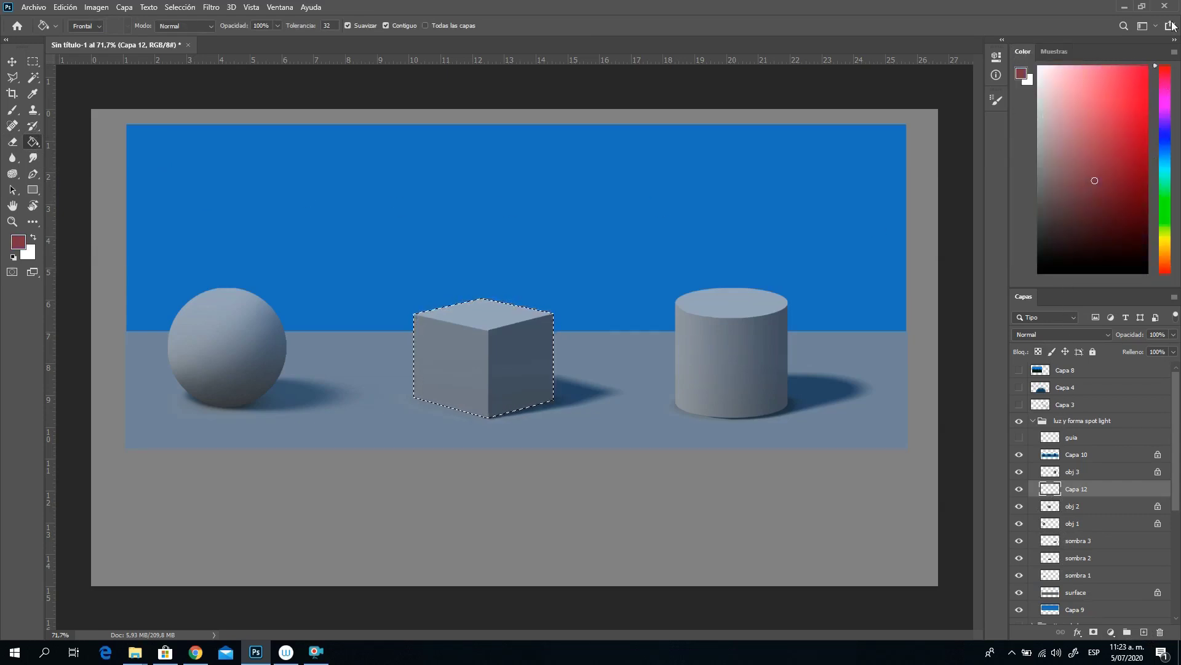
pyautogui.click(496, 349)
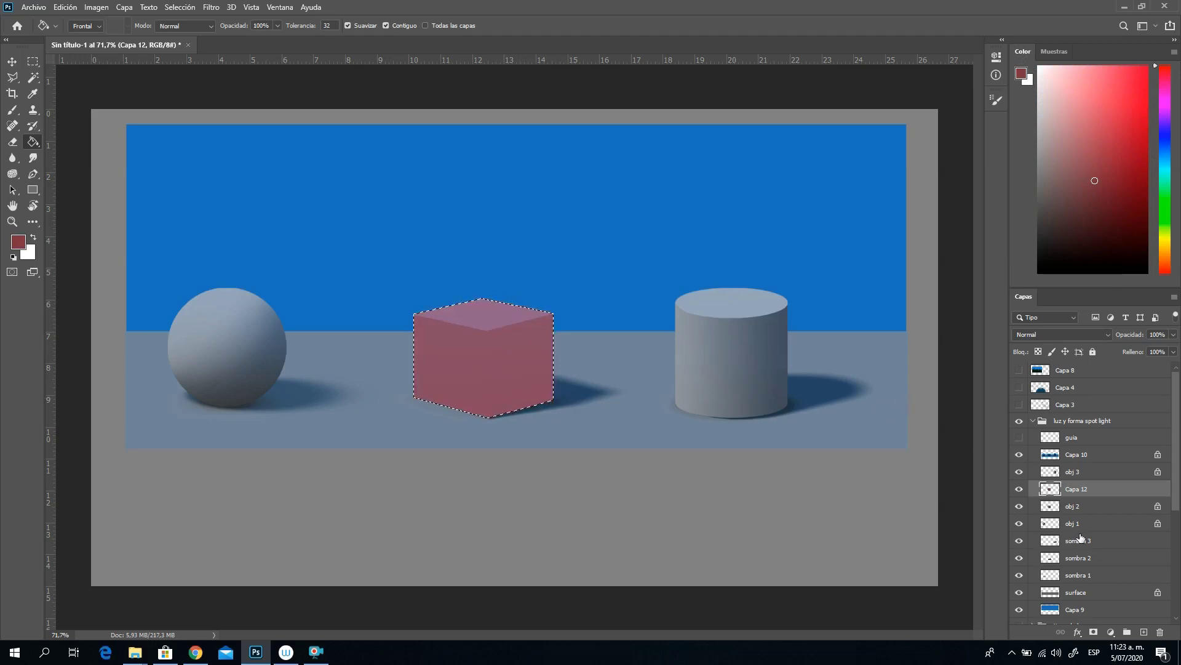
pyautogui.moveTo(1117, 93)
pyautogui.mouseDown()
pyautogui.moveTo(1147, 102)
pyautogui.moveTo(1133, 104)
pyautogui.mouseUp()
pyautogui.click(520, 377)
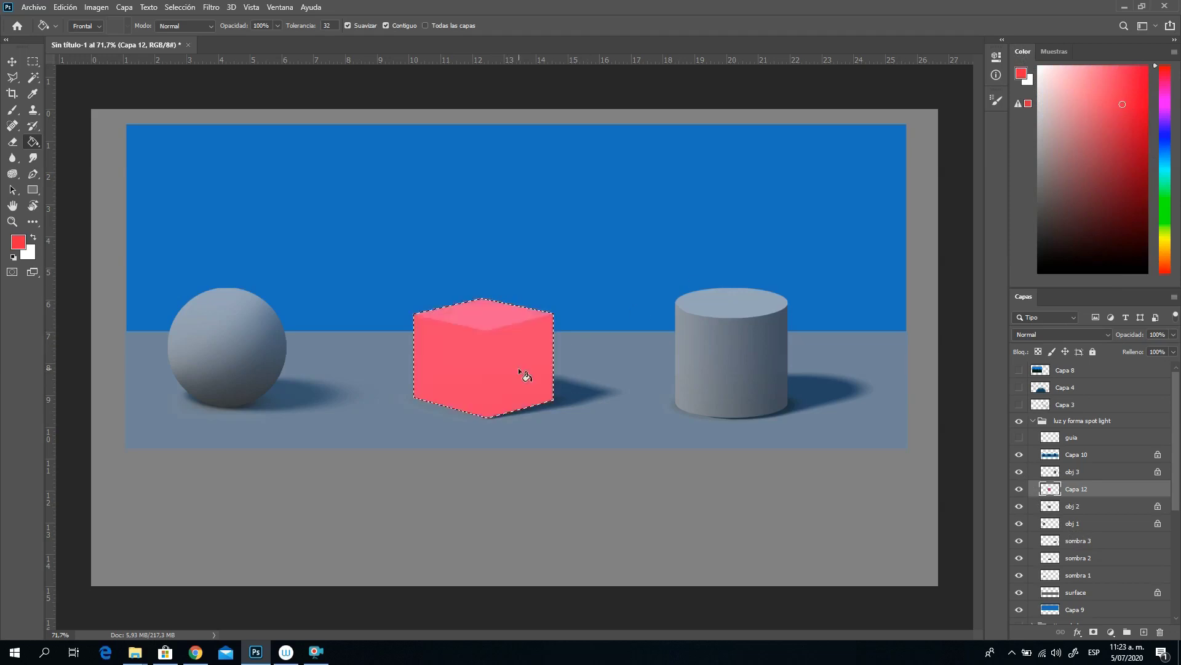
# Step: Choose a less saturated red, shift its hue toward orange, and fill the selected cube on Capa 12
pyautogui.click(1111, 112)
pyautogui.click(1019, 455)
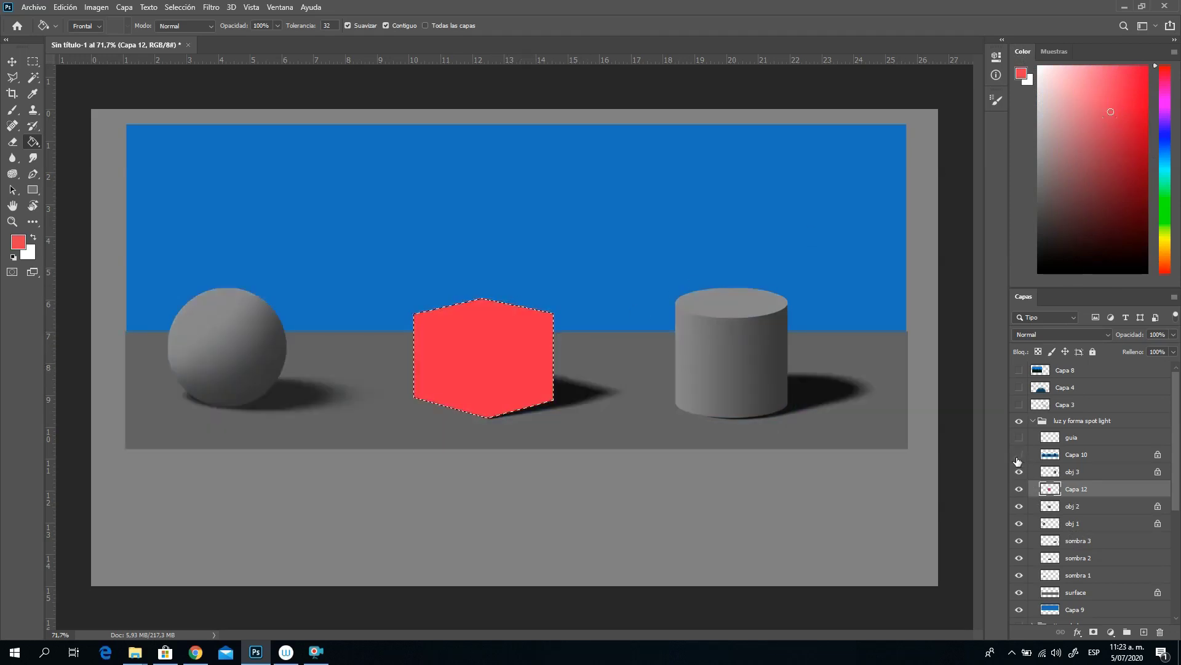
pyautogui.click(1019, 455)
pyautogui.click(1164, 265)
pyautogui.click(1164, 269)
pyautogui.hotkey('alt', 'BackSpace')
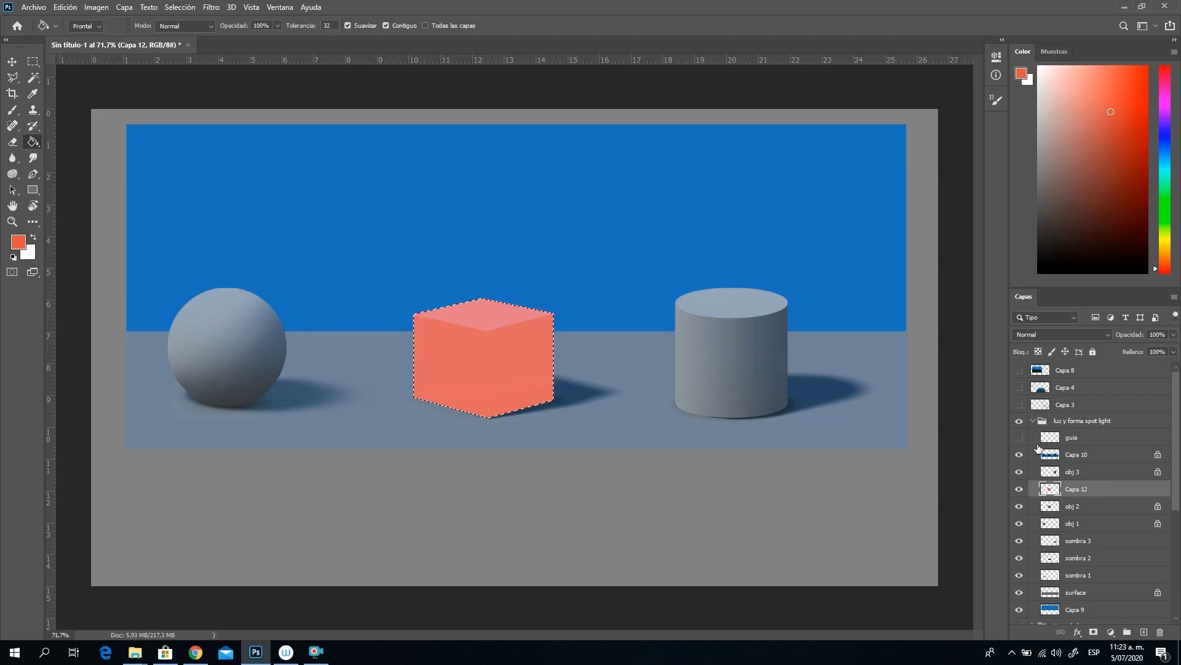
# Step: Hide Capa 10, deselect the cube, and set Capa 12's blend mode to Superponer
pyautogui.click(1019, 454)
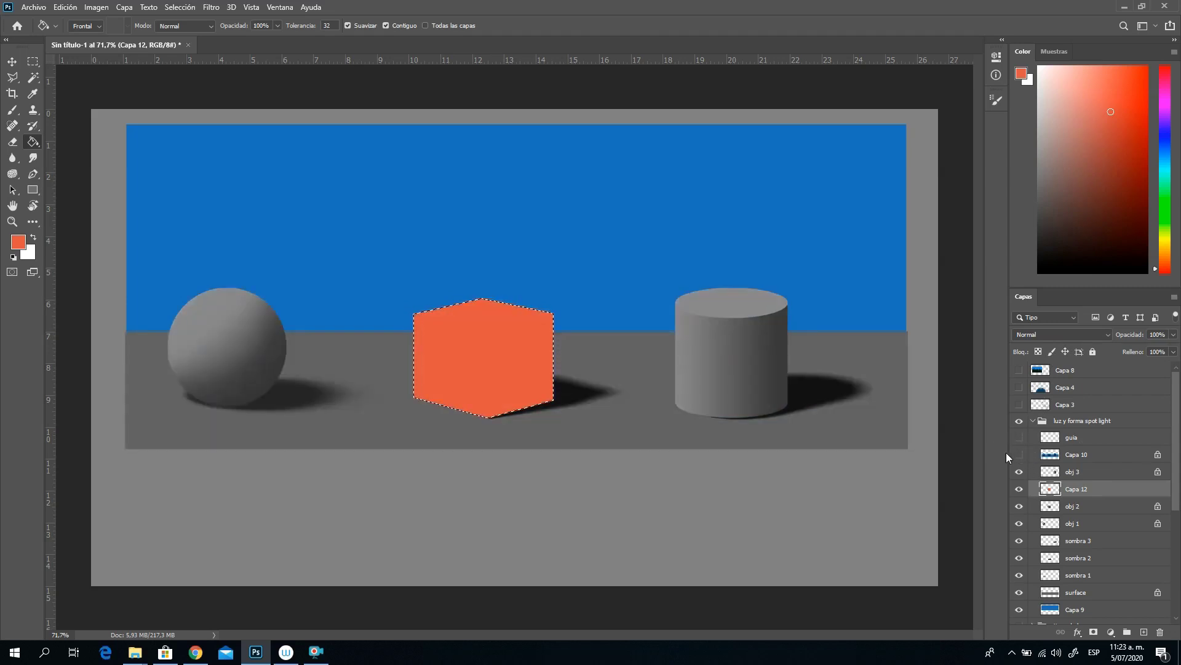
pyautogui.hotkey('ctrl', 'd')
pyautogui.click(1065, 335)
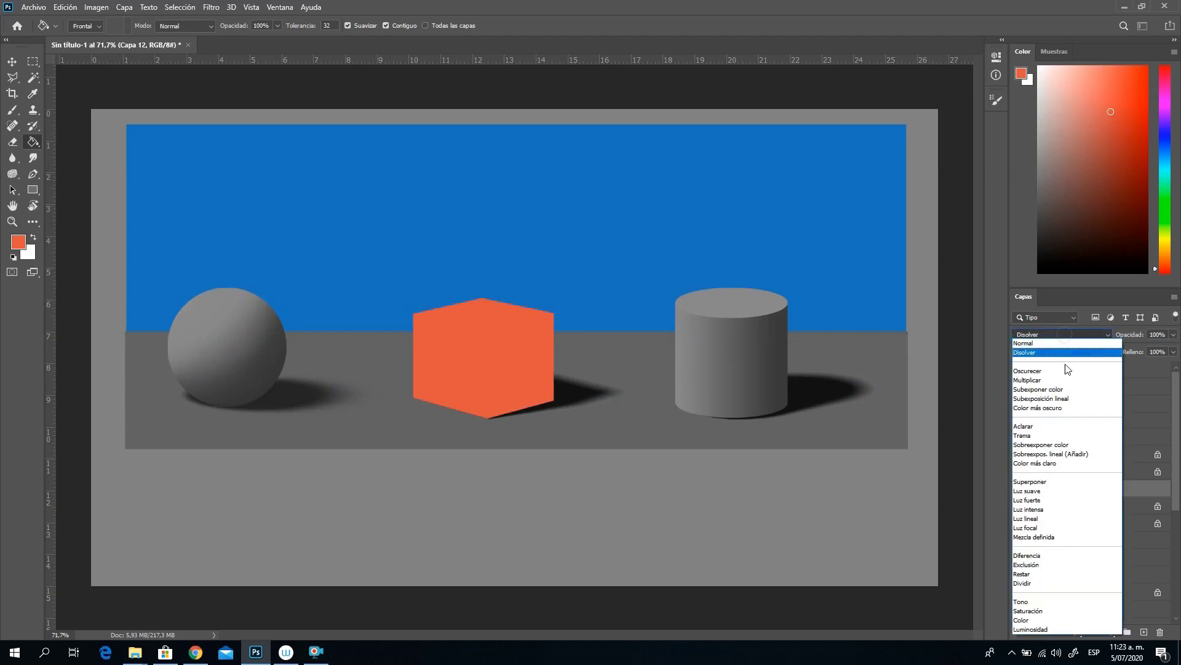
pyautogui.click(1034, 487)
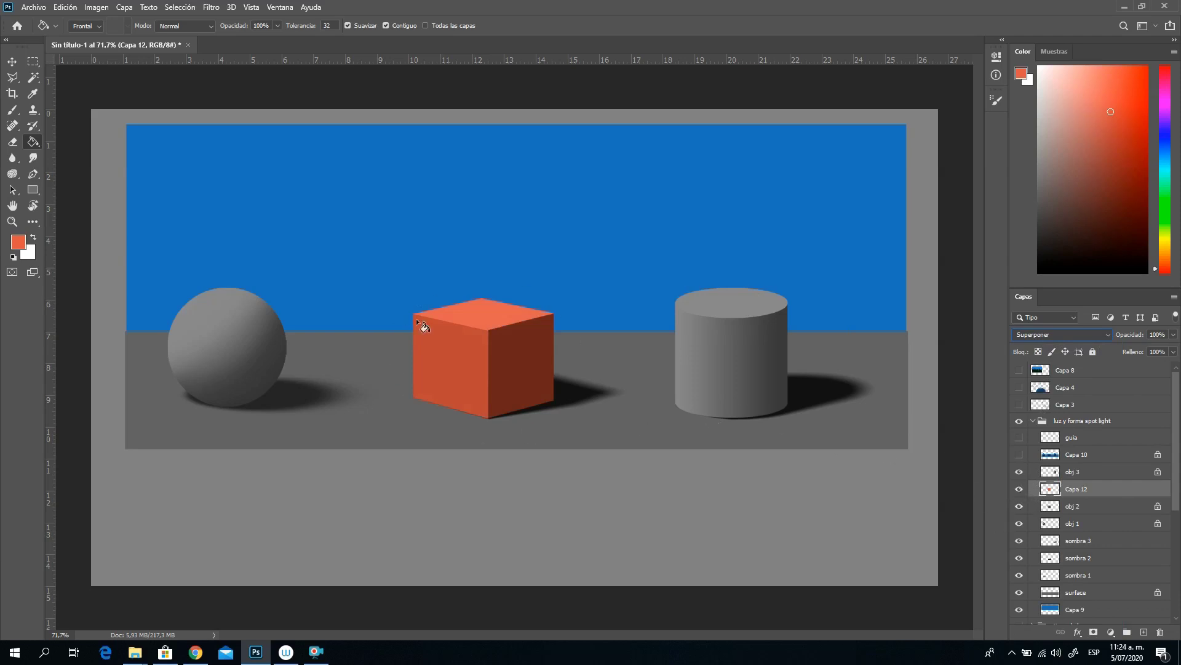
# Step: Refill the cube on Capa 12 with a slightly redder hue and show Capa 10 again
pyautogui.click(1019, 489)
pyautogui.click(1019, 488)
pyautogui.click(1161, 273)
pyautogui.click(491, 353)
pyautogui.click(1019, 455)
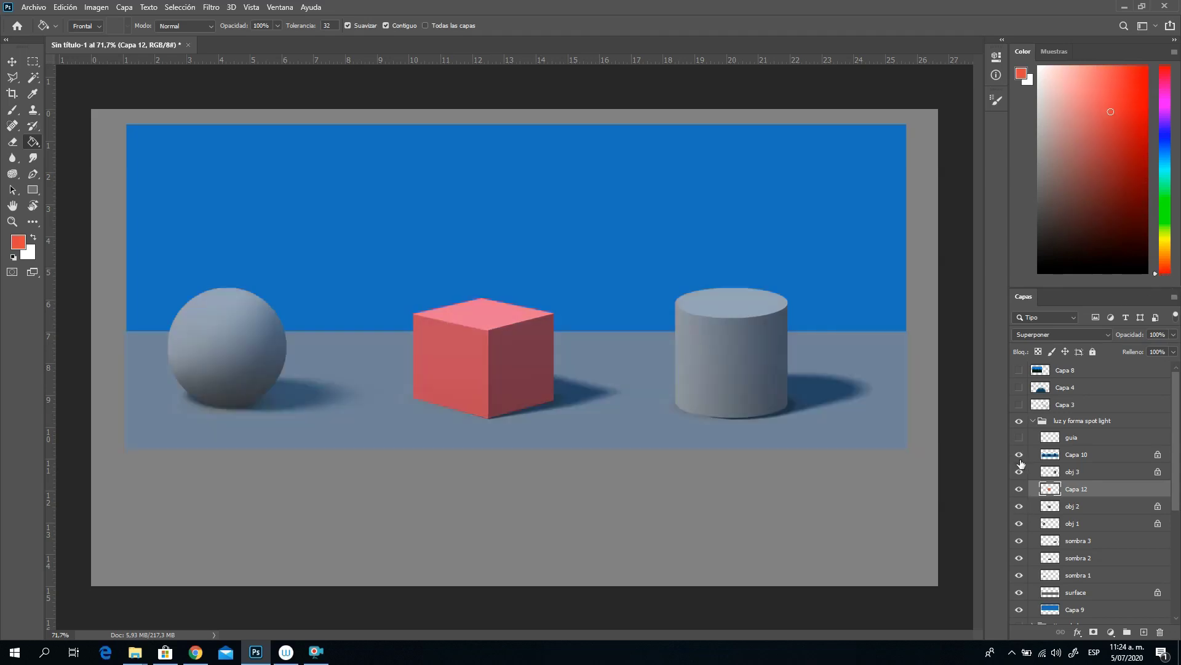
# Step: Add a new layer above Capa 10 and set its blend mode to Aclarar
pyautogui.click(1095, 451)
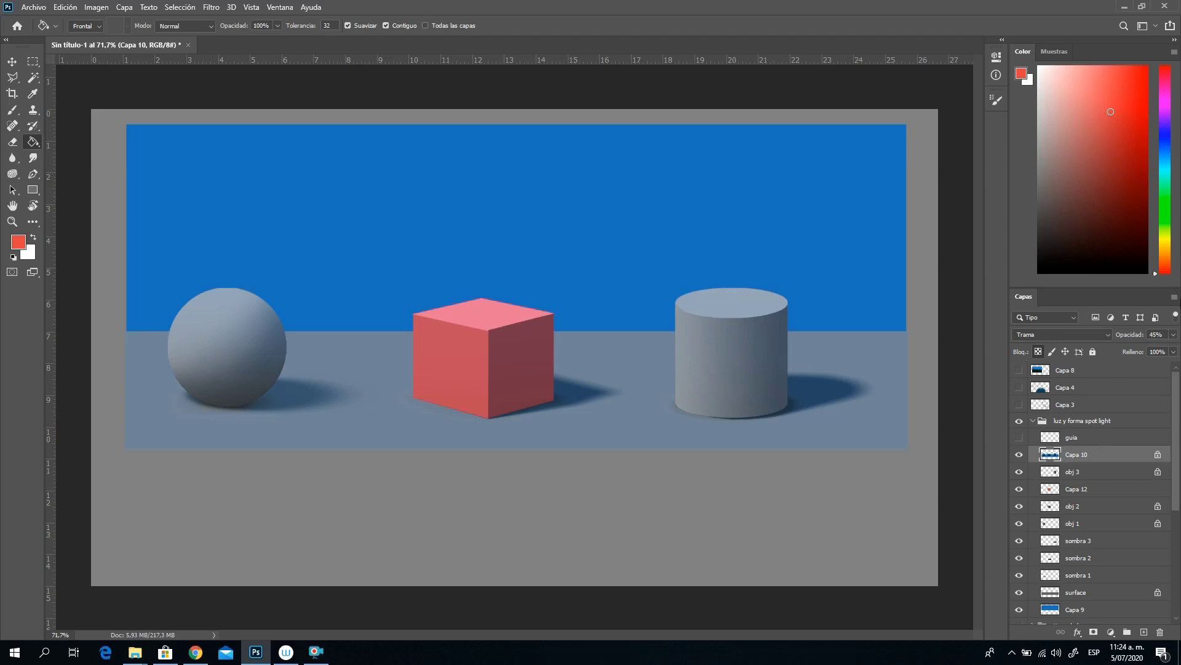
pyautogui.click(1144, 632)
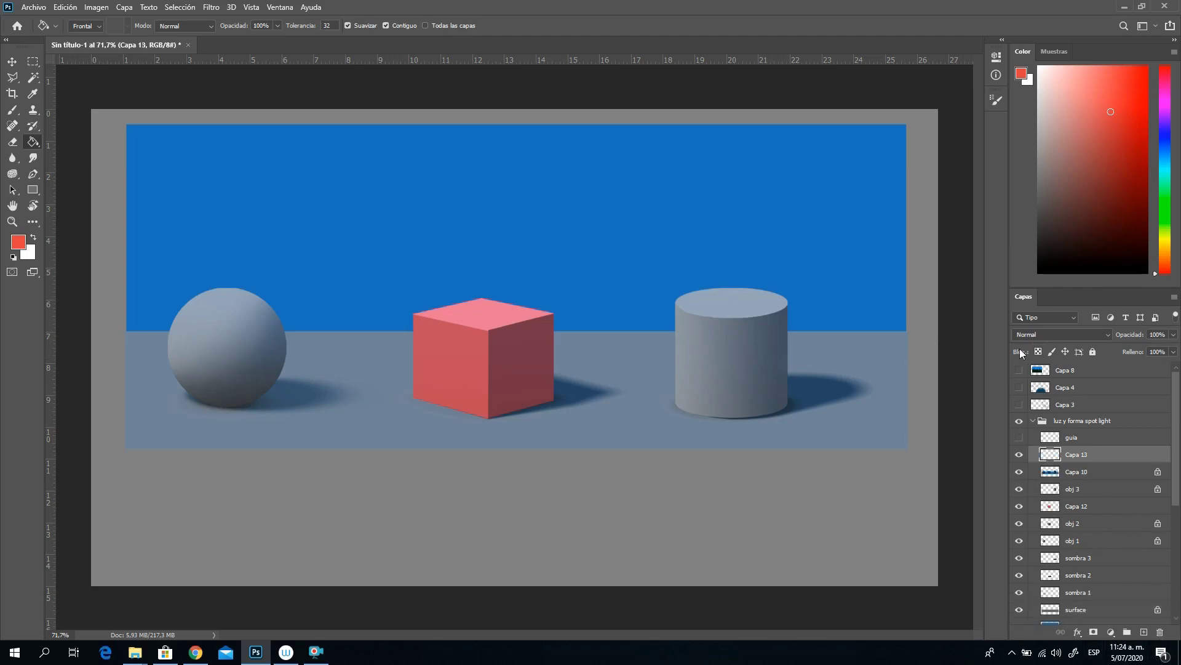
pyautogui.click(1058, 335)
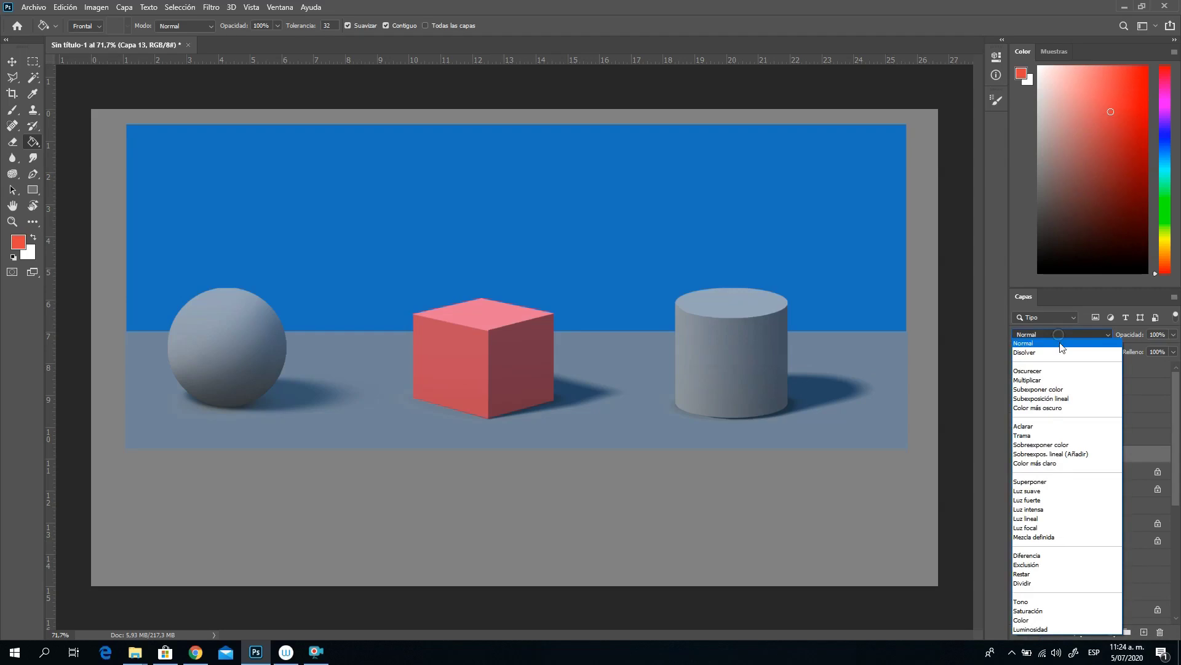
pyautogui.click(1057, 426)
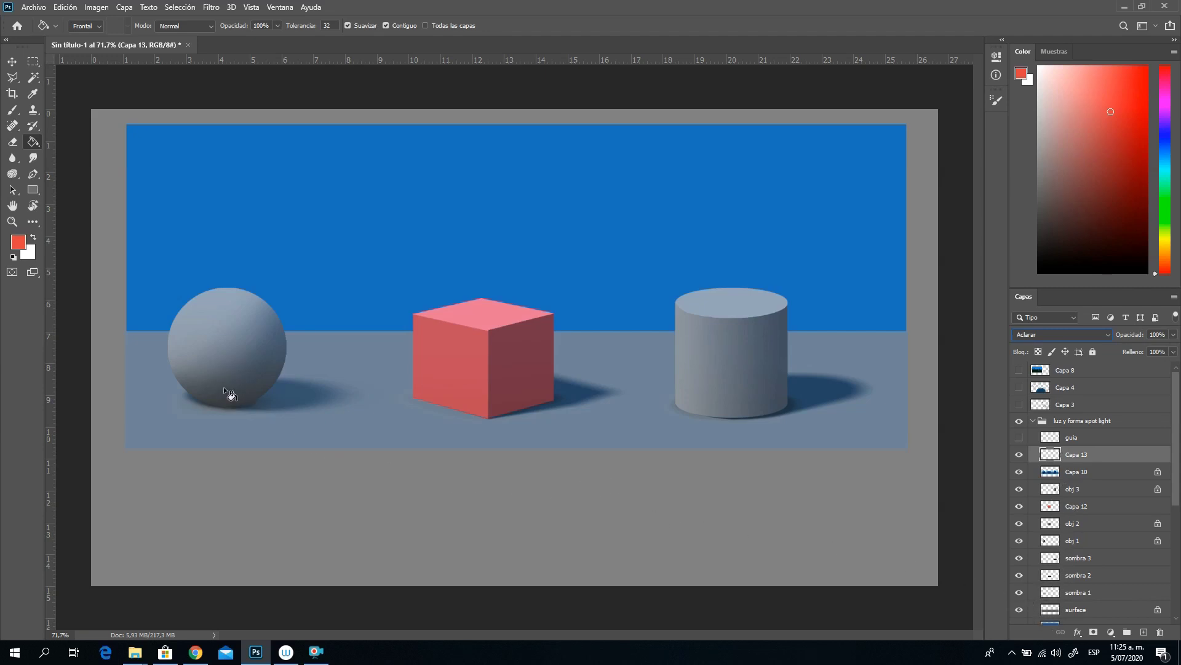
# Step: Load the sphere's outline from obj 1 as a selection and set up a soft round brush at 70 px for Capa 13
pyautogui.click(12, 222)
pyautogui.moveTo(271, 363); pyautogui.dragTo(319, 394)
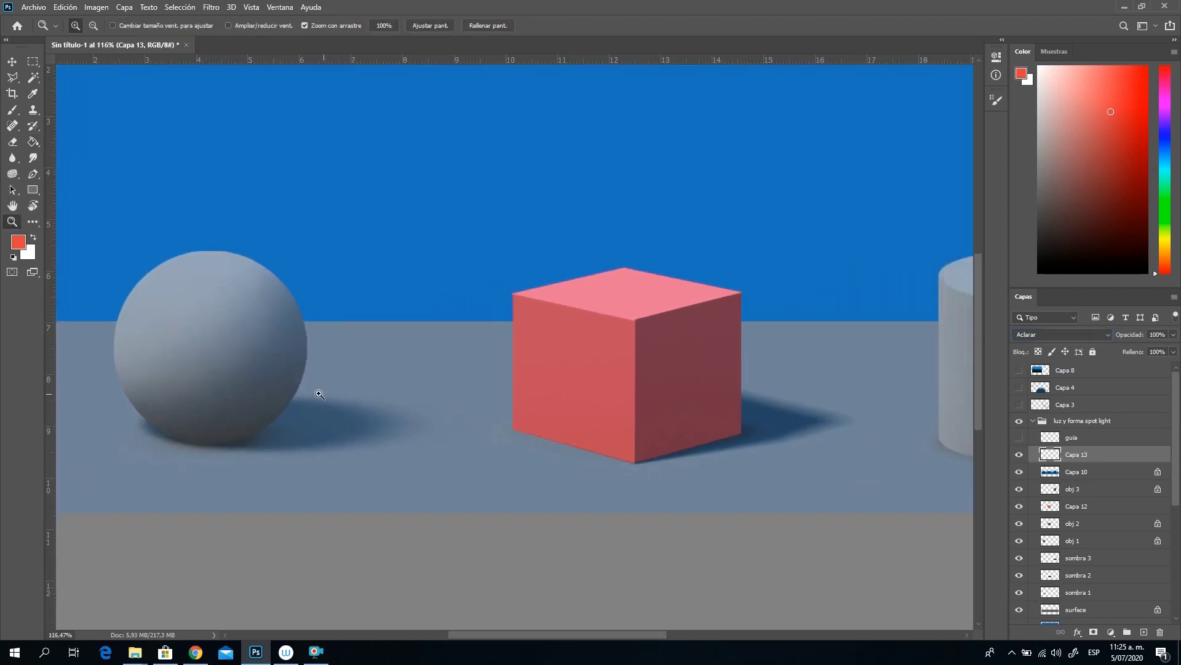
pyautogui.keyDown('ctrl'); pyautogui.click(1050, 542); pyautogui.keyUp('ctrl')
pyautogui.click(15, 114)
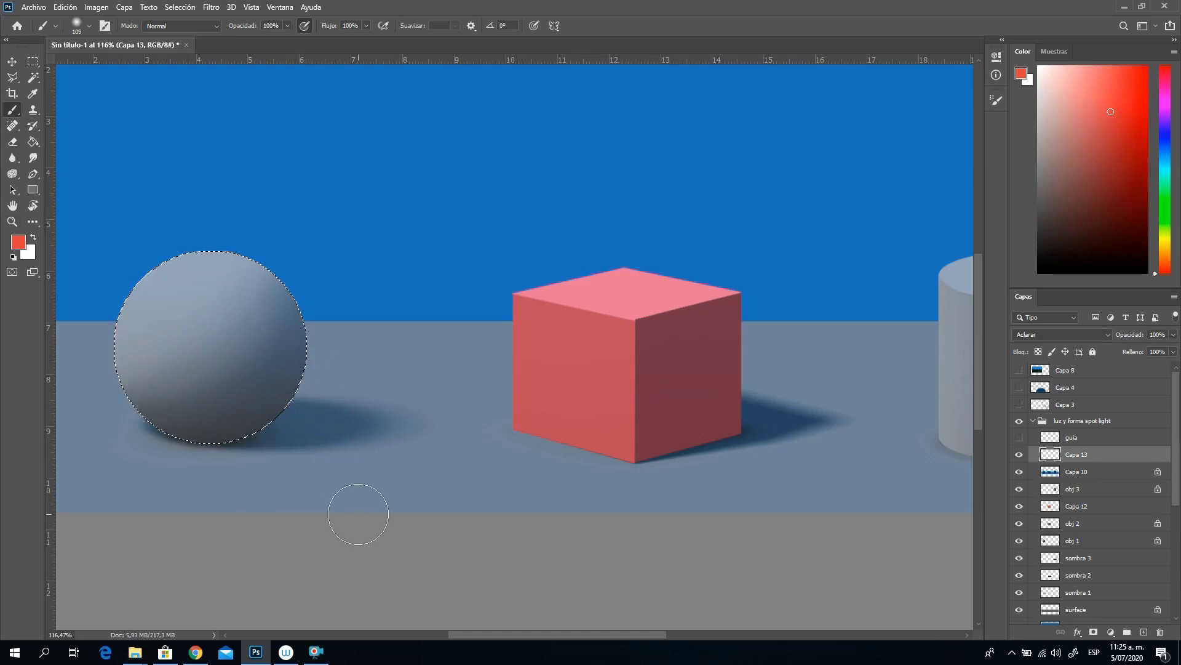
pyautogui.rightClick(269, 344)
pyautogui.click(365, 378)
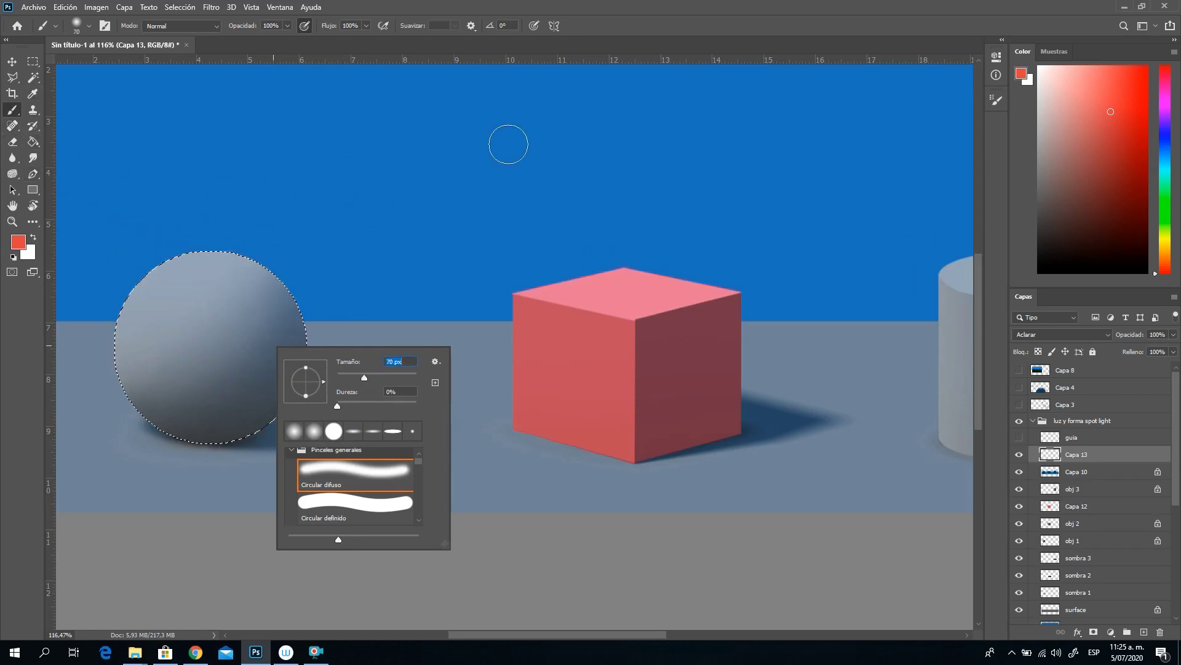
pyautogui.click(503, 11)
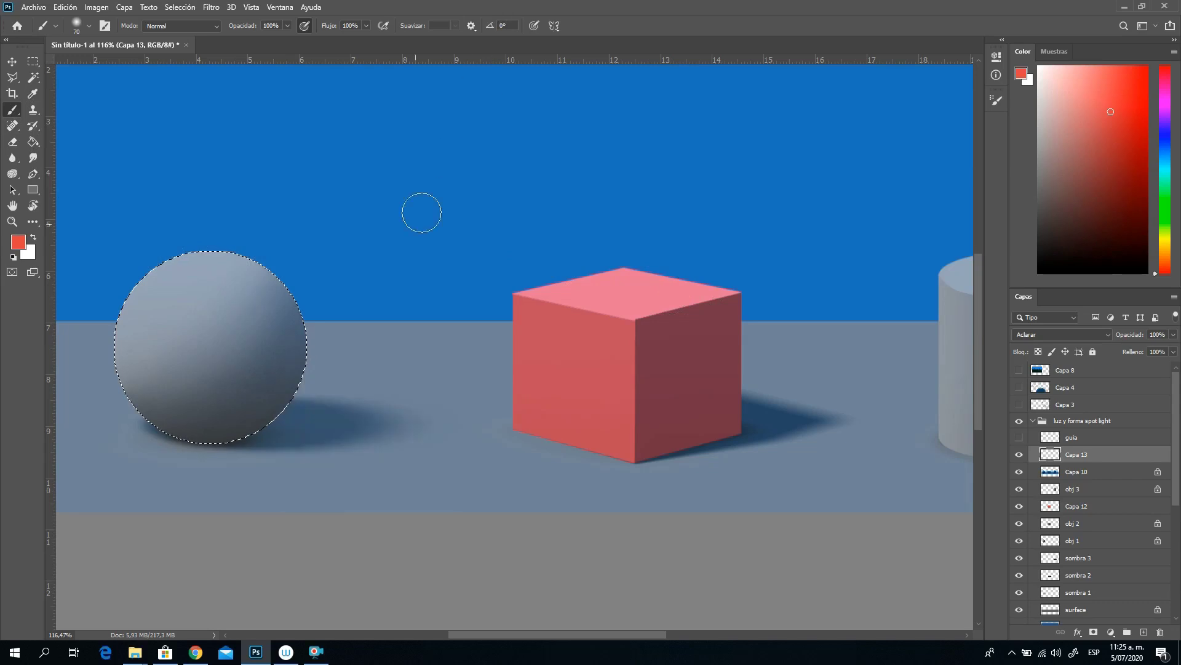
# Step: Sample the cast shadow's dark blue and paint reflected light on the sphere's lower right edge with a 40 px soft brush
pyautogui.keyDown('alt'); pyautogui.click(315, 429); pyautogui.keyUp('alt')
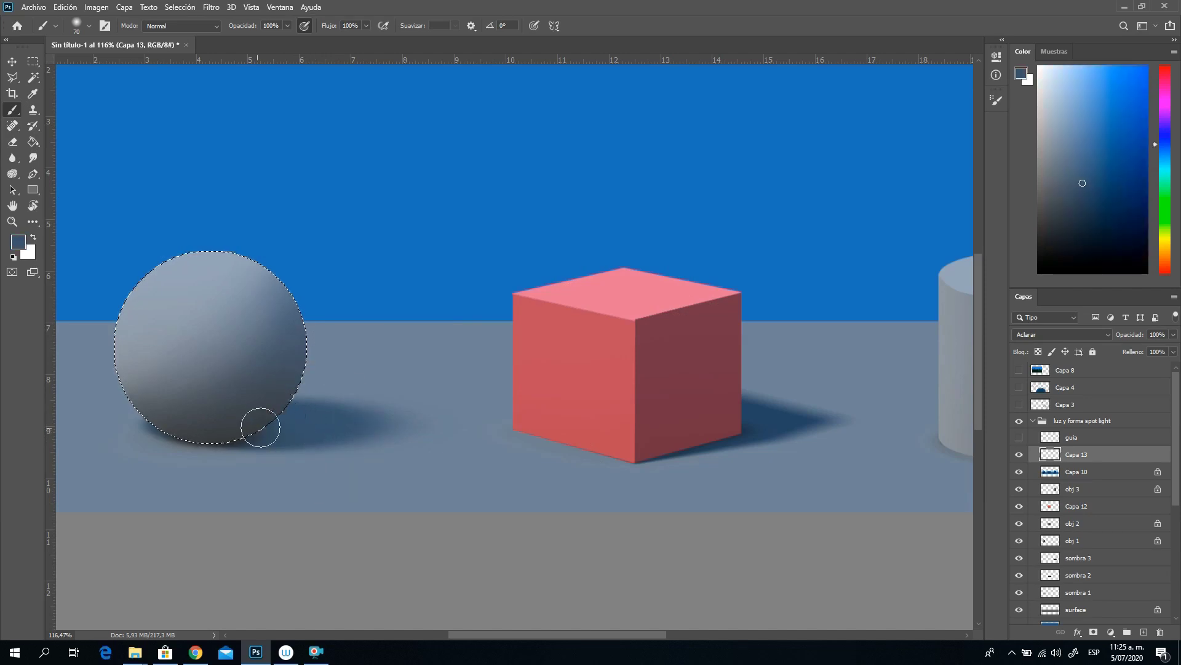
pyautogui.rightClick(290, 401)
pyautogui.moveTo(374, 429); pyautogui.dragTo(364, 434)
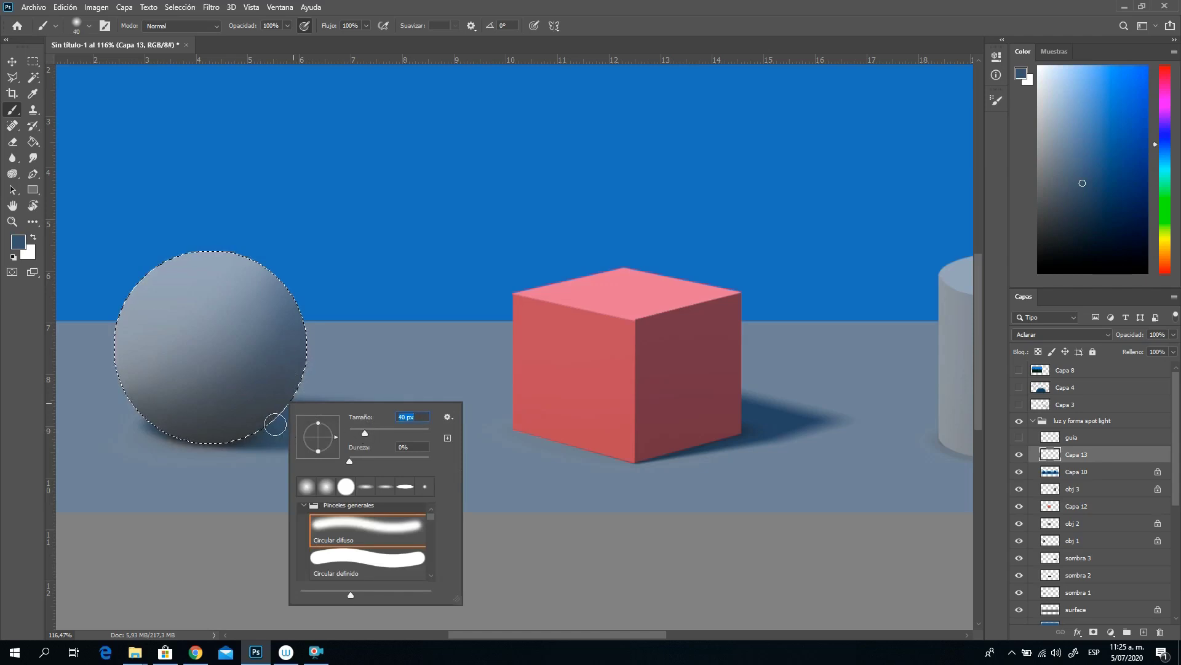
pyautogui.press('Return')
pyautogui.keyDown('alt'); pyautogui.click(311, 421); pyautogui.keyUp('alt')
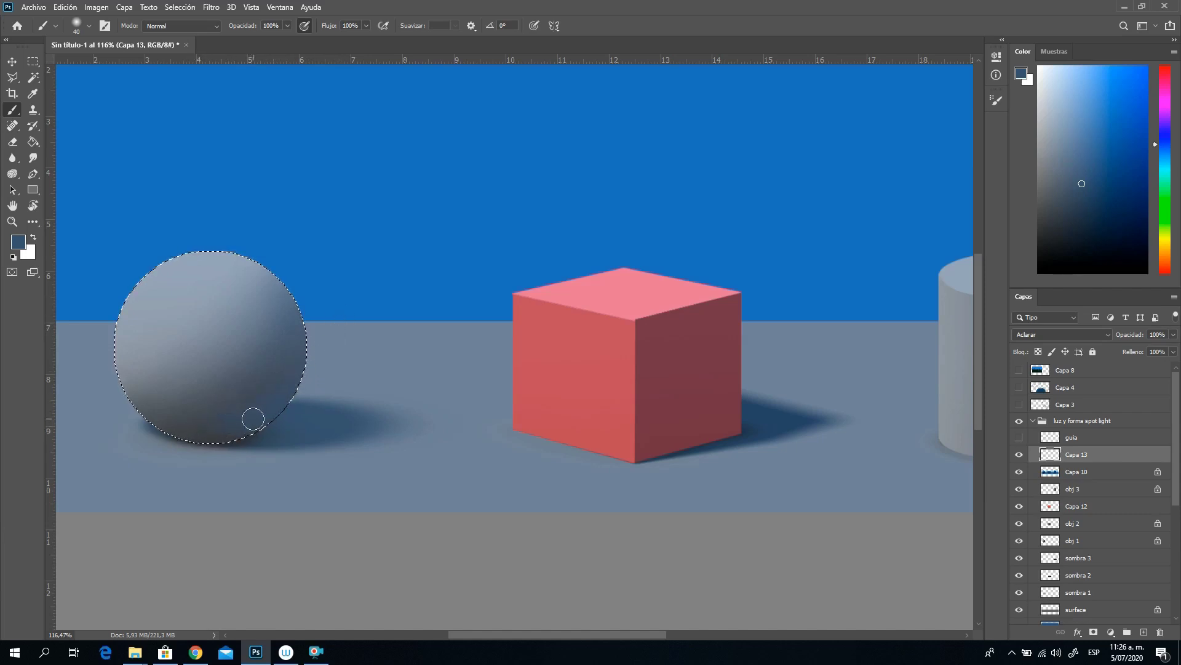
# Step: Build up the reflected light along the sphere's lower rim, alternating colours sampled from the lit ground and the cast shadow
pyautogui.keyDown('alt'); pyautogui.click(326, 380); pyautogui.keyUp('alt')
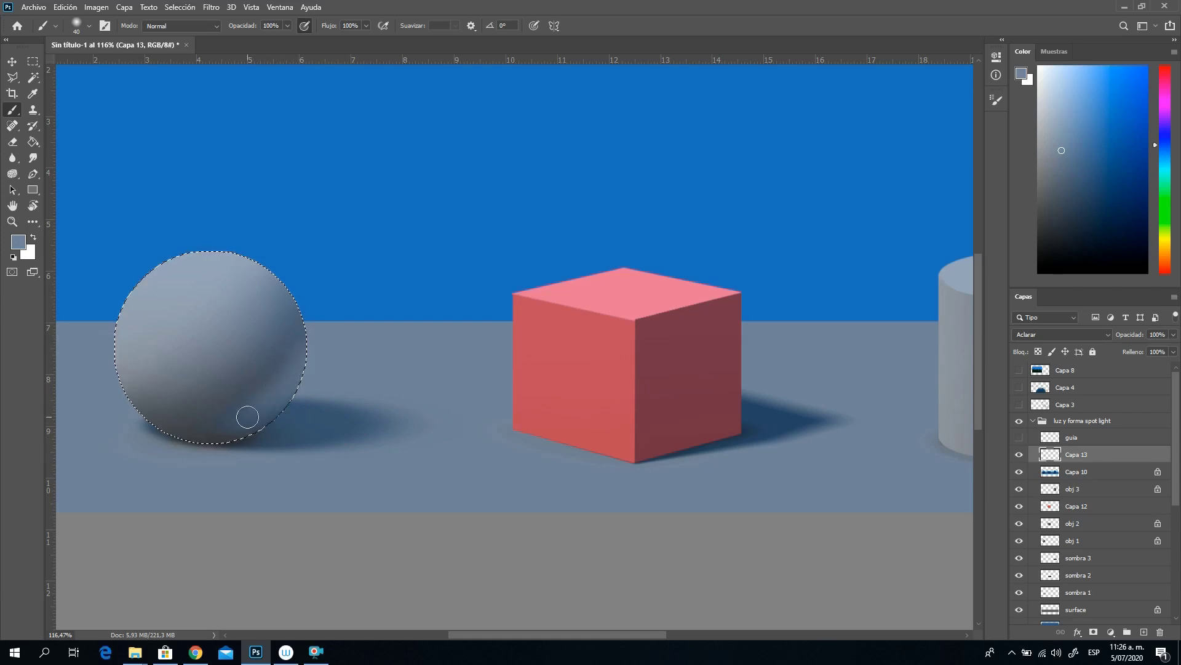
pyautogui.keyDown('alt'); pyautogui.click(304, 456); pyautogui.keyUp('alt')
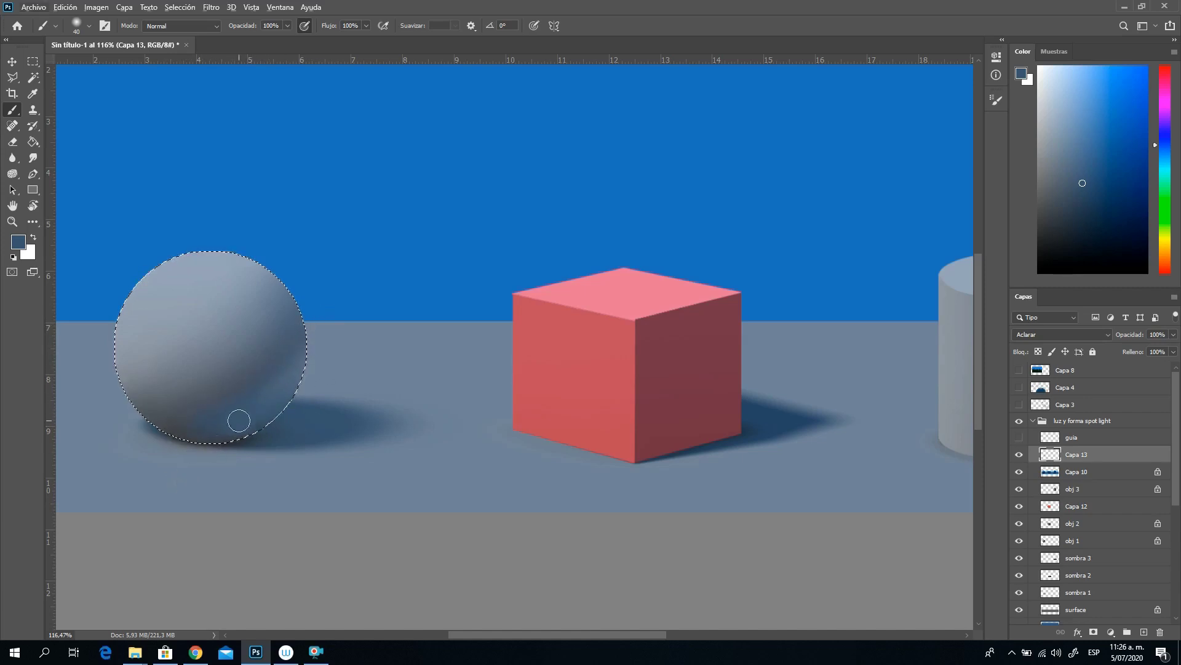
pyautogui.keyDown('alt'); pyautogui.click(307, 419); pyautogui.keyUp('alt')
pyautogui.keyDown('alt'); pyautogui.click(325, 370); pyautogui.keyUp('alt')
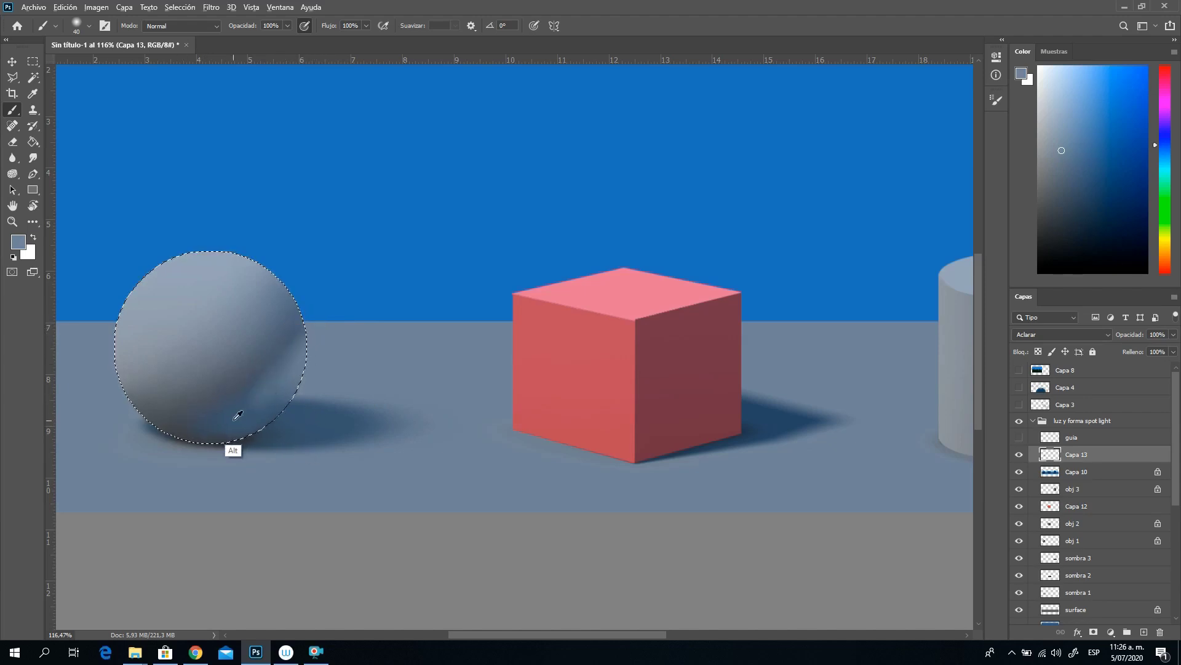
pyautogui.keyDown('alt'); pyautogui.click(313, 422); pyautogui.keyUp('alt')
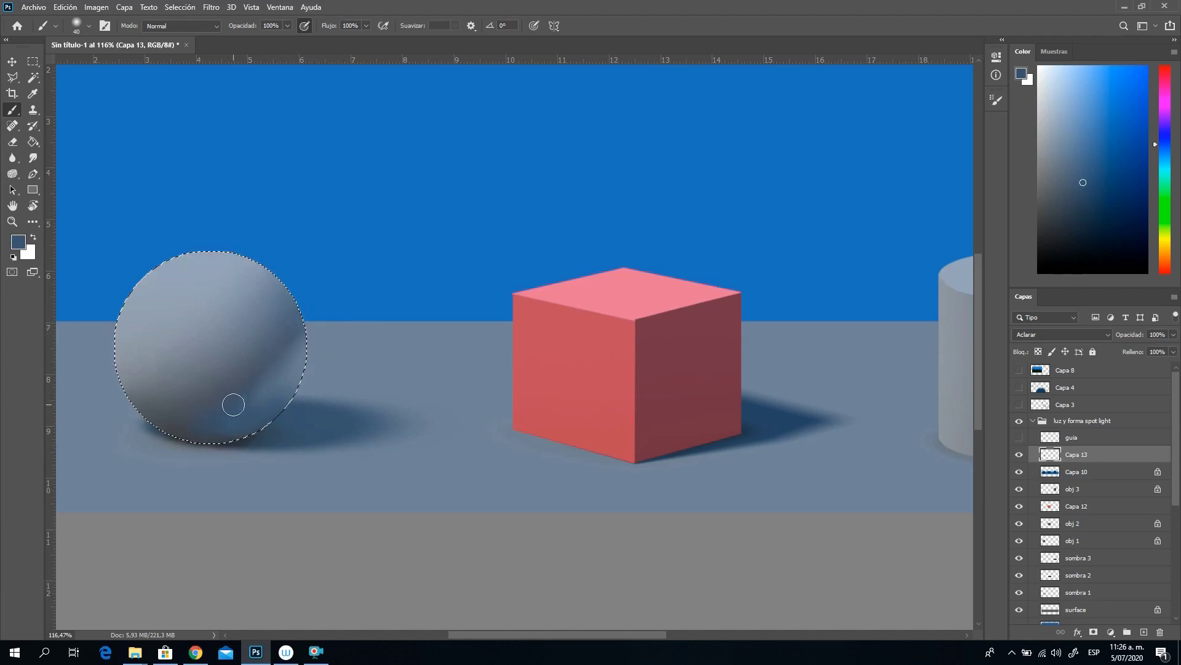
pyautogui.keyDown('alt'); pyautogui.click(161, 412); pyautogui.keyUp('alt')
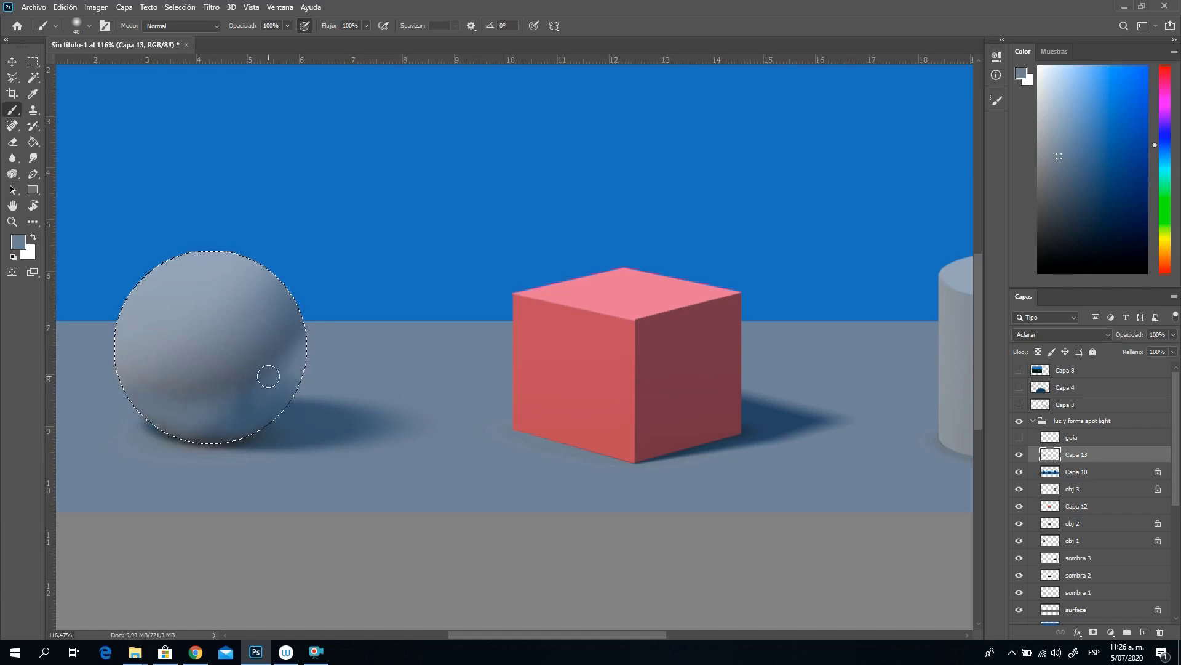
# Step: Enlarge the brush to 62 px and blend sampled shadow blue into the sphere's lower reflection
pyautogui.keyDown('alt'); pyautogui.click(306, 424); pyautogui.keyUp('alt')
pyautogui.rightClick(340, 361)
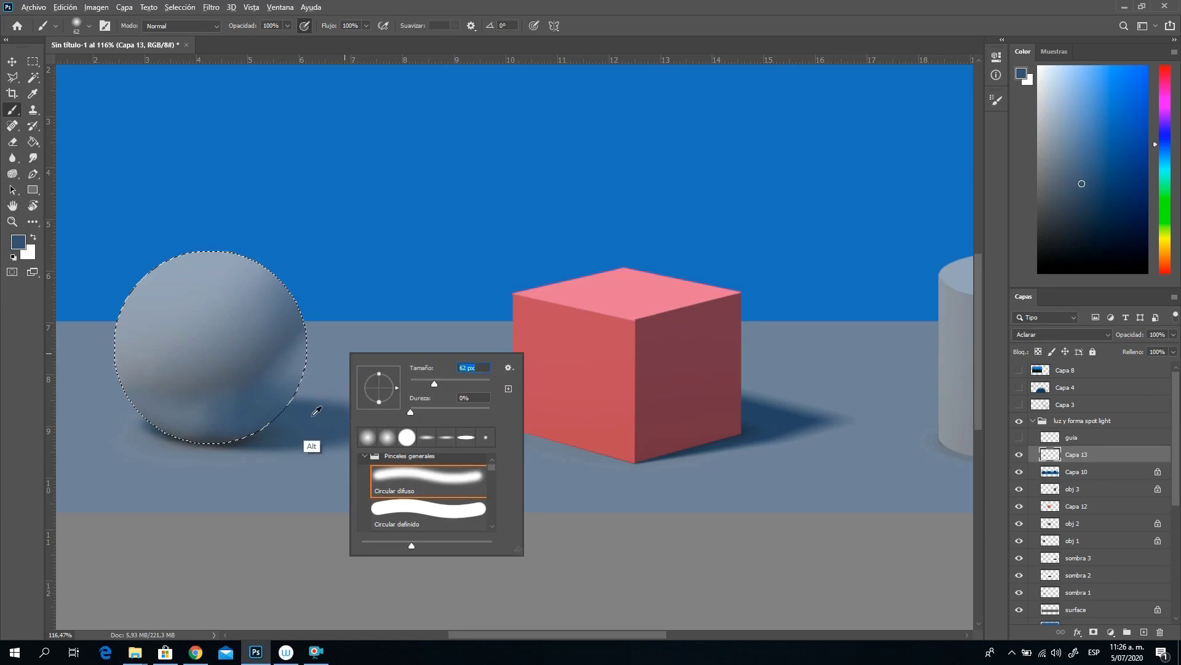
pyautogui.press('Return')
pyautogui.keyDown('alt'); pyautogui.click(235, 406); pyautogui.keyUp('alt')
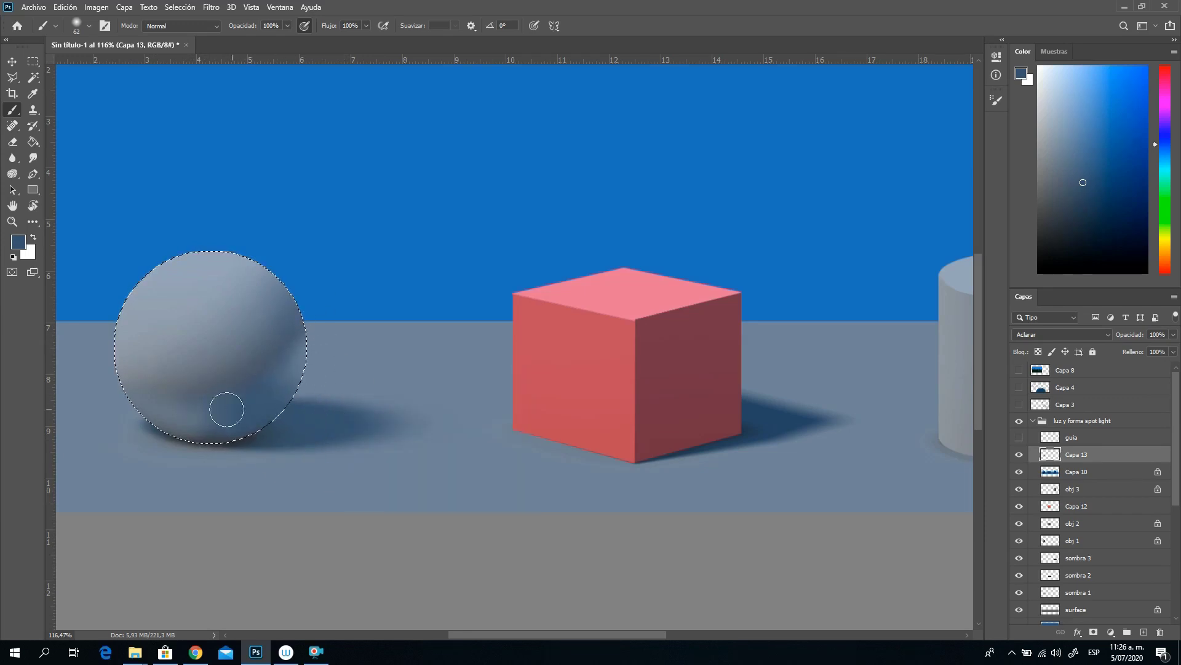
# Step: Soften the sphere's painted reflection with a soft eraser of about 163 px
pyautogui.press('e')
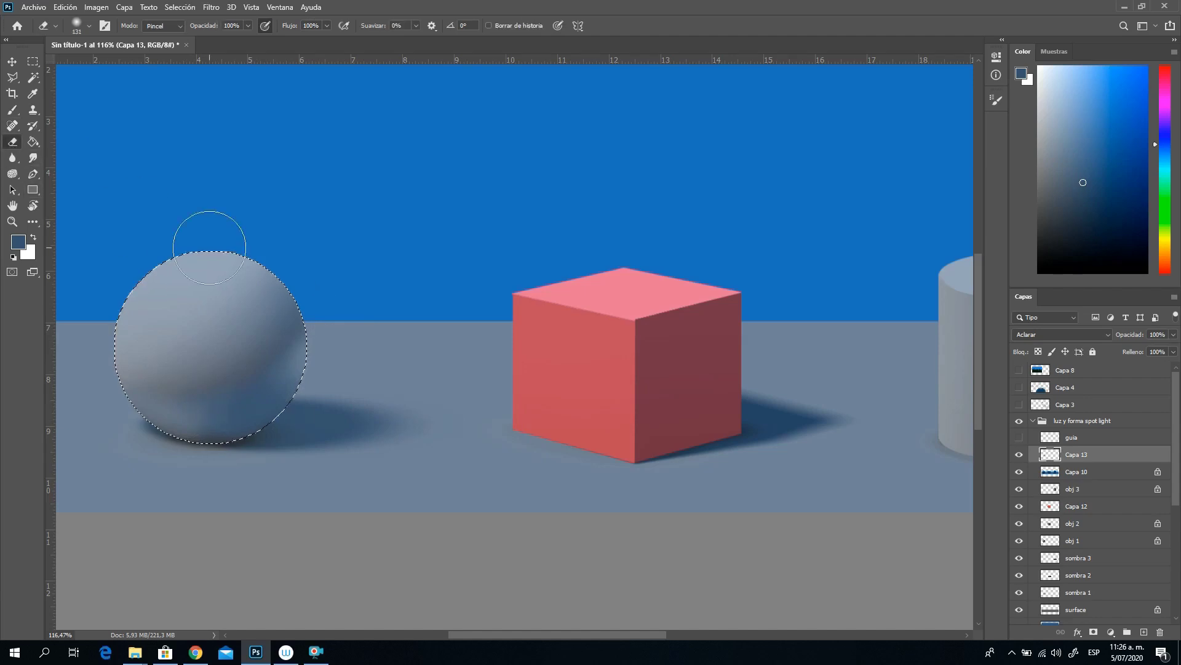
pyautogui.rightClick(272, 272)
pyautogui.moveTo(375, 303); pyautogui.dragTo(394, 303)
pyautogui.press('Return')
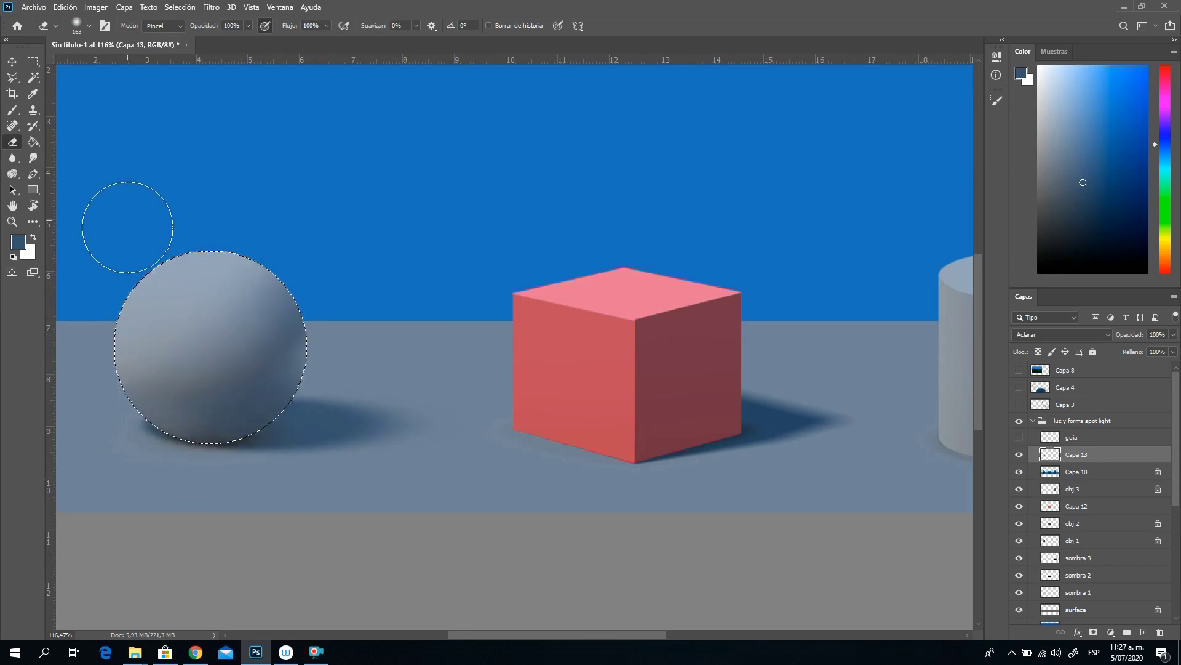
# Step: Repaint the sphere's lower right reflection with the sampled ground grey-blue and fade it with the eraser
pyautogui.click(12, 109)
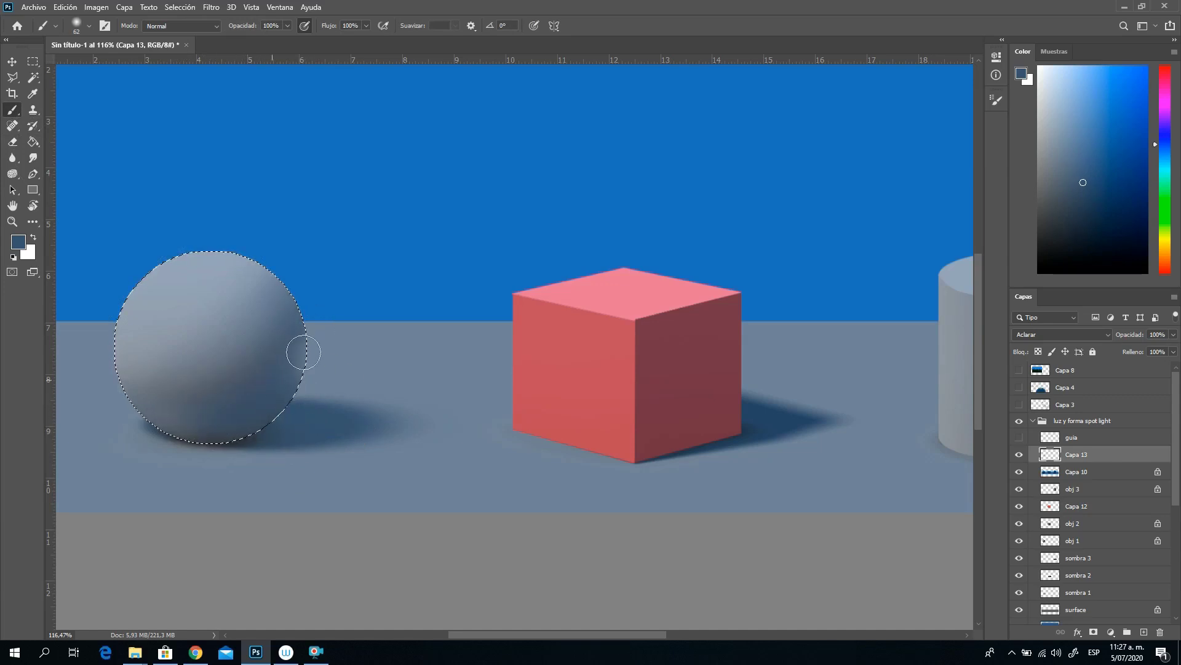
pyautogui.keyDown('alt'); pyautogui.click(271, 390); pyautogui.keyUp('alt')
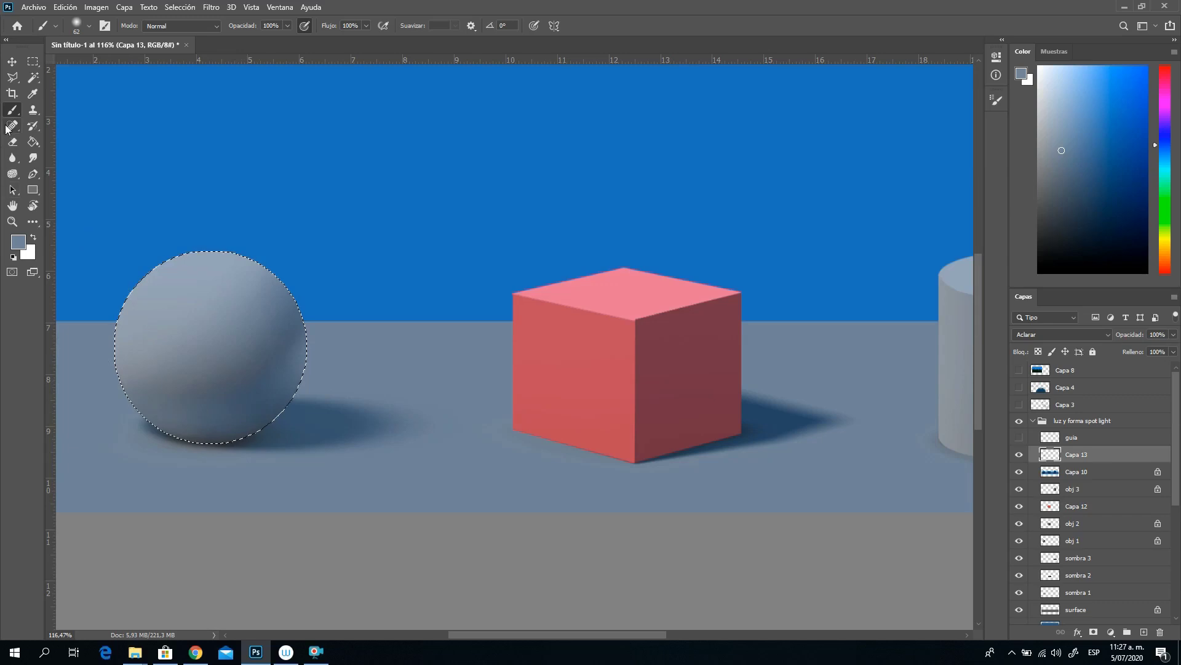
pyautogui.click(12, 142)
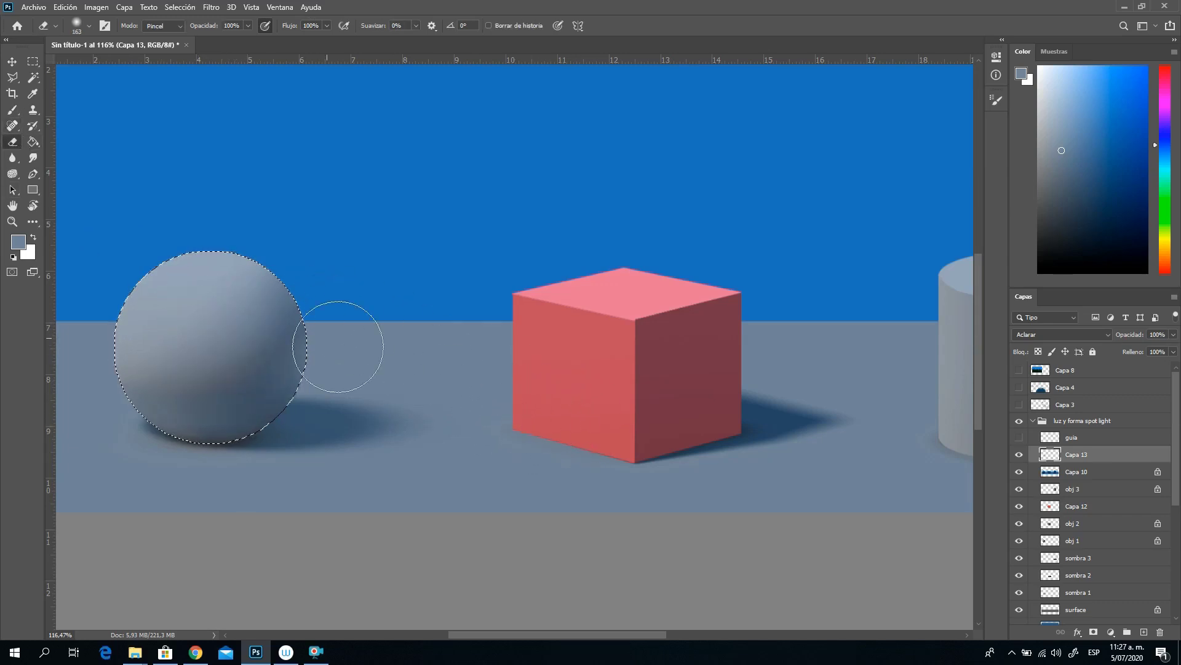
pyautogui.press('alt')
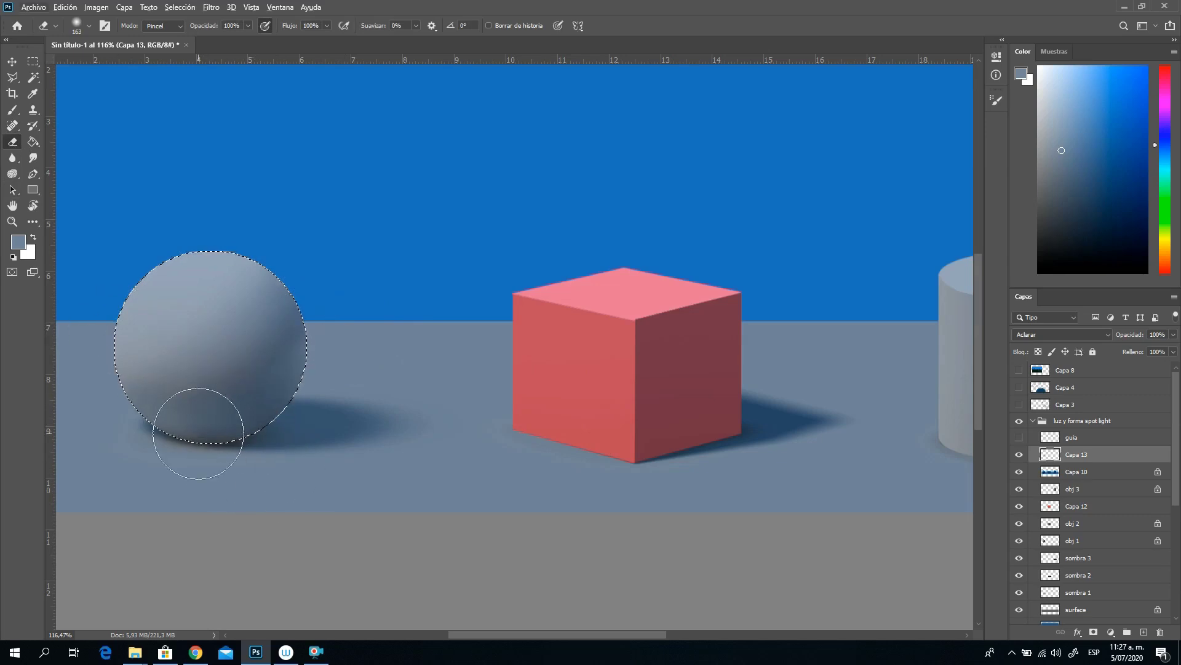
# Step: Brush more reflected light onto the sphere's lower right side using freshly sampled shadow blue and ground grey-blue
pyautogui.click(12, 109)
pyautogui.press('alt')
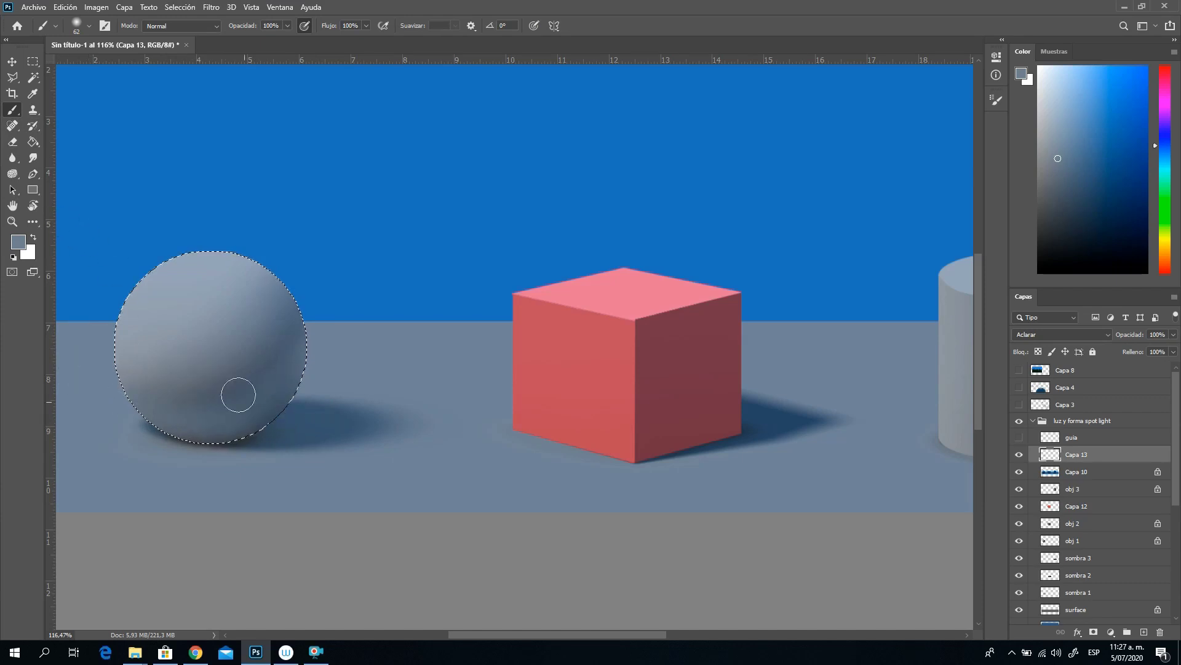
pyautogui.keyDown('alt'); pyautogui.click(306, 426); pyautogui.keyUp('alt')
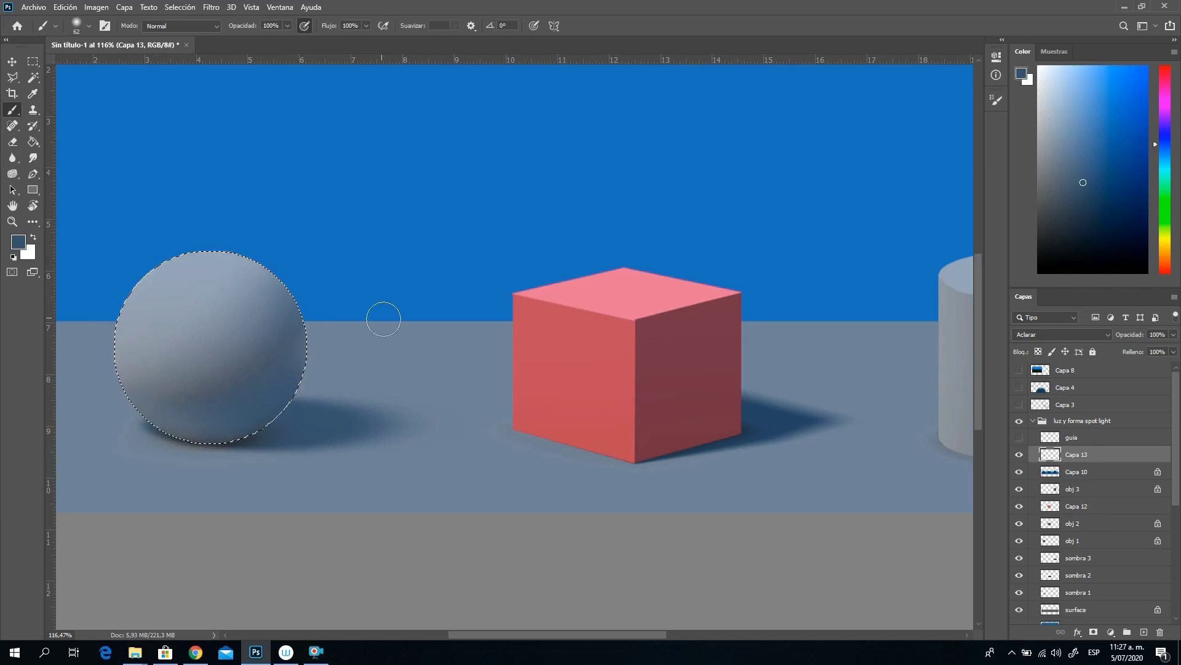
pyautogui.keyDown('alt'); pyautogui.click(341, 363); pyautogui.keyUp('alt')
pyautogui.moveTo(266, 409)
pyautogui.mouseDown()
pyautogui.moveTo(321, 302)
pyautogui.moveTo(300, 378)
pyautogui.moveTo(259, 405)
pyautogui.moveTo(323, 323)
pyautogui.moveTo(303, 298)
pyautogui.mouseUp()
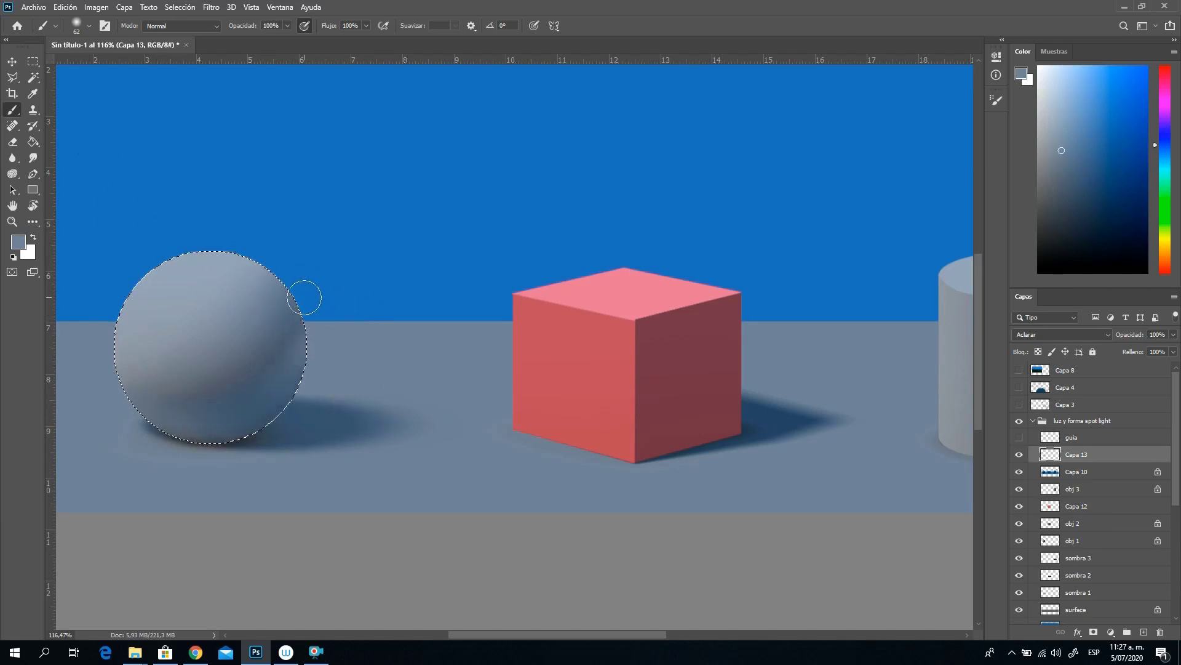
# Step: Erase the excess reflection on the sphere softly and deselect the sphere
pyautogui.click(13, 141)
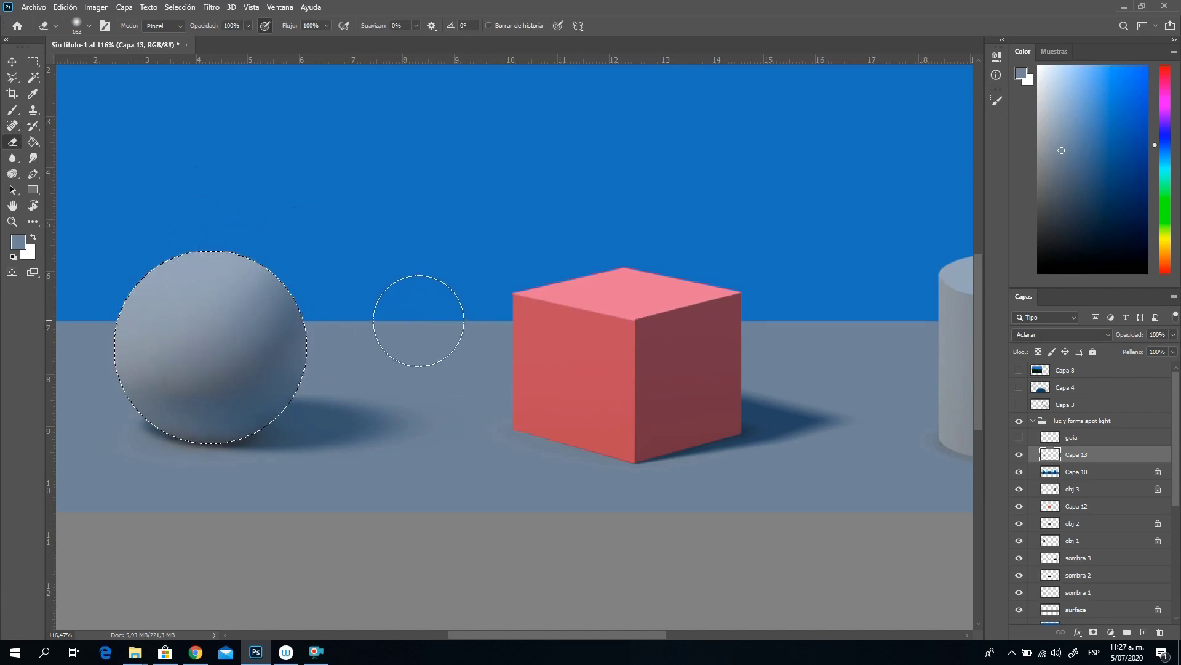
pyautogui.press('ctrl')
pyautogui.hotkey('ctrl', 'd')
pyautogui.moveTo(365, 288)
pyautogui.mouseDown()
pyautogui.moveTo(325, 273)
pyautogui.moveTo(358, 260)
pyautogui.moveTo(372, 228)
pyautogui.mouseUp()
# Step: Load the cube's outline from Capa 12 and subtract the top and right faces with the Polygonal Lasso, keeping only the left face selected
pyautogui.keyDown('ctrl'); pyautogui.click(1051, 510); pyautogui.keyUp('ctrl')
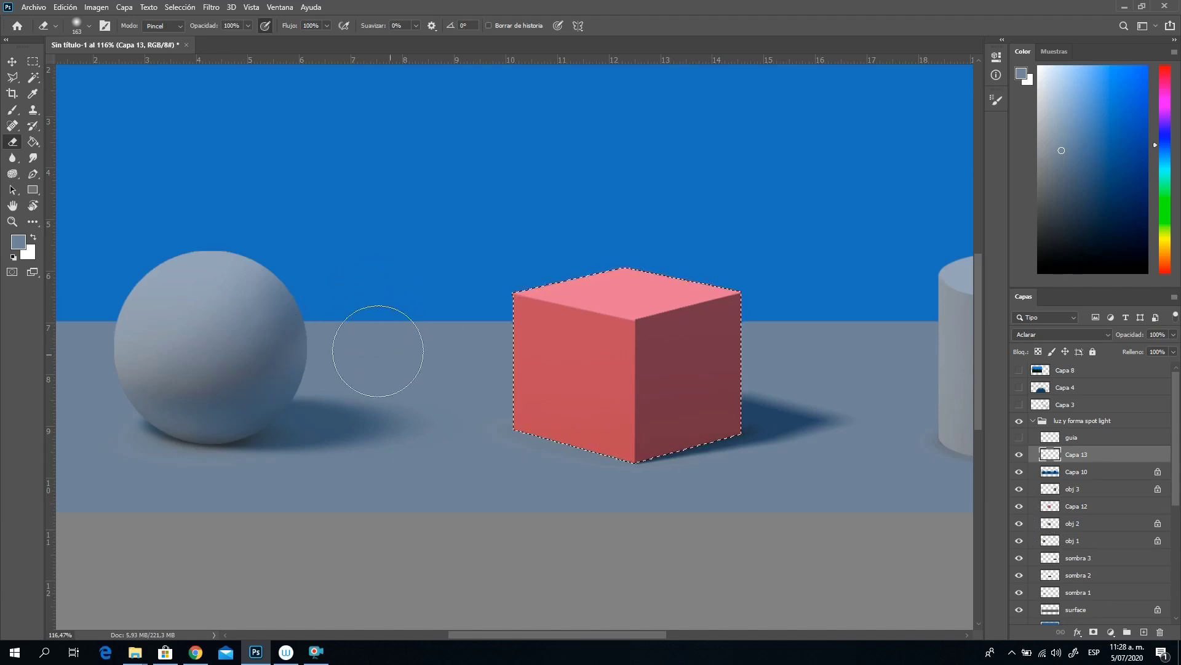
pyautogui.click(13, 79)
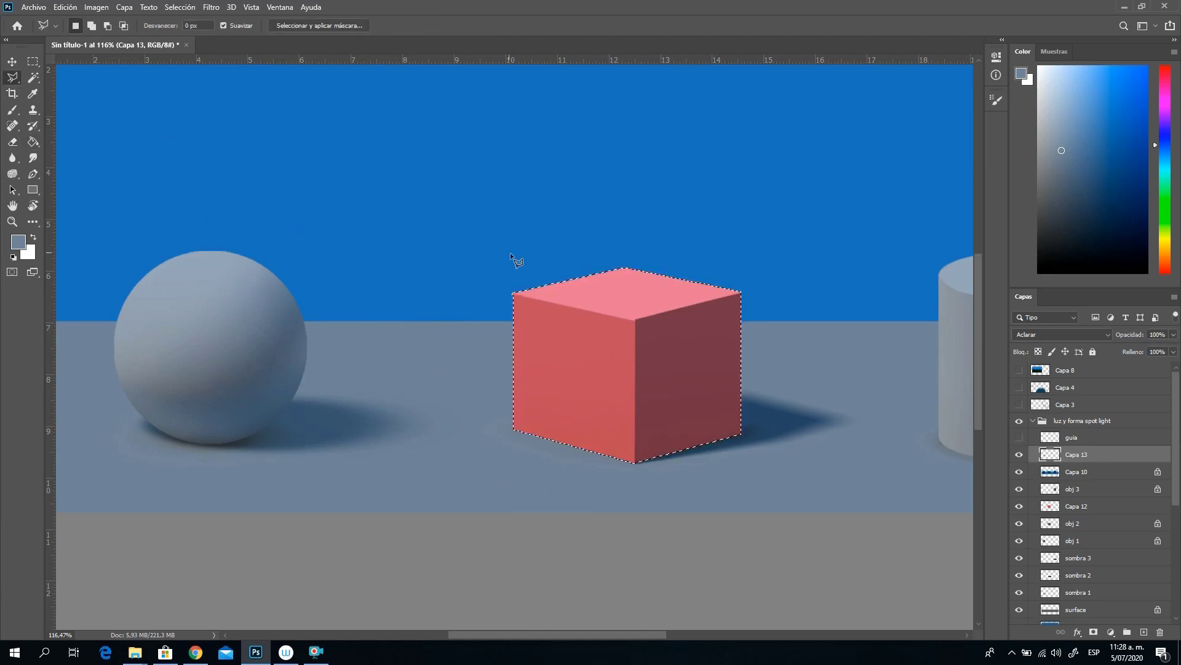
pyautogui.keyDown('alt'); pyautogui.click(508, 289); pyautogui.keyUp('alt')
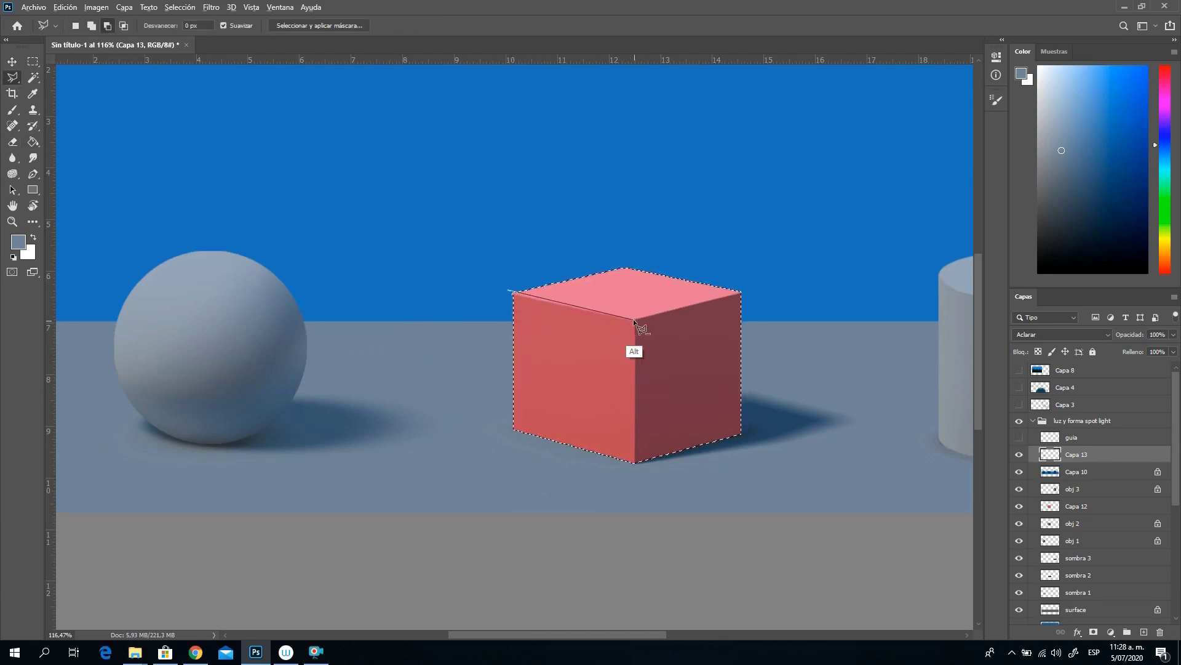
pyautogui.keyDown('alt'); pyautogui.click(636, 320); pyautogui.keyUp('alt')
pyautogui.keyDown('alt'); pyautogui.click(636, 468); pyautogui.keyUp('alt')
pyautogui.keyDown('alt'); pyautogui.click(789, 433); pyautogui.keyUp('alt')
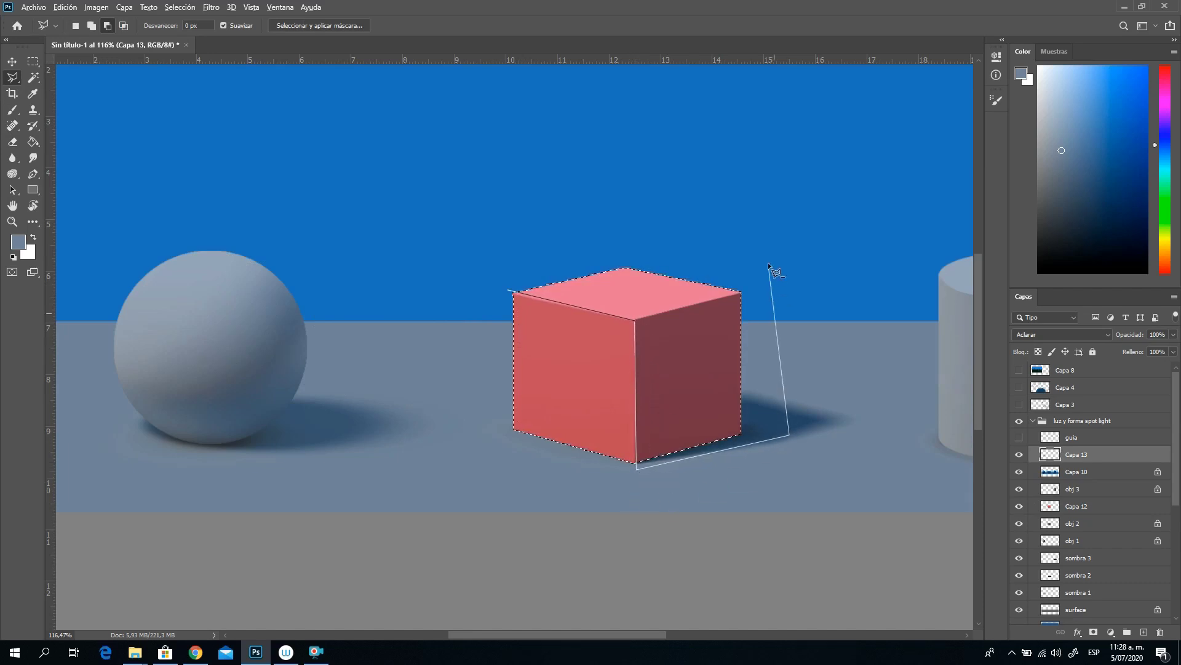
pyautogui.keyDown('alt'); pyautogui.click(510, 291); pyautogui.keyUp('alt')
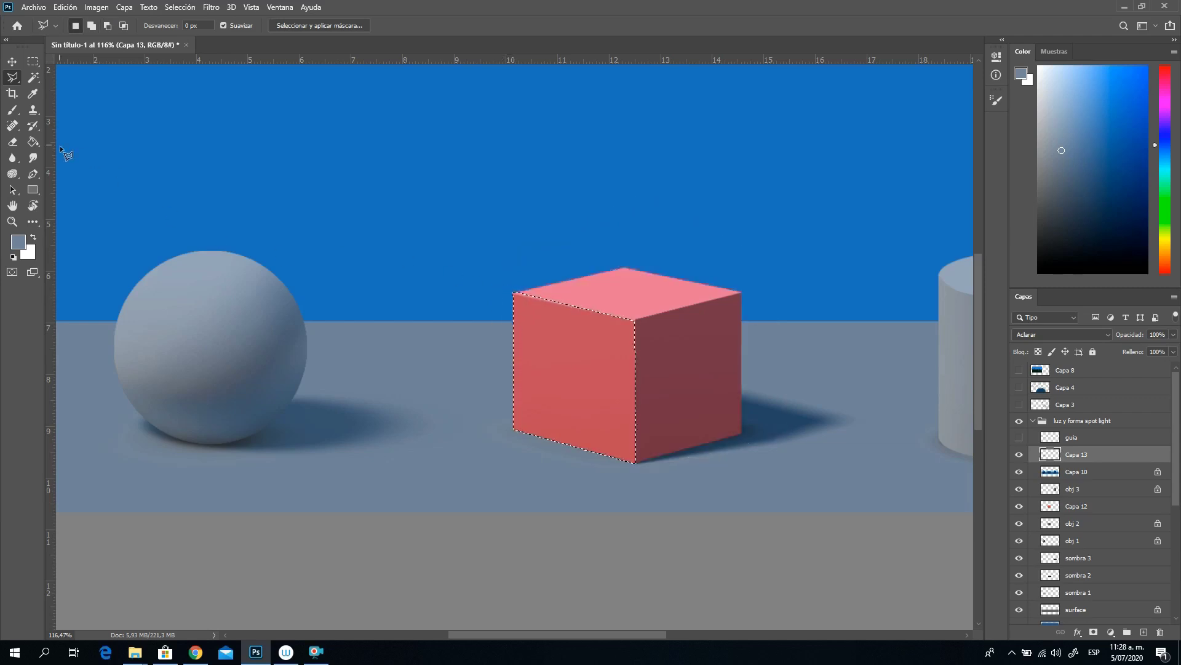
# Step: Paint grey-blue ground reflection along the lower edge of the cube's left face with a 166 px soft brush, and deselect
pyautogui.press('b')
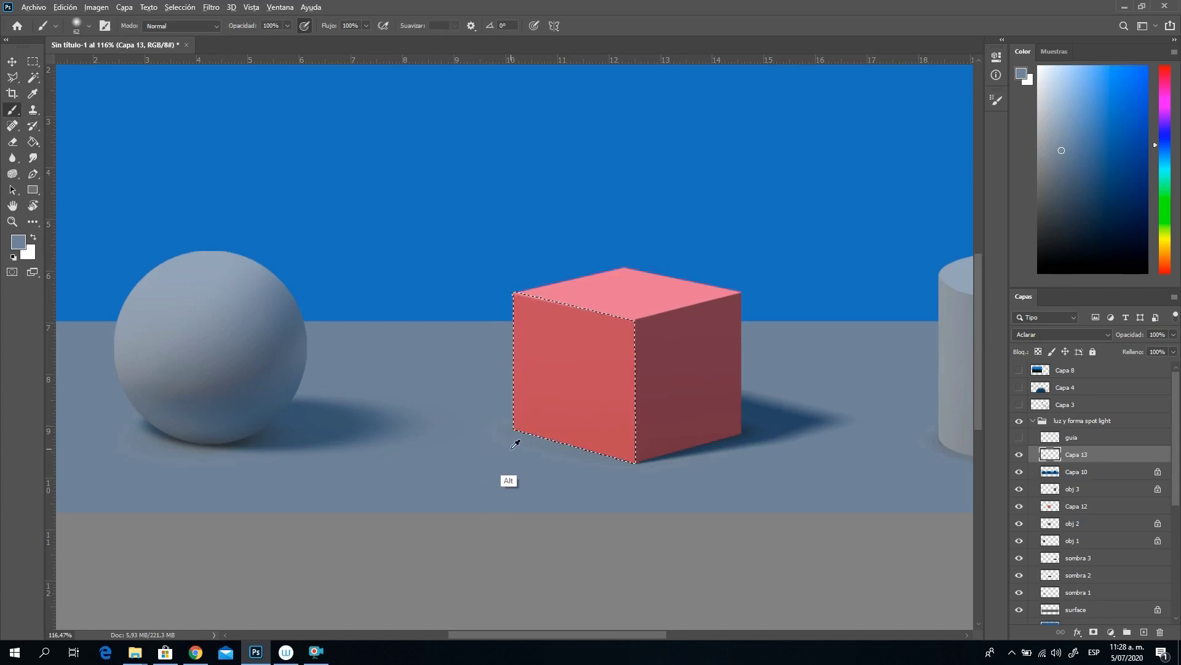
pyautogui.rightClick(543, 389)
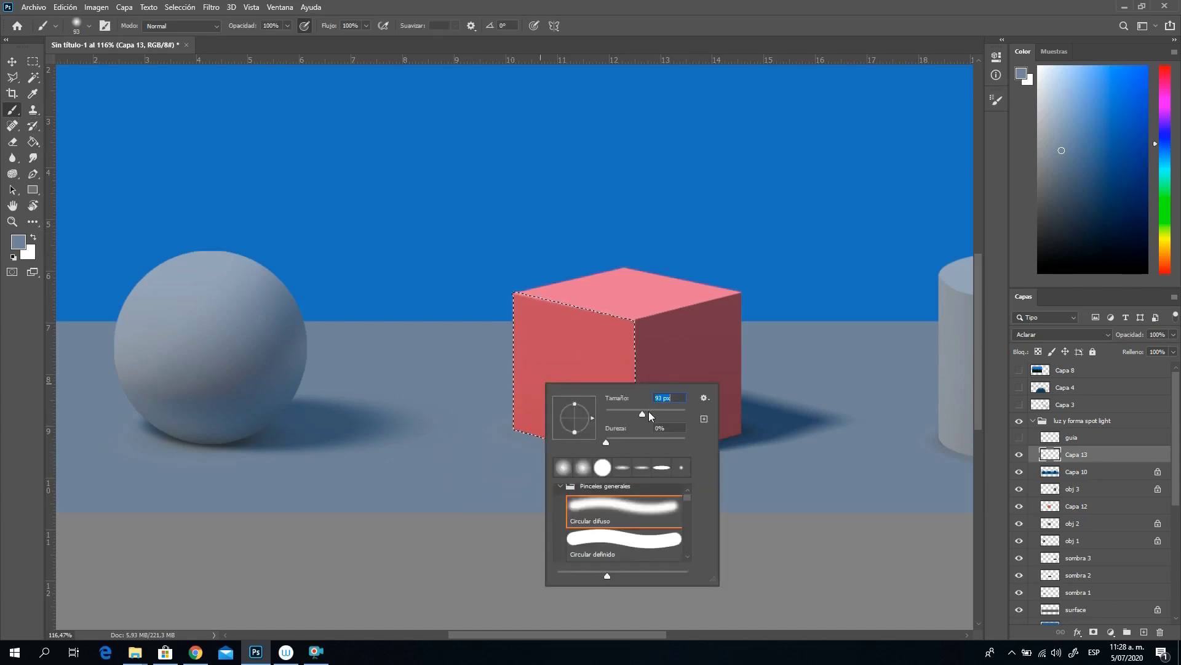
pyautogui.moveTo(644, 414); pyautogui.dragTo(659, 415)
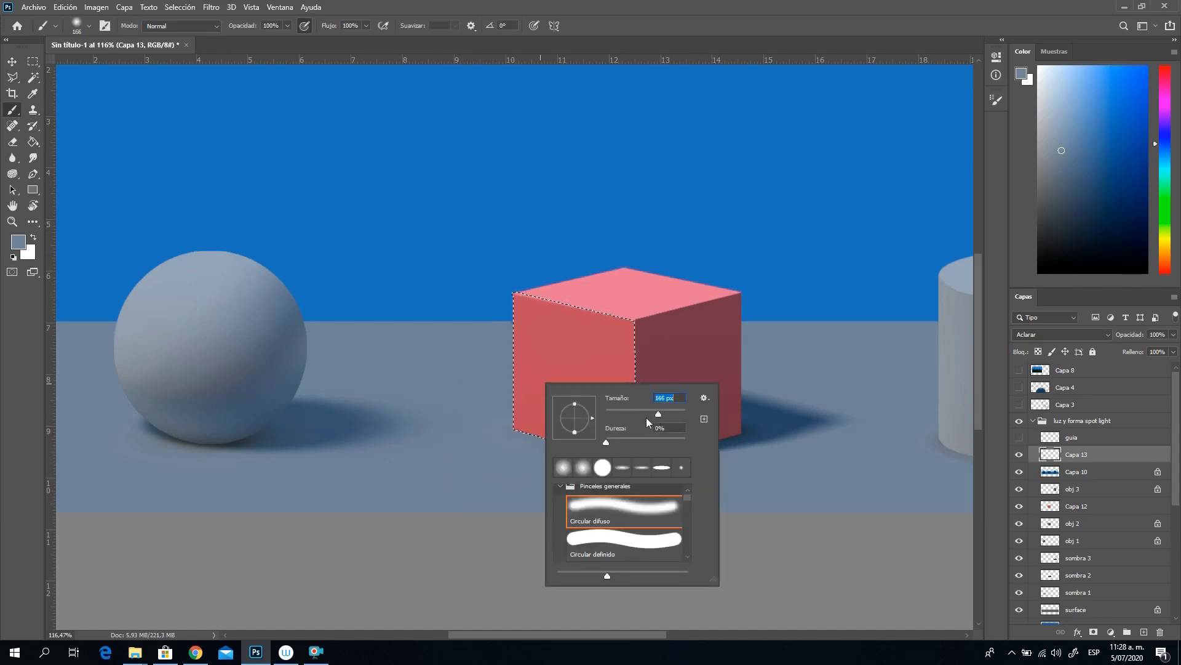
pyautogui.click(433, 428)
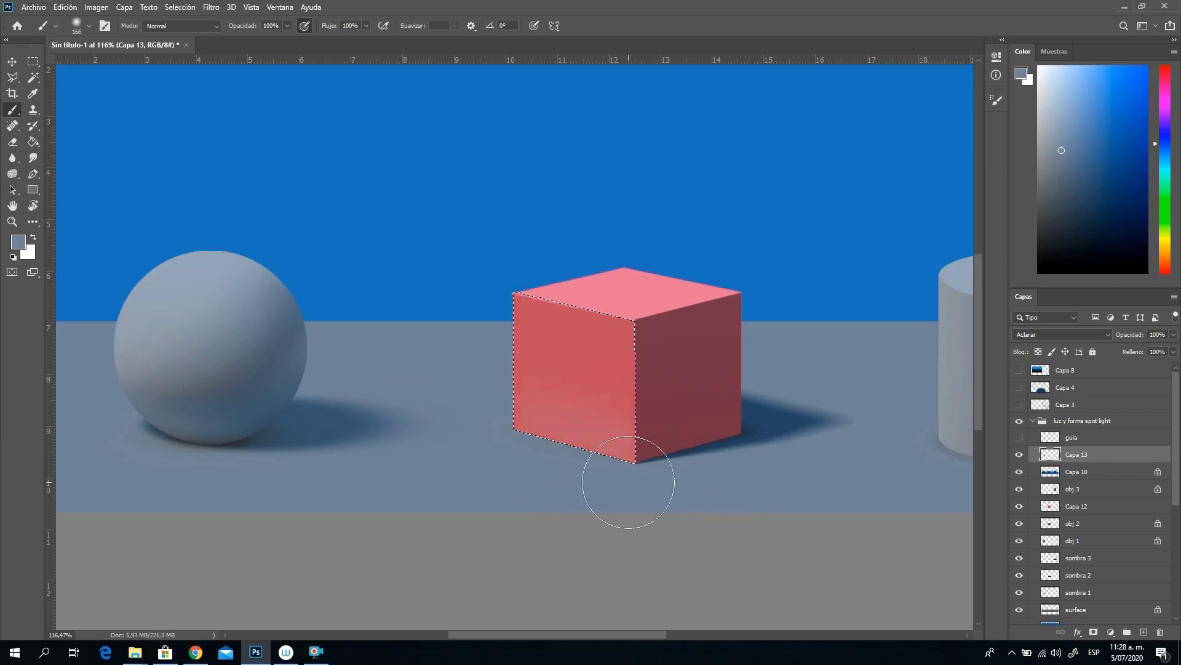
pyautogui.moveTo(672, 519); pyautogui.dragTo(451, 422)
pyautogui.press('ctrl')
pyautogui.hotkey('ctrl', 'd')
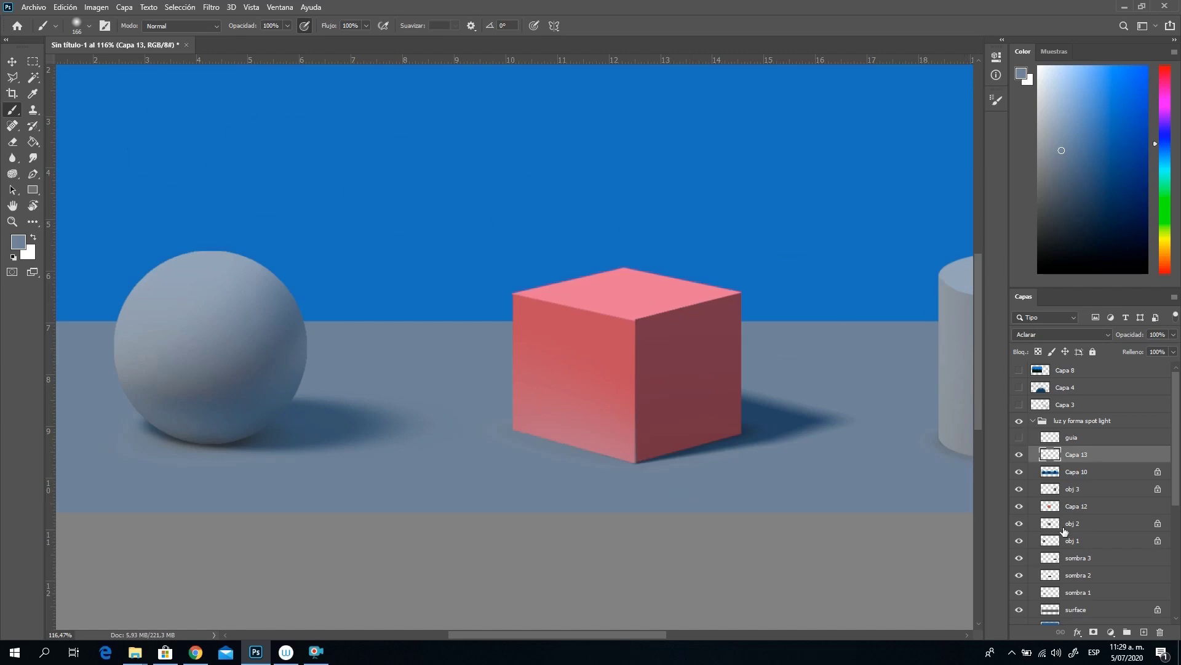
# Step: With Capa 13 active, load the cube's outline from Capa 12 and subtract the top and left faces with the Polygonal Lasso, keeping only the right face
pyautogui.click(1054, 512)
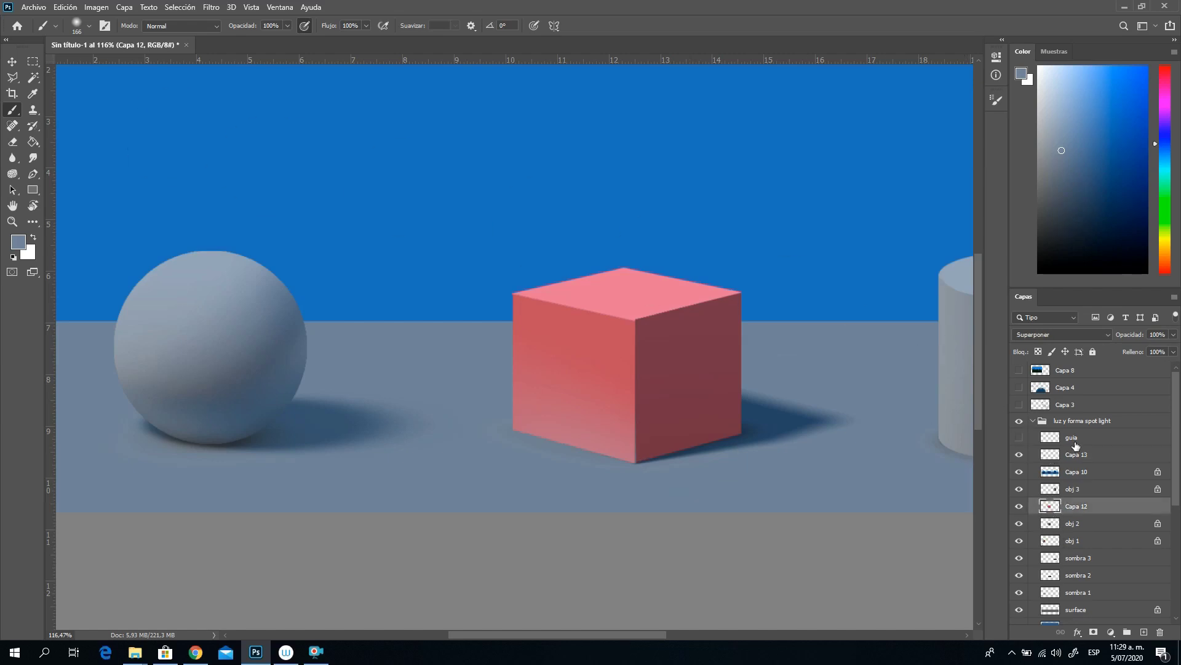
pyautogui.click(1084, 439)
pyautogui.click(1087, 457)
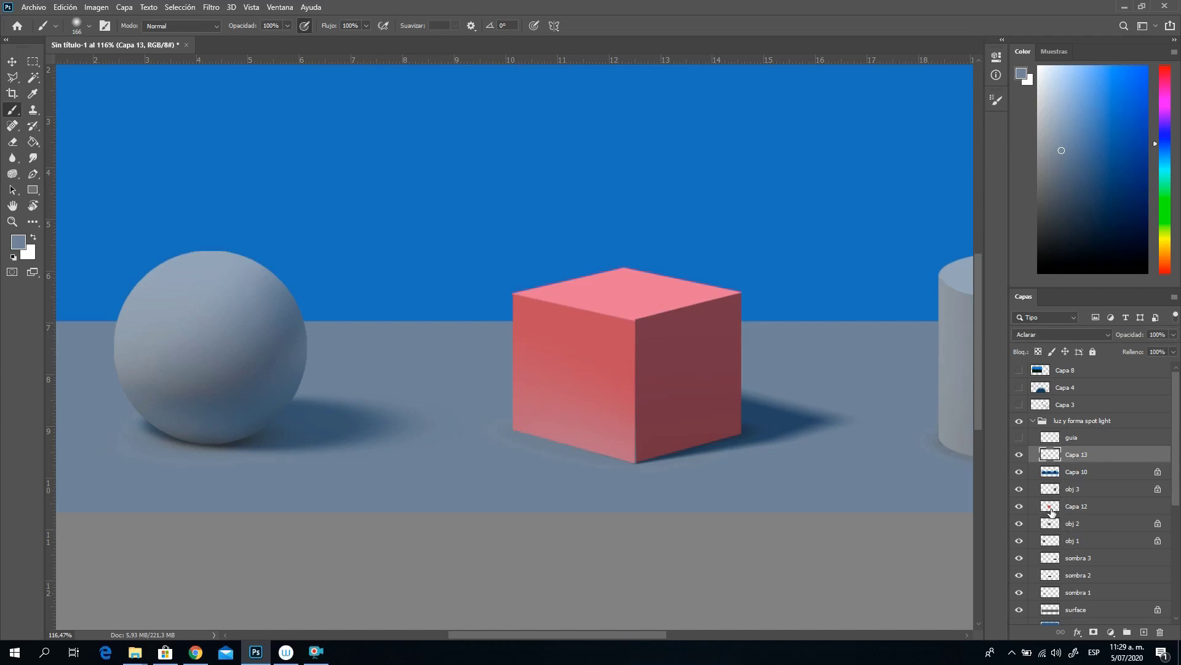
pyautogui.keyDown('ctrl'); pyautogui.click(1051, 507); pyautogui.keyUp('ctrl')
pyautogui.press('l')
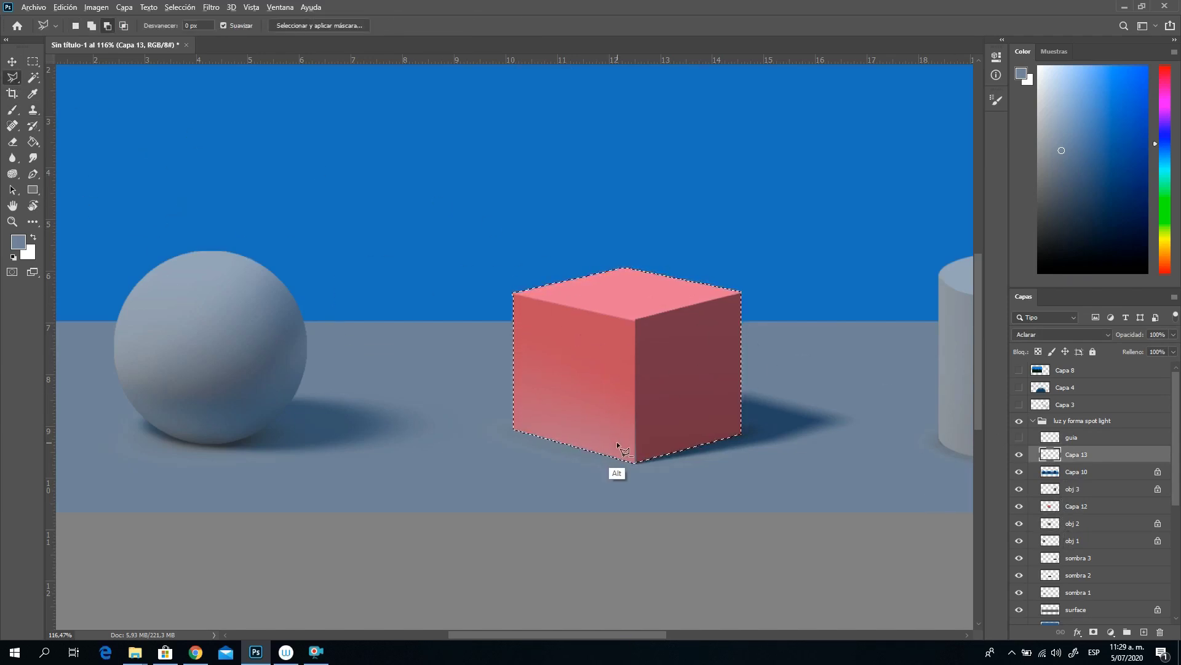
pyautogui.click(635, 463)
pyautogui.click(634, 319)
pyautogui.click(762, 286)
pyautogui.click(547, 209)
pyautogui.click(449, 363)
pyautogui.click(496, 438)
pyautogui.doubleClick(660, 485)
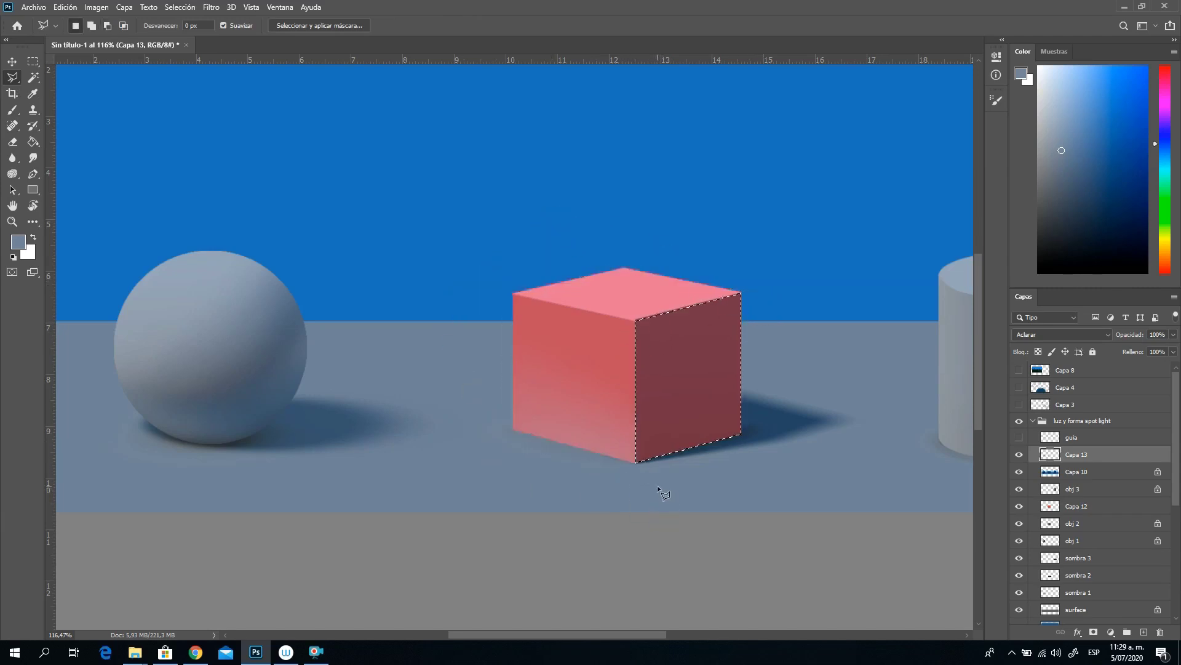
# Step: Paint reflected light along the lower edge of the cube's right face with sampled shadow blue and ground grey-blue, and deselect
pyautogui.click(12, 110)
pyautogui.keyDown('alt'); pyautogui.click(753, 409); pyautogui.keyUp('alt')
pyautogui.moveTo(799, 420)
pyautogui.mouseDown()
pyautogui.moveTo(675, 457)
pyautogui.moveTo(718, 463)
pyautogui.moveTo(783, 416)
pyautogui.moveTo(742, 447)
pyautogui.mouseUp()
pyautogui.keyDown('alt'); pyautogui.click(698, 496); pyautogui.keyUp('alt')
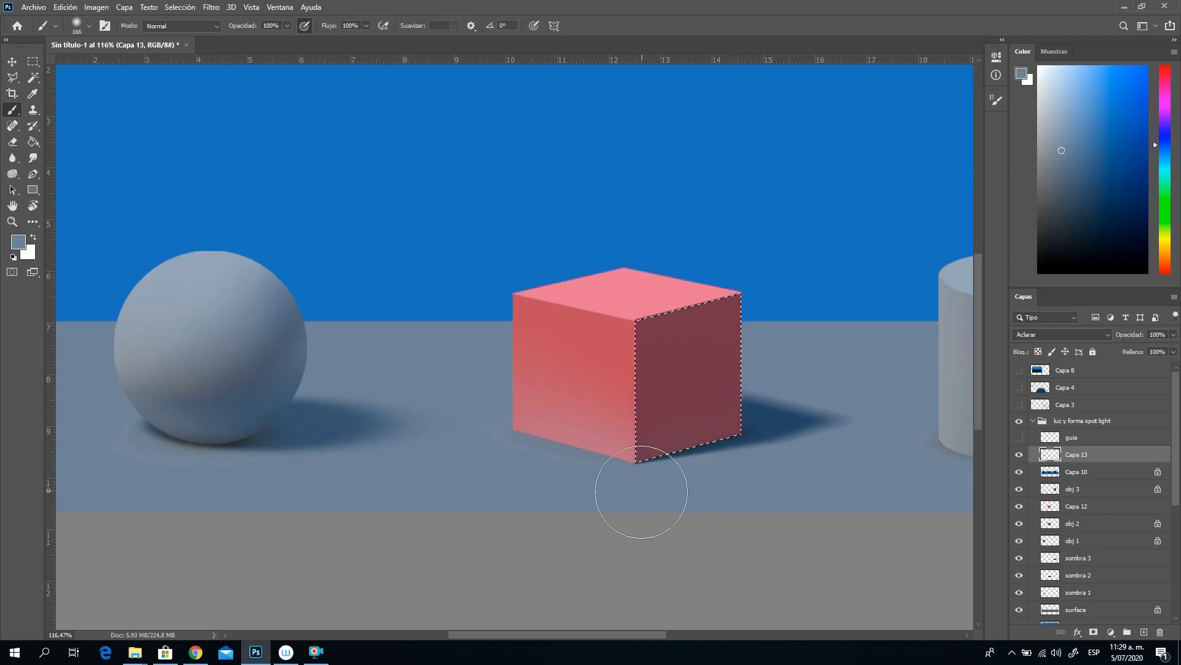
pyautogui.moveTo(694, 500)
pyautogui.mouseDown()
pyautogui.moveTo(623, 472)
pyautogui.moveTo(673, 491)
pyautogui.moveTo(605, 434)
pyautogui.mouseUp()
pyautogui.hotkey('ctrl', 'd')
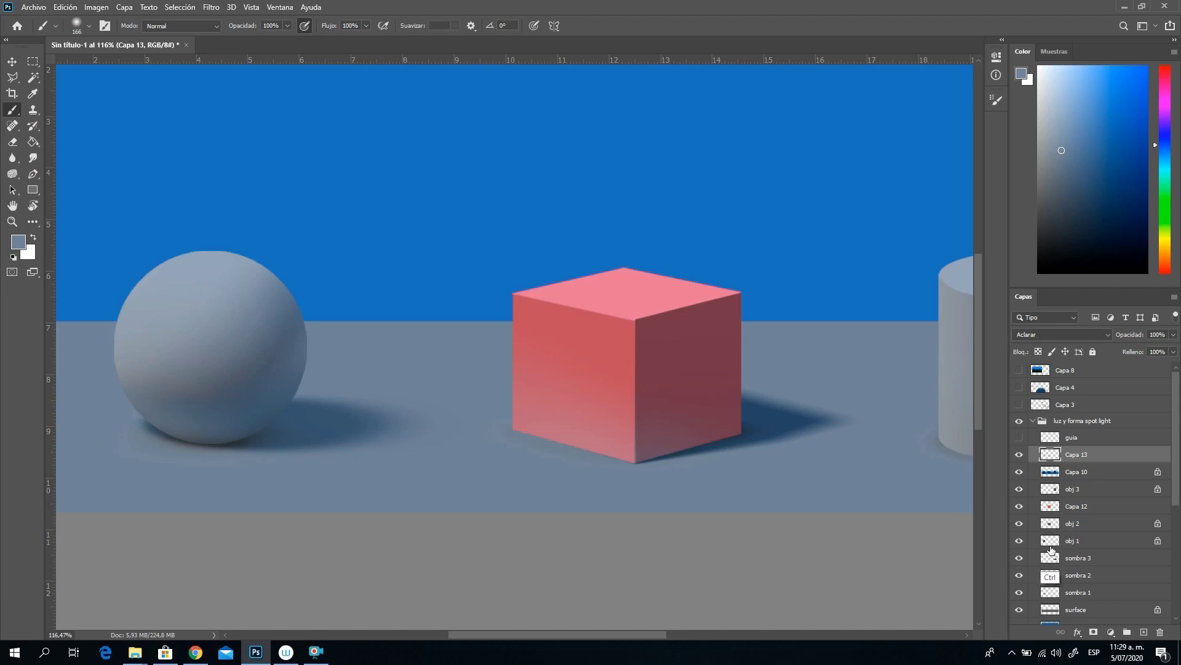
# Step: Load the sphere's outline from obj 1, paint sampled cube red onto its right edge with an 85 px soft brush, and deselect
pyautogui.keyDown('ctrl'); pyautogui.click(1049, 542); pyautogui.keyUp('ctrl')
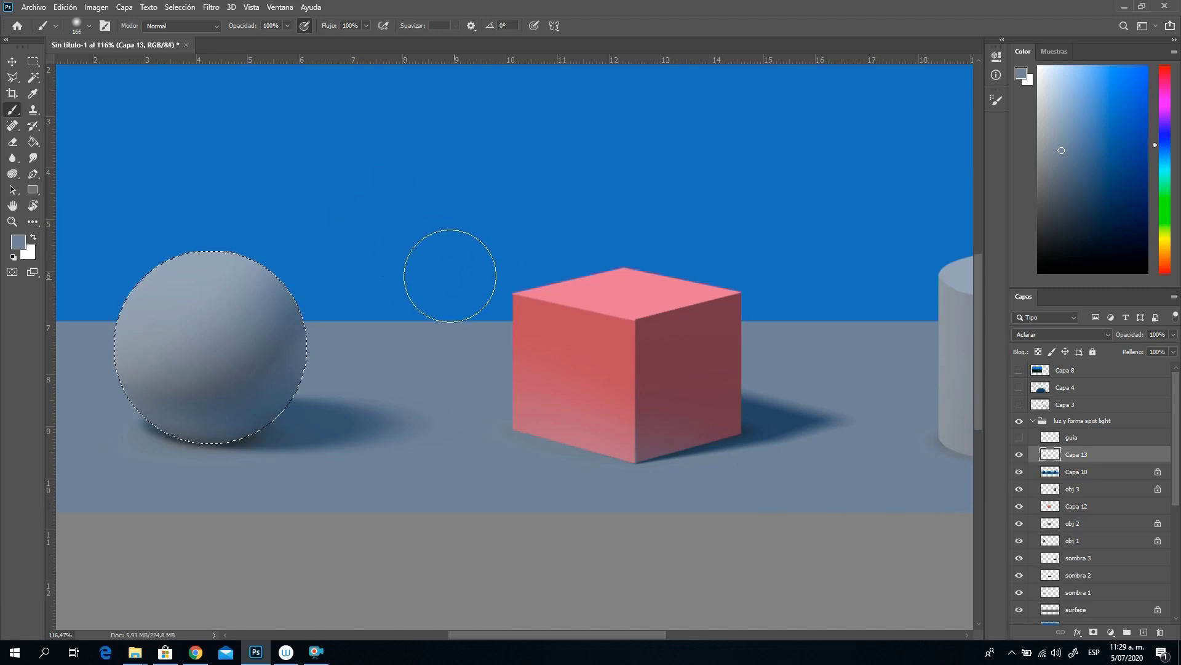
pyautogui.keyDown('alt'); pyautogui.click(538, 326); pyautogui.keyUp('alt')
pyautogui.rightClick(406, 284)
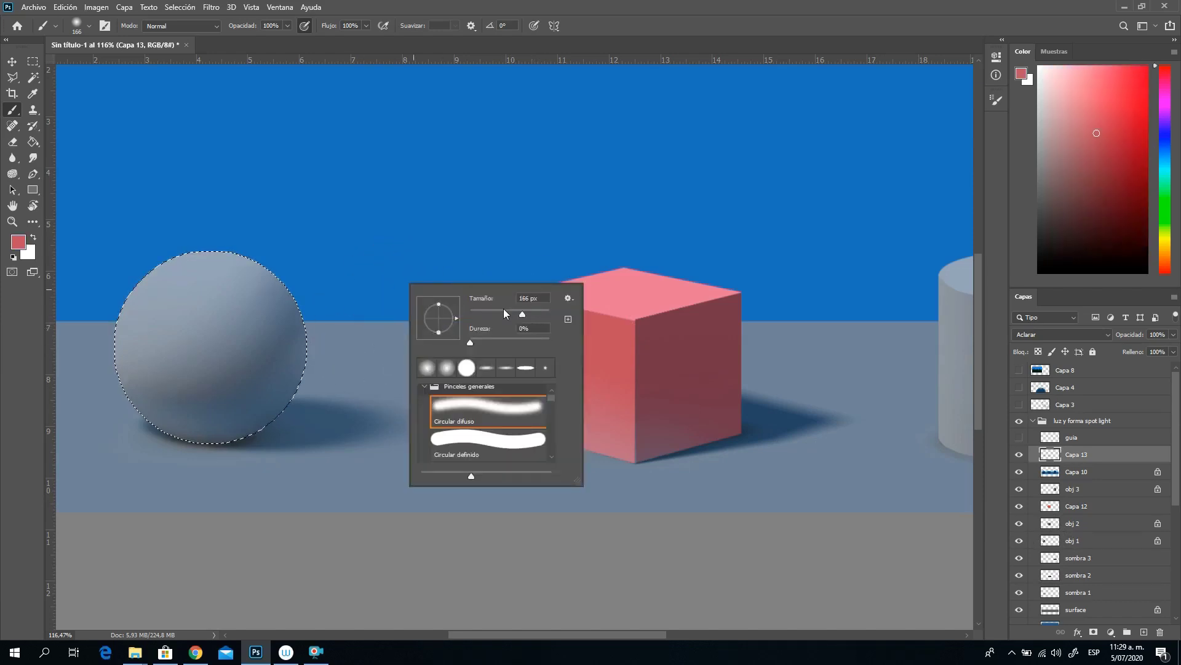
pyautogui.click(504, 312)
pyautogui.click(366, 336)
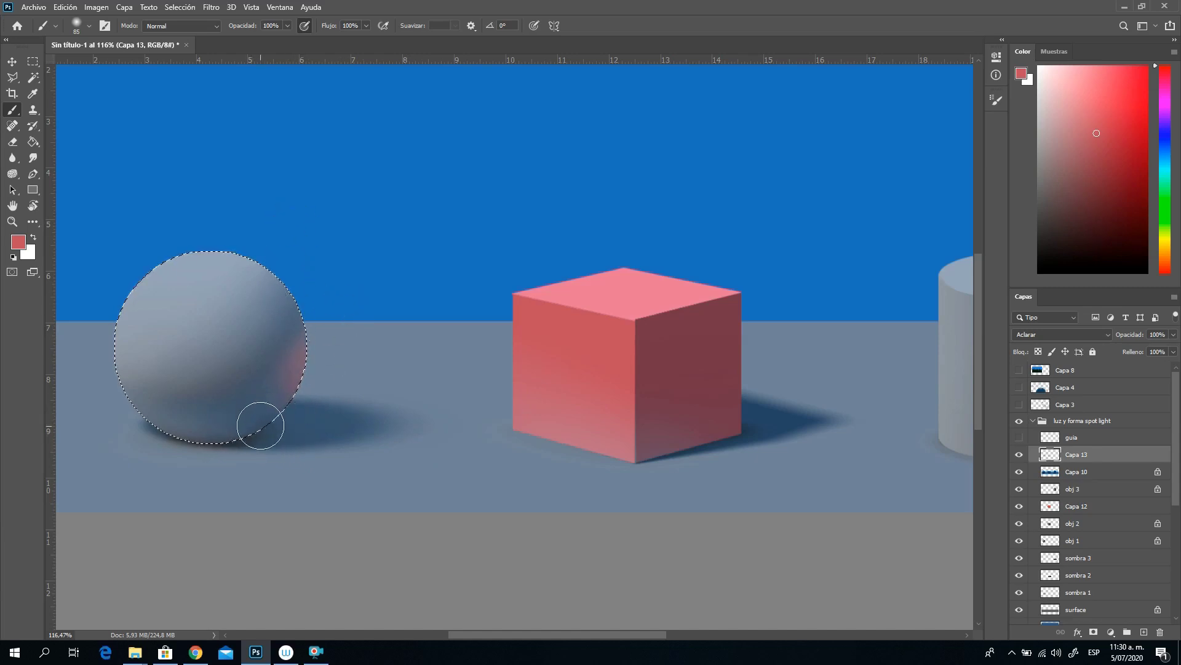
pyautogui.click(317, 357)
pyautogui.hotkey('ctrl', 'd')
# Step: Load the ground's outline from the surface layer and subtract the sphere, cube and cylinder outlines from the selection
pyautogui.moveTo(543, 113)
pyautogui.mouseDown()
pyautogui.moveTo(557, 164)
pyautogui.moveTo(527, 188)
pyautogui.mouseUp()
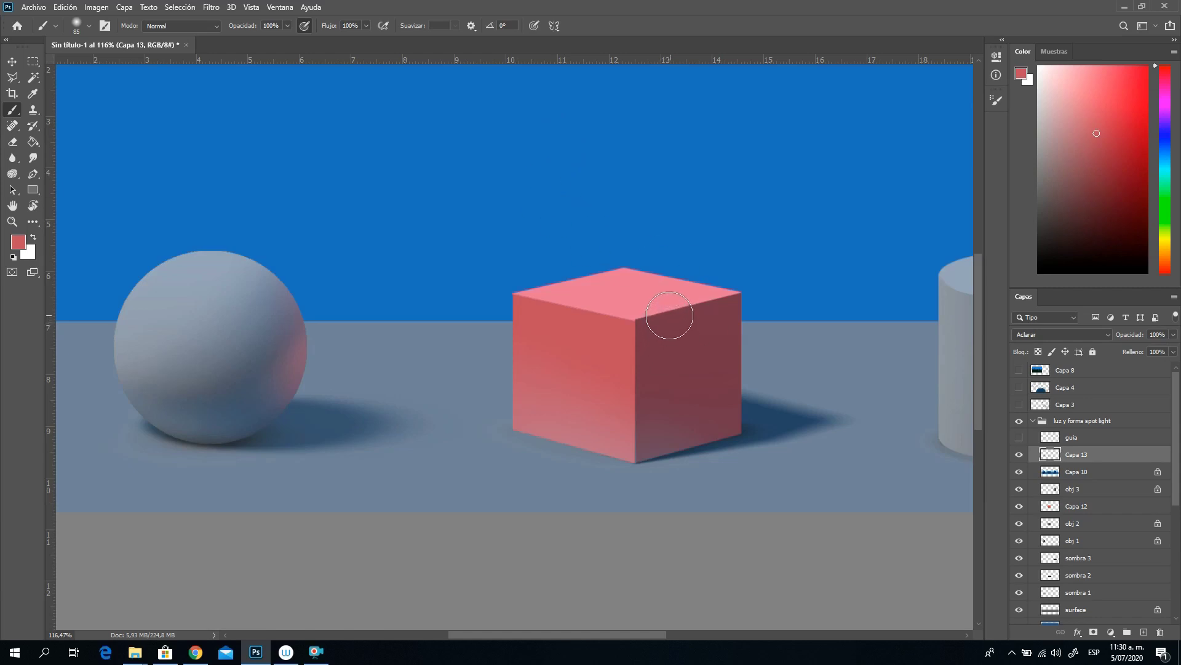
pyautogui.moveTo(719, 341); pyautogui.dragTo(682, 348)
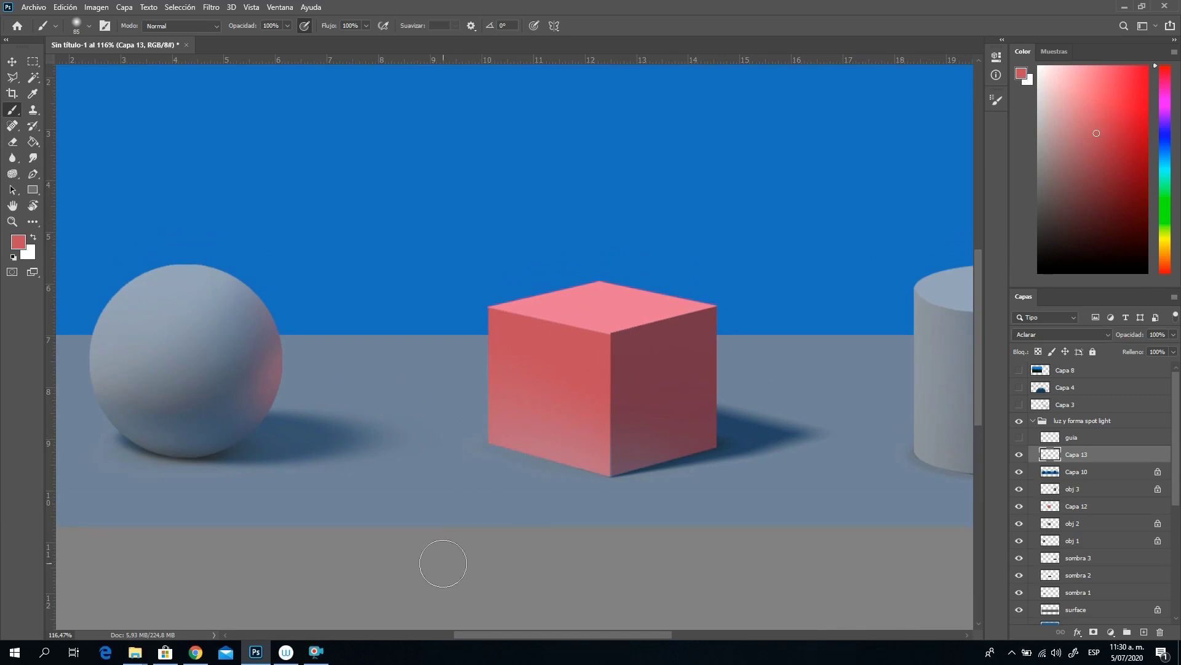
pyautogui.moveTo(316, 658)
pyautogui.keyDown('ctrl'); pyautogui.click(1050, 610); pyautogui.keyUp('ctrl')
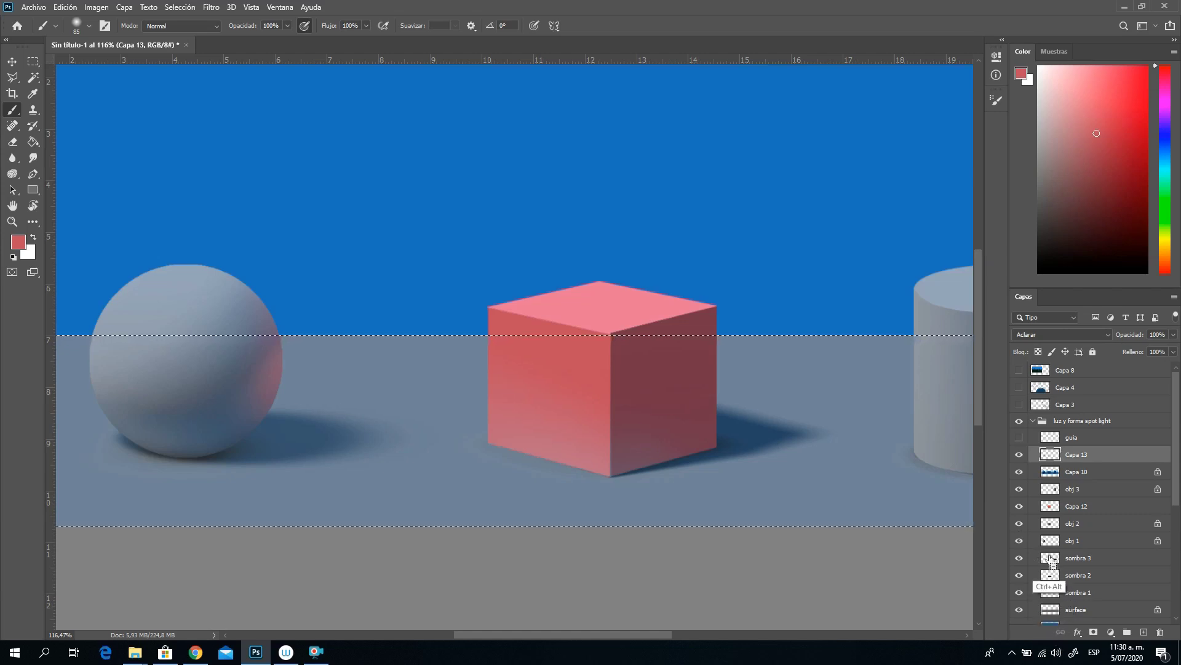
pyautogui.scroll(4, 1051, 542)
pyautogui.keyDown('ctrl'); pyautogui.keyDown('shift'); pyautogui.click(1050, 540); pyautogui.keyUp('shift'); pyautogui.keyUp('ctrl')
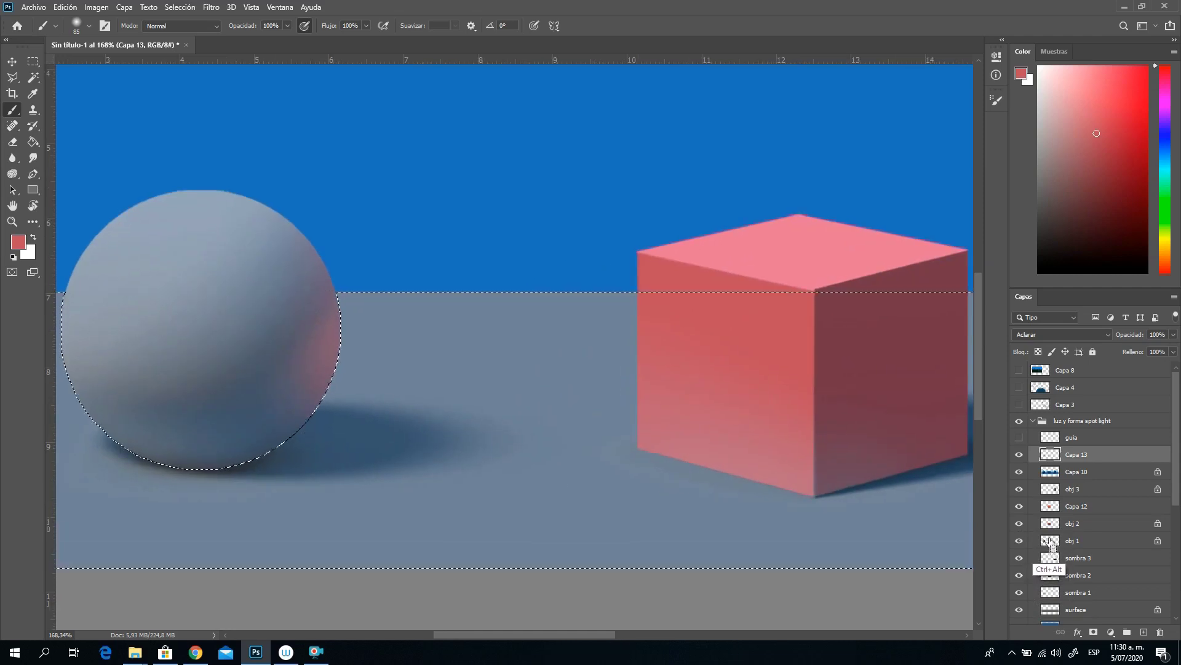
pyautogui.keyDown('ctrl'); pyautogui.keyDown('shift'); pyautogui.click(1051, 489); pyautogui.keyUp('shift'); pyautogui.keyUp('ctrl')
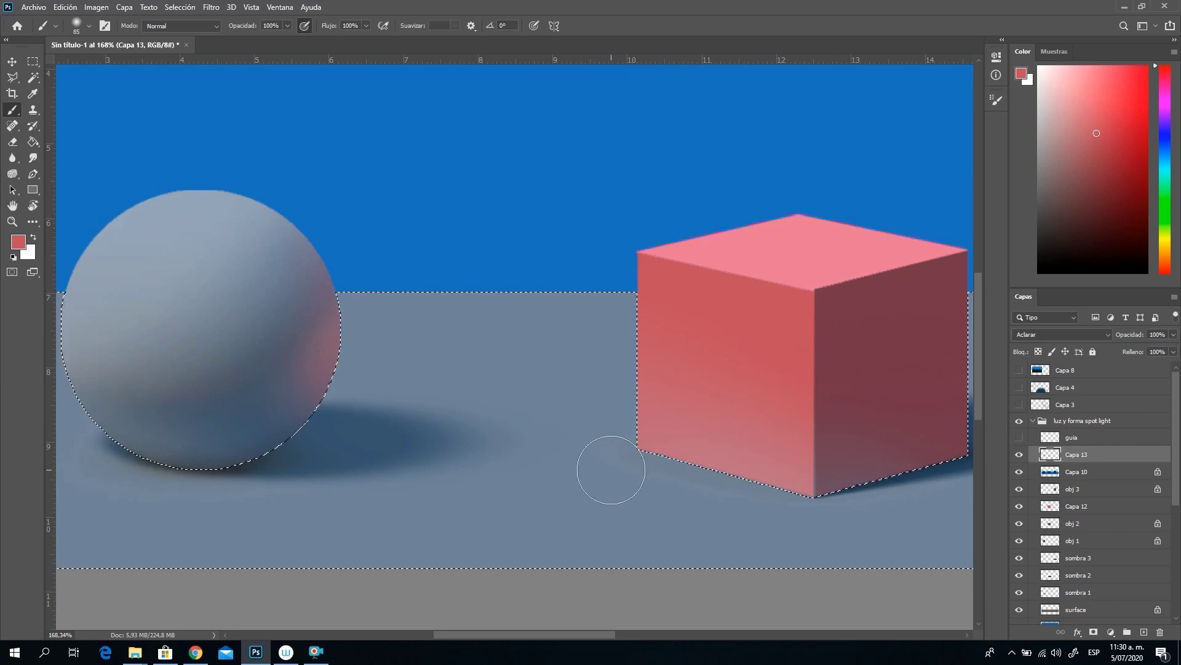
pyautogui.hotkey('ctrl', 'd')
pyautogui.moveTo(611, 427); pyautogui.dragTo(564, 390)
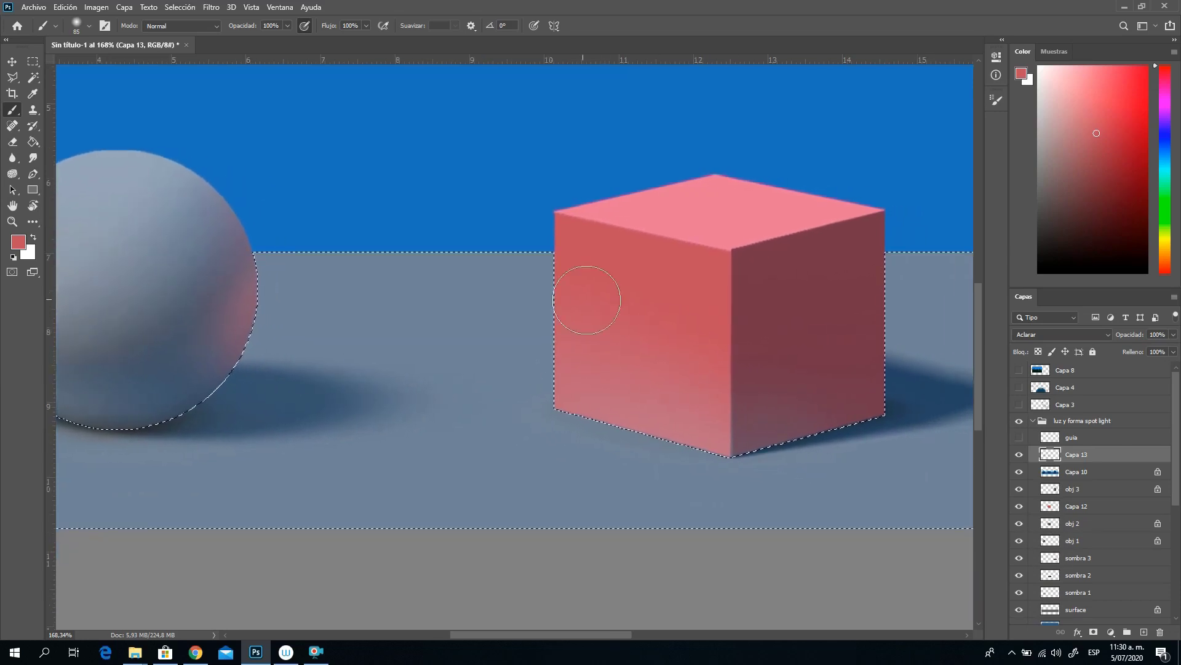
# Step: Paint sampled cube red onto the ground and sphere shadow between sphere and cube, using an 85 px soft brush and a flattened 309 px brush
pyautogui.keyDown('alt'); pyautogui.click(579, 286); pyautogui.keyUp('alt')
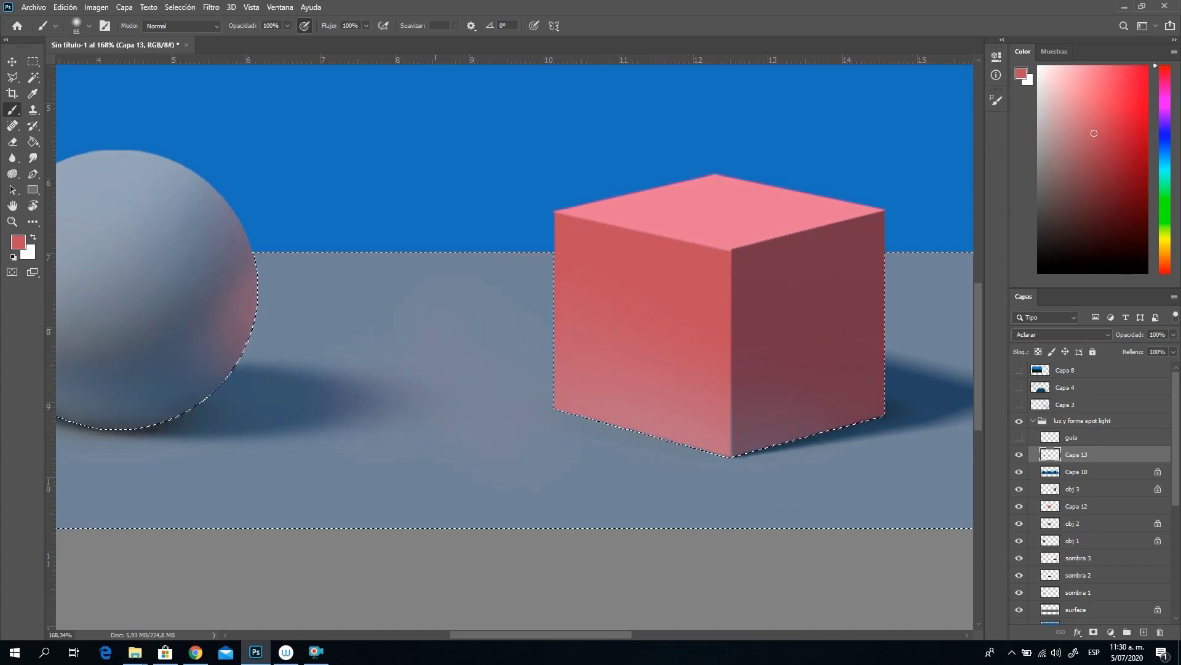
pyautogui.moveTo(501, 370)
pyautogui.mouseDown()
pyautogui.moveTo(493, 382)
pyautogui.moveTo(431, 387)
pyautogui.mouseUp()
pyautogui.moveTo(302, 376)
pyautogui.mouseDown()
pyautogui.moveTo(486, 417)
pyautogui.moveTo(632, 397)
pyautogui.moveTo(490, 368)
pyautogui.moveTo(543, 408)
pyautogui.moveTo(547, 377)
pyautogui.moveTo(573, 386)
pyautogui.mouseUp()
pyautogui.press('ctrl')
pyautogui.rightClick(435, 337)
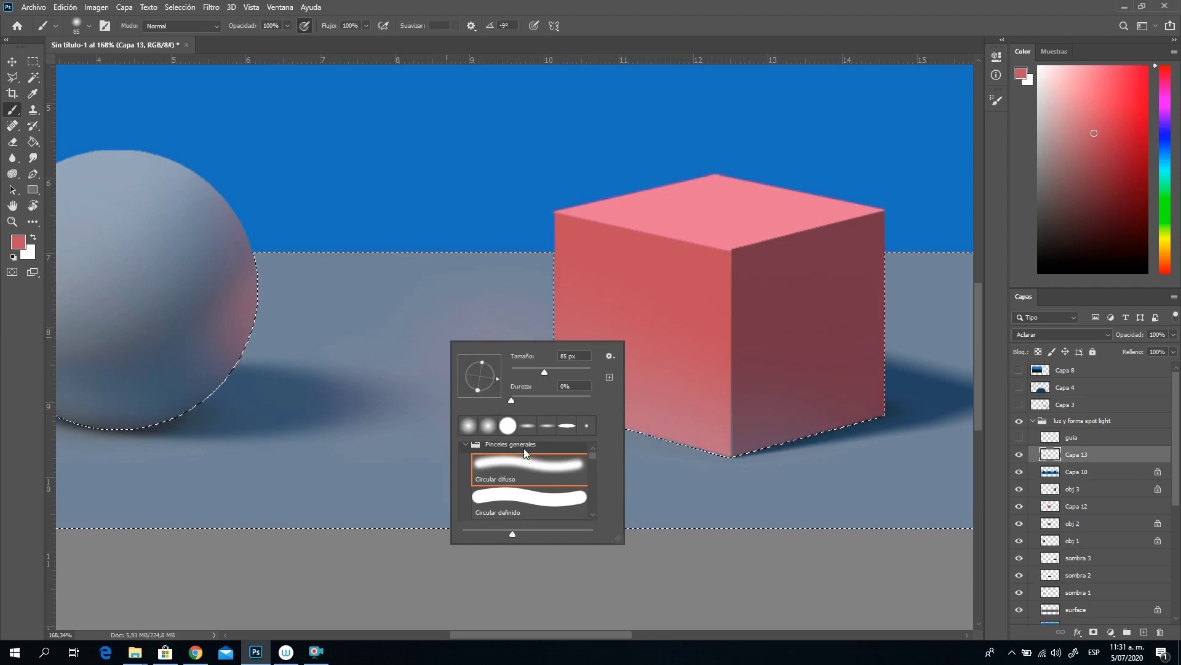
pyautogui.moveTo(480, 367); pyautogui.dragTo(574, 370)
pyautogui.click(502, 148)
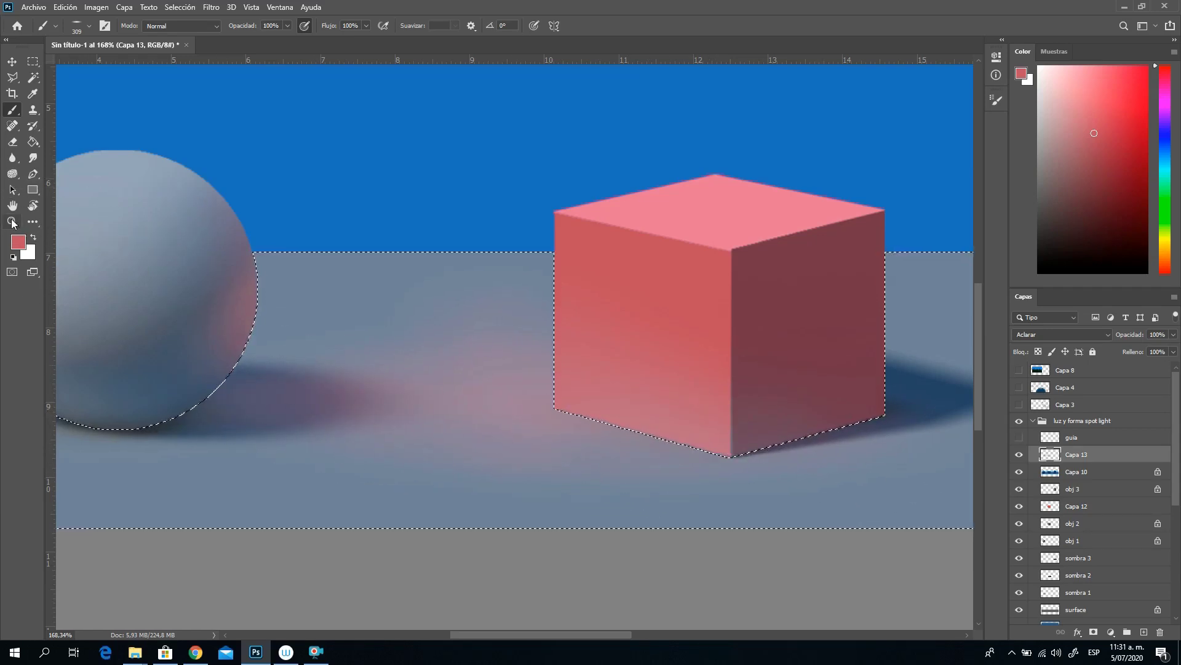
# Step: Erase the excess red reflection on the ground softly around the cube's base
pyautogui.press('z')
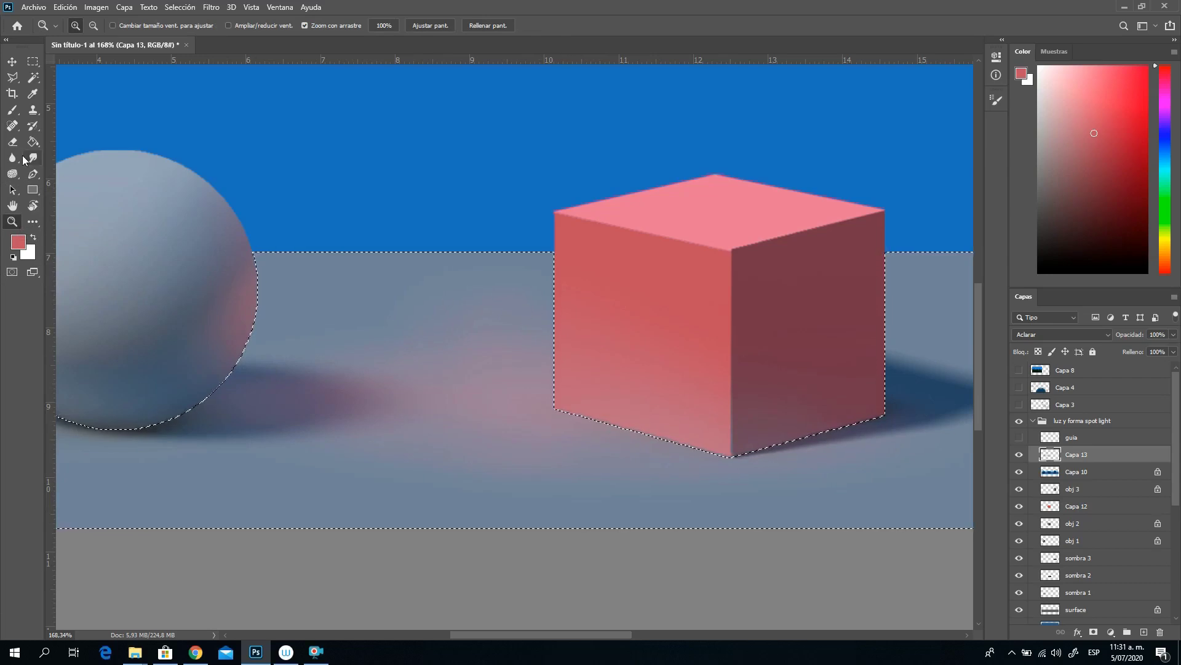
pyautogui.press('e')
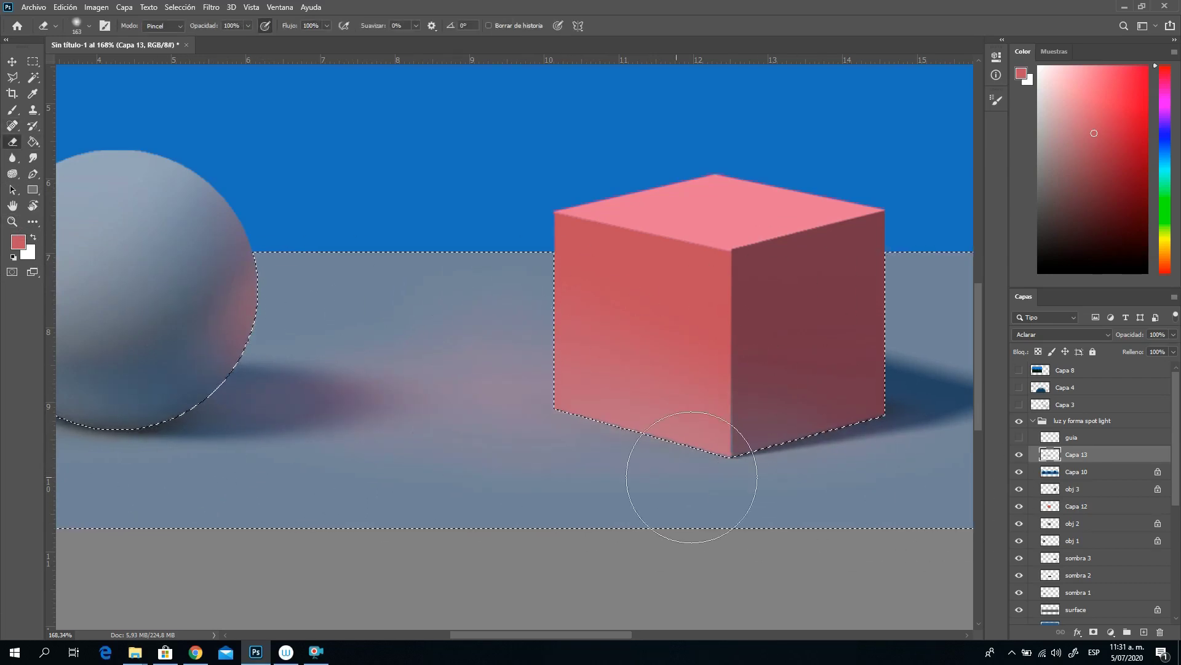
pyautogui.click(18, 223)
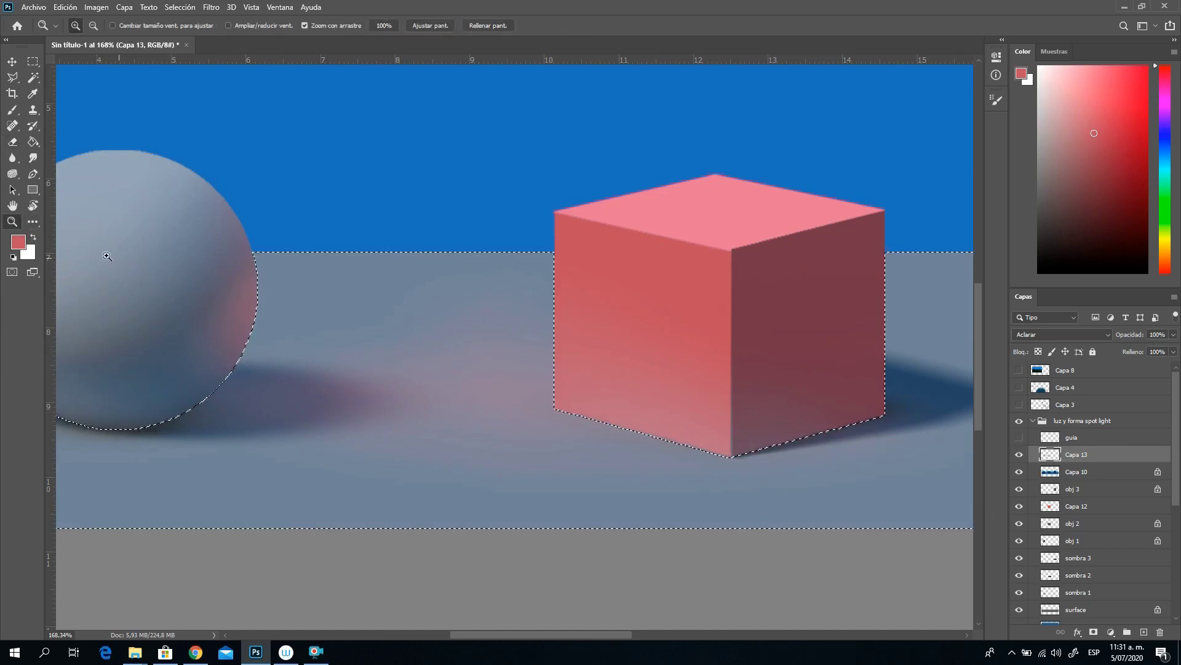
pyautogui.keyDown('alt'); pyautogui.click(539, 427); pyautogui.keyUp('alt')
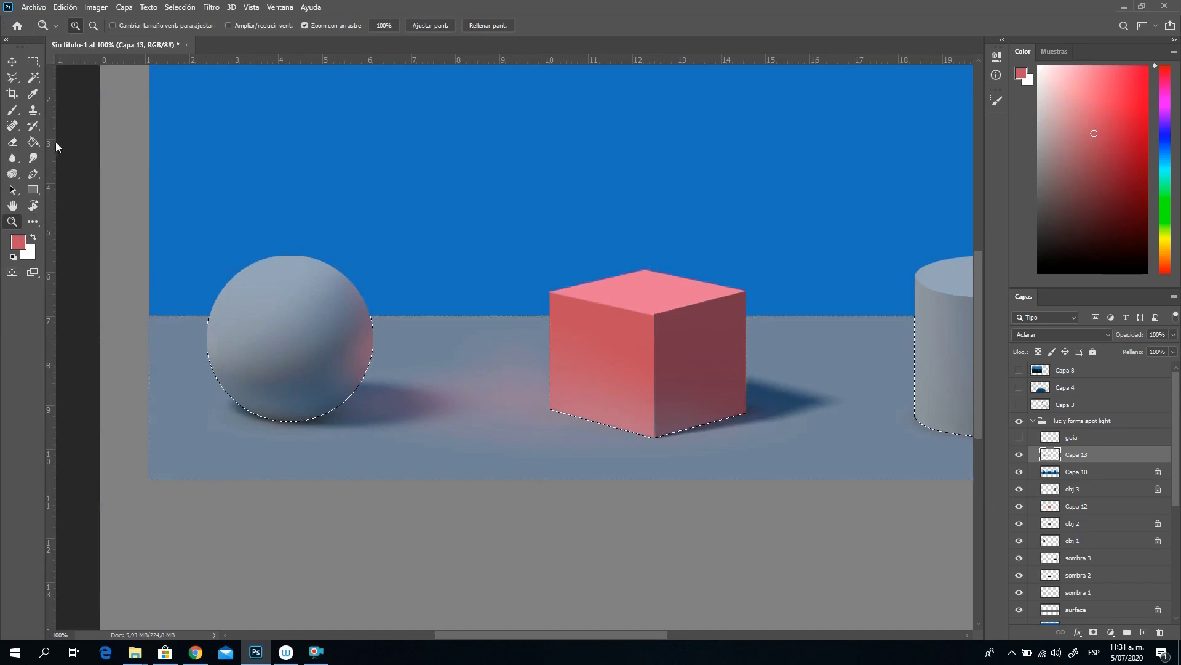
# Step: Reinforce the red reflection beside the cube and paint dark red sampled from its right face into the cube's cast shadow
pyautogui.click(12, 112)
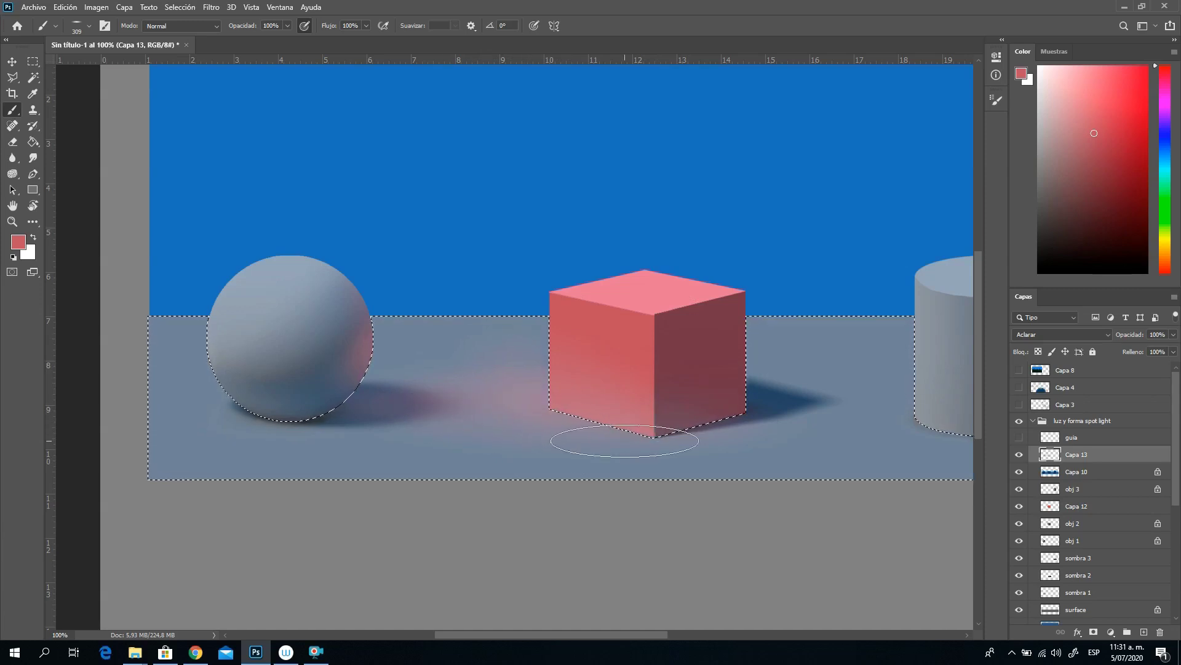
pyautogui.moveTo(747, 322); pyautogui.dragTo(448, 377)
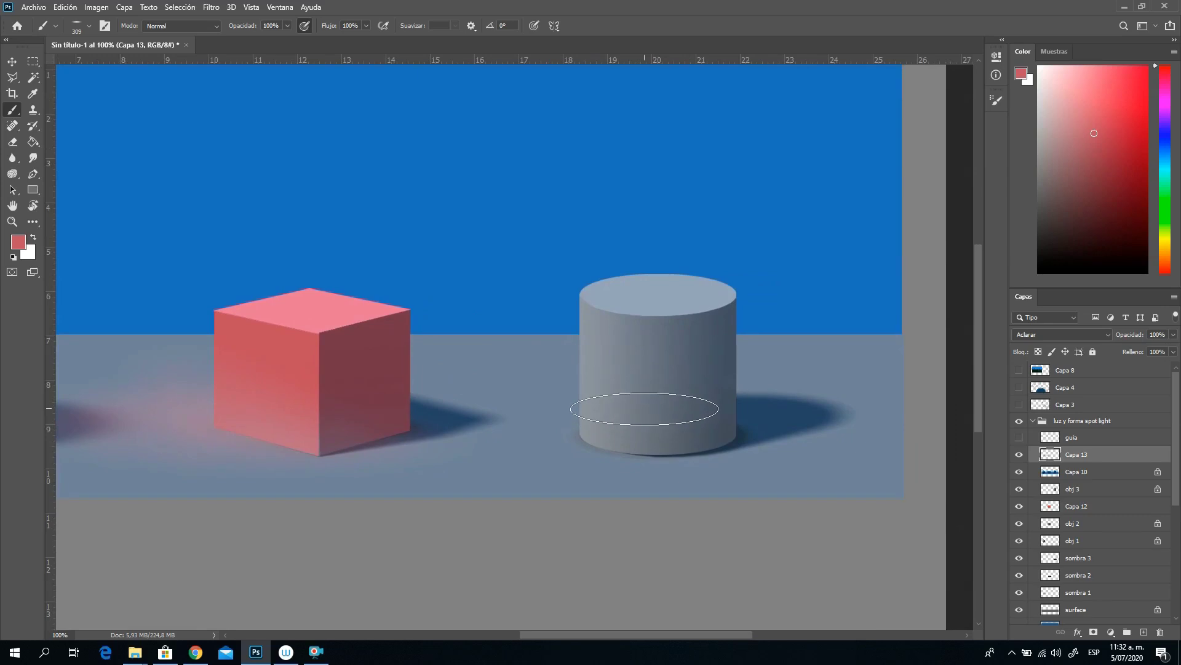
pyautogui.keyDown('alt'); pyautogui.click(378, 390); pyautogui.keyUp('alt')
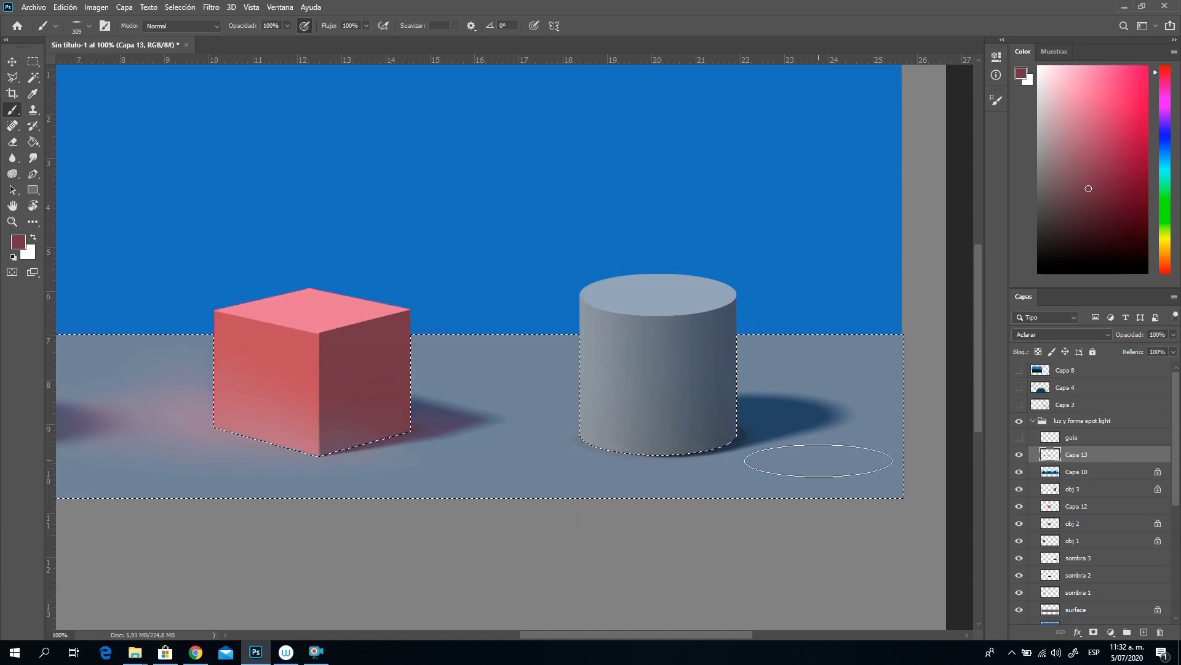
# Step: Load the cylinder's outline and brush reflected light onto it at 147 px with sampled ground grey-blue, shadow blue and dark cube red
pyautogui.keyDown('ctrl'); pyautogui.click(1045, 541); pyautogui.keyUp('ctrl')
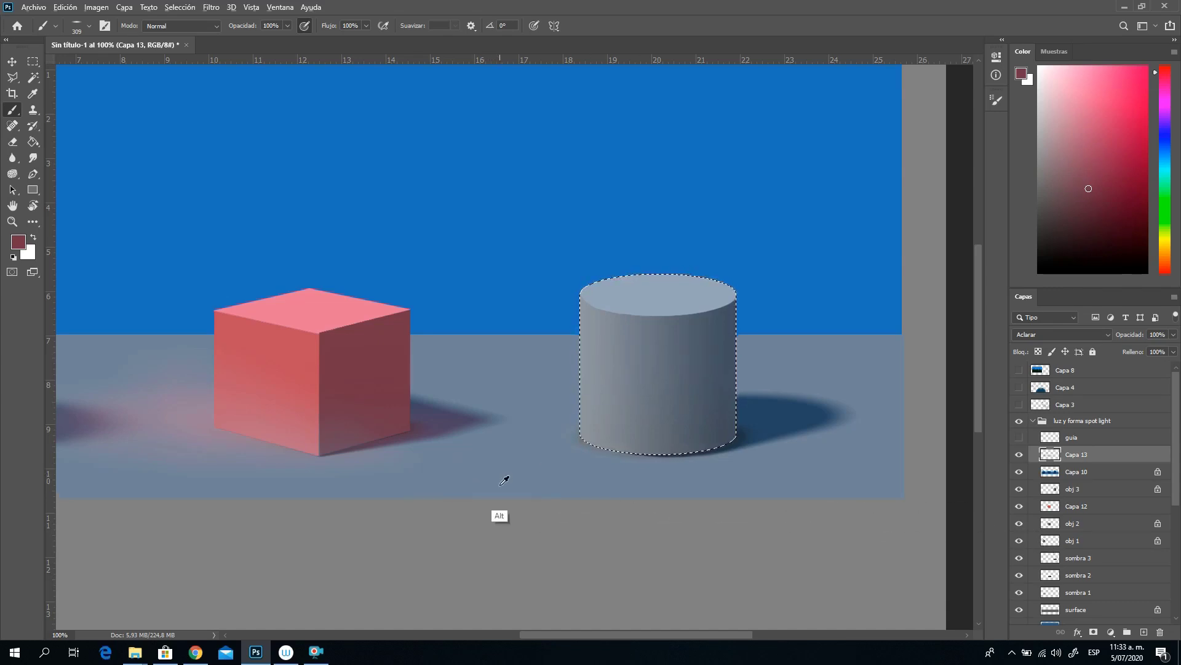
pyautogui.press('alt')
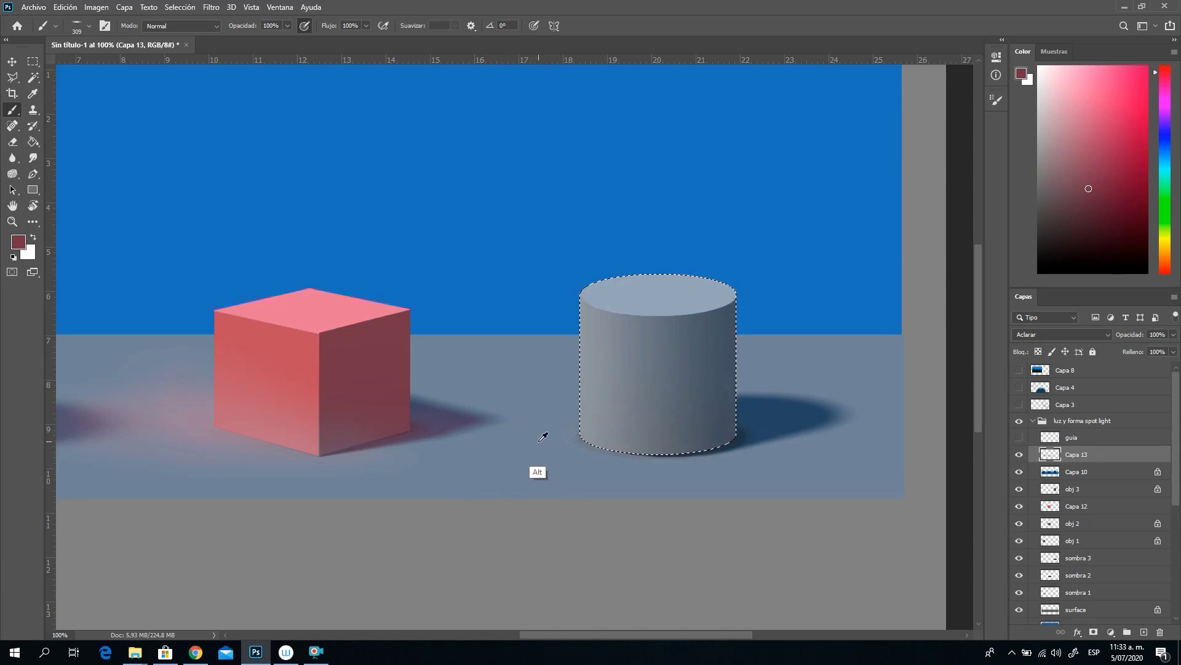
pyautogui.keyDown('alt'); pyautogui.click(540, 438); pyautogui.keyUp('alt')
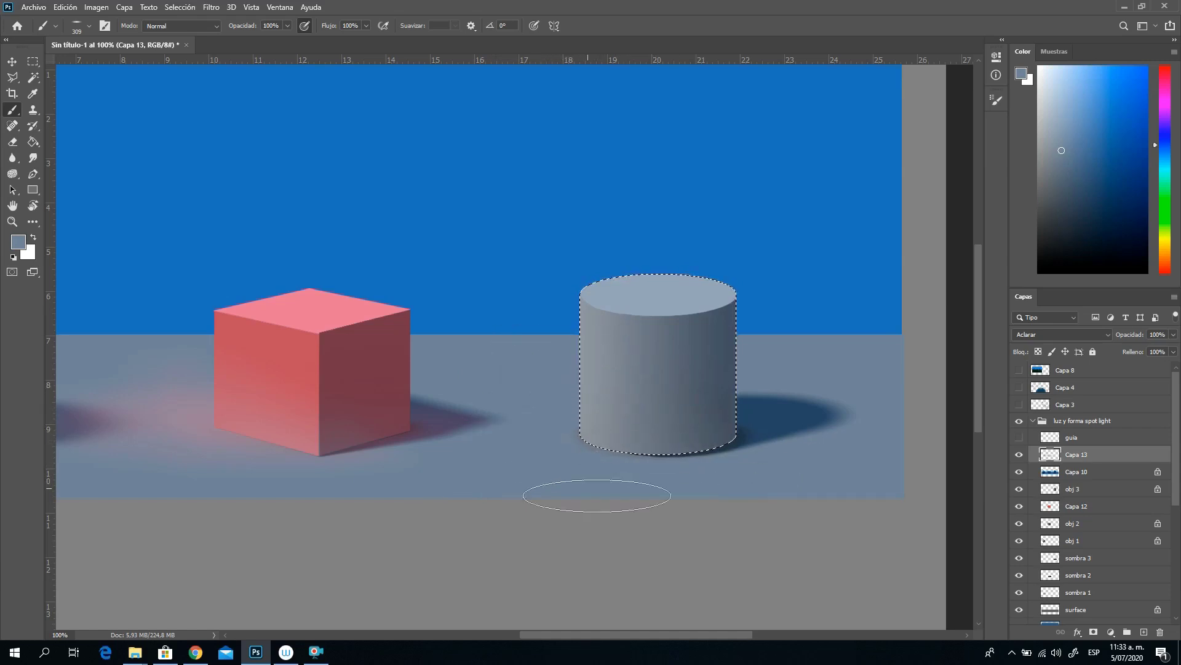
pyautogui.keyDown('alt'); pyautogui.click(781, 416); pyautogui.keyUp('alt')
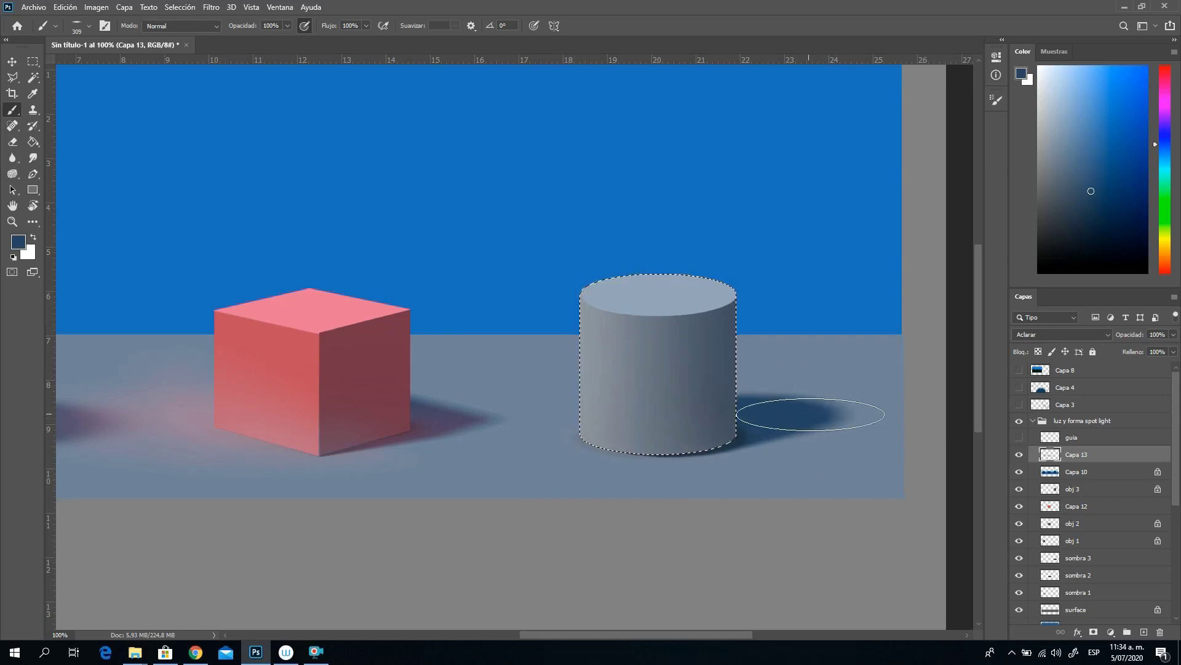
pyautogui.rightClick(819, 438)
pyautogui.click(891, 572)
pyautogui.click(927, 468)
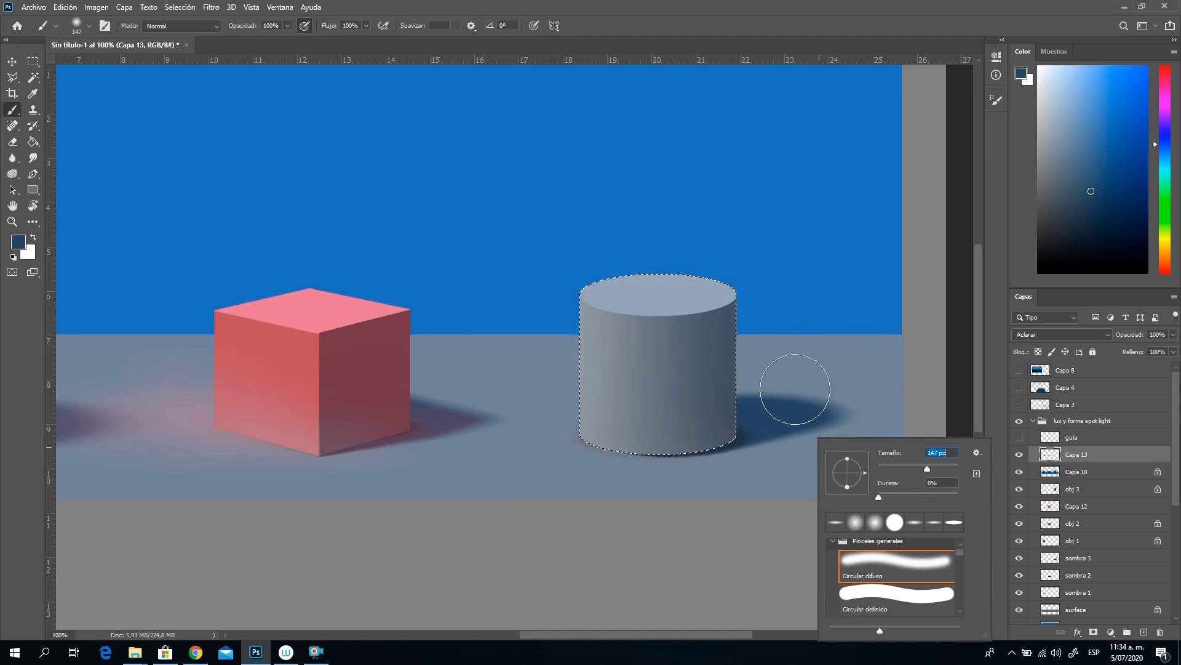
pyautogui.click(778, 449)
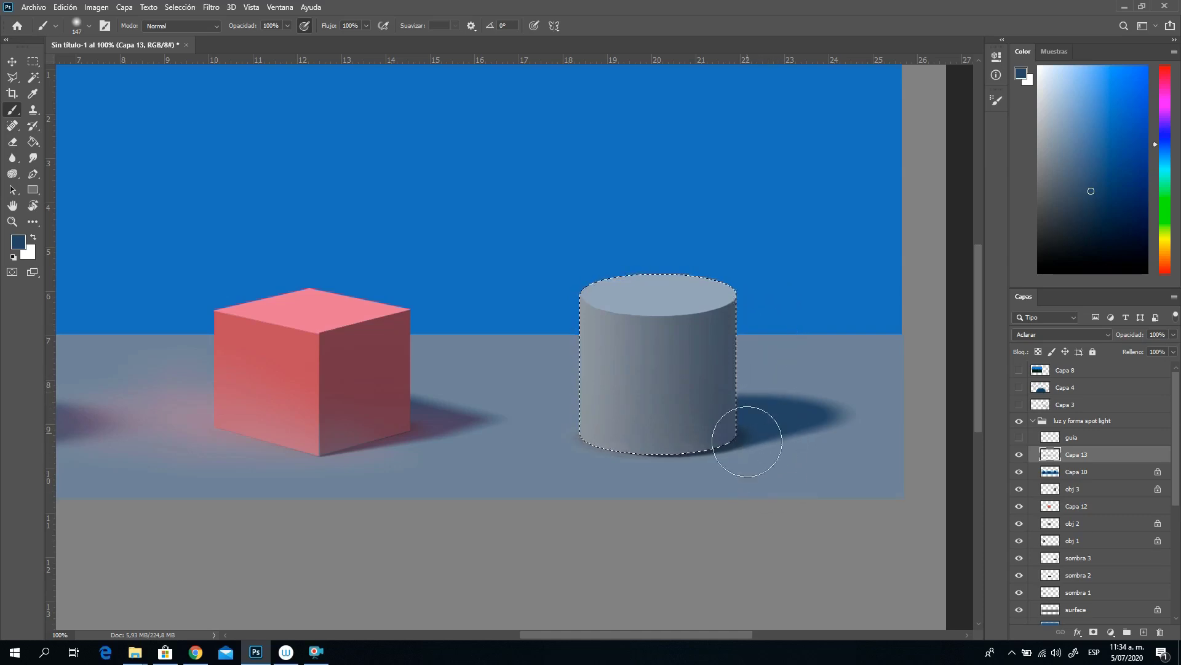
pyautogui.keyDown('alt'); pyautogui.click(793, 457); pyautogui.keyUp('alt')
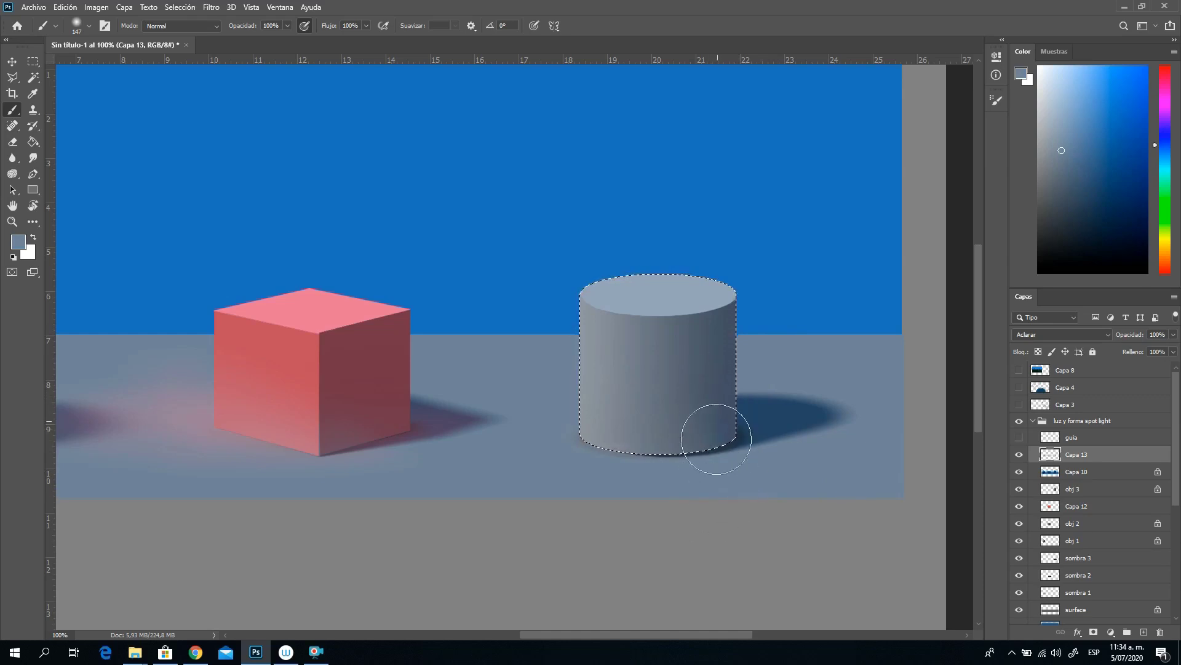
pyautogui.keyDown('alt'); pyautogui.click(389, 354); pyautogui.keyUp('alt')
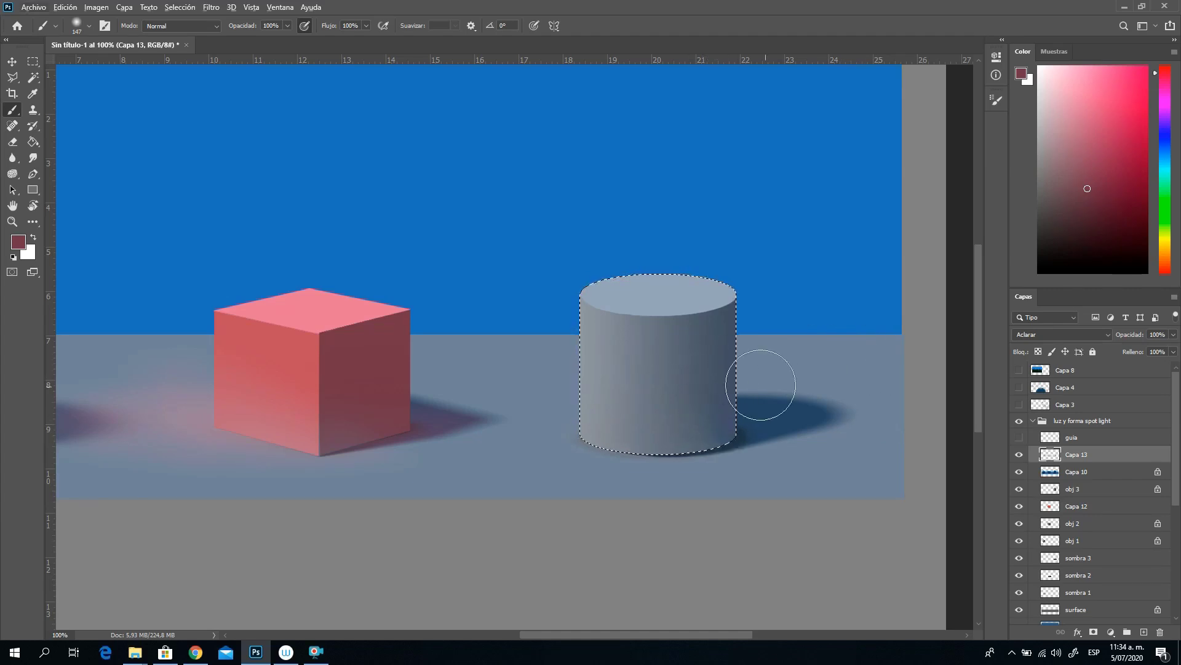
# Step: Load the surface layer's outline as a selection and subtract the obj 1, obj 2 and obj 3 shapes from it
pyautogui.keyDown('ctrl'); pyautogui.click(1051, 613); pyautogui.keyUp('ctrl')
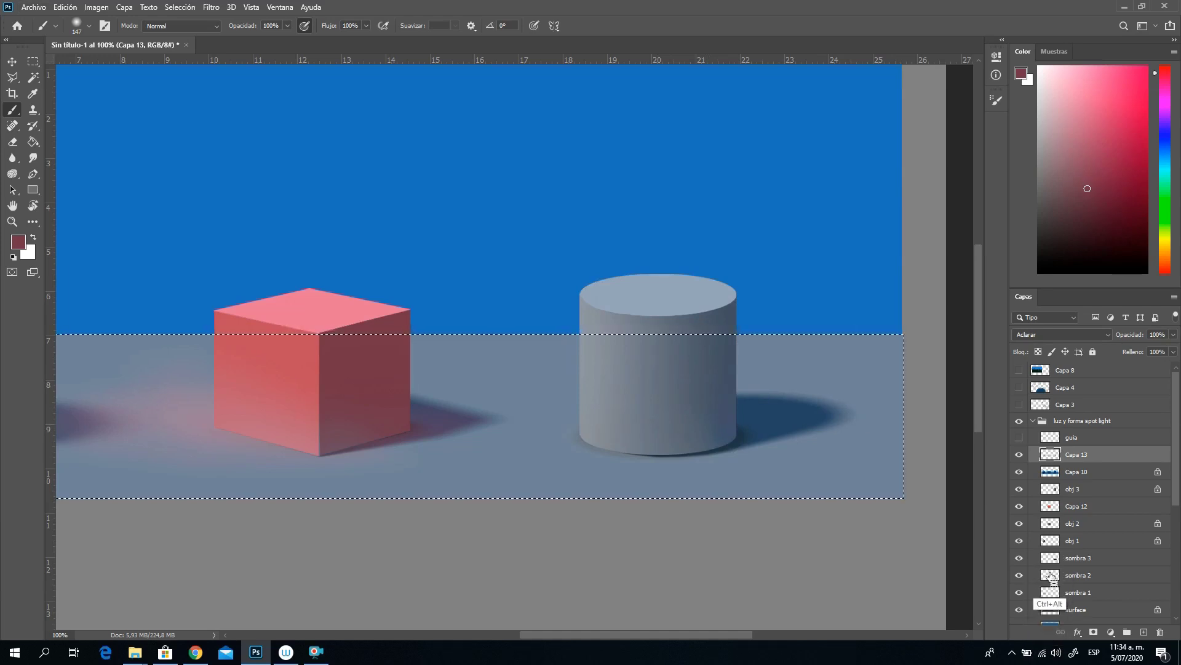
pyautogui.keyDown('ctrl'); pyautogui.keyDown('alt'); pyautogui.click(1051, 540); pyautogui.keyUp('alt'); pyautogui.keyUp('ctrl')
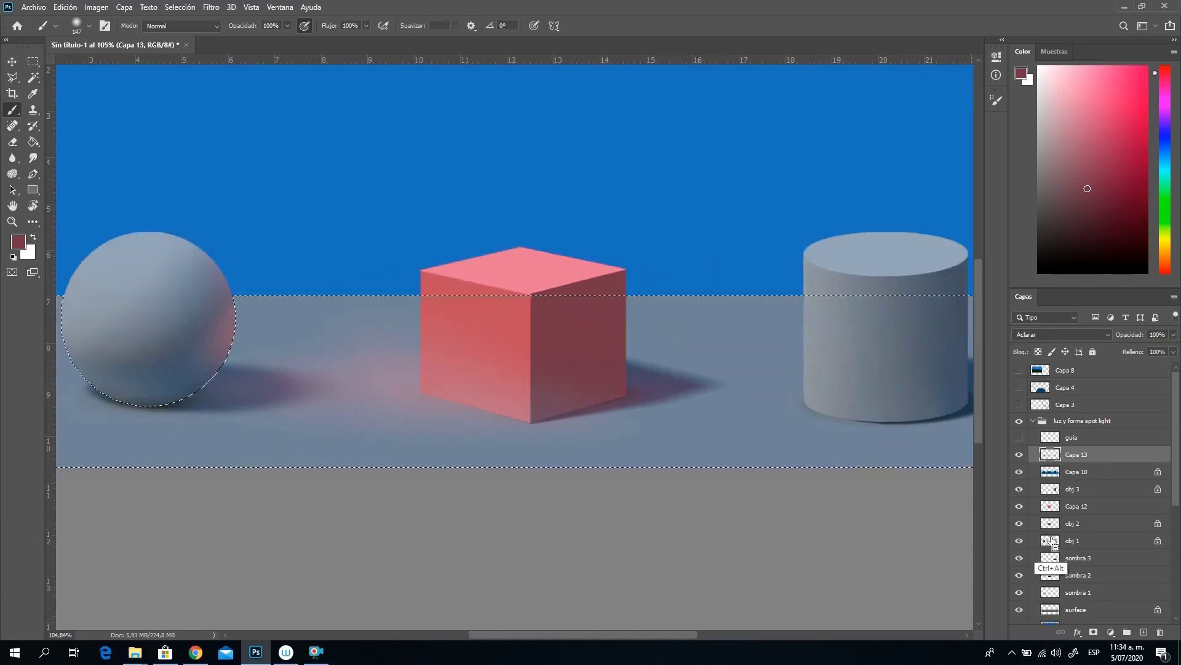
pyautogui.keyDown('ctrl'); pyautogui.keyDown('alt'); pyautogui.click(1050, 529); pyautogui.keyUp('alt'); pyautogui.keyUp('ctrl')
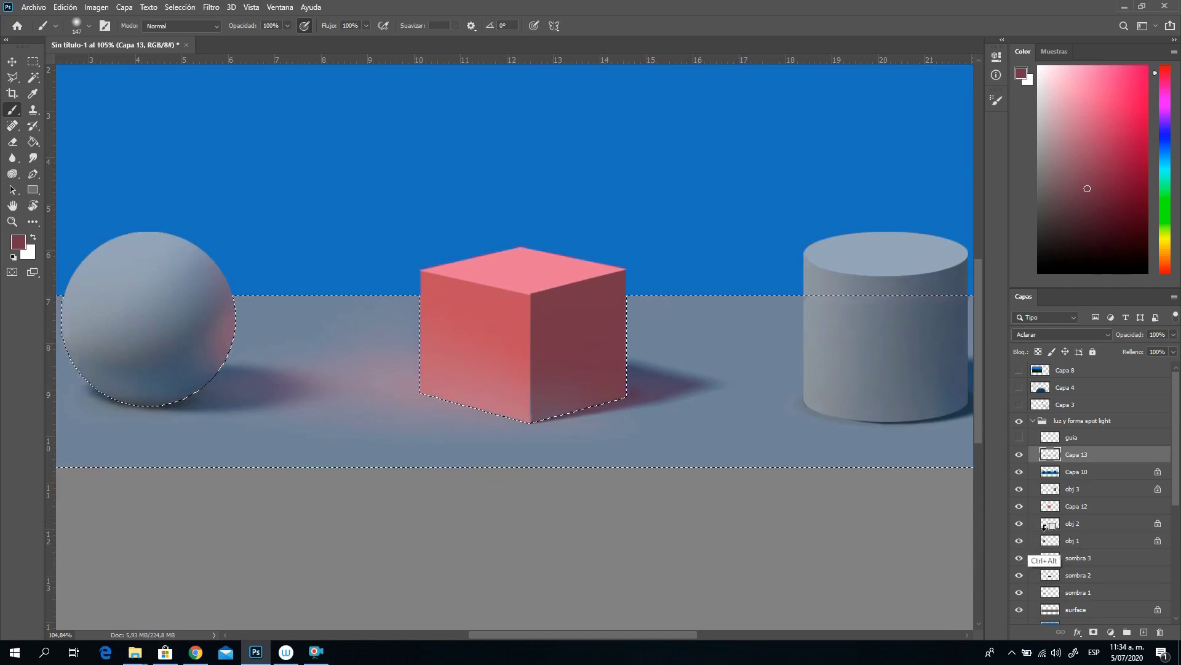
pyautogui.keyDown('ctrl'); pyautogui.keyDown('alt'); pyautogui.click(1048, 490); pyautogui.keyUp('alt'); pyautogui.keyUp('ctrl')
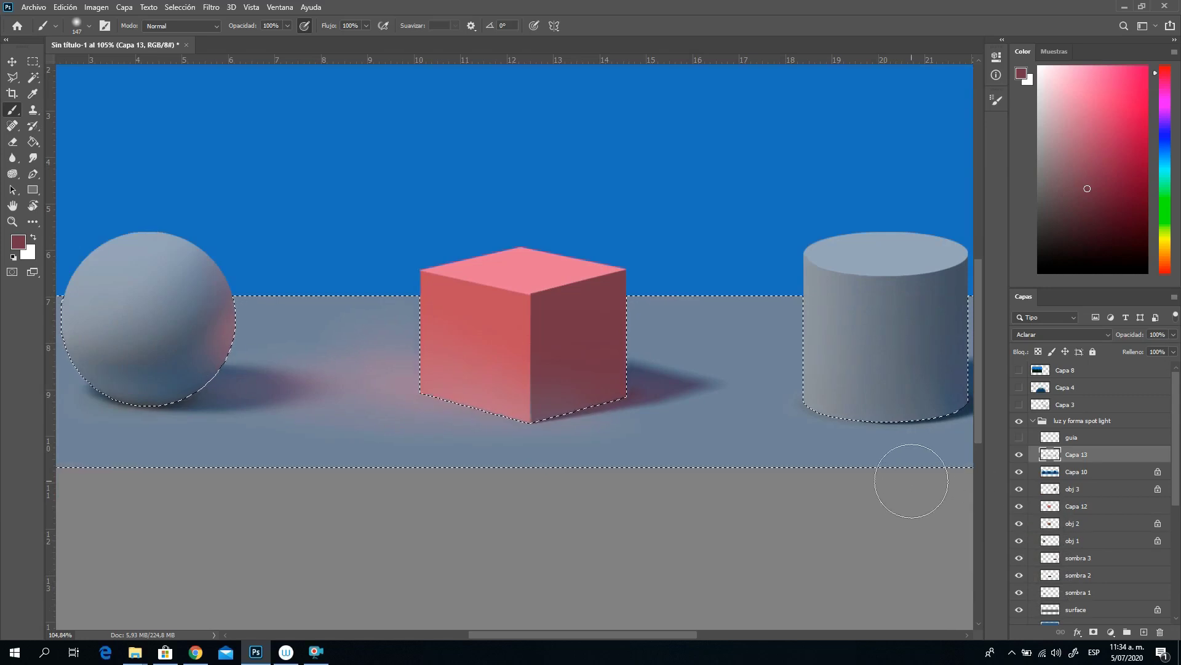
# Step: Brush grey-blue sampled from the cylinder's base onto the ground and shadow beside it, flattening the soft brush and enlarging it to 341 px
pyautogui.moveTo(870, 417); pyautogui.dragTo(751, 430)
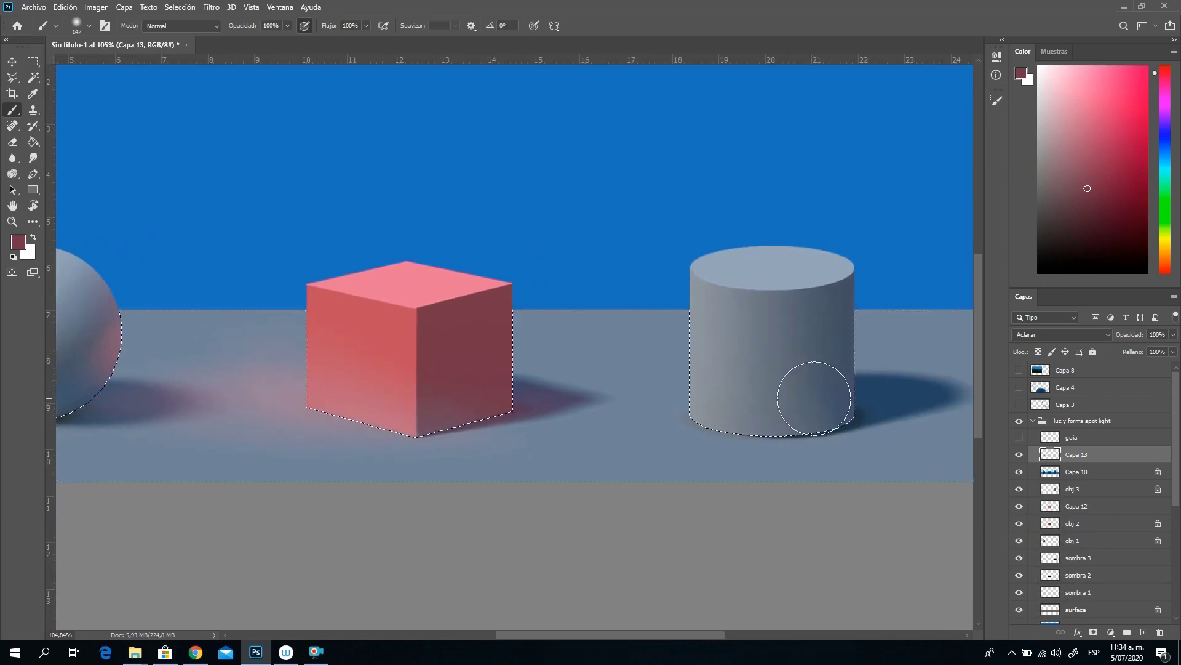
pyautogui.keyDown('alt'); pyautogui.click(810, 435); pyautogui.keyUp('alt')
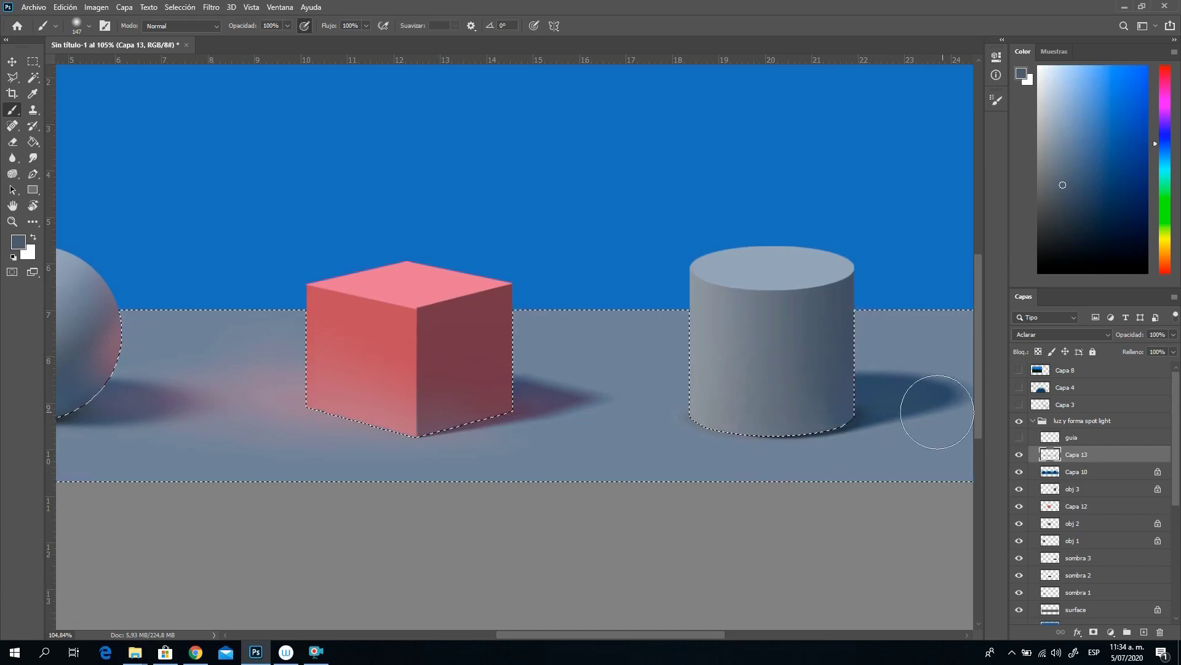
pyautogui.rightClick(877, 360)
pyautogui.moveTo(910, 384); pyautogui.dragTo(910, 392)
pyautogui.click(758, 416)
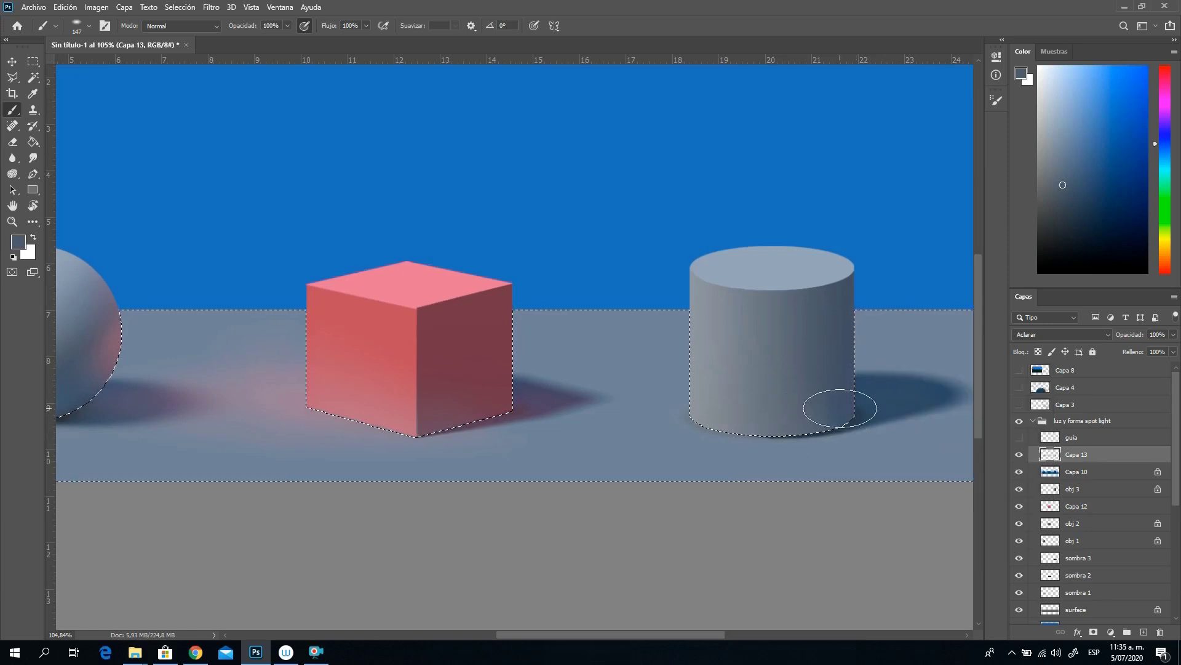
pyautogui.rightClick(844, 363)
pyautogui.moveTo(954, 385); pyautogui.dragTo(973, 390)
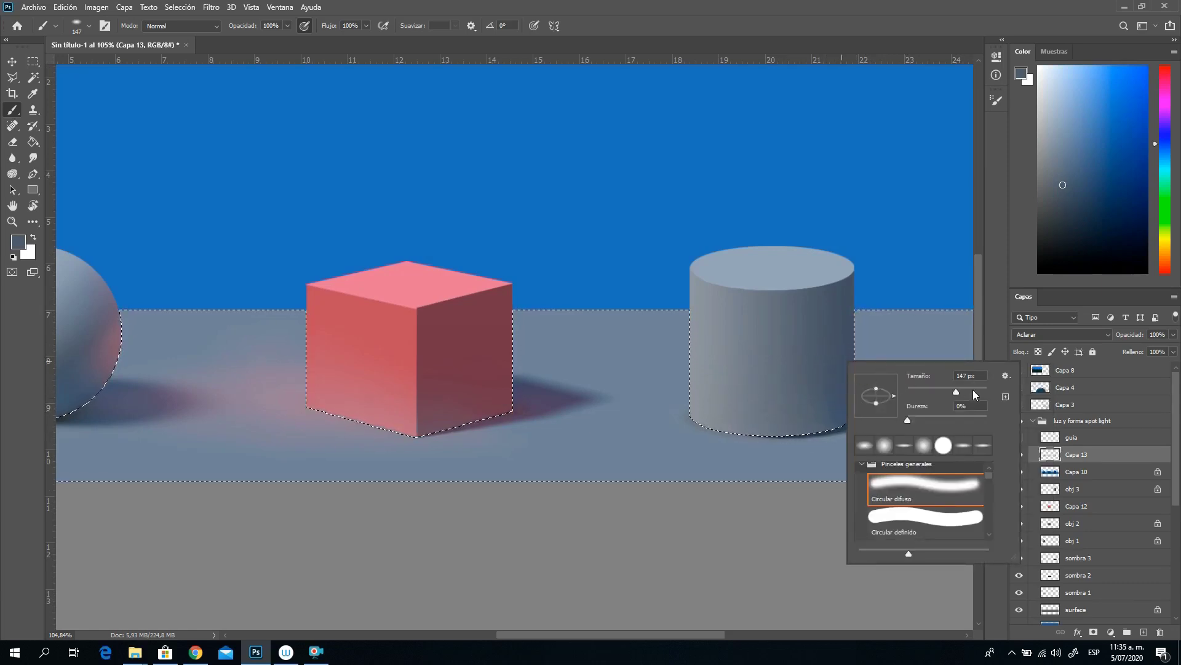
pyautogui.click(836, 406)
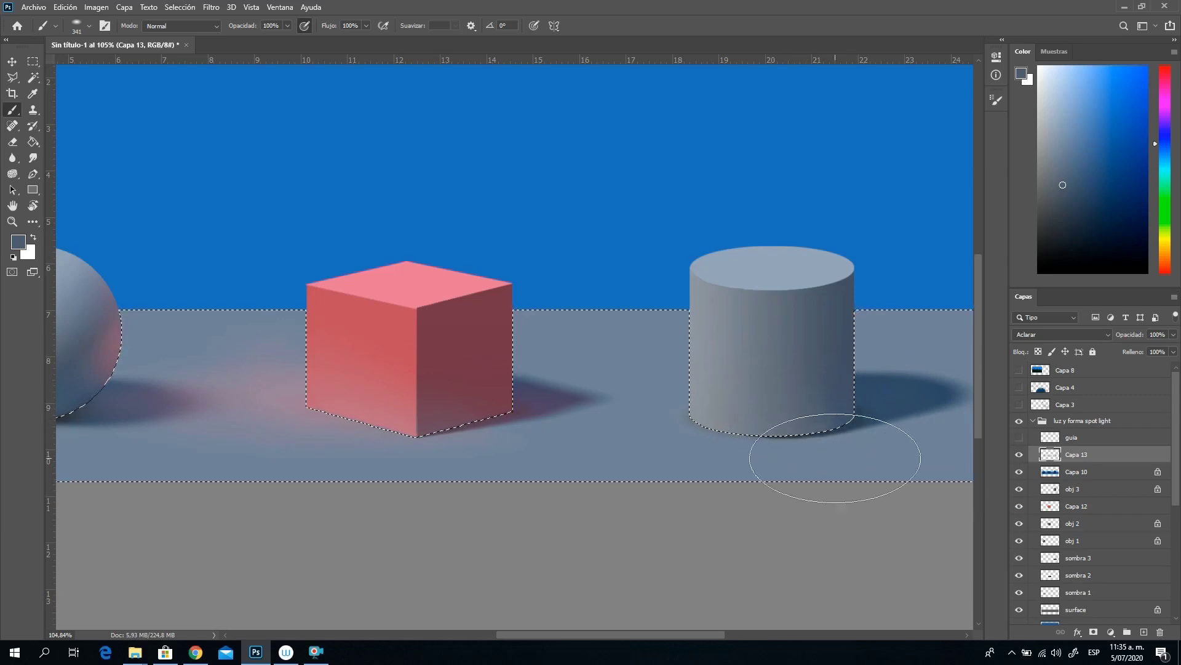
# Step: Brush blue sampled from the sphere's underside and dark red from the cube's right face onto the nearby ground and shadows, and deselect
pyautogui.moveTo(464, 356)
pyautogui.mouseDown()
pyautogui.moveTo(773, 372)
pyautogui.moveTo(761, 372)
pyautogui.mouseUp()
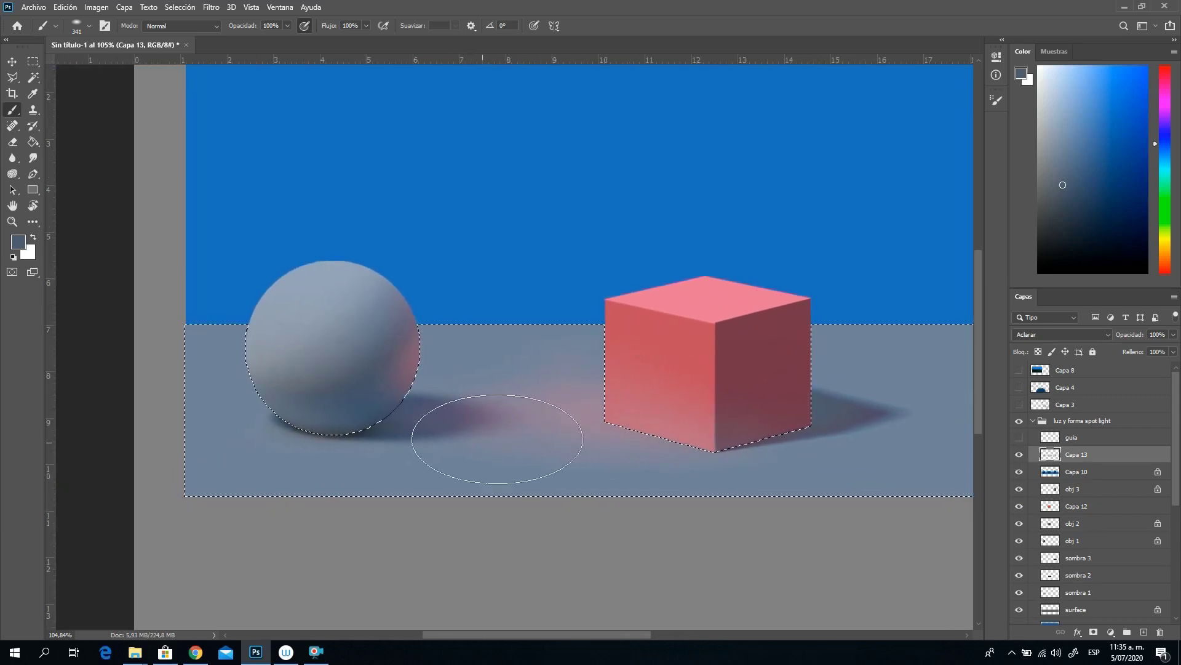
pyautogui.keyDown('alt'); pyautogui.click(340, 395); pyautogui.keyUp('alt')
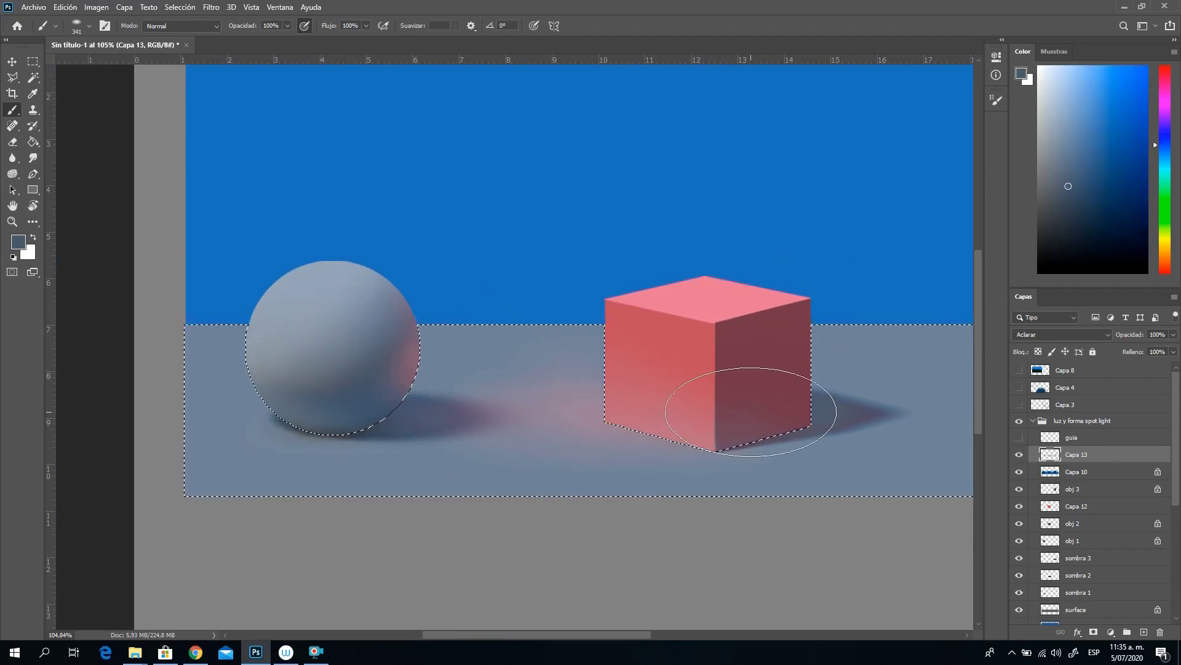
pyautogui.moveTo(783, 417); pyautogui.dragTo(629, 425)
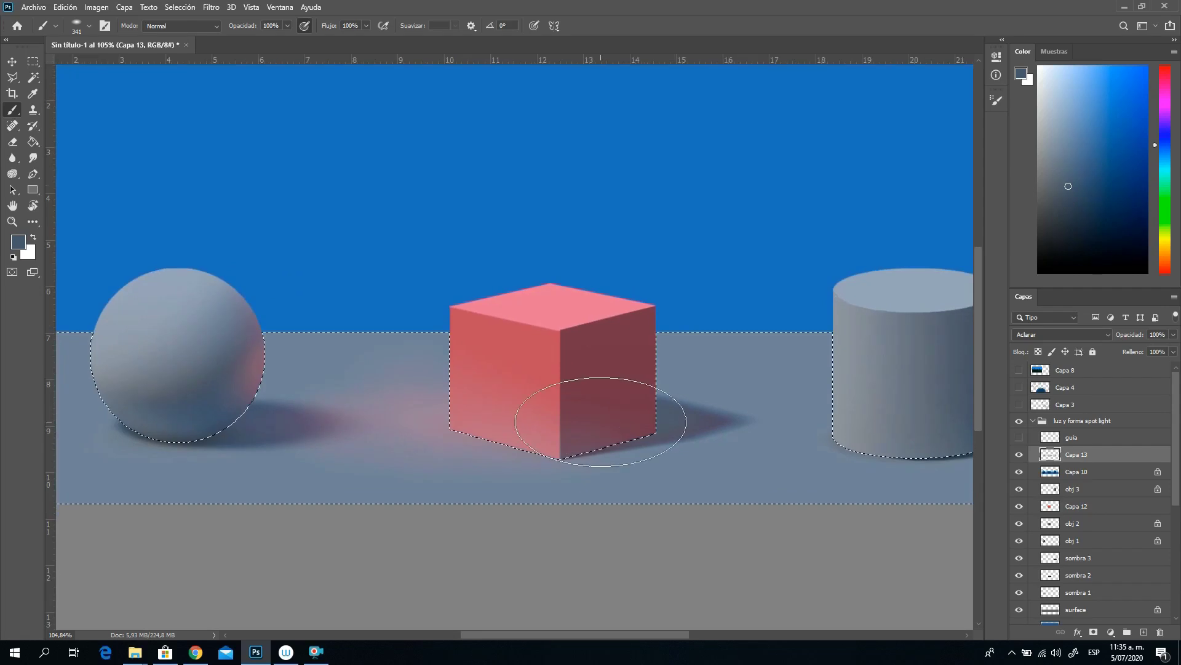
pyautogui.keyDown('alt'); pyautogui.click(578, 416); pyautogui.keyUp('alt')
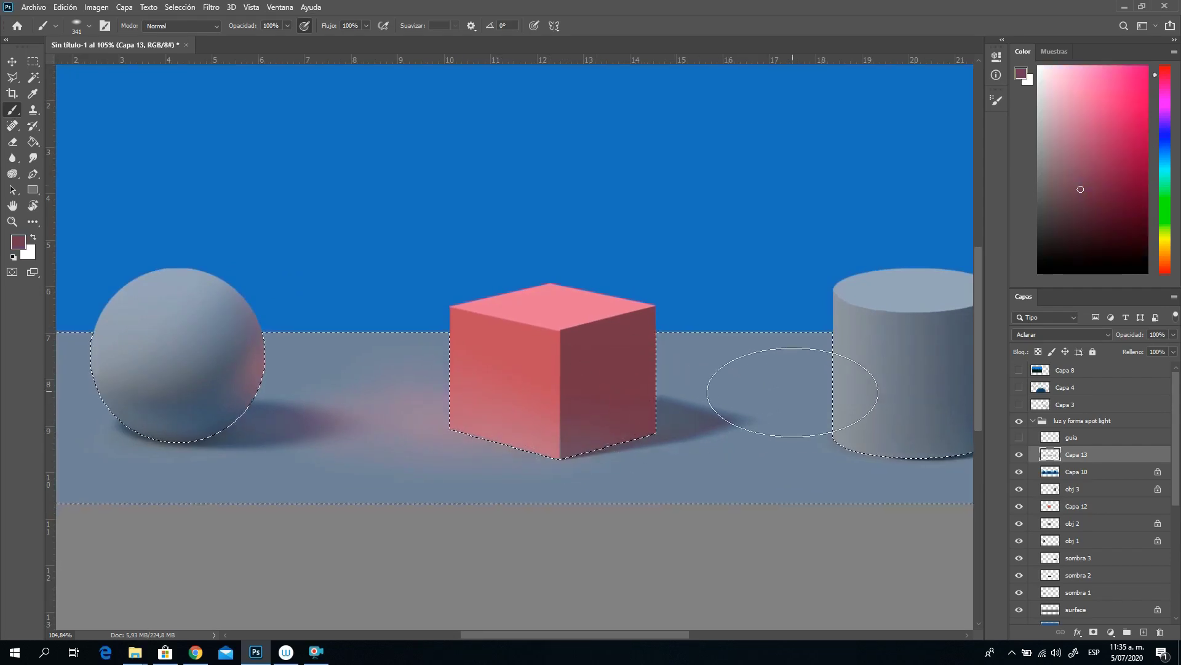
pyautogui.moveTo(788, 398); pyautogui.dragTo(609, 404)
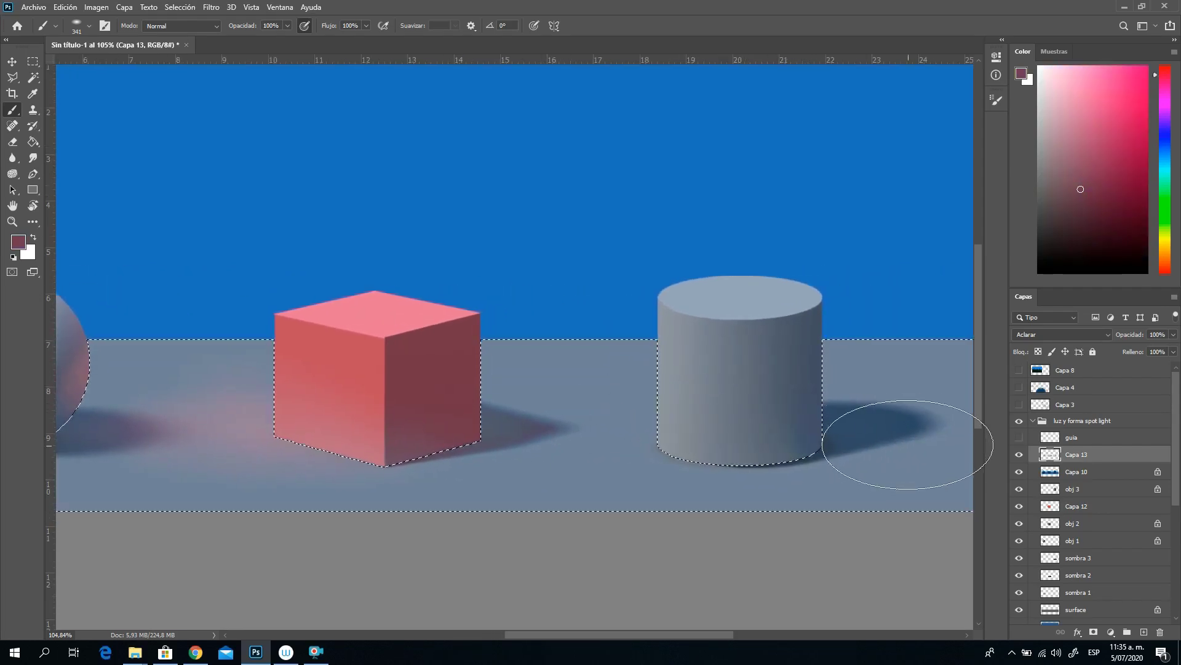
pyautogui.hotkey('ctrl', 'd')
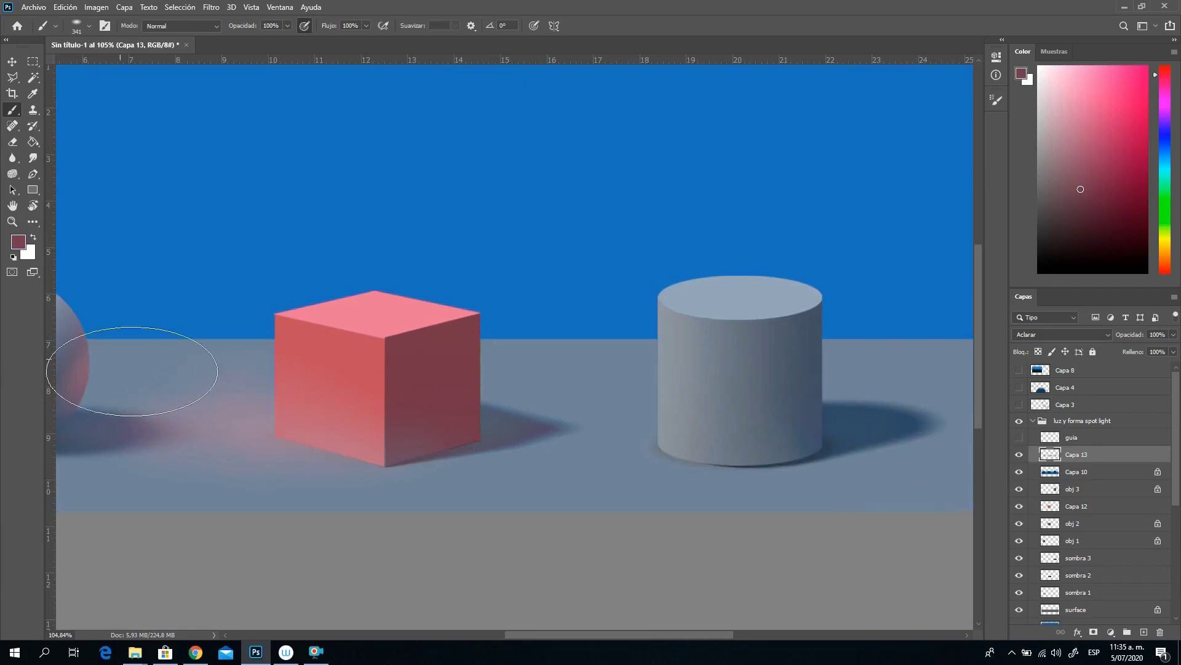
# Step: Lower the opacity of the reflected-light layer Capa 13 to 49%
pyautogui.click(12, 222)
pyautogui.keyDown('alt'); pyautogui.click(555, 407); pyautogui.keyUp('alt')
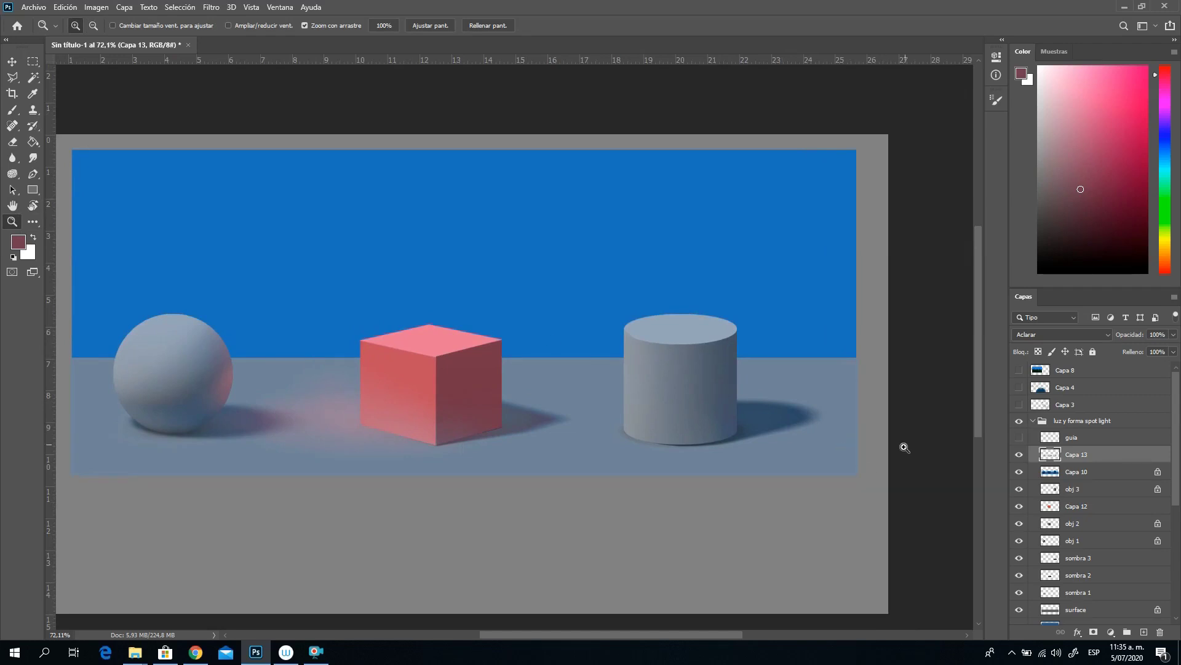
pyautogui.click(1174, 335)
pyautogui.click(1149, 349)
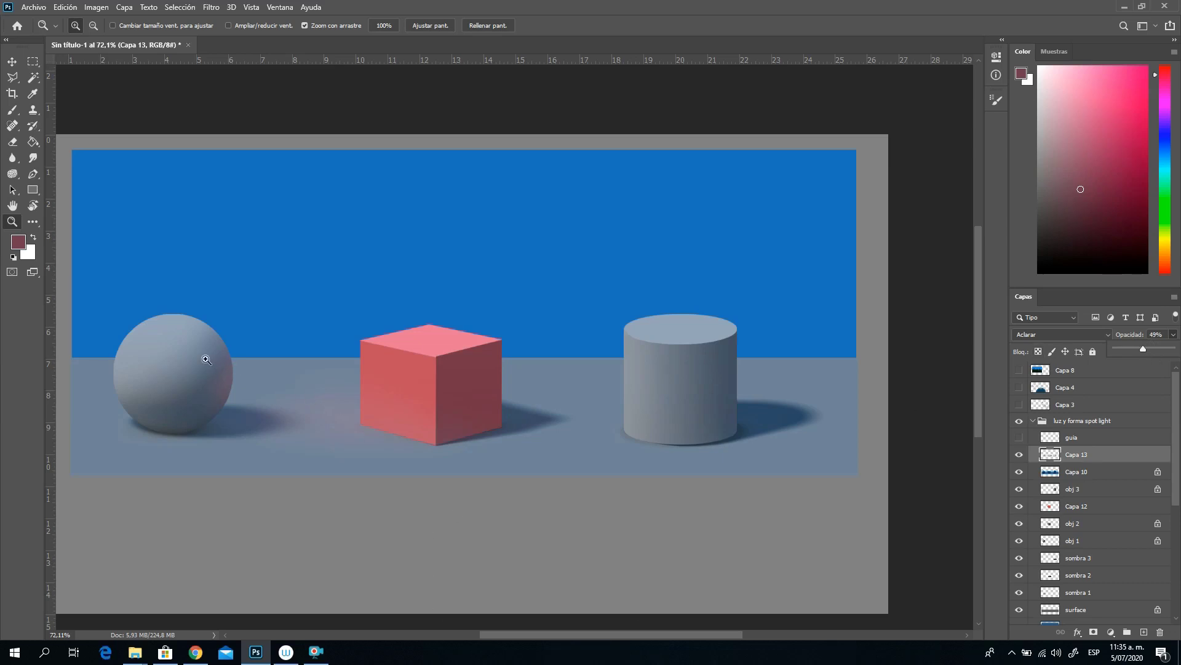
# Step: Compare the scene with layer Capa 13 hidden and shown, and inspect the reflections on the cube up close
pyautogui.moveTo(246, 397); pyautogui.dragTo(262, 414)
pyautogui.click(262, 414)
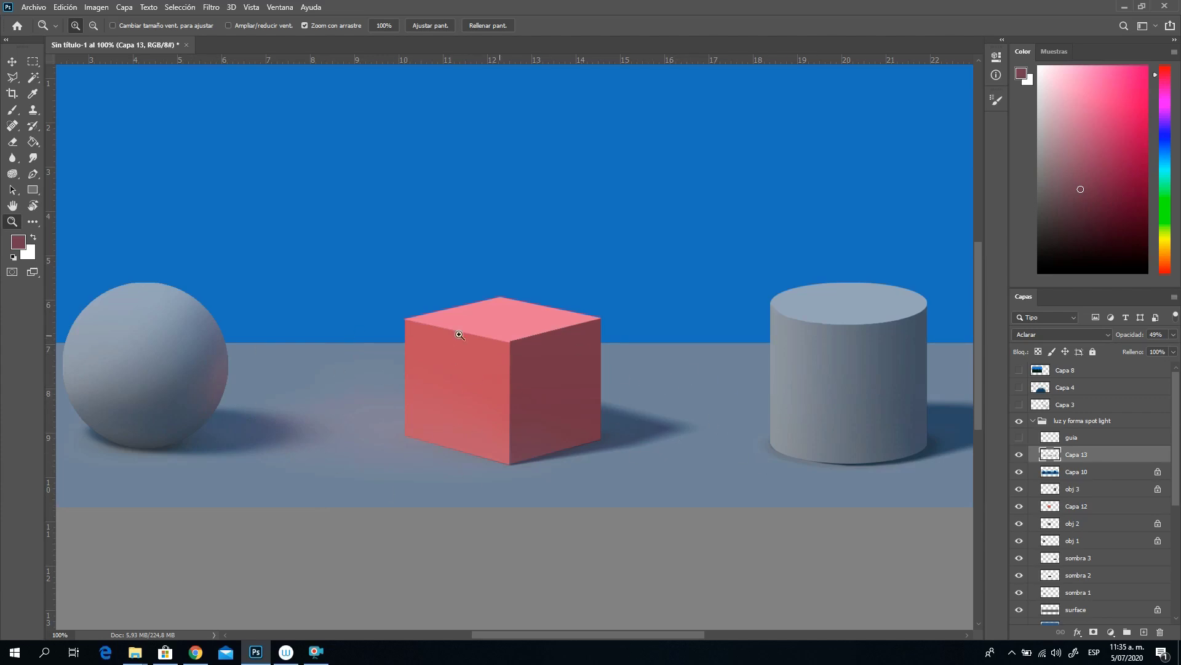
pyautogui.click(1020, 455)
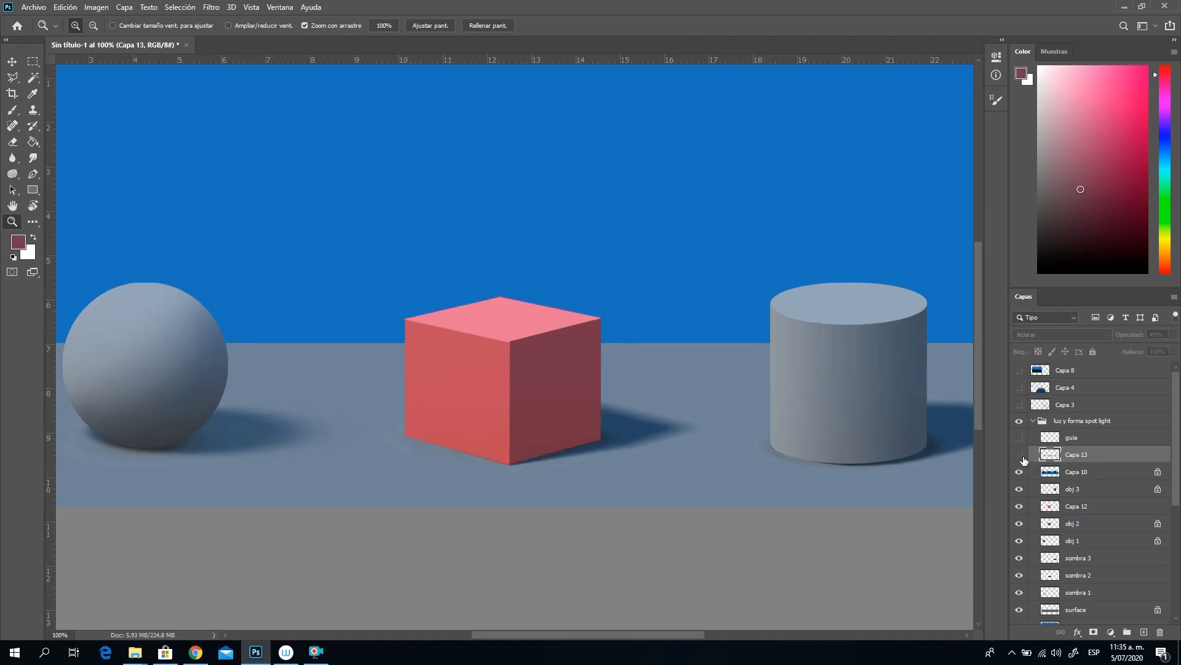
pyautogui.click(1020, 456)
pyautogui.click(1020, 456)
pyautogui.click(1019, 455)
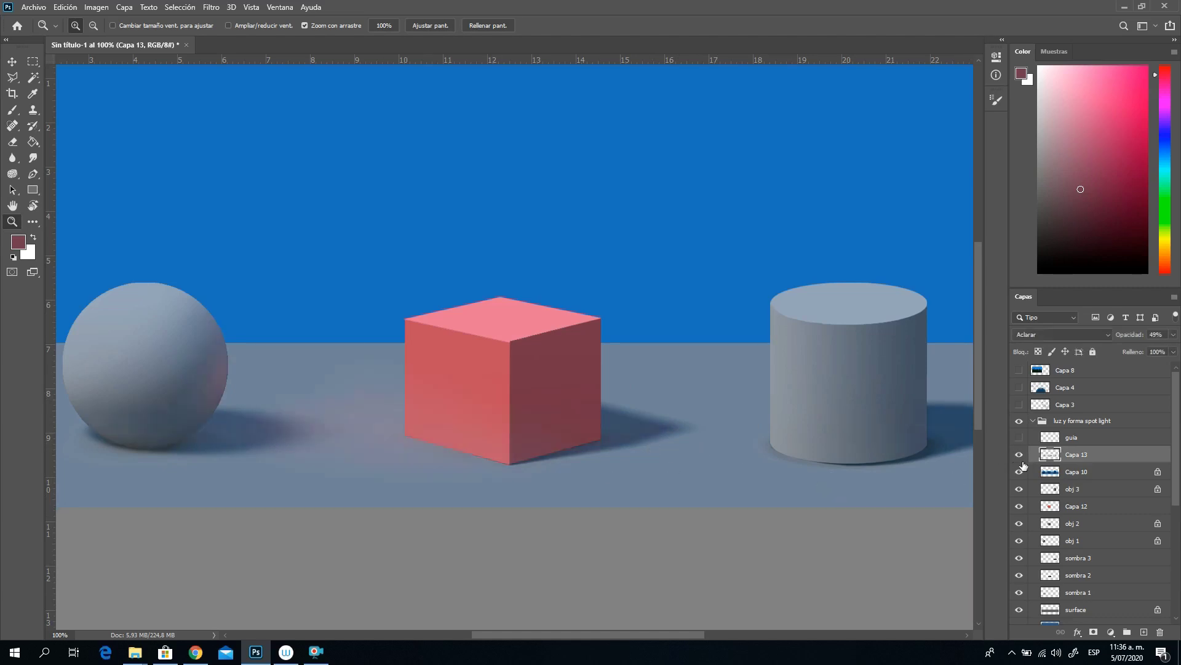
pyautogui.click(554, 413)
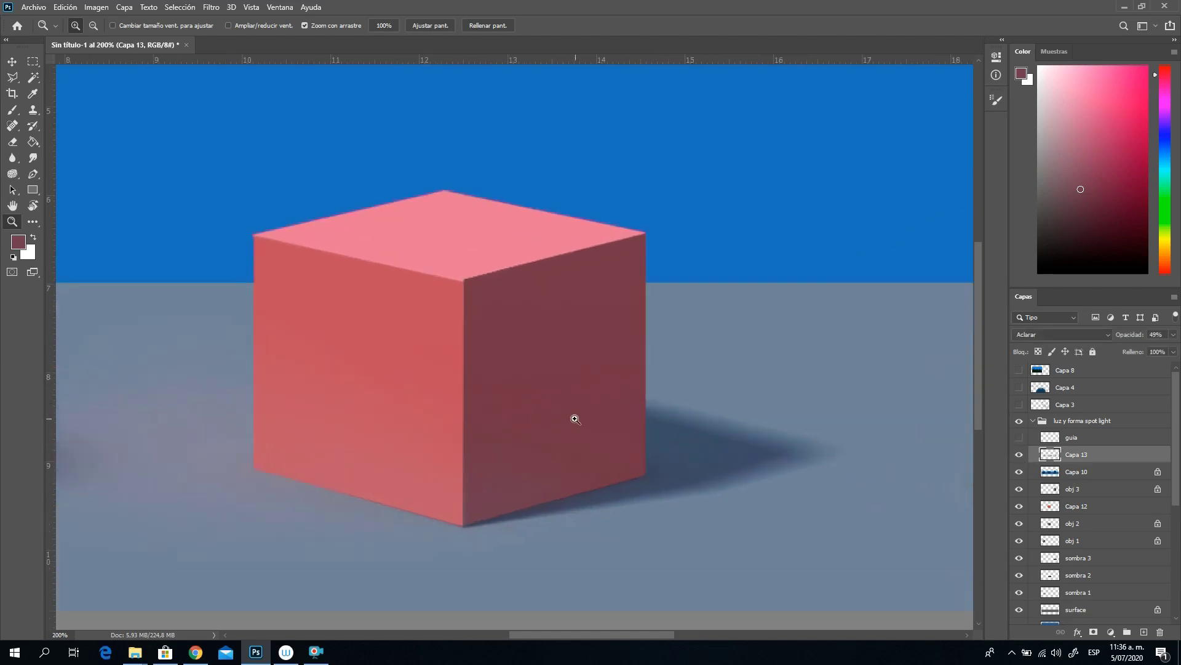
pyautogui.moveTo(562, 393); pyautogui.dragTo(492, 416)
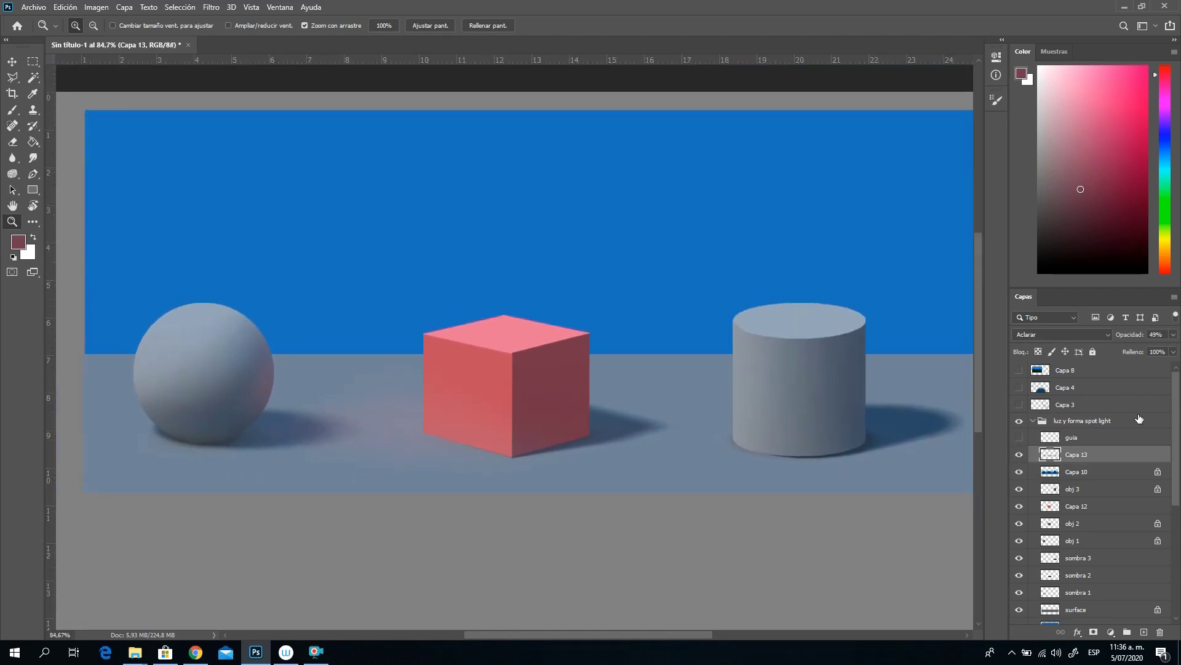
# Step: Set the opacity of layer Capa 13 to 58%
pyautogui.click(1173, 334)
pyautogui.click(1151, 349)
pyautogui.moveTo(584, 454); pyautogui.dragTo(554, 464)
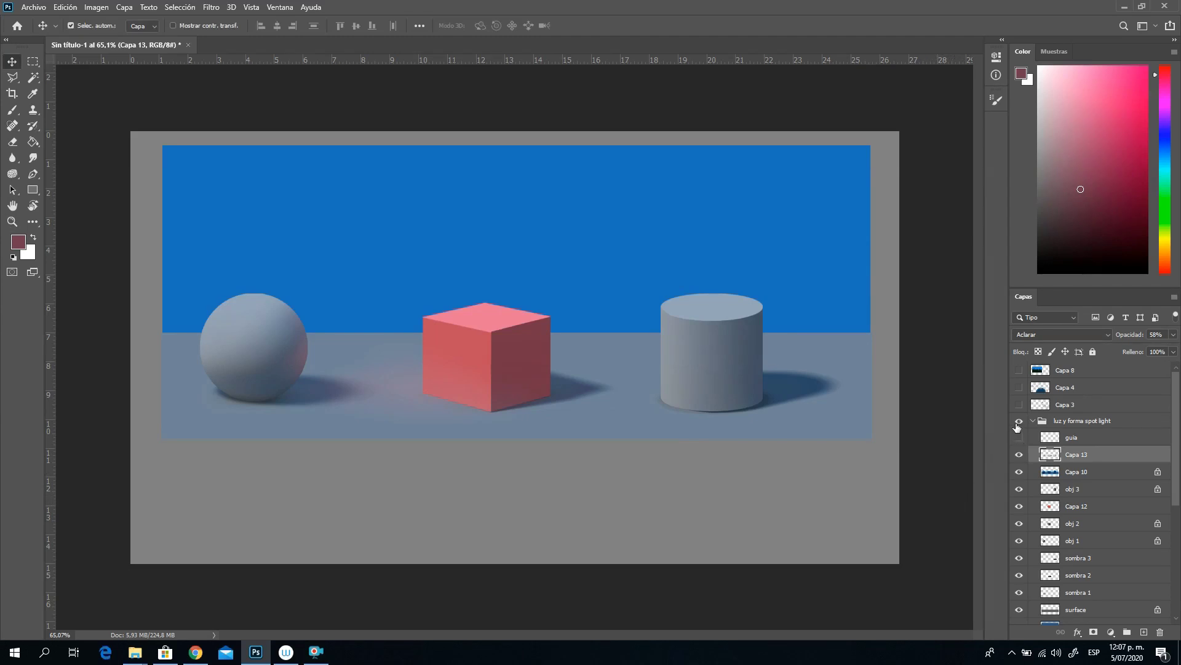
# Step: Hide the "luz y forma spot light" group and show the "partes del volumen" group
pyautogui.click(1019, 422)
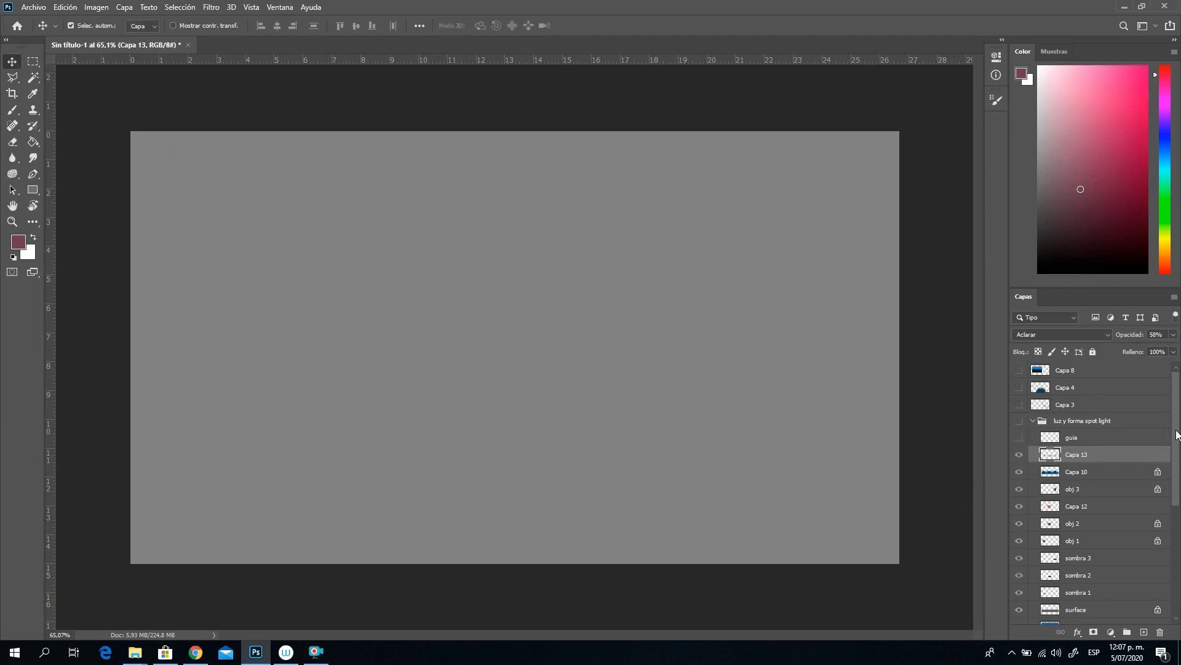
pyautogui.scroll(-3, 1176, 440)
pyautogui.scroll(-5, 1095, 492)
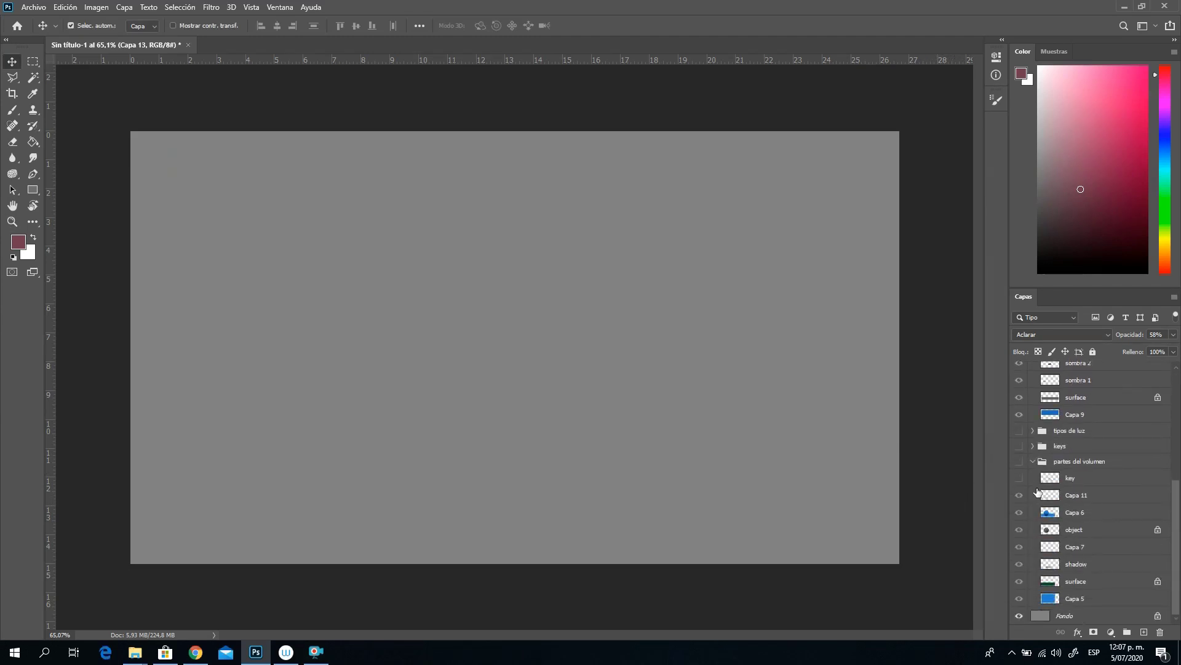
pyautogui.click(1020, 463)
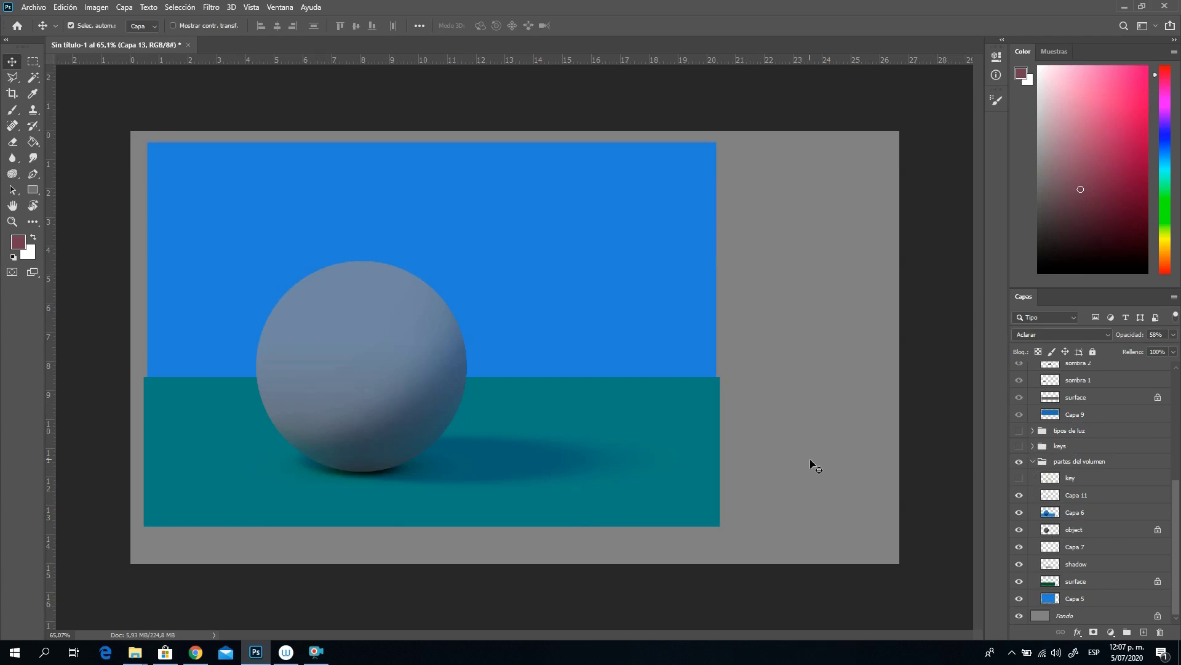
# Step: Add a new layer above the key layer in the "partes del volumen" group
pyautogui.click(1091, 479)
pyautogui.click(1020, 478)
pyautogui.click(1020, 478)
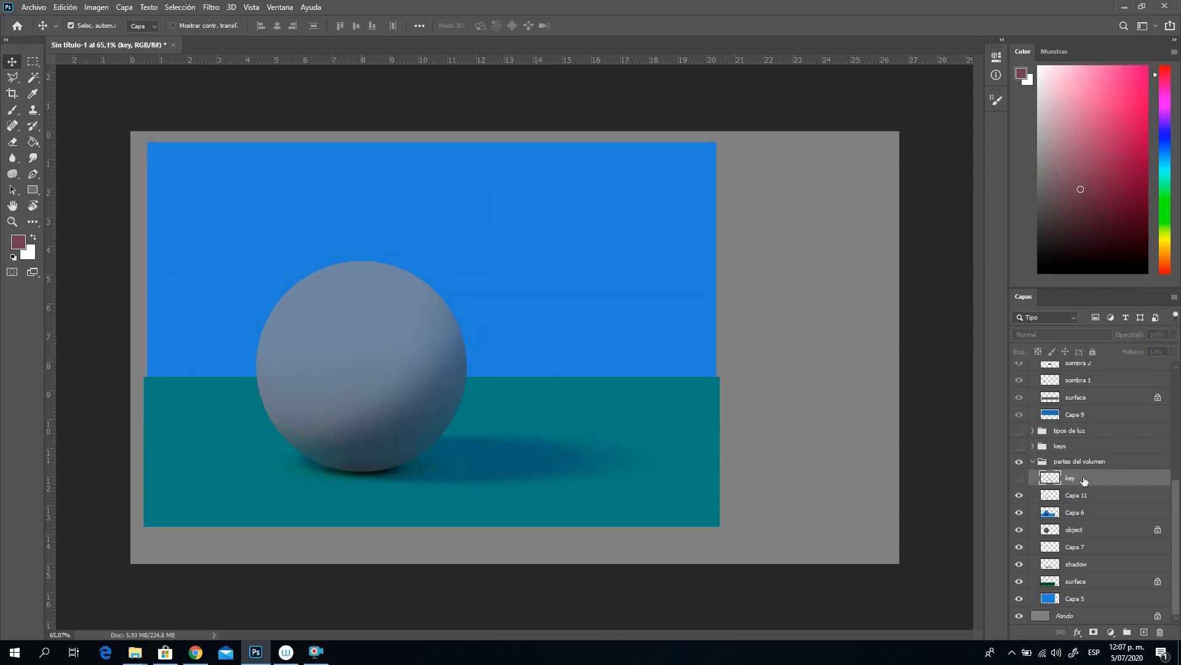
pyautogui.click(1144, 633)
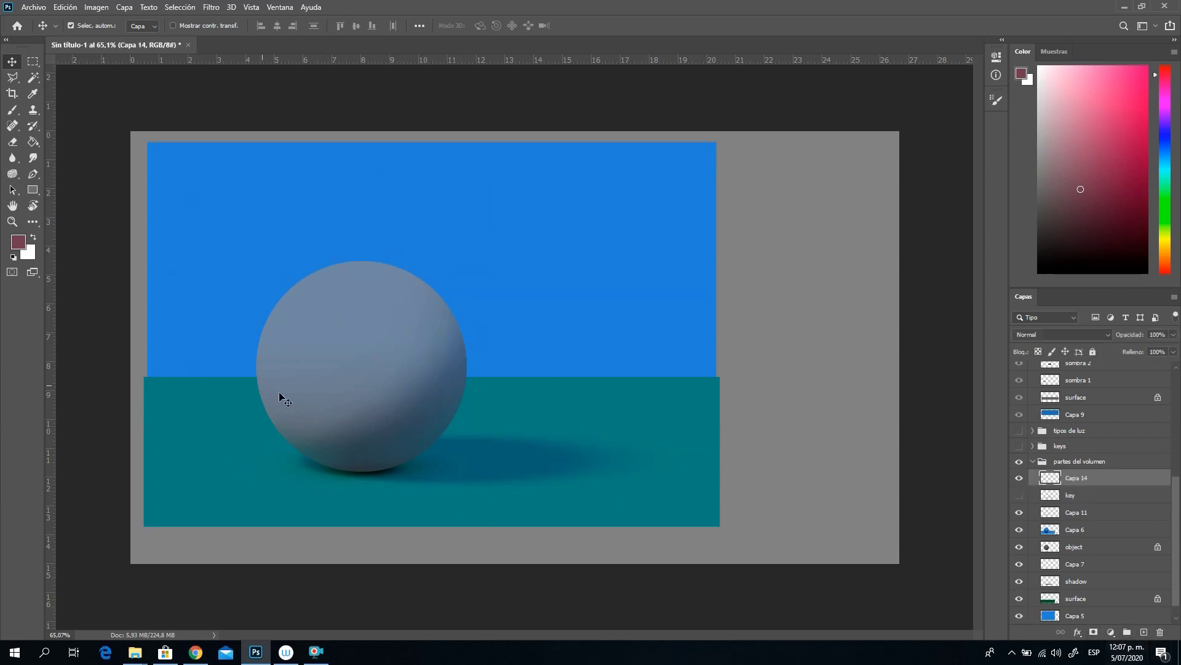
# Step: Draw a straight horizontal line and a wavy line below it in dark red beside the sphere picture, using a thin Circular definido brush
pyautogui.click(12, 110)
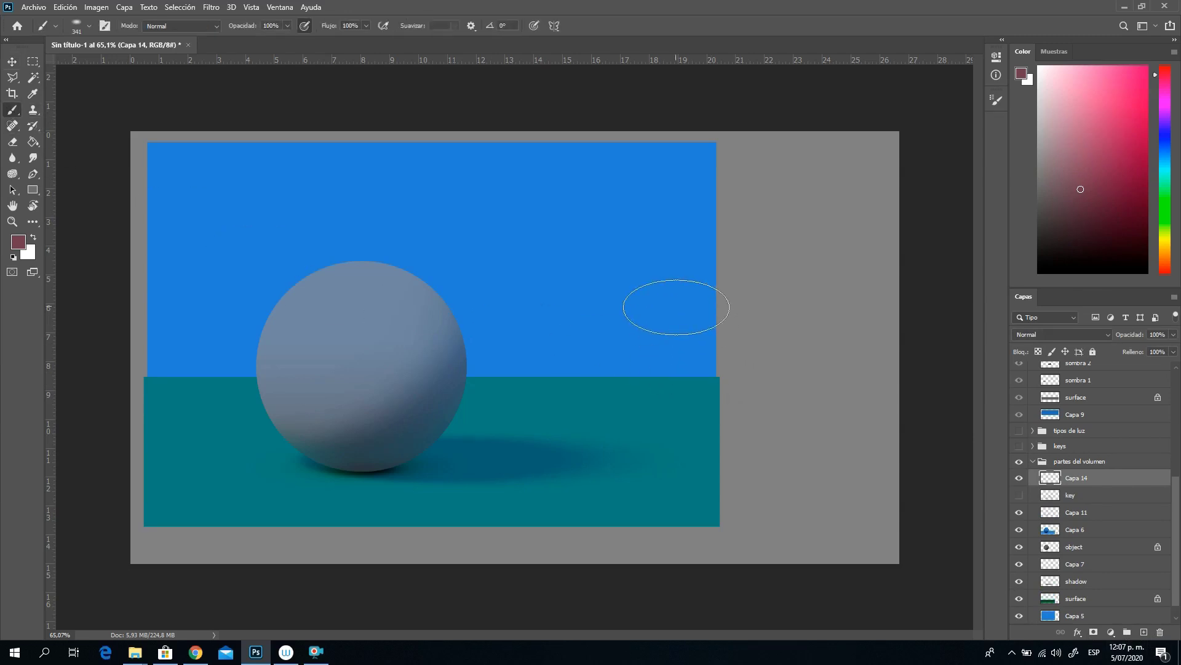
pyautogui.rightClick(684, 301)
pyautogui.click(737, 467)
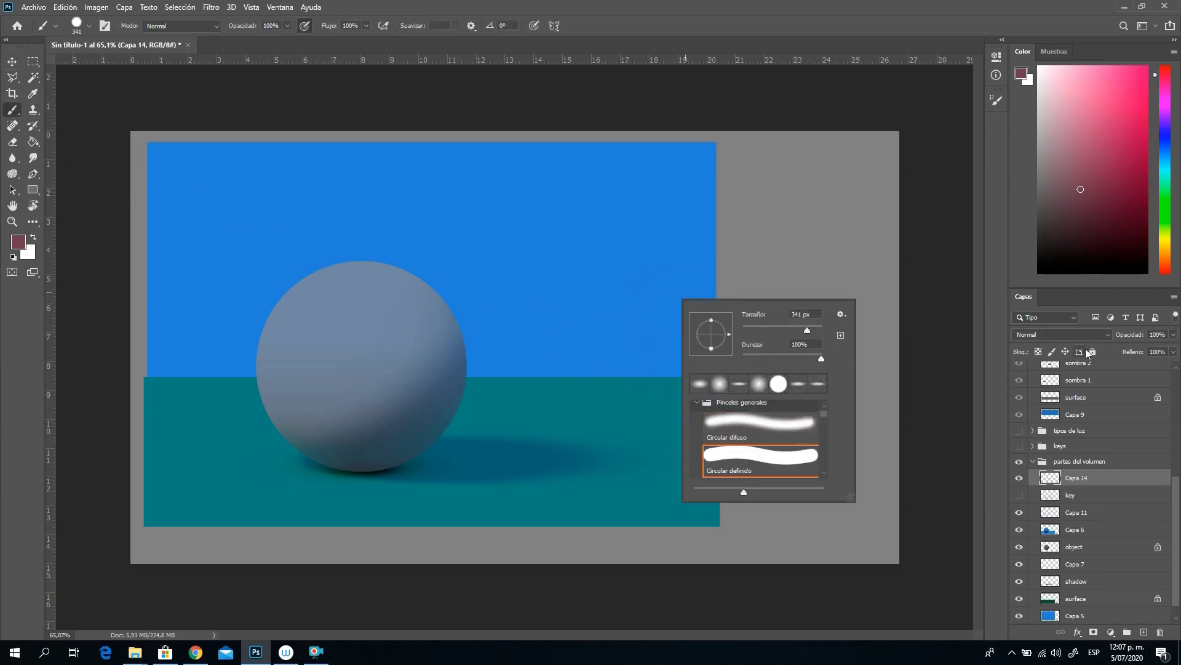
pyautogui.moveTo(807, 331); pyautogui.dragTo(744, 330)
pyautogui.click(726, 242)
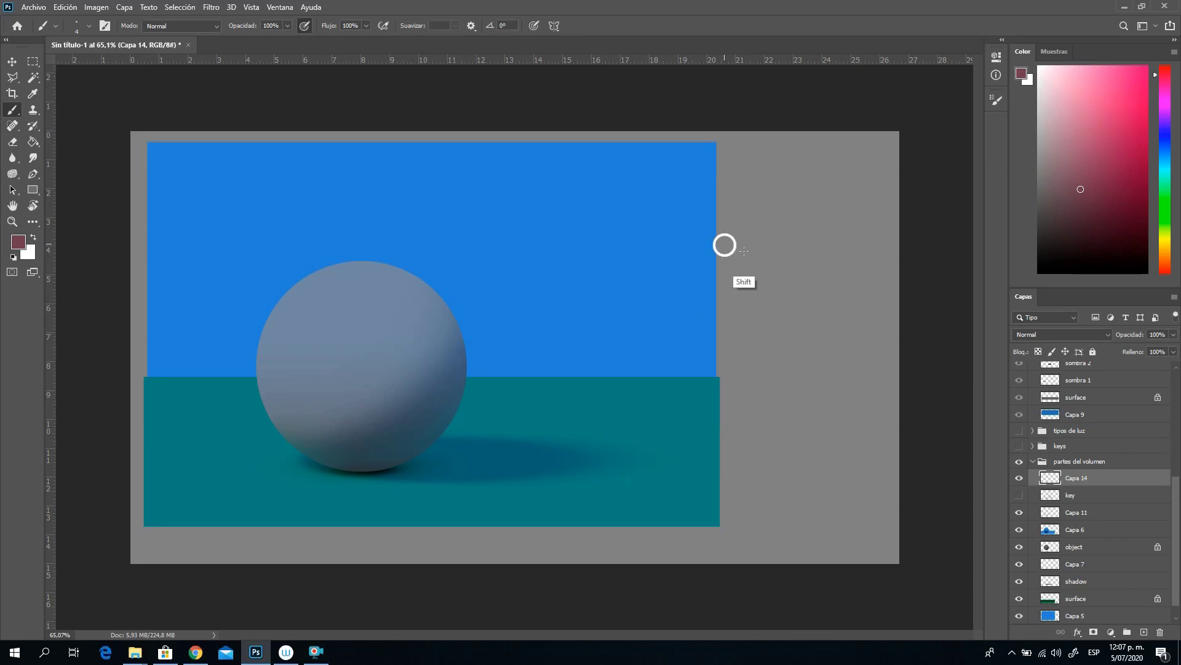
pyautogui.moveTo(727, 244); pyautogui.dragTo(796, 254)
pyautogui.hotkey('ctrl', 'z')
pyautogui.moveTo(726, 239); pyautogui.dragTo(889, 238)
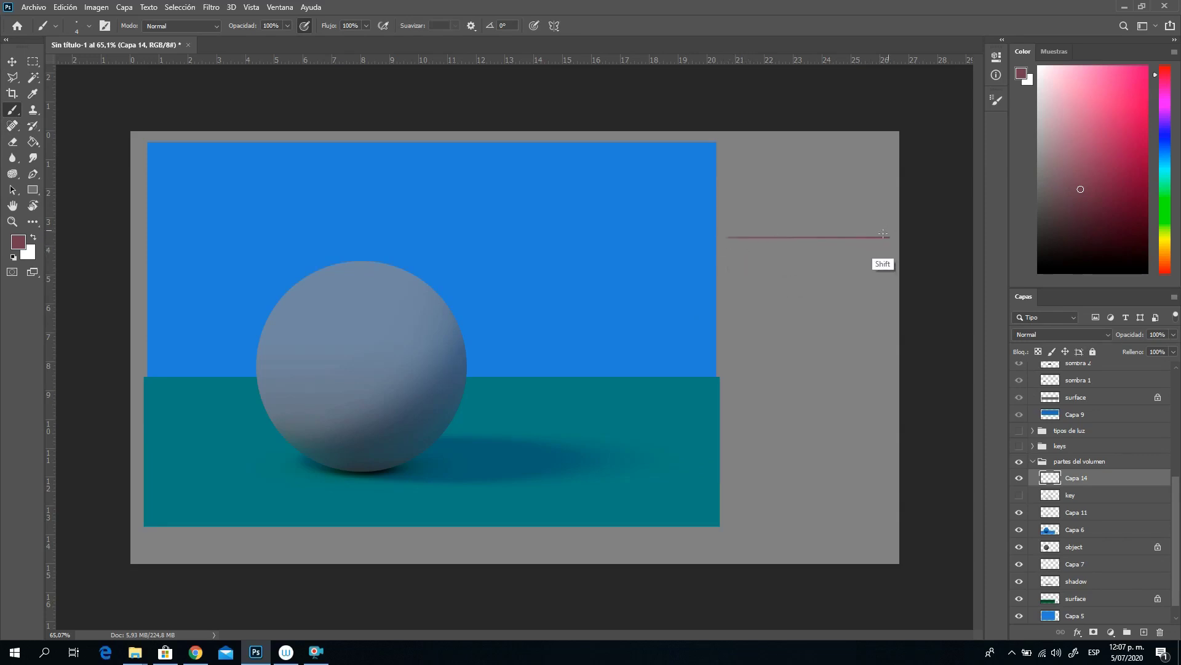
pyautogui.moveTo(728, 379)
pyautogui.mouseDown()
pyautogui.moveTo(852, 368)
pyautogui.moveTo(878, 377)
pyautogui.mouseUp()
# Step: Draw three parallel white light rays striking the straight line and bouncing off it at matching angles
pyautogui.moveTo(1079, 184); pyautogui.dragTo(1025, 68)
pyautogui.moveTo(724, 174); pyautogui.dragTo(771, 234)
pyautogui.moveTo(743, 168); pyautogui.dragTo(799, 236)
pyautogui.moveTo(768, 163)
pyautogui.mouseDown()
pyautogui.moveTo(818, 232)
pyautogui.moveTo(888, 165)
pyautogui.mouseUp()
pyautogui.moveTo(798, 238); pyautogui.dragTo(851, 174)
pyautogui.moveTo(775, 240); pyautogui.dragTo(832, 168)
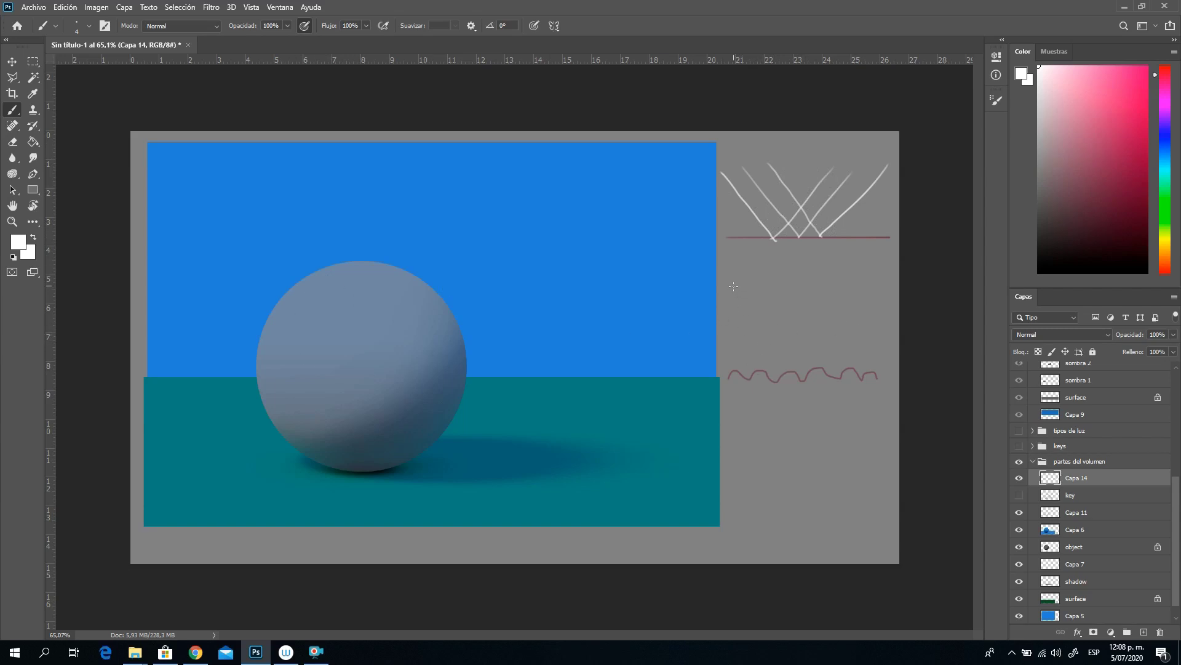
# Step: Draw white light rays striking the wavy line and scattering off it in different directions
pyautogui.moveTo(792, 360)
pyautogui.mouseDown()
pyautogui.moveTo(733, 280)
pyautogui.moveTo(805, 373)
pyautogui.moveTo(852, 294)
pyautogui.mouseUp()
pyautogui.moveTo(751, 274)
pyautogui.mouseDown()
pyautogui.moveTo(841, 374)
pyautogui.moveTo(820, 276)
pyautogui.mouseUp()
pyautogui.moveTo(724, 304)
pyautogui.mouseDown()
pyautogui.moveTo(784, 377)
pyautogui.moveTo(702, 338)
pyautogui.mouseUp()
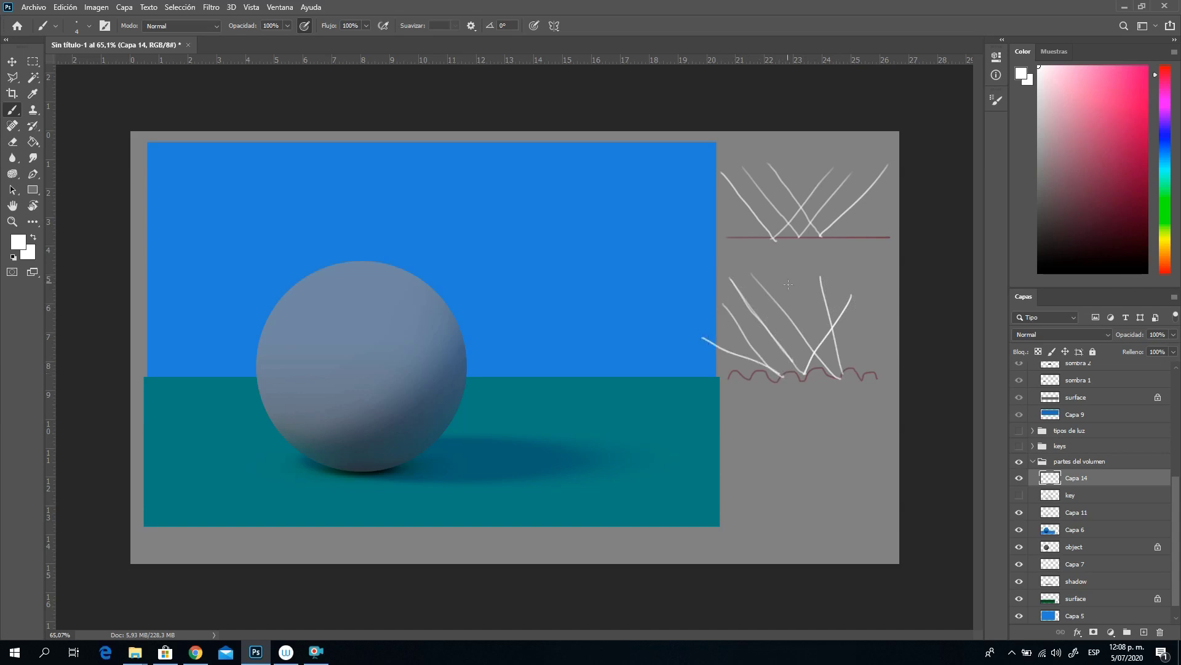
pyautogui.moveTo(782, 278)
pyautogui.mouseDown()
pyautogui.moveTo(784, 380)
pyautogui.moveTo(838, 245)
pyautogui.mouseUp()
pyautogui.hotkey('ctrl', 'z')
pyautogui.moveTo(774, 275)
pyautogui.mouseDown()
pyautogui.moveTo(855, 370)
pyautogui.moveTo(905, 315)
pyautogui.mouseUp()
# Step: Add a new layer above Capa 11 and load the sphere's outline from the object layer as a selection
pyautogui.click(1086, 521)
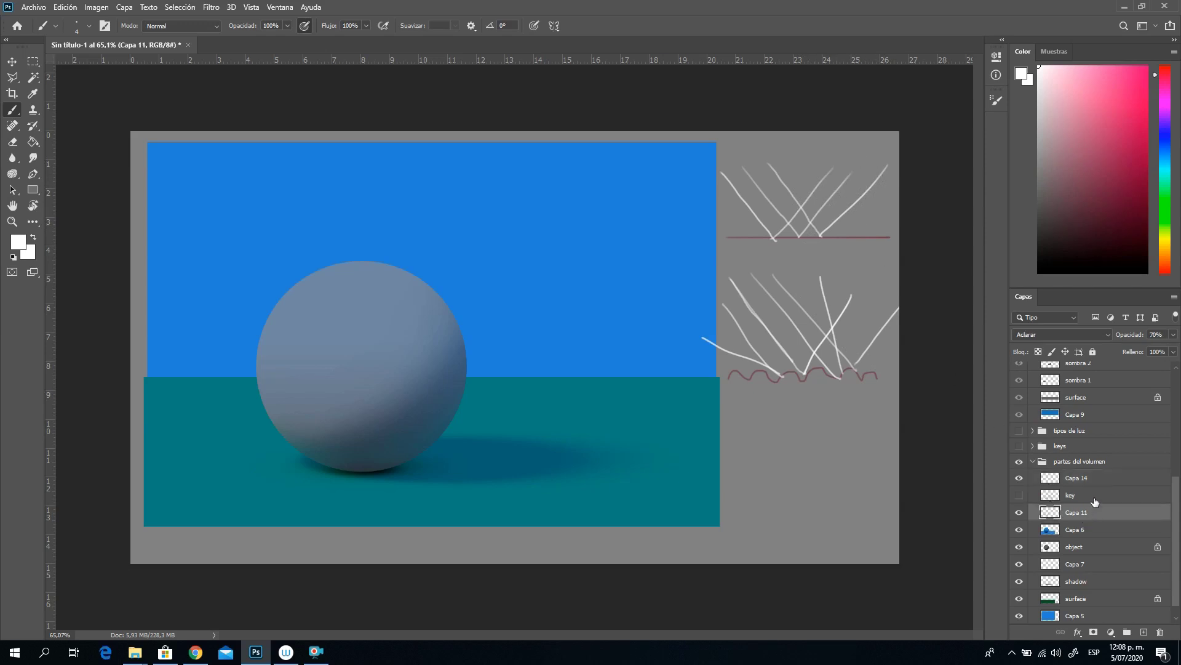
pyautogui.click(1144, 633)
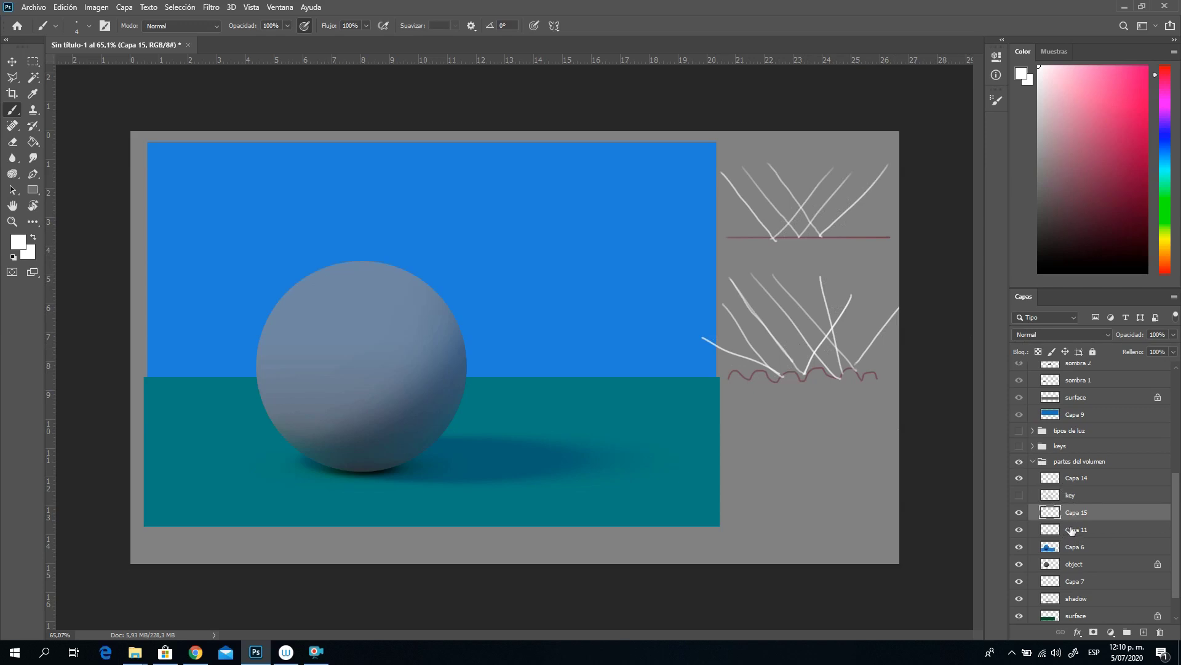
pyautogui.click(1019, 514)
pyautogui.click(1019, 513)
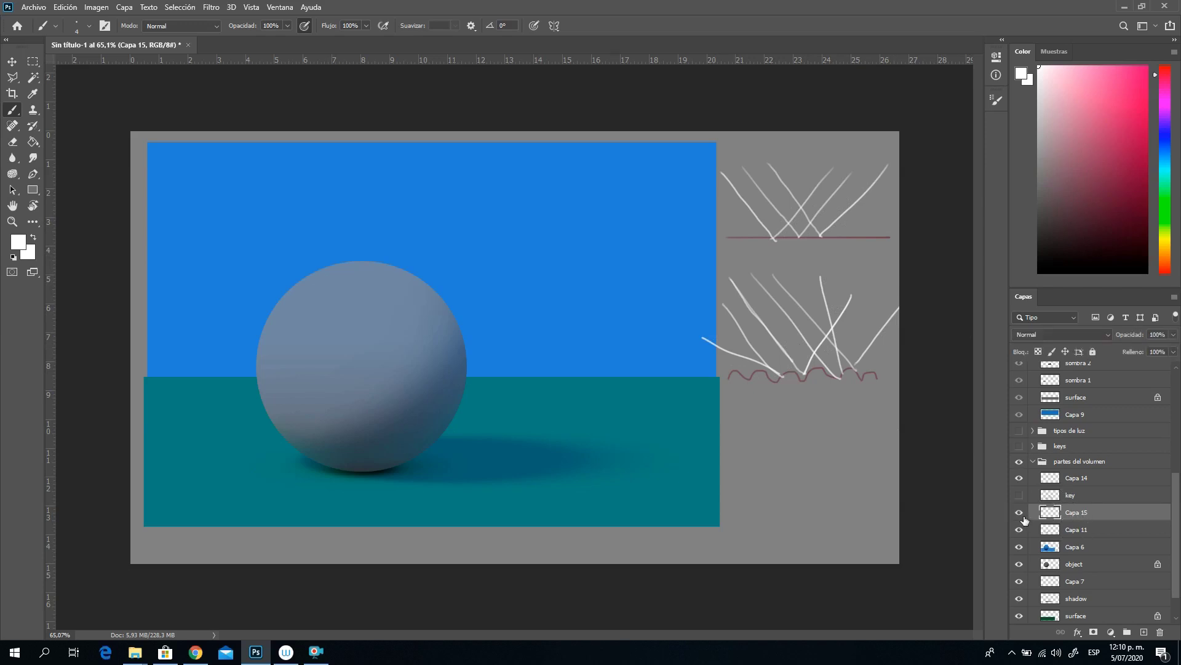
pyautogui.rightClick(409, 291)
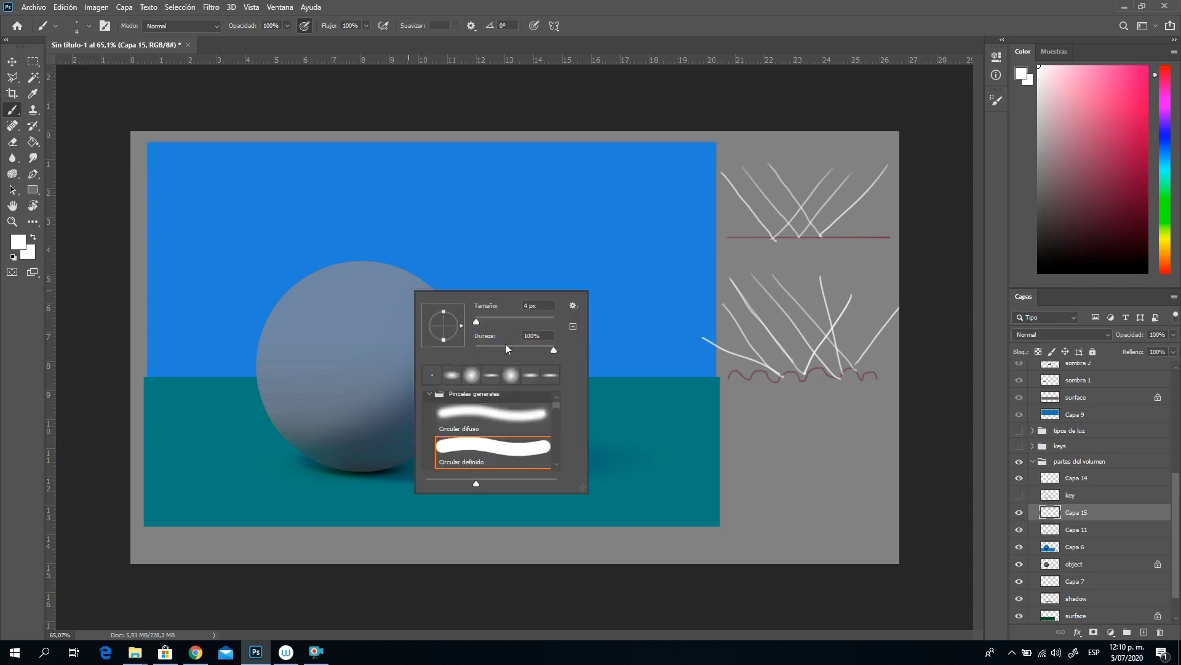
pyautogui.click(1053, 566)
pyautogui.click(1054, 565)
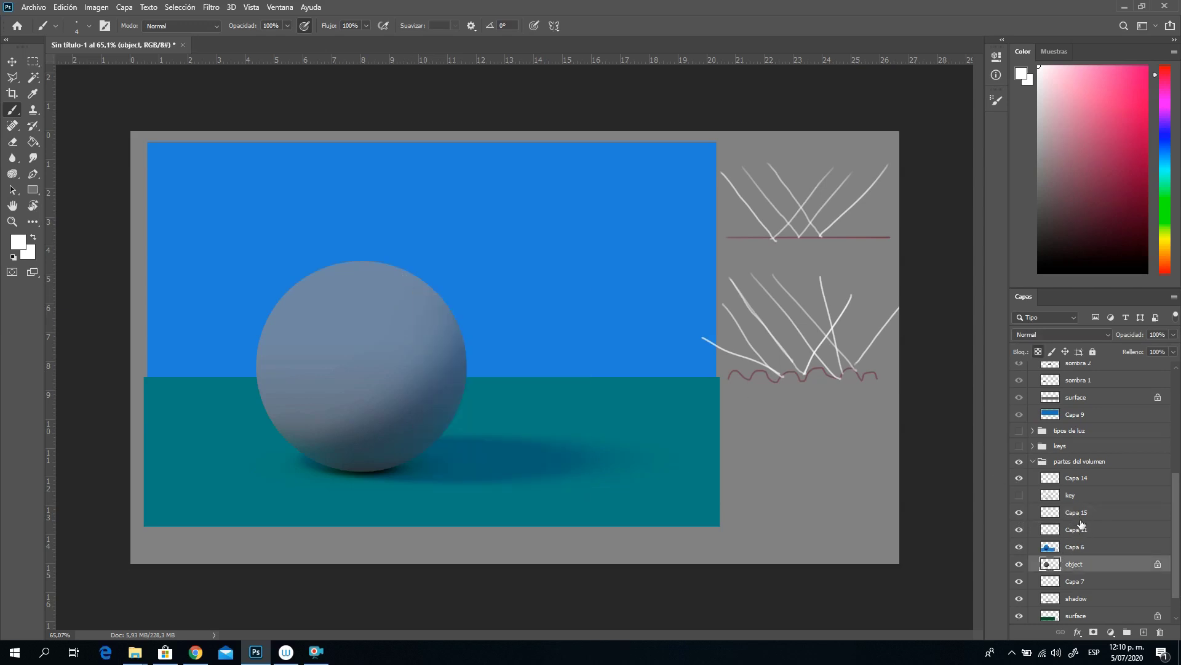
pyautogui.click(1081, 516)
pyautogui.keyDown('ctrl'); pyautogui.click(1048, 565); pyautogui.keyUp('ctrl')
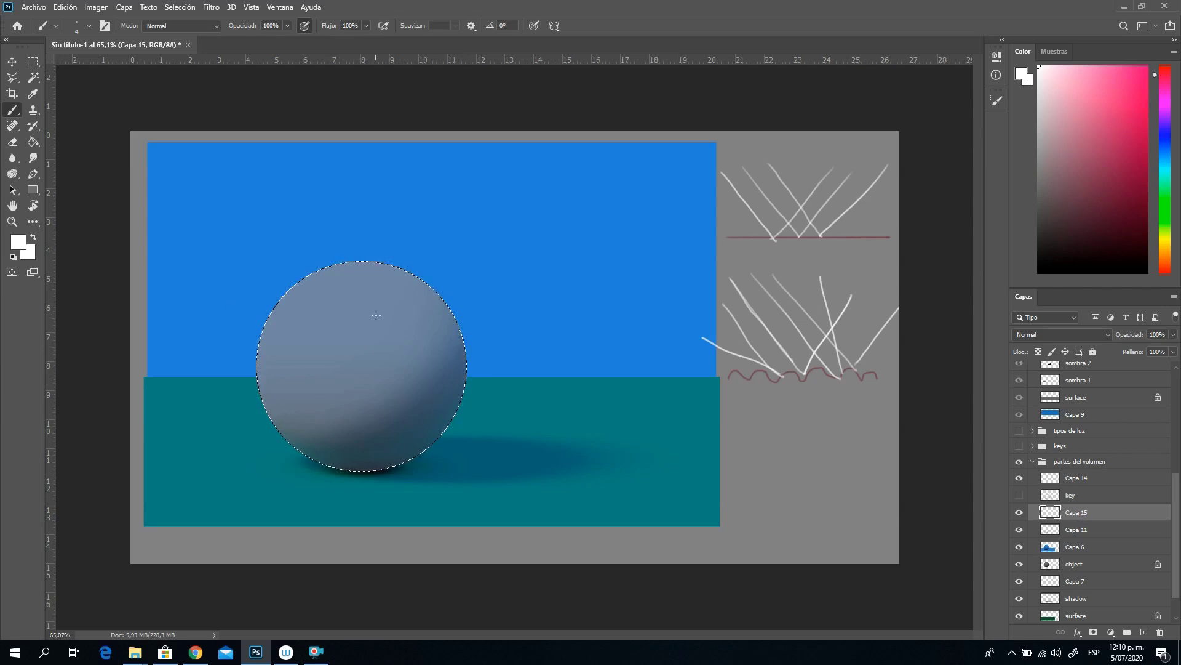
# Step: Reshape the brush into a 131 px ellipse angled at 39°, try a white dab on the sphere, and undo it
pyautogui.rightClick(461, 345)
pyautogui.click(459, 345)
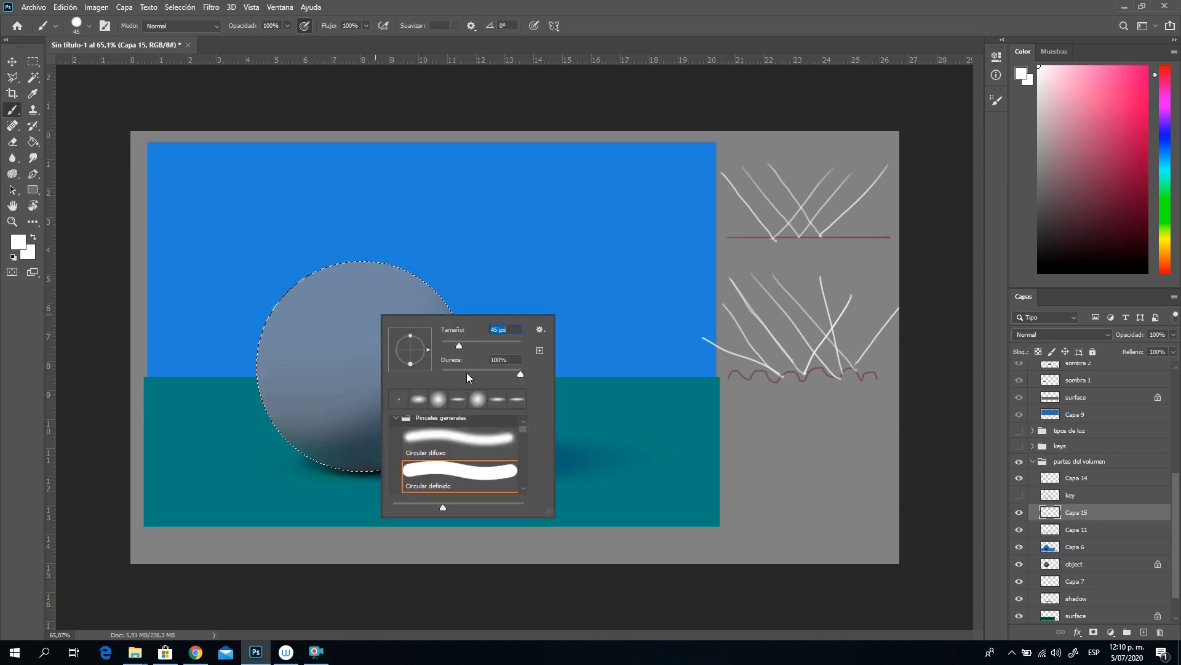
pyautogui.click(487, 345)
pyautogui.moveTo(412, 364); pyautogui.dragTo(427, 327)
pyautogui.moveTo(429, 344); pyautogui.dragTo(430, 337)
pyautogui.press('Return')
pyautogui.click(309, 312)
pyautogui.hotkey('ctrl', 'z')
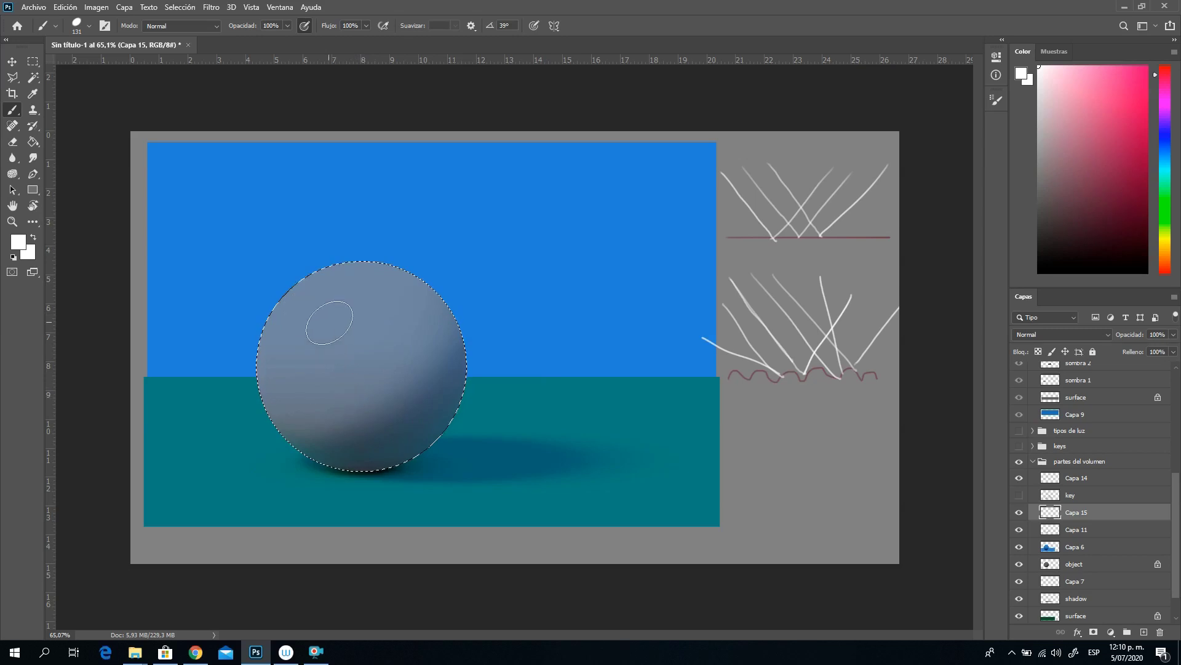
# Step: Paint a small, sharp white highlight on the sphere's upper left with the brush at 93 px and 52% hardness
pyautogui.rightClick(350, 339)
pyautogui.click(439, 377)
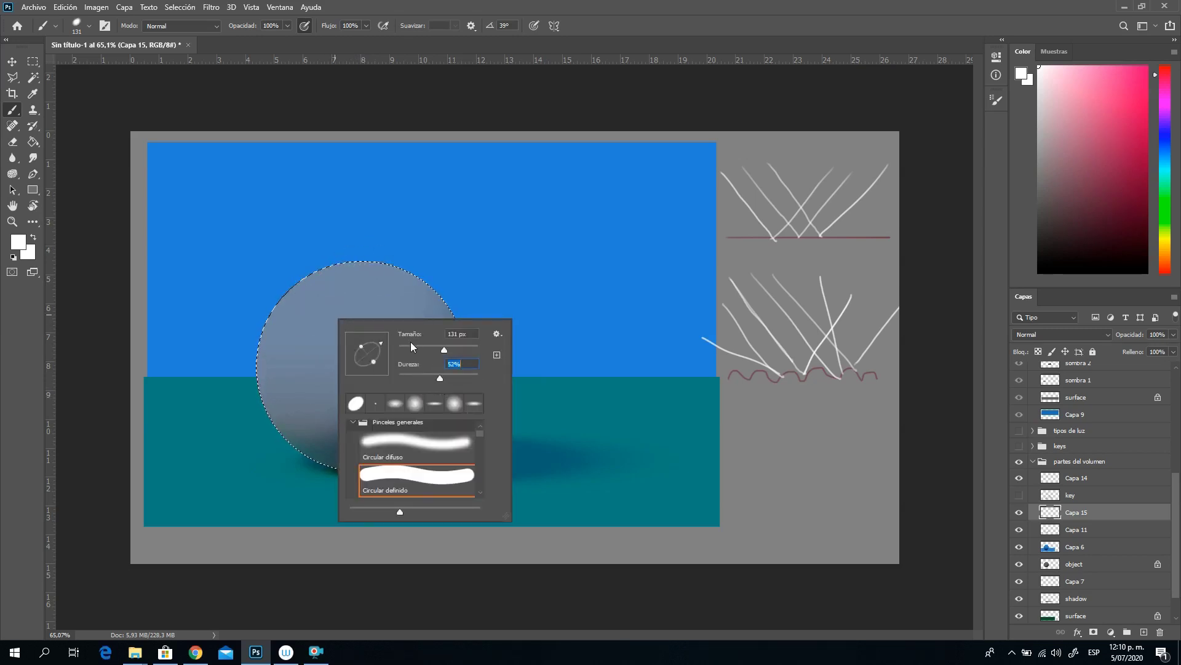
pyautogui.click(434, 350)
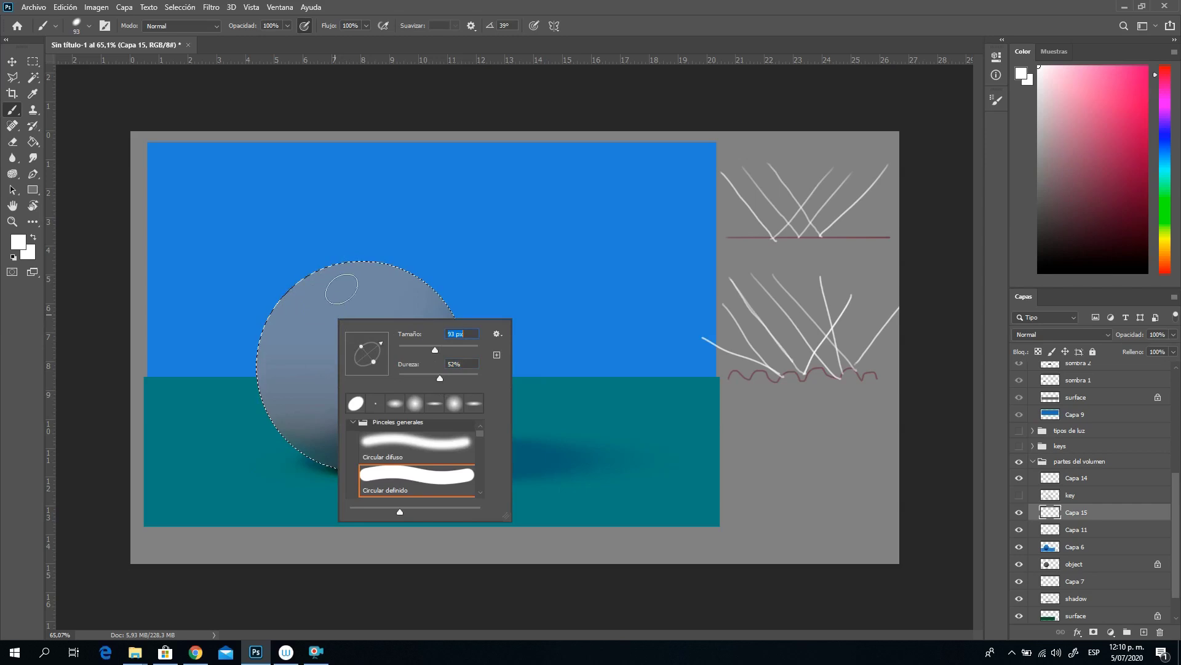
pyautogui.click(308, 307)
pyautogui.moveTo(306, 306)
pyautogui.mouseDown()
pyautogui.moveTo(355, 397)
pyautogui.moveTo(307, 306)
pyautogui.mouseUp()
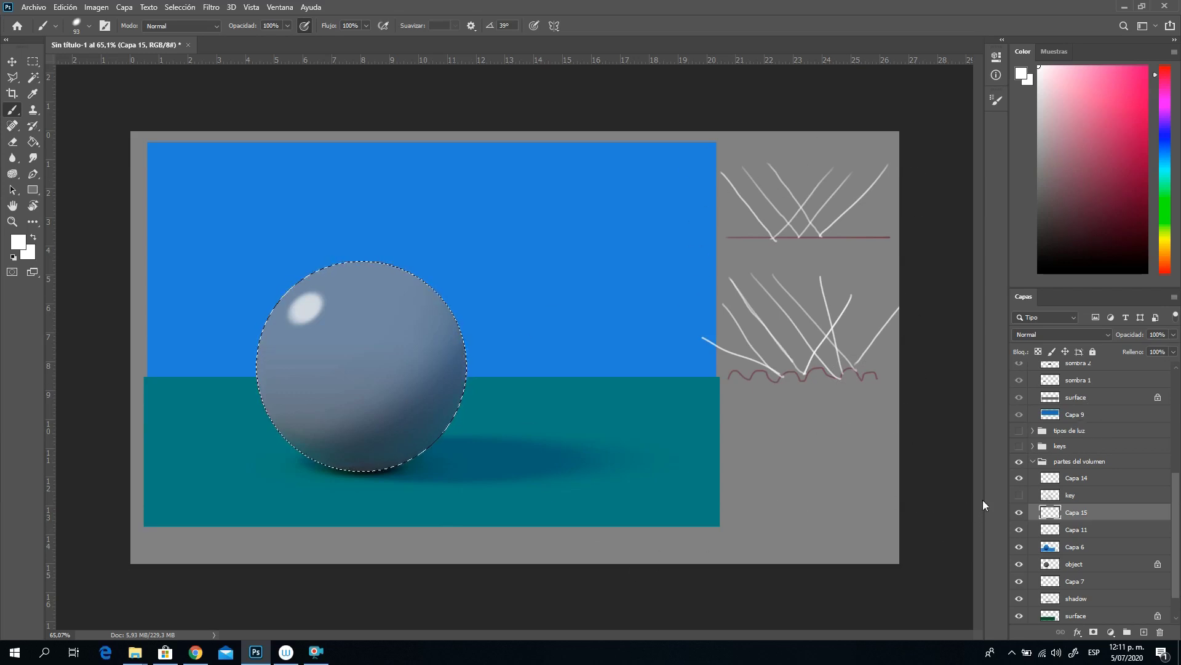
# Step: Hide Capa 15 and paint a softer white highlight on a new layer, using a 169 px brush at 19% hardness
pyautogui.click(1018, 514)
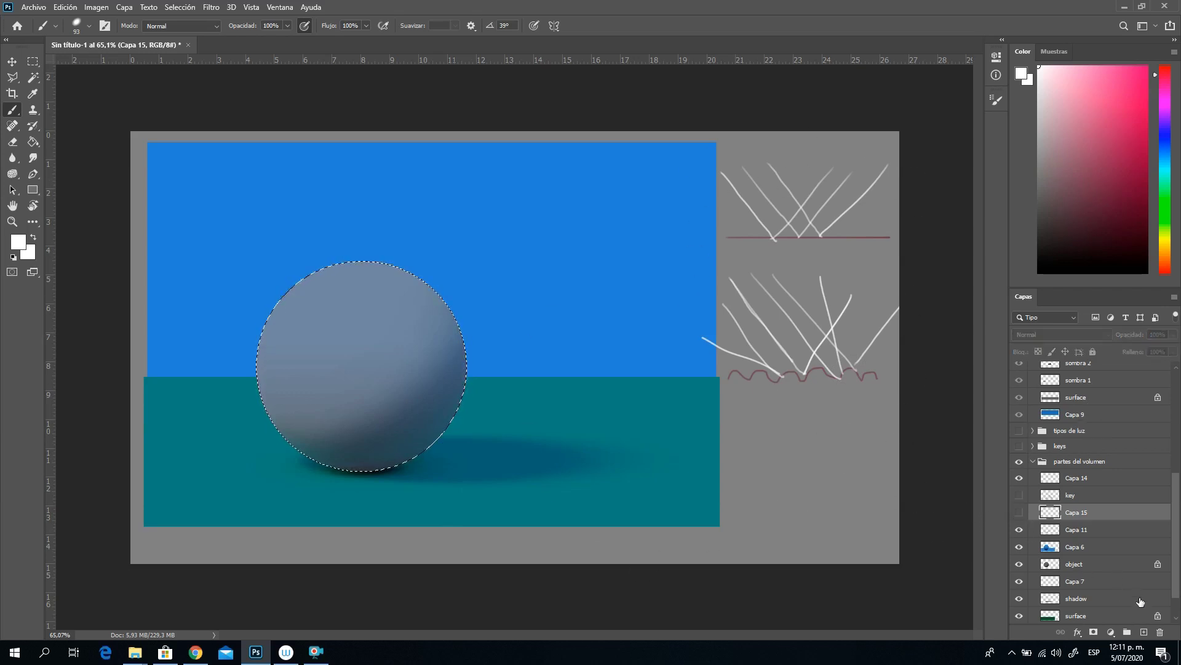
pyautogui.click(1143, 632)
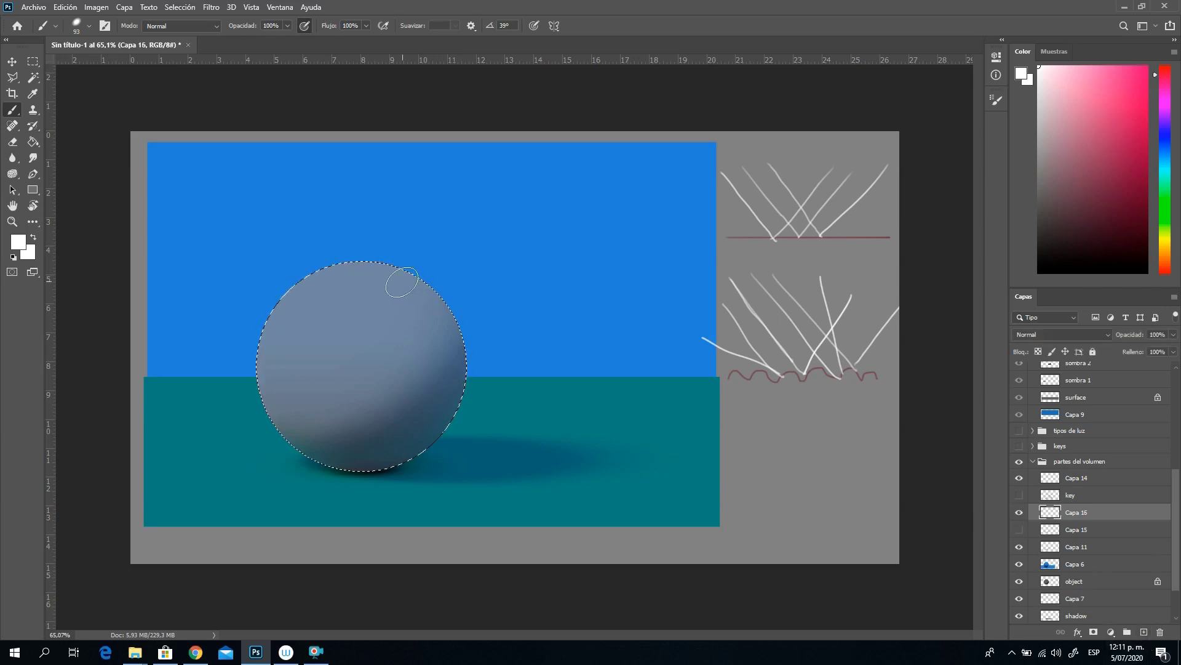
pyautogui.rightClick(347, 314)
pyautogui.moveTo(452, 352); pyautogui.dragTo(466, 345)
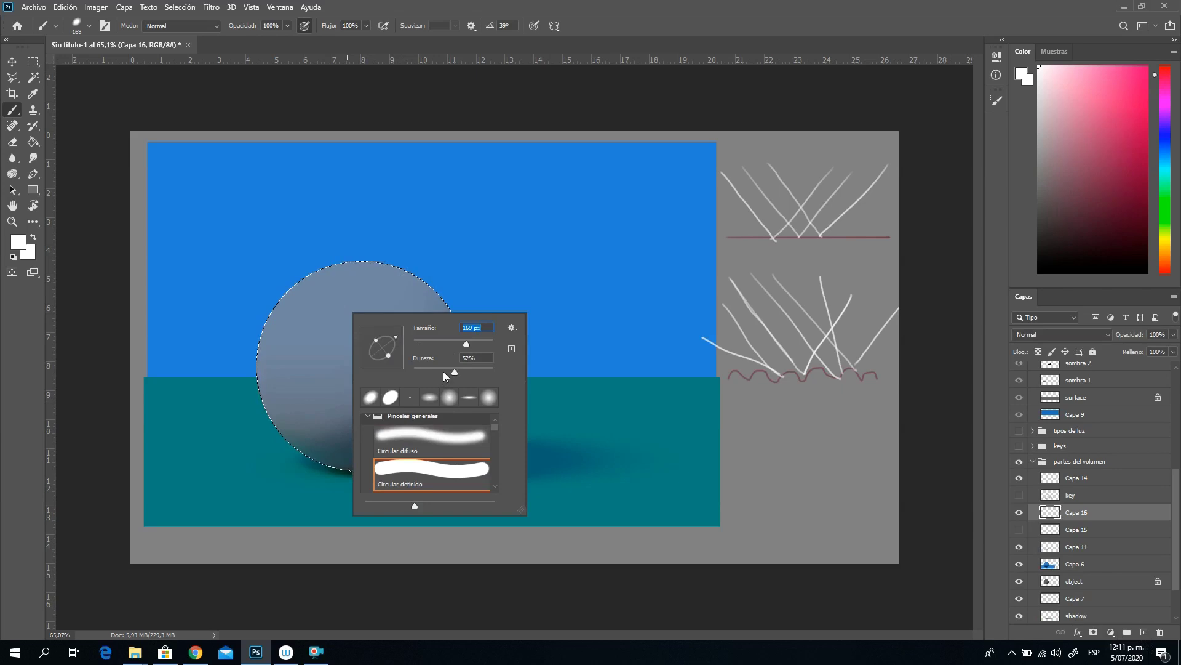
pyautogui.moveTo(455, 371); pyautogui.dragTo(431, 372)
pyautogui.moveTo(435, 371); pyautogui.dragTo(429, 370)
pyautogui.click(314, 312)
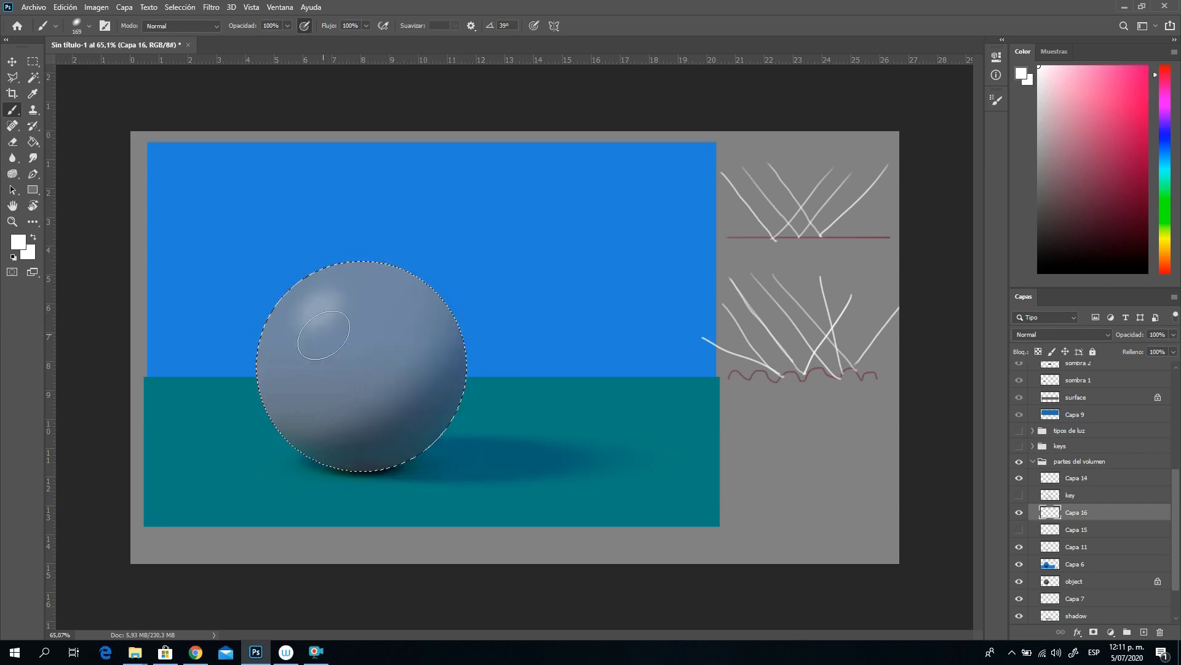
pyautogui.moveTo(312, 312)
pyautogui.mouseDown()
pyautogui.moveTo(313, 329)
pyautogui.moveTo(306, 318)
pyautogui.mouseUp()
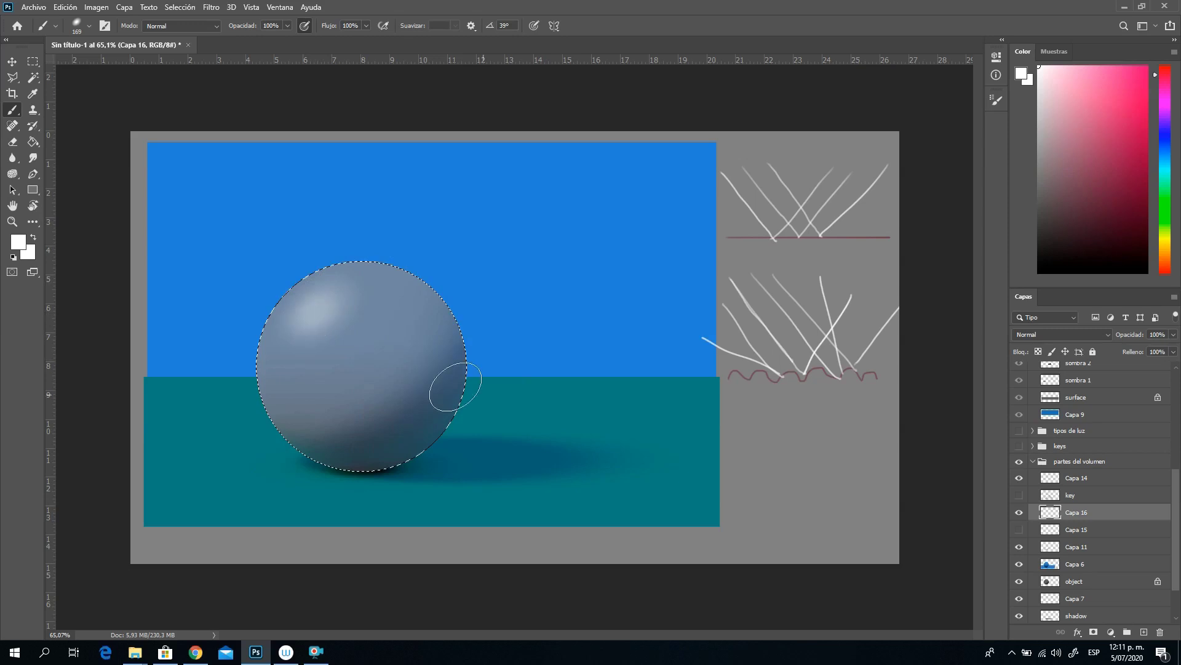
# Step: Compare the sharp highlight on Capa 15 with the softer one on Capa 16, and hide both layers
pyautogui.click(1019, 512)
pyautogui.click(1019, 529)
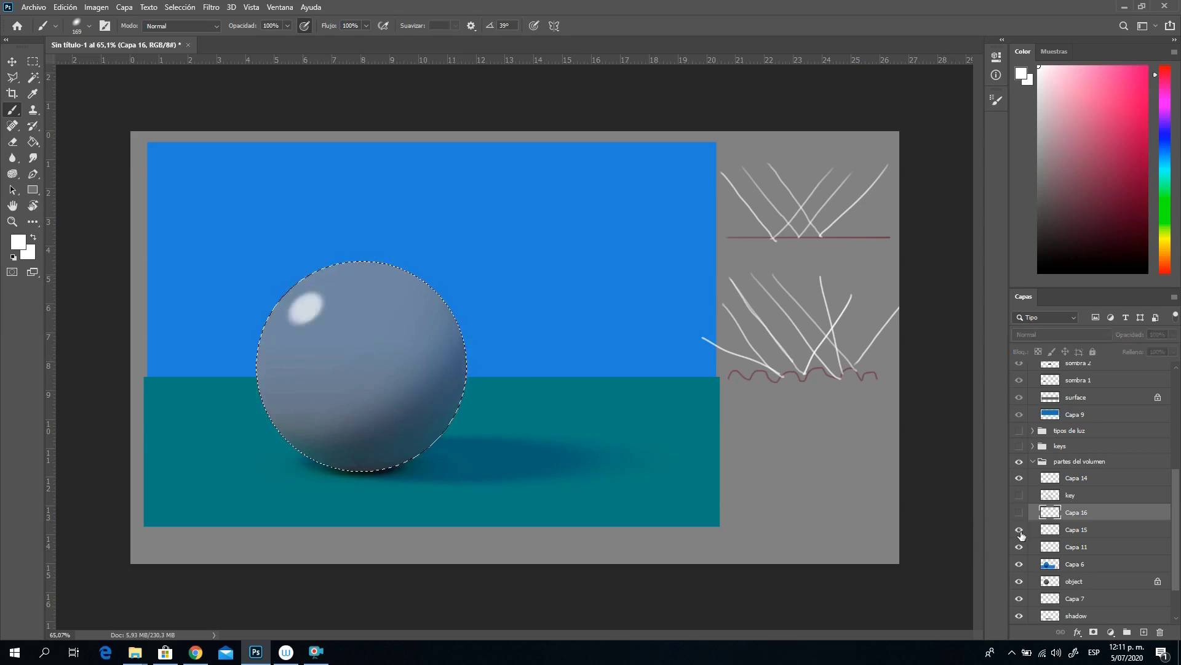
pyautogui.click(1020, 529)
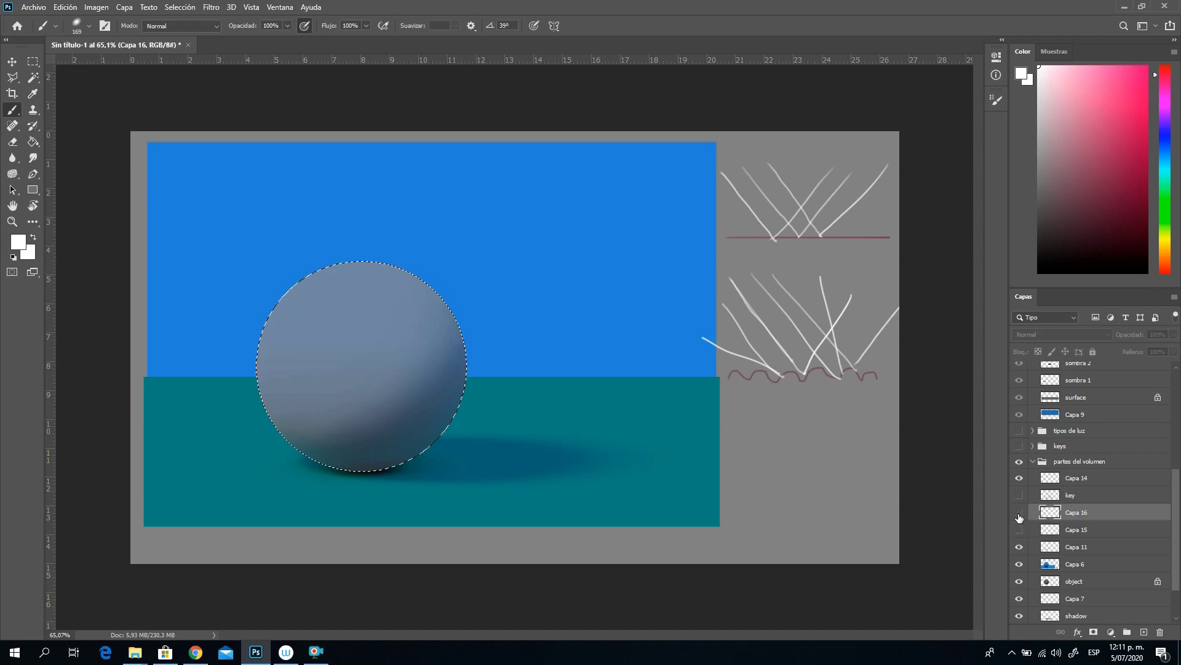
pyautogui.click(1018, 512)
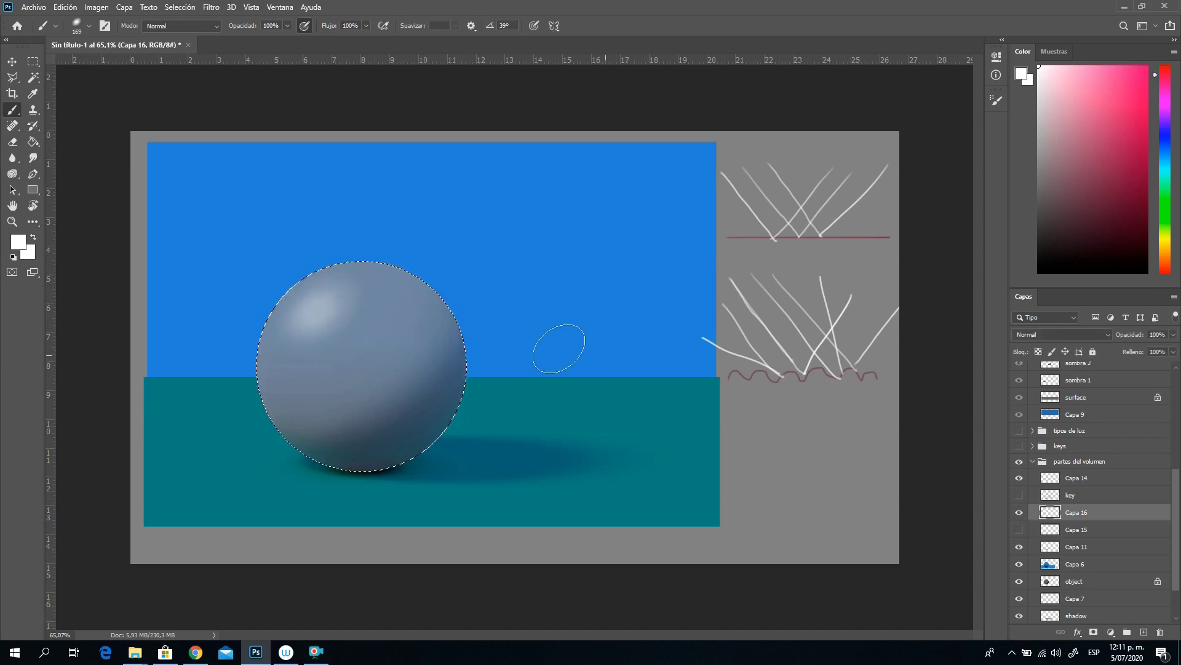
pyautogui.click(1019, 512)
pyautogui.click(1020, 530)
pyautogui.click(1019, 512)
pyautogui.click(1020, 512)
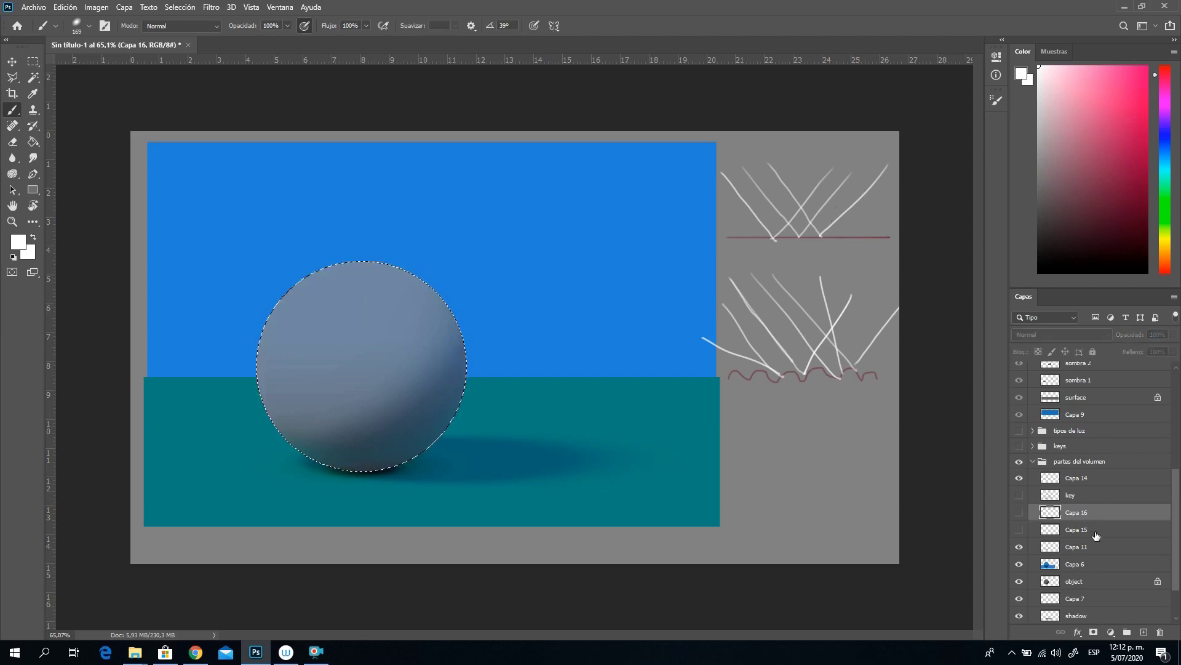
# Step: On a new layer, paint a broad, faint white highlight on the sphere's upper left with a much larger brush at 0% hardness
pyautogui.click(1144, 632)
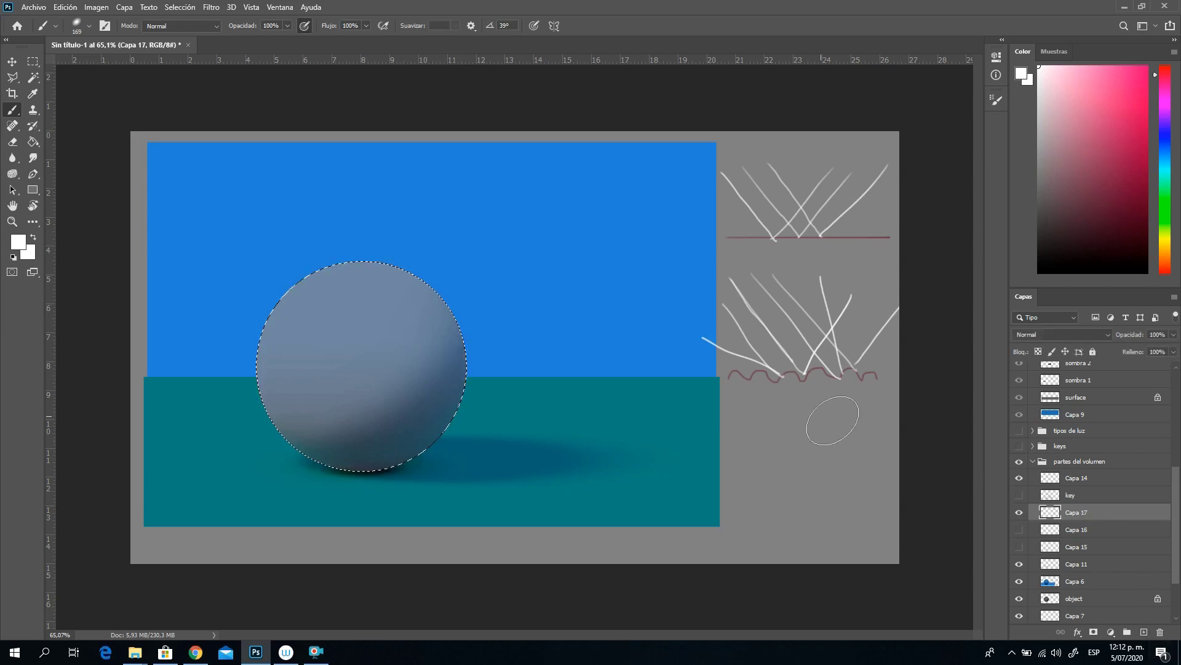
pyautogui.rightClick(397, 334)
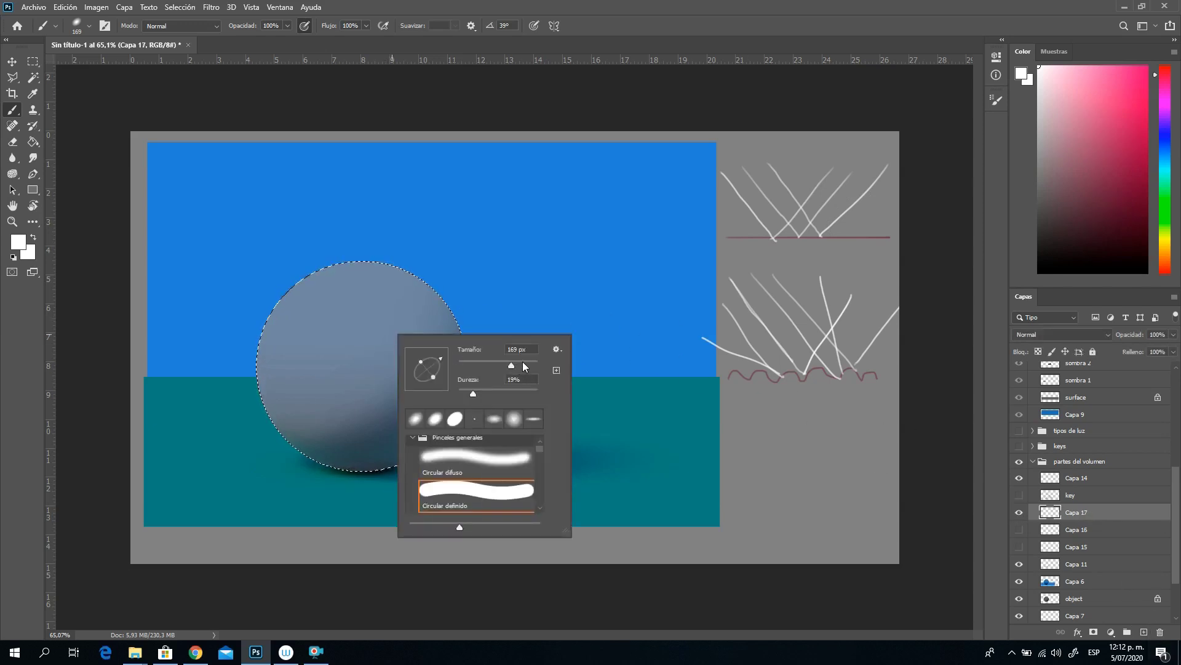
pyautogui.click(522, 361)
pyautogui.moveTo(473, 393); pyautogui.dragTo(423, 389)
pyautogui.click(525, 361)
pyautogui.click(324, 313)
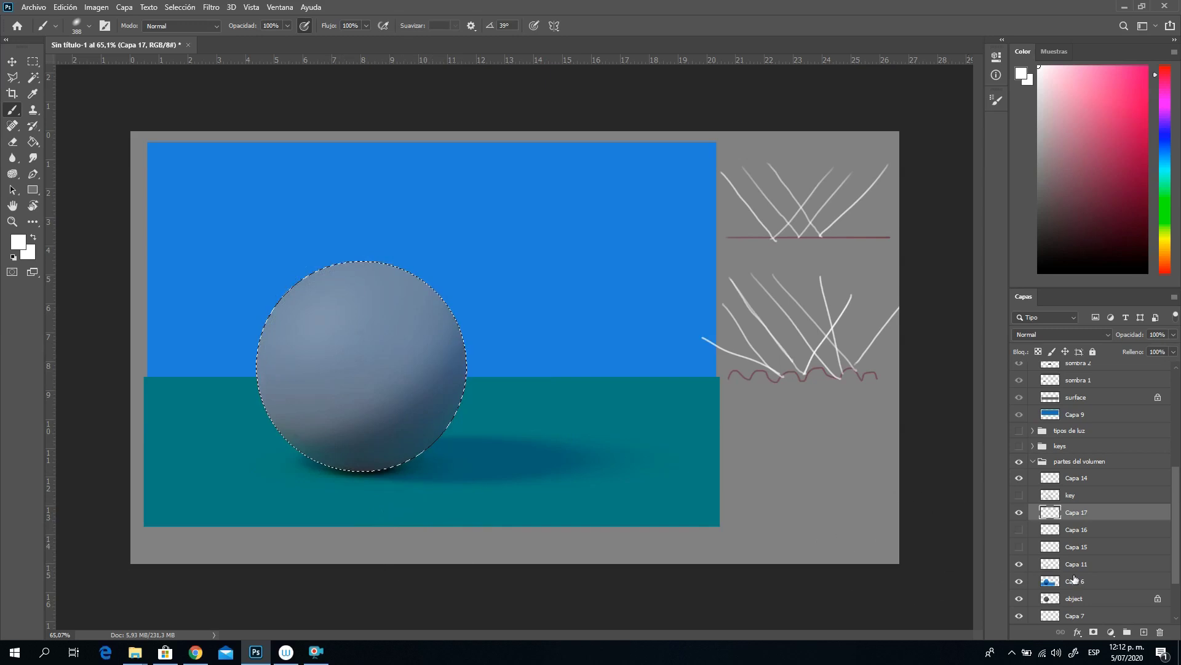
pyautogui.click(1020, 513)
pyautogui.click(1023, 513)
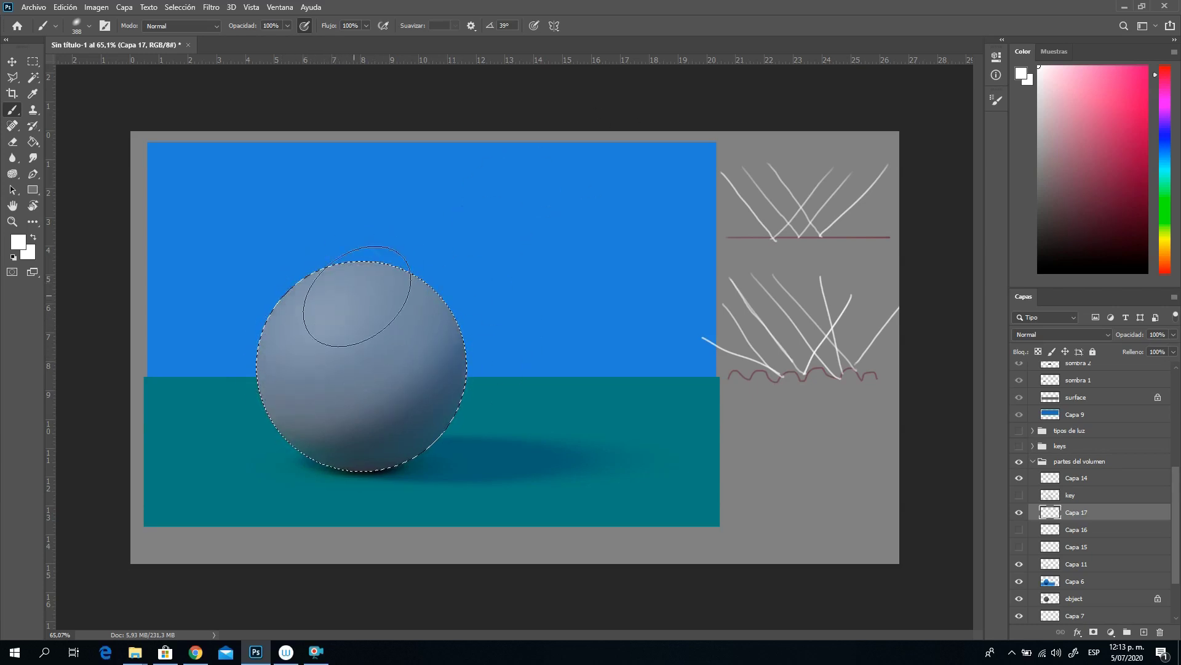
# Step: Hide Capa 17, view the highlights on Capa 16 and Capa 15 in turn, and leave only Capa 15's showing
pyautogui.click(1019, 512)
pyautogui.click(1019, 529)
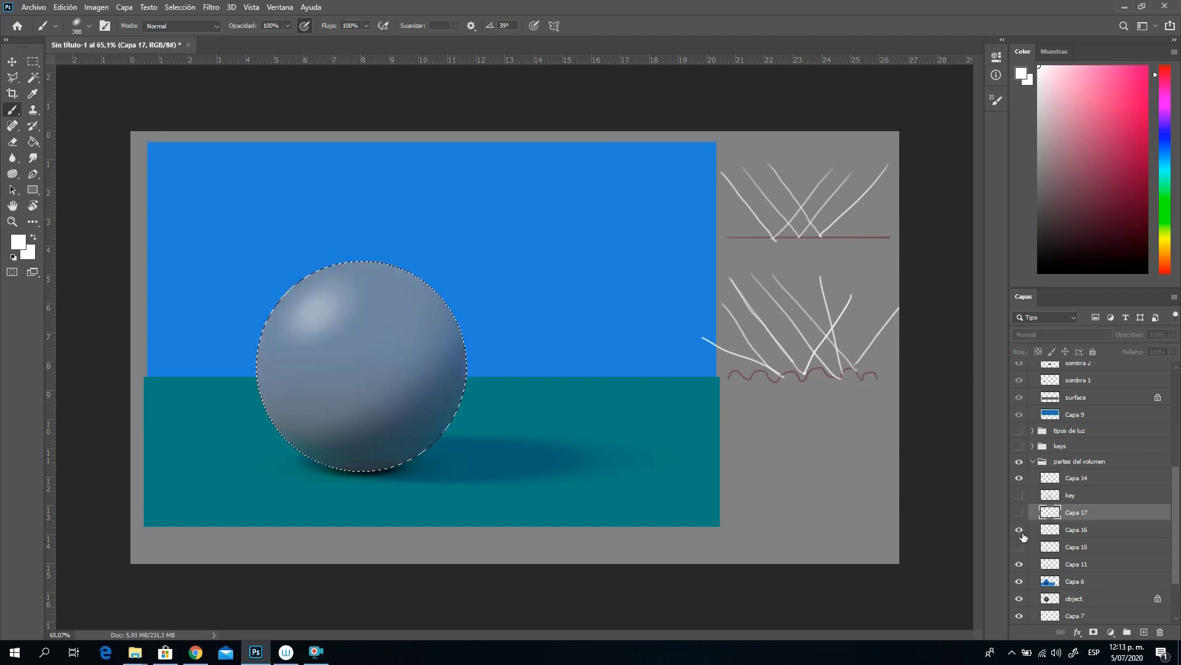
pyautogui.click(1019, 529)
pyautogui.click(1019, 547)
pyautogui.click(1019, 564)
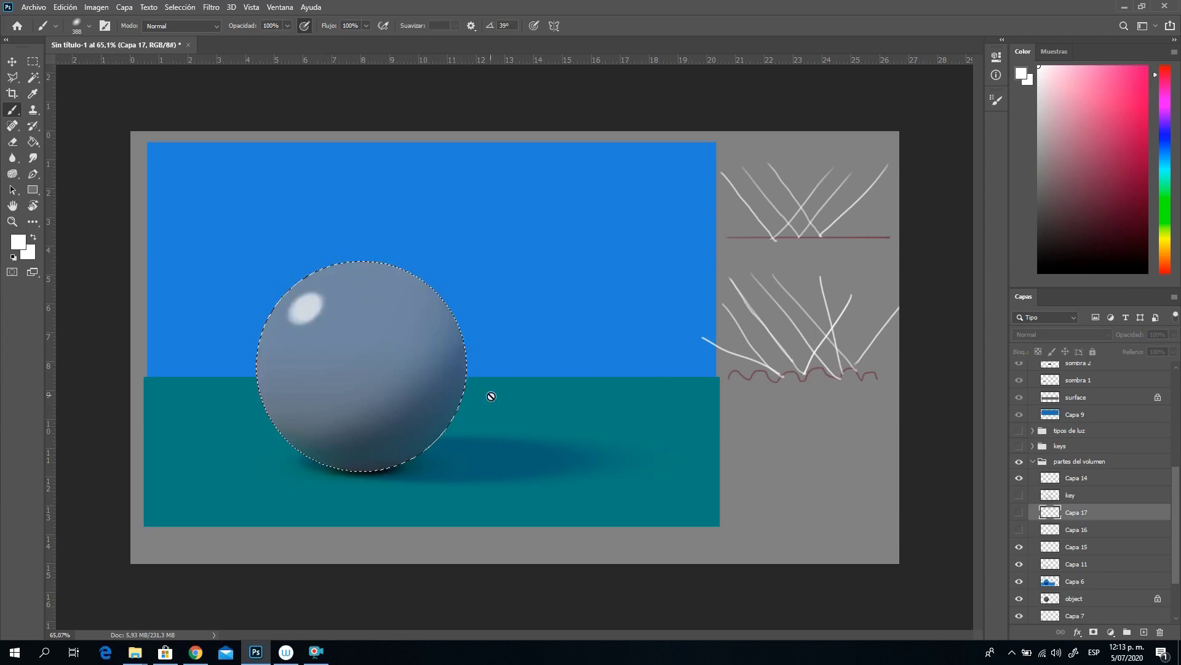
# Step: Brighten the sharp highlight on Capa 15 with white dabs from an 84 px brush at 0% hardness, and clear the selection
pyautogui.rightClick(471, 365)
pyautogui.moveTo(565, 398); pyautogui.dragTo(550, 397)
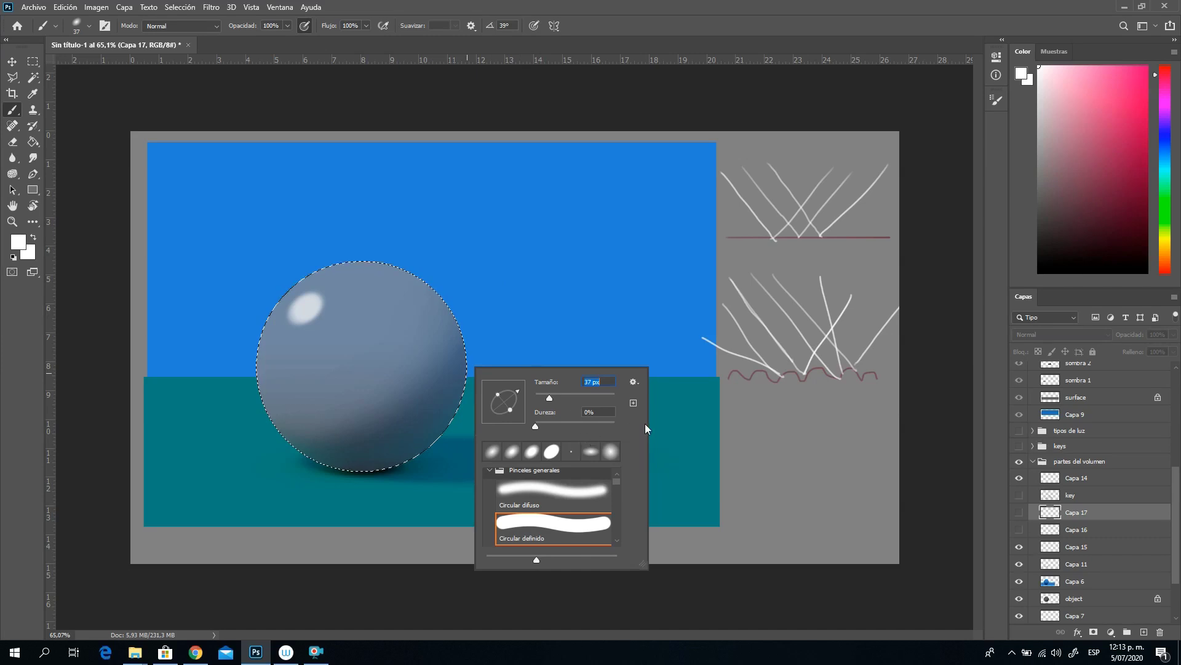
pyautogui.click(1068, 542)
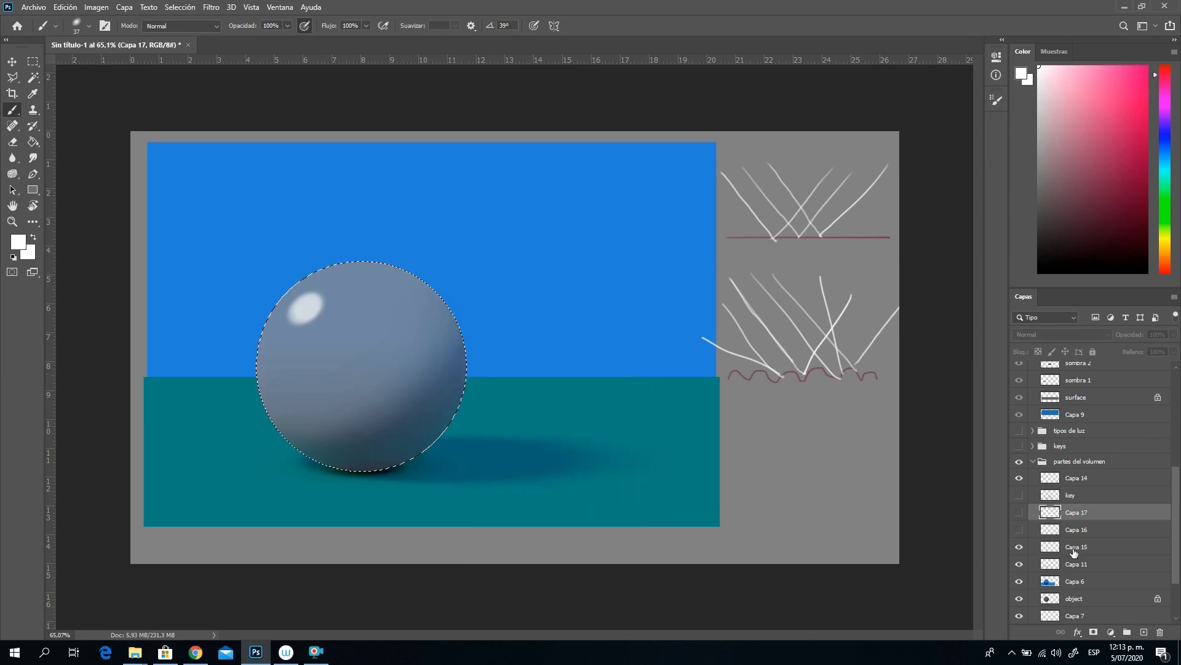
pyautogui.click(1067, 546)
pyautogui.rightClick(311, 315)
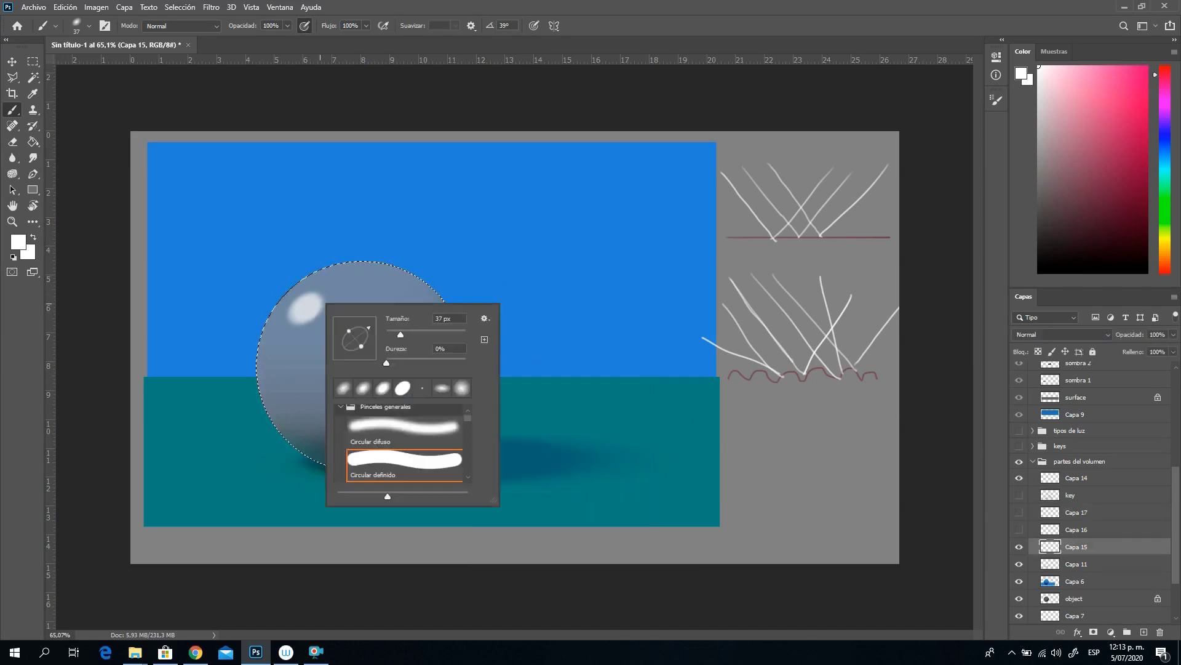
pyautogui.click(407, 333)
pyautogui.click(419, 333)
pyautogui.click(307, 305)
pyautogui.click(310, 308)
pyautogui.click(310, 311)
pyautogui.click(314, 317)
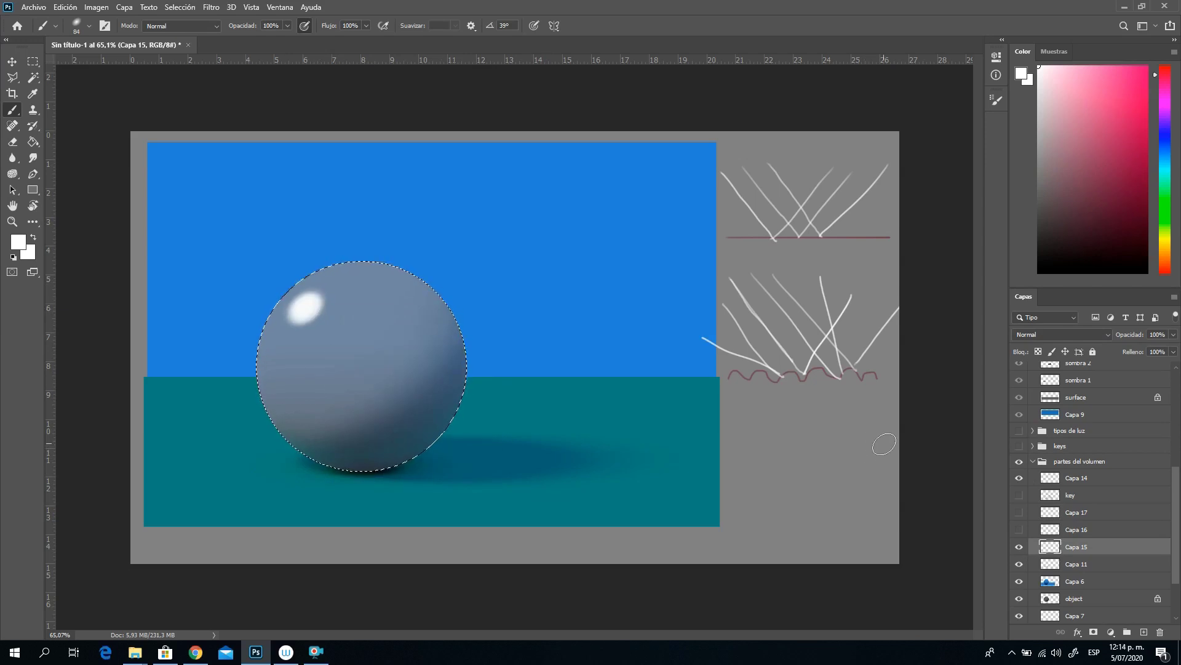
pyautogui.hotkey('ctrl', 'd')
# Step: Show Capa 16 in place of Capa 15 and brighten the centre of its soft highlight with white
pyautogui.click(1019, 529)
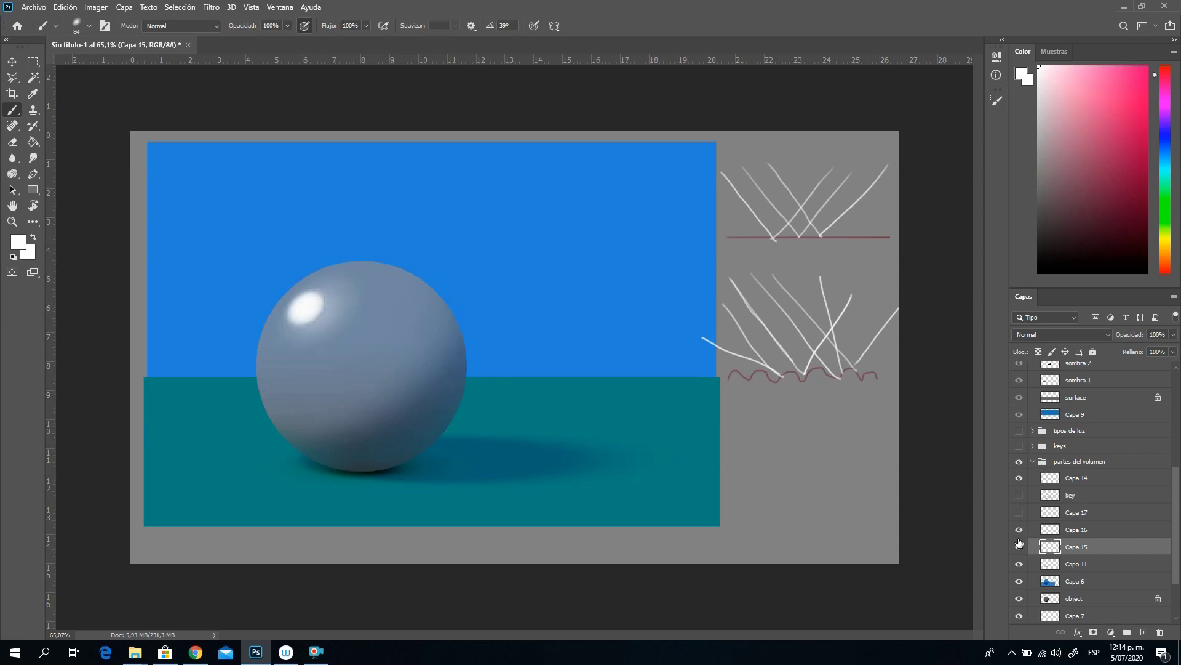
pyautogui.click(1019, 547)
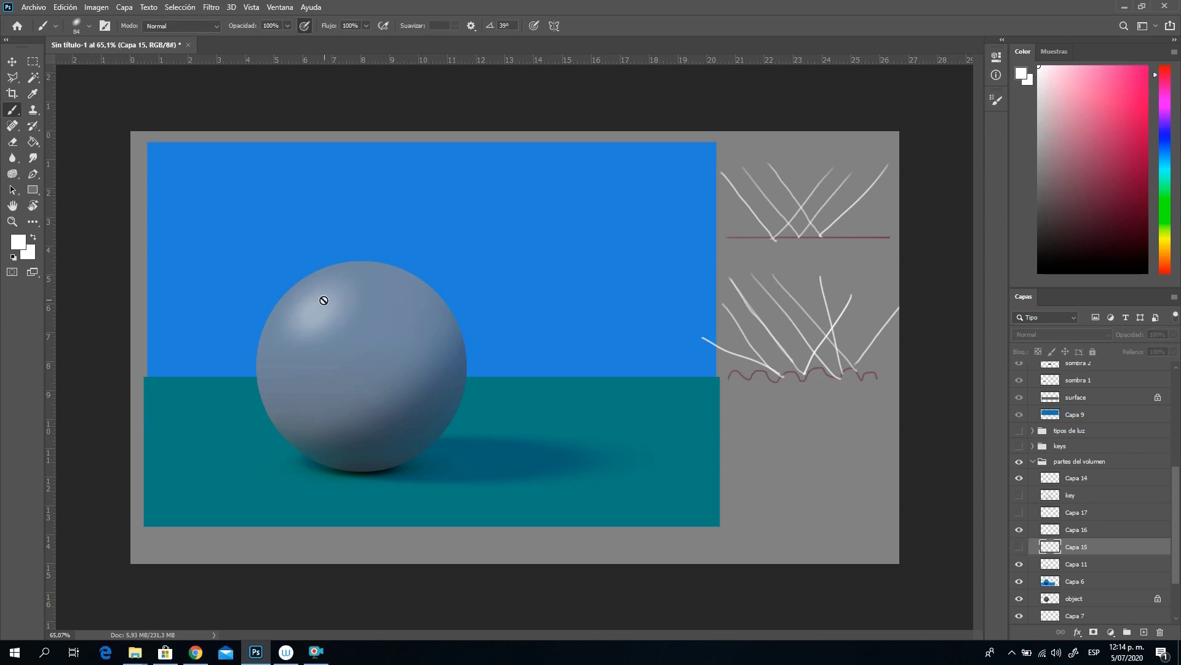
pyautogui.click(1074, 529)
pyautogui.moveTo(334, 314)
pyautogui.mouseDown()
pyautogui.moveTo(312, 312)
pyautogui.moveTo(328, 330)
pyautogui.mouseUp()
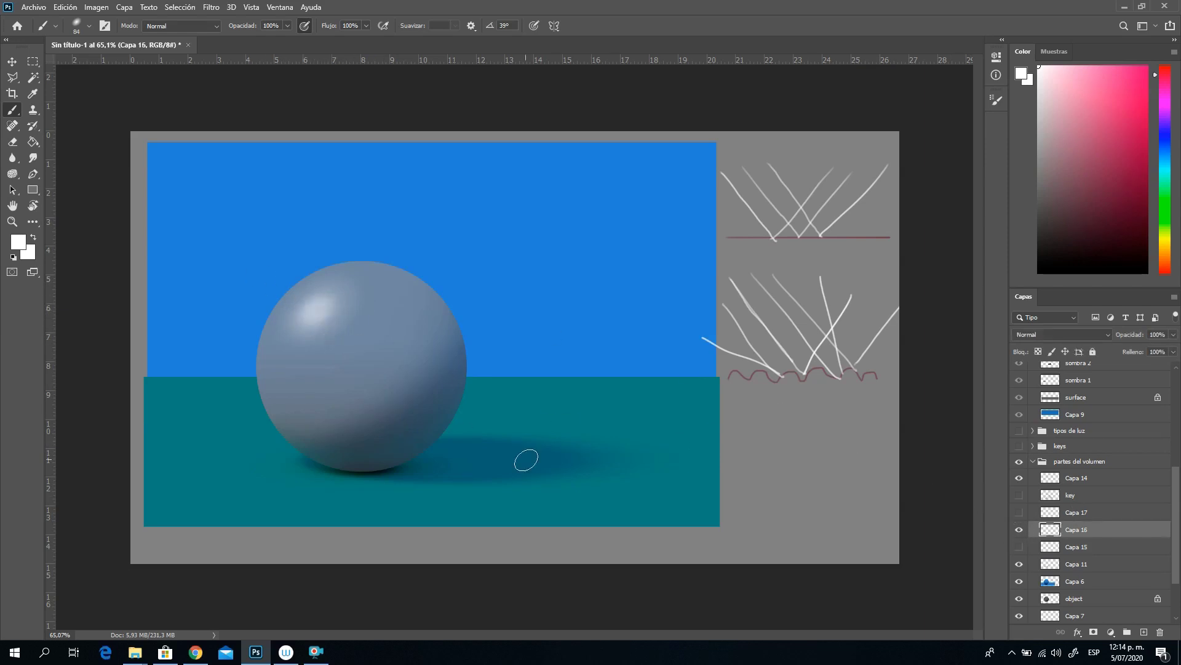
# Step: Compare the highlights on Capa 15, Capa 16 and Capa 17 one at a time, and leave only Capa 16's showing
pyautogui.click(1020, 529)
pyautogui.click(1020, 530)
pyautogui.click(1019, 530)
pyautogui.click(1019, 547)
pyautogui.click(1020, 547)
pyautogui.click(1020, 529)
pyautogui.click(1019, 529)
pyautogui.click(1020, 512)
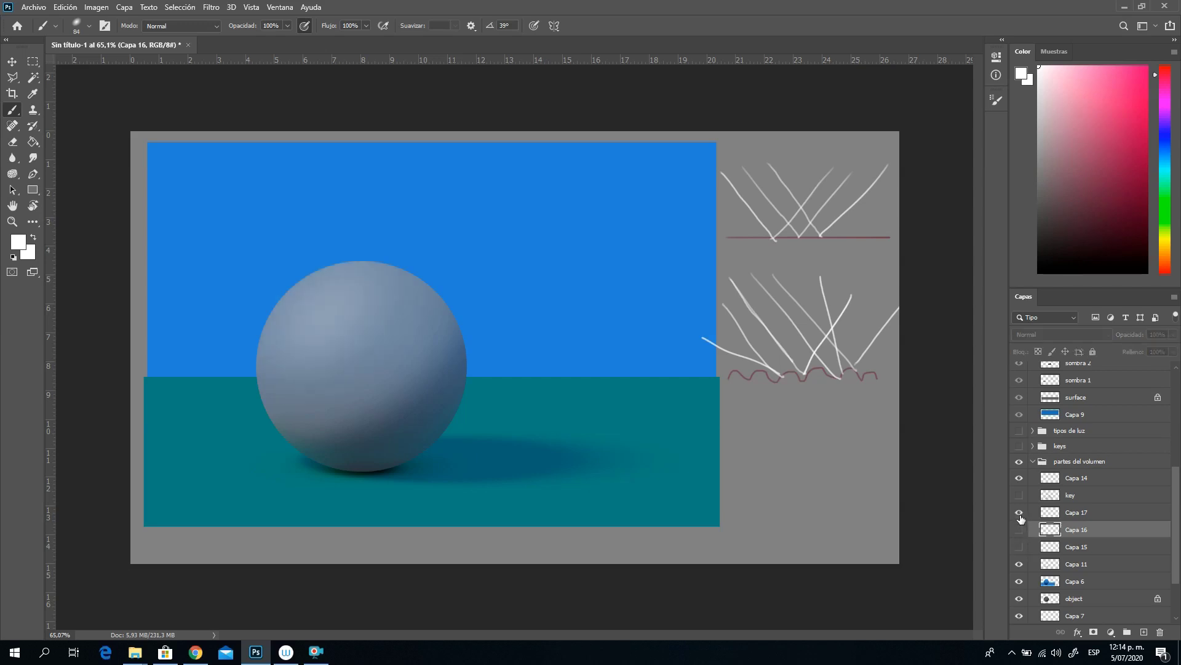
pyautogui.click(1020, 513)
pyautogui.click(1020, 547)
pyautogui.click(1020, 547)
pyautogui.click(1020, 530)
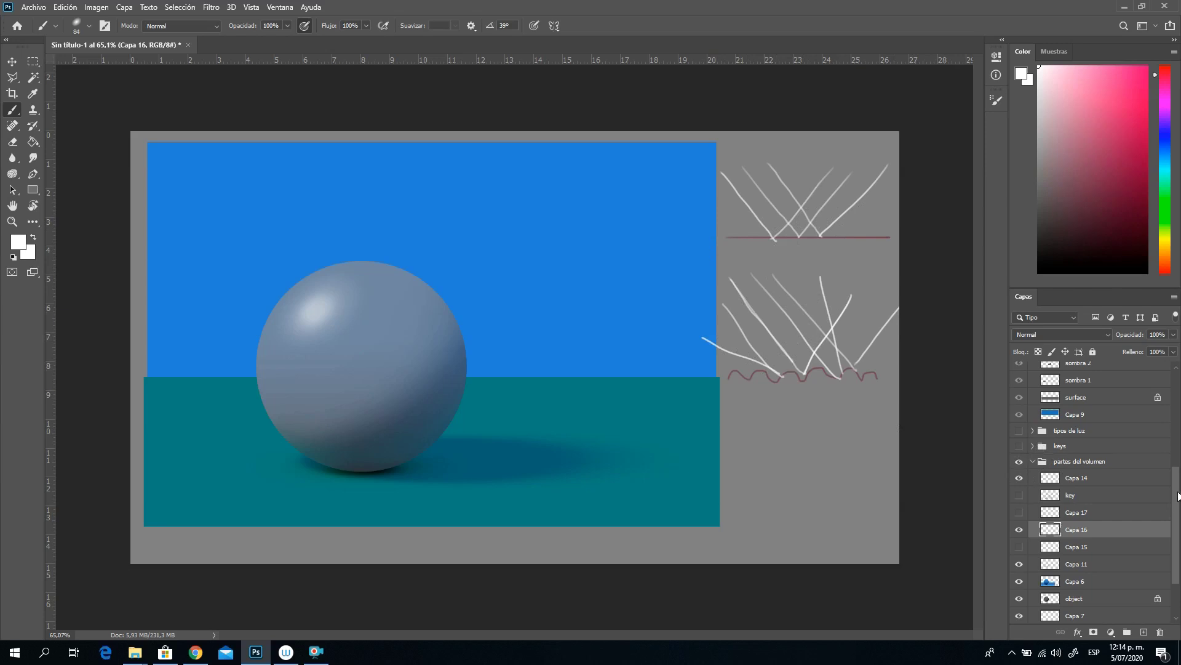
# Step: Hide the partes del volumen group and show the luz y forma spot light group instead
pyautogui.scroll(3, 1179, 494)
pyautogui.click(1022, 515)
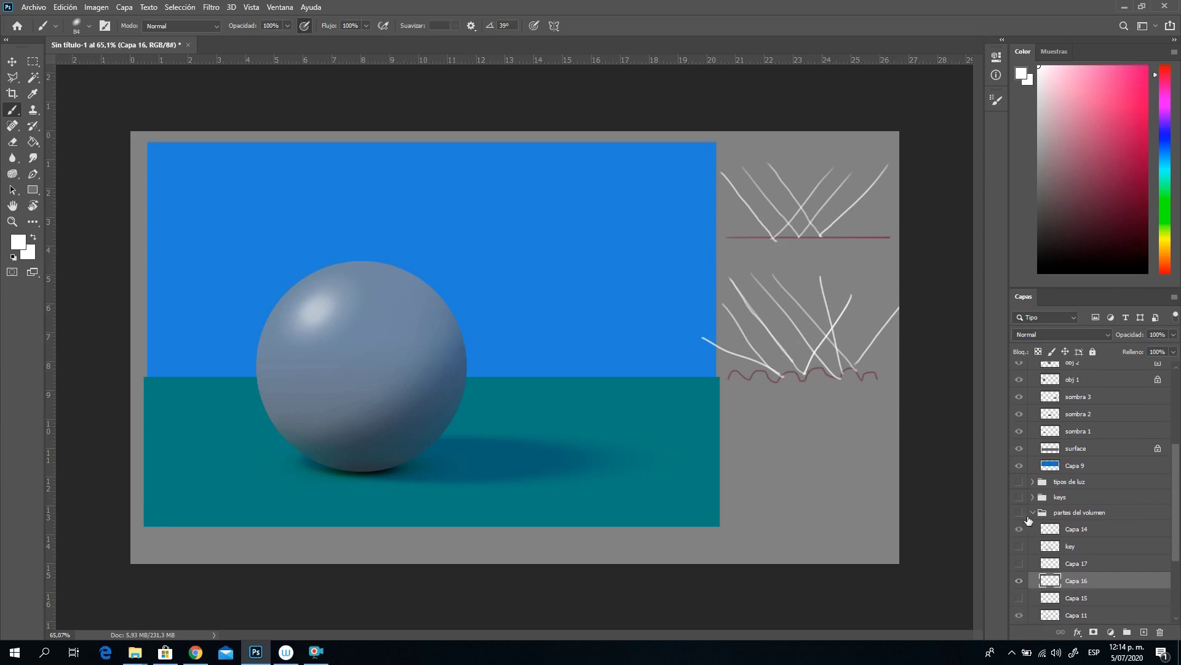
pyautogui.moveTo(1178, 472); pyautogui.dragTo(1179, 417)
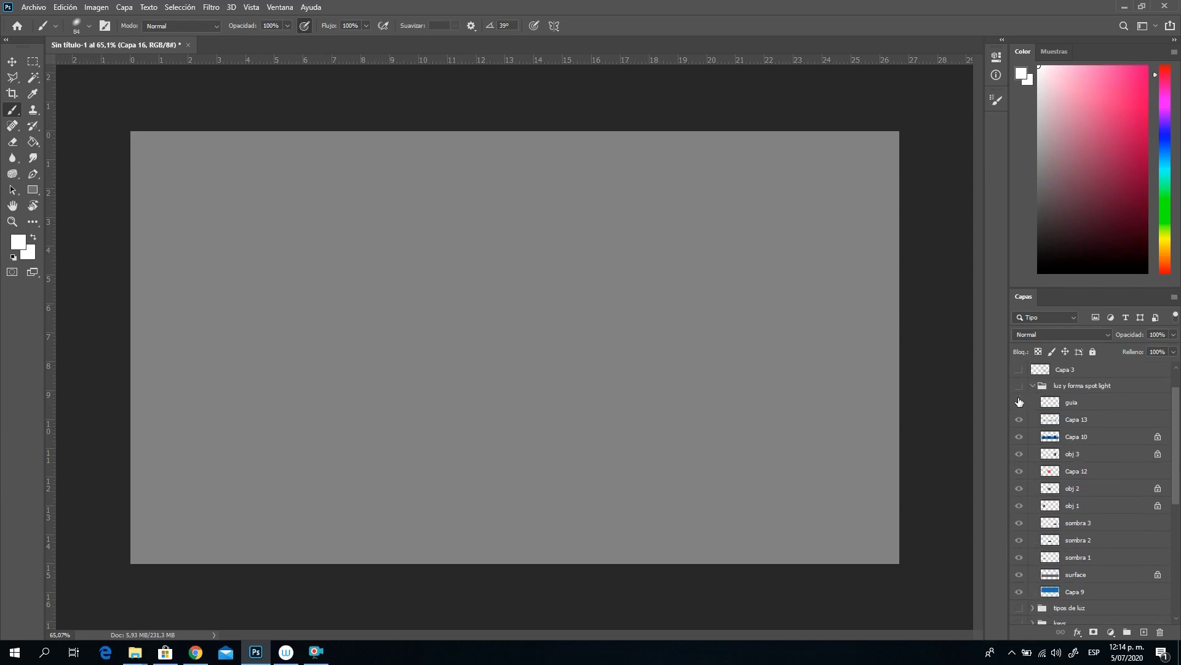
pyautogui.click(1019, 385)
# Step: Add a new empty layer directly above Capa 13 in the luz y forma spot light group
pyautogui.click(1078, 403)
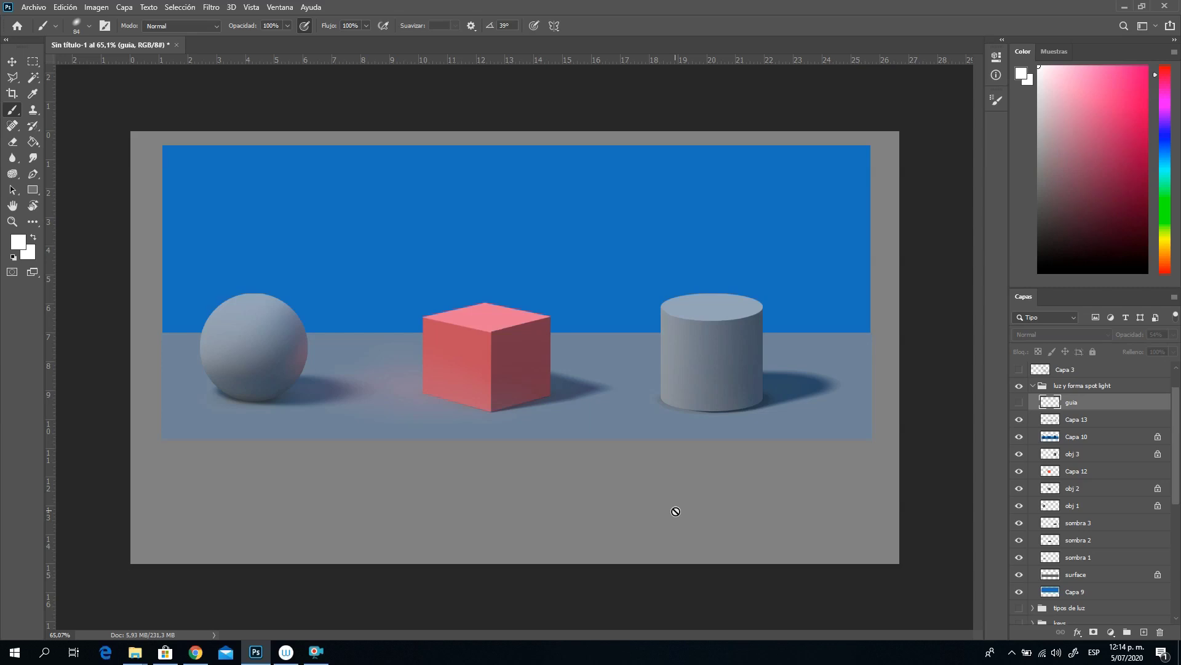
pyautogui.click(1079, 422)
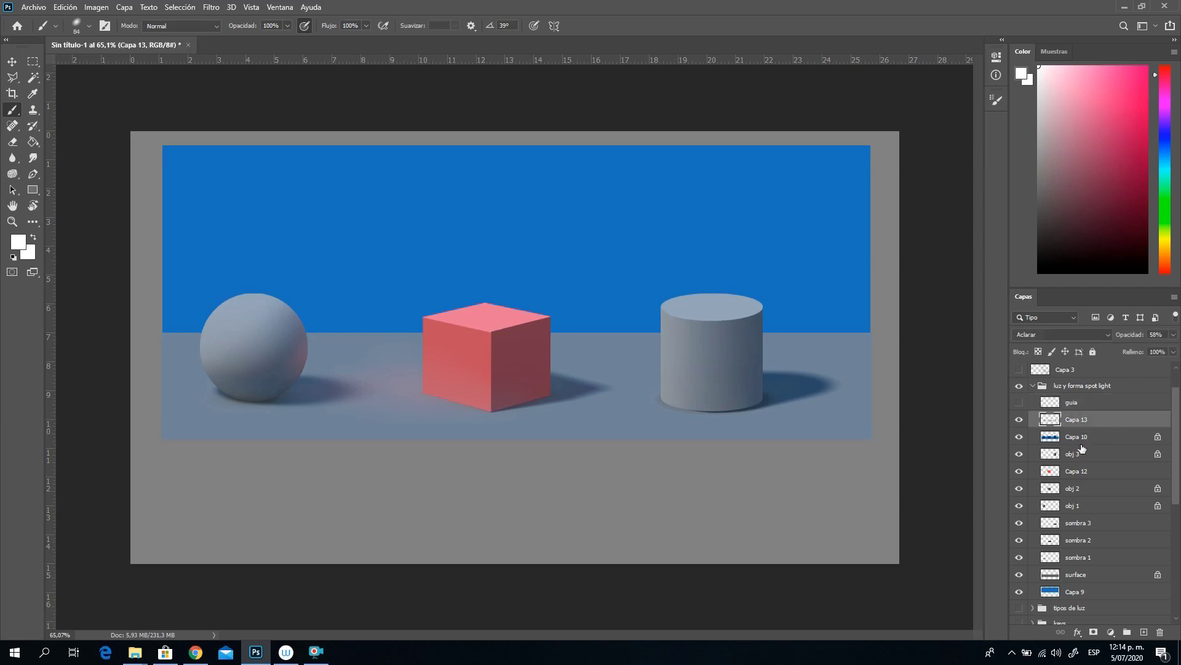
pyautogui.click(1143, 633)
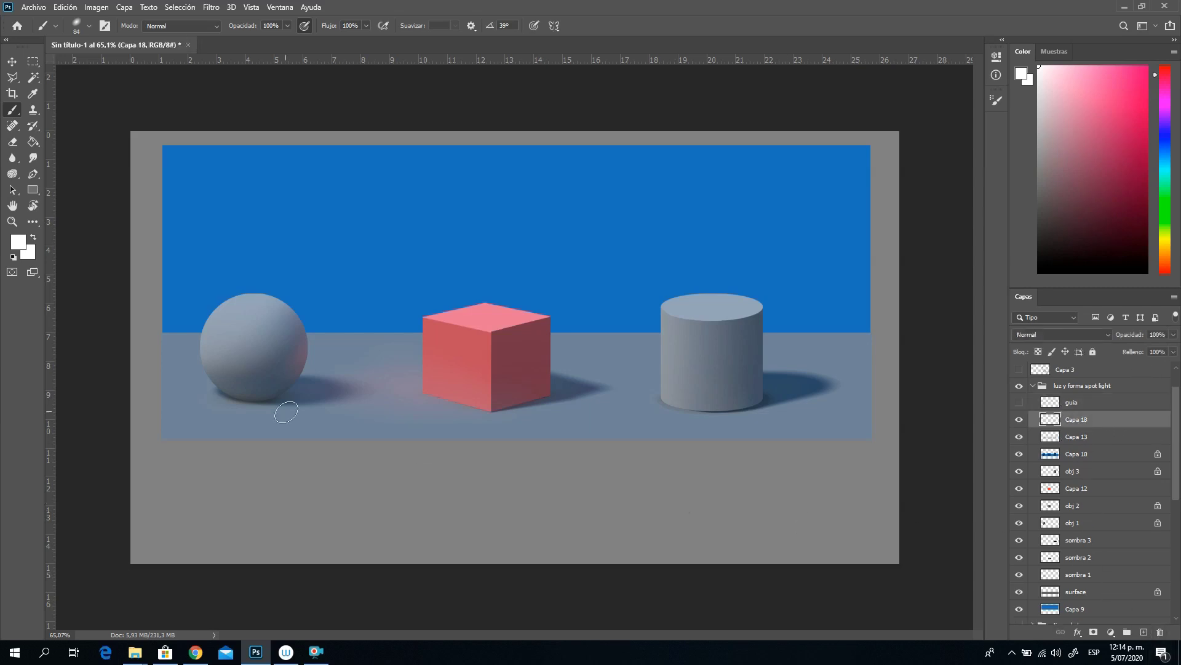
# Step: Select the sphere's shape from obj 1, paint a soft white highlight on its lit side with a 56 px brush, and clear the selection
pyautogui.click(12, 223)
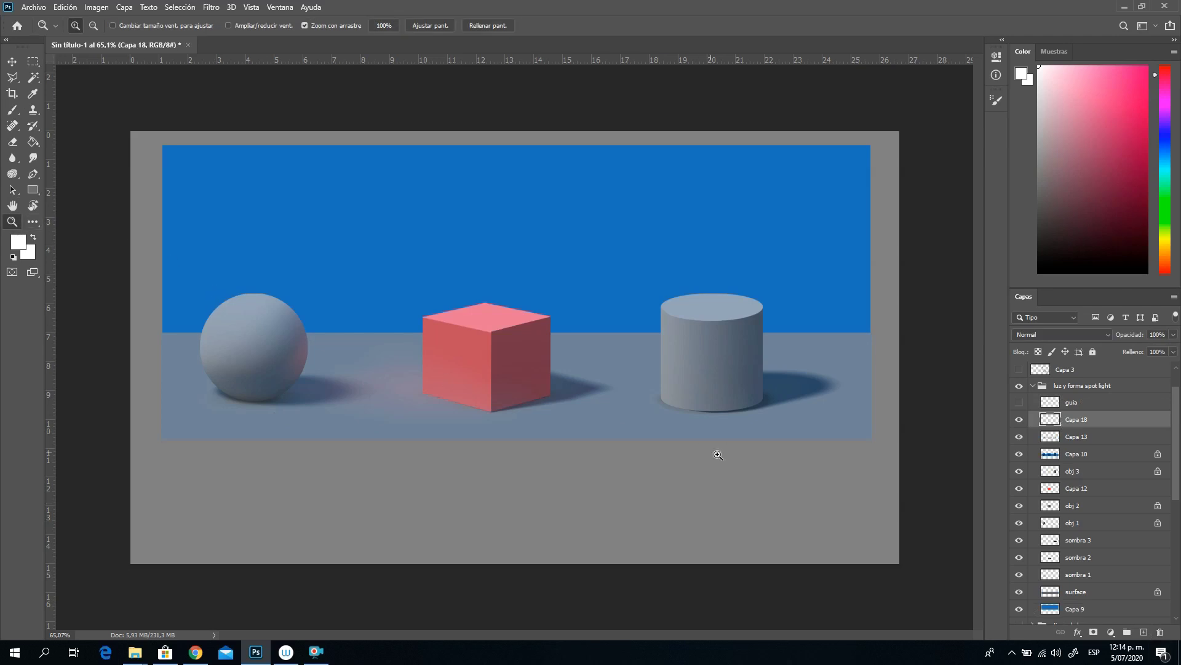
pyautogui.moveTo(256, 322); pyautogui.dragTo(330, 377)
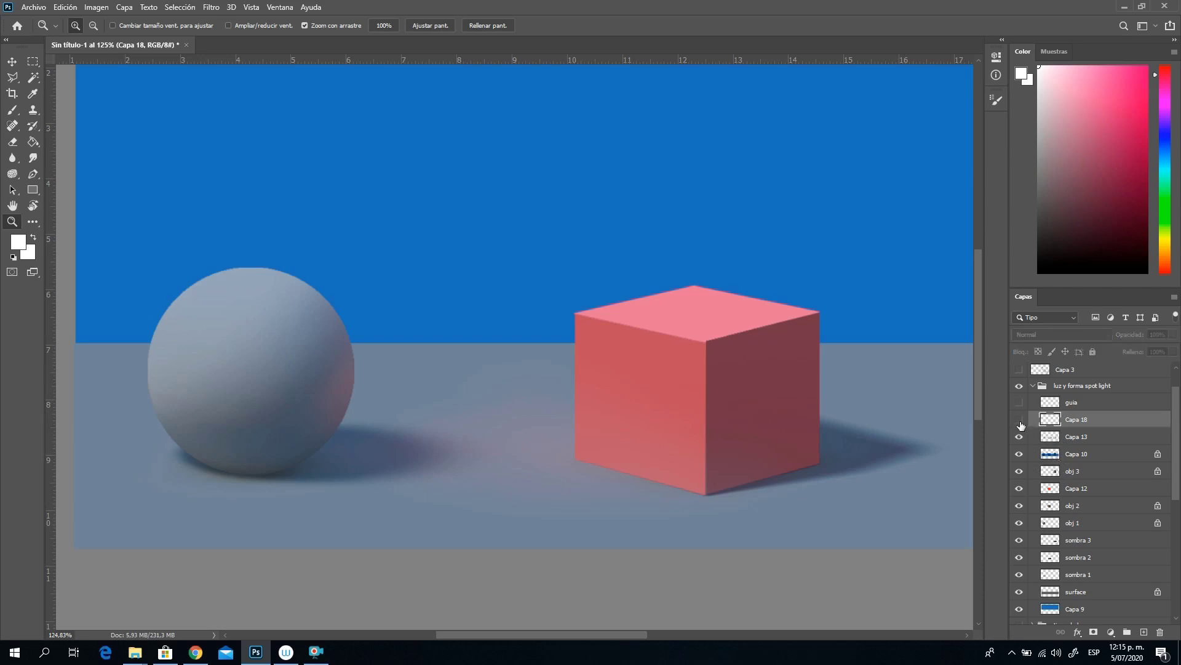
pyautogui.keyDown('ctrl'); pyautogui.click(1047, 524); pyautogui.keyUp('ctrl')
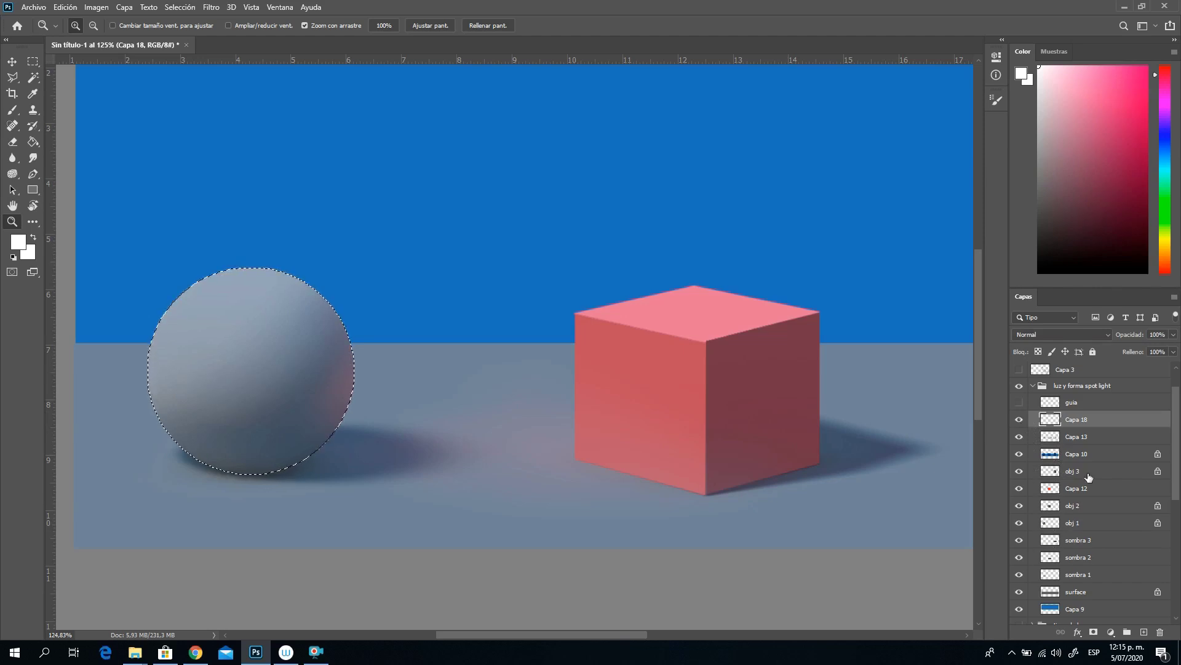
pyautogui.click(12, 109)
pyautogui.rightClick(336, 327)
pyautogui.moveTo(417, 355); pyautogui.dragTo(413, 349)
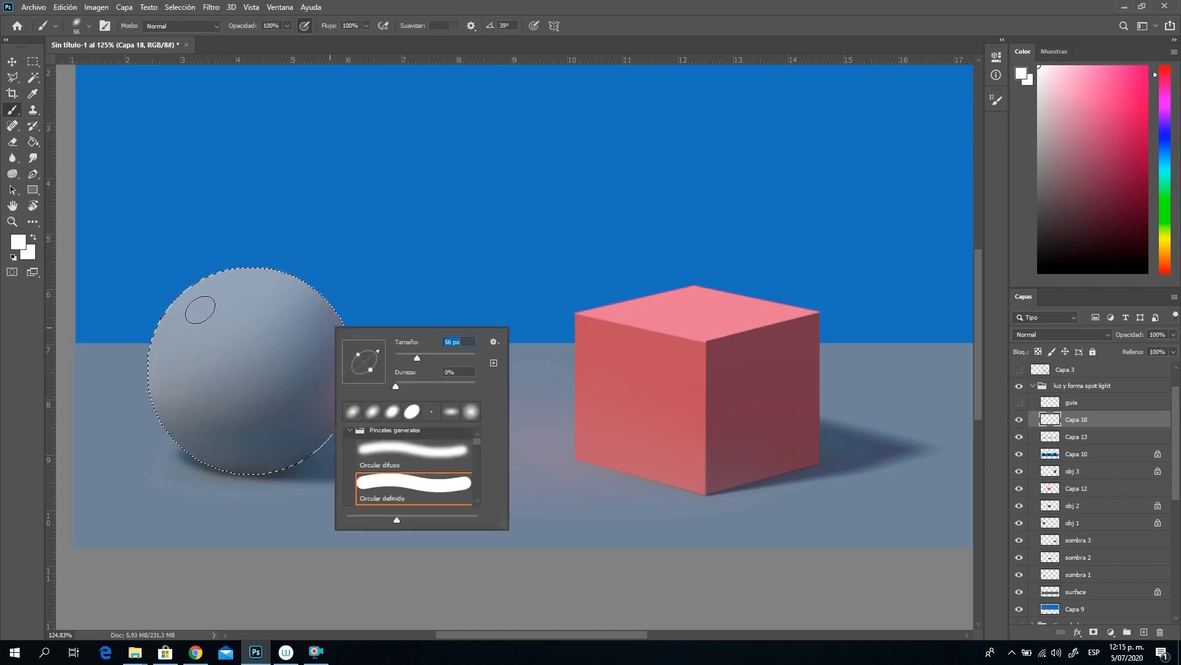
pyautogui.moveTo(200, 307); pyautogui.dragTo(213, 308)
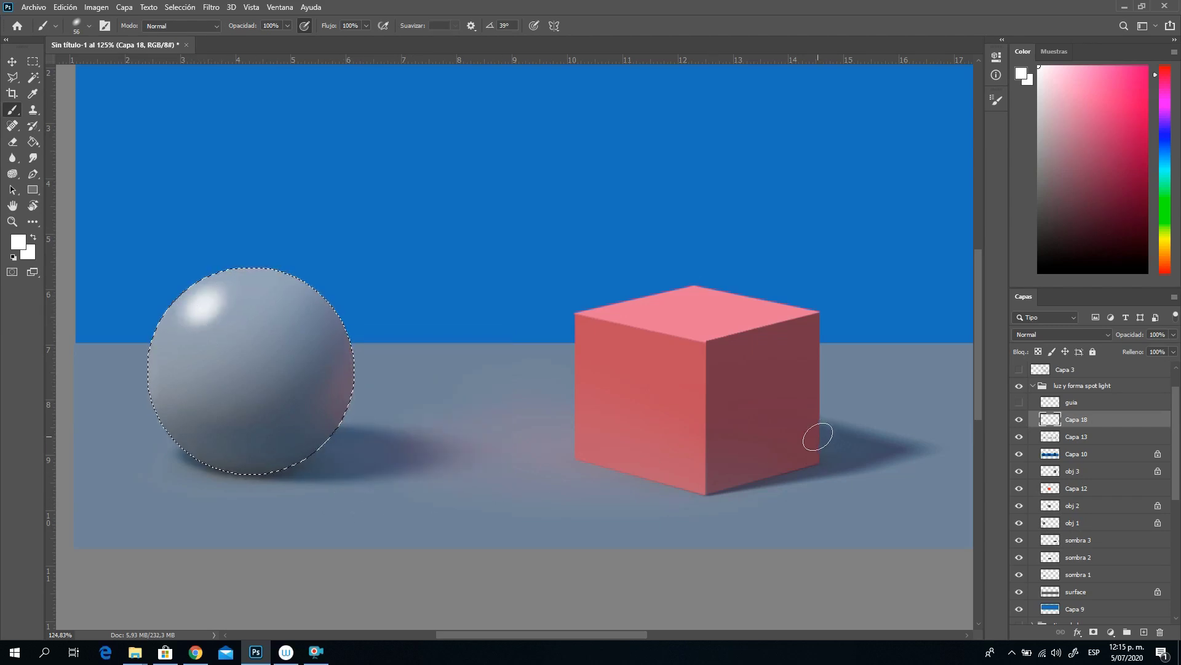
pyautogui.hotkey('ctrl', 'd')
# Step: Select the cube's shape from Capa 12 and paint thin white highlights along its front top edge and central vertical edge with a 7 px brush
pyautogui.moveTo(619, 633); pyautogui.dragTo(667, 637)
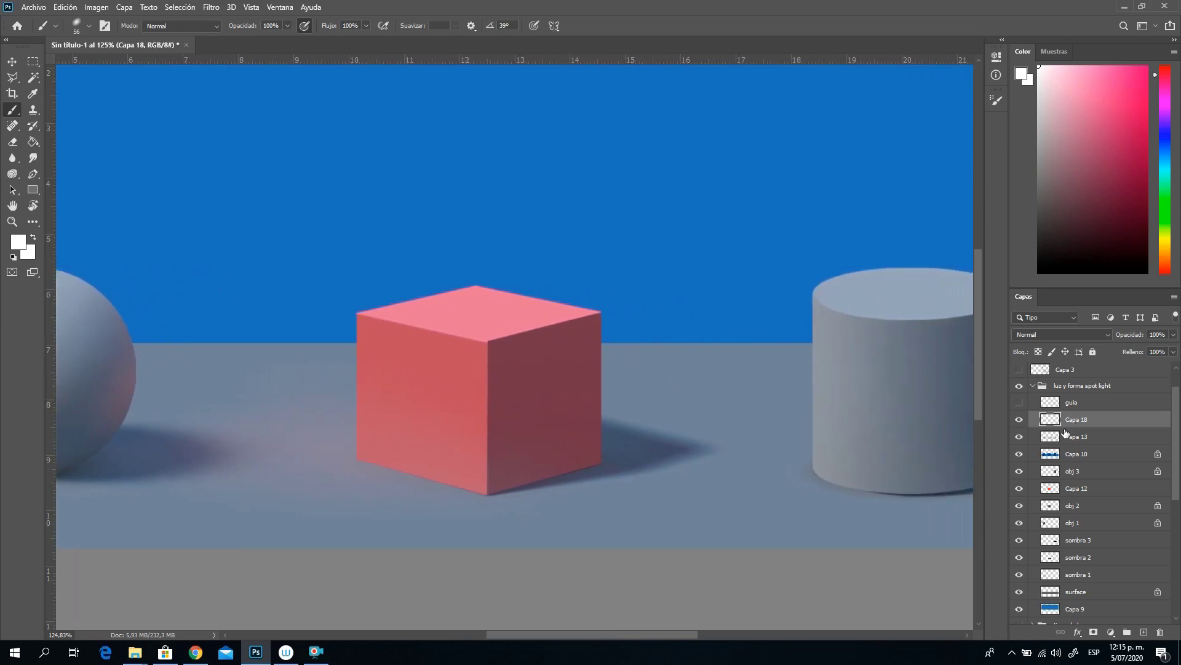
pyautogui.keyDown('ctrl'); pyautogui.click(1051, 489); pyautogui.keyUp('ctrl')
pyautogui.rightClick(246, 231)
pyautogui.moveTo(324, 245); pyautogui.dragTo(307, 249)
pyautogui.press('Return')
pyautogui.rightClick(401, 258)
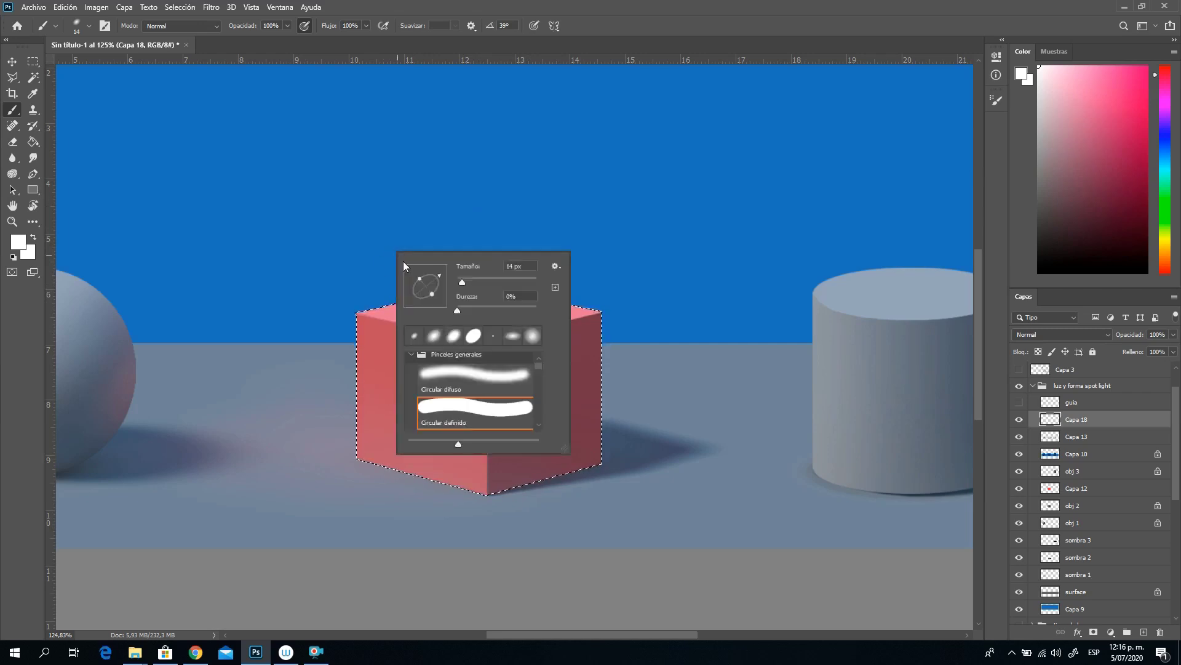
pyautogui.click(460, 278)
pyautogui.click(408, 182)
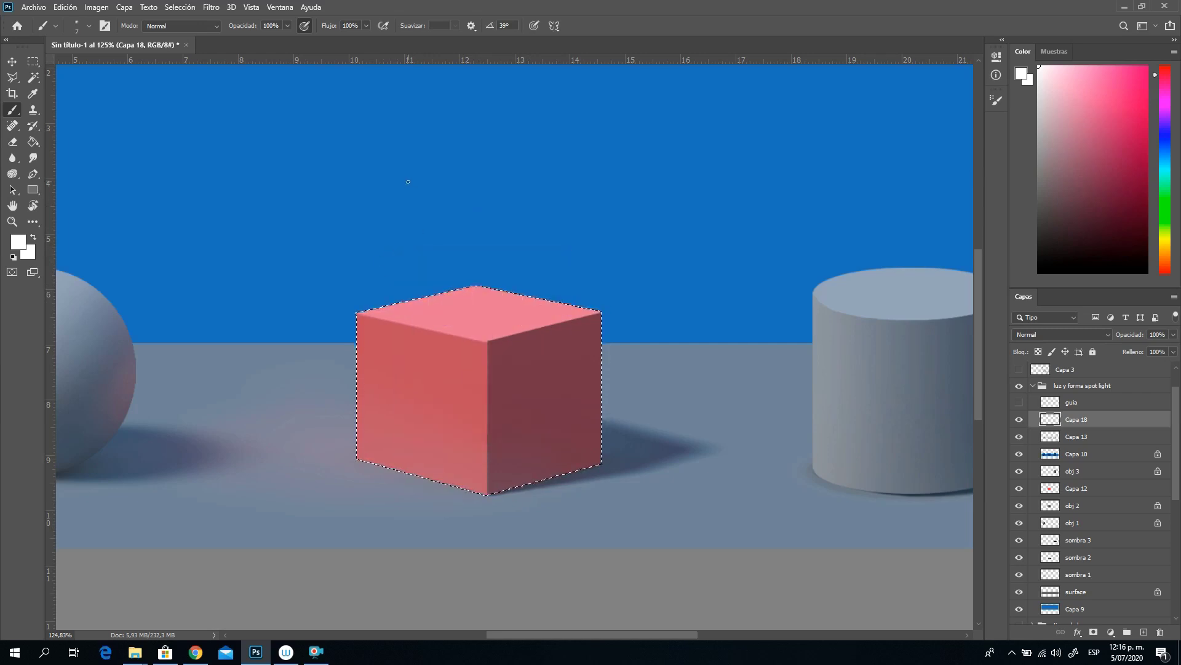
pyautogui.hscroll(-5, 369, 308)
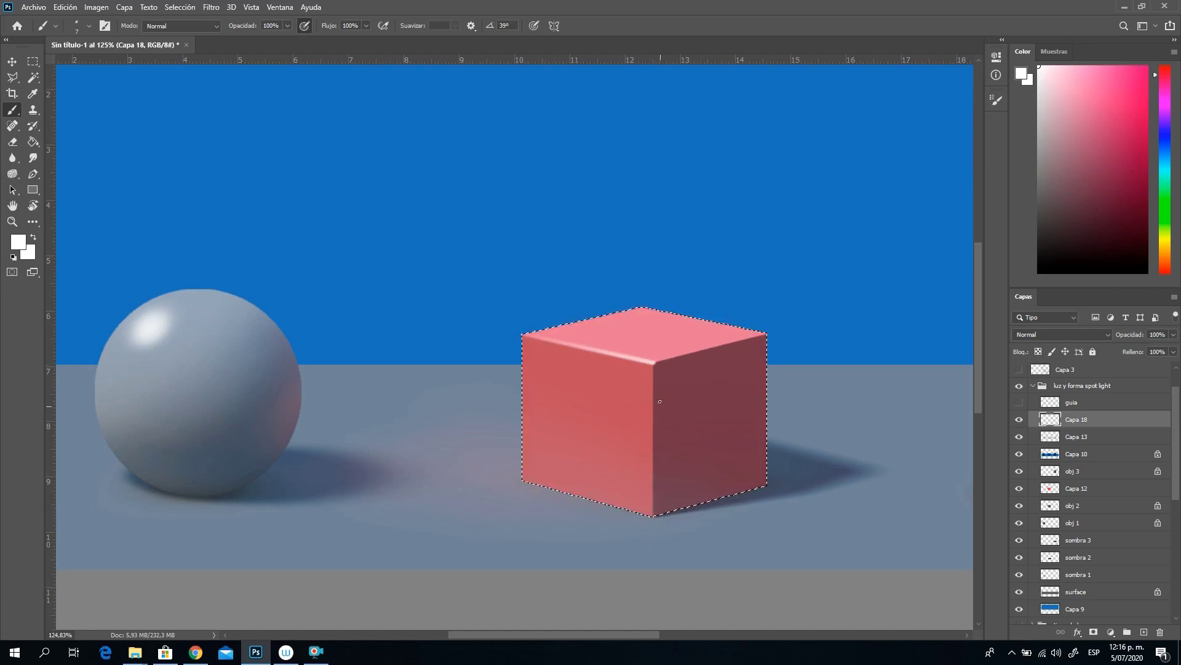
pyautogui.keyDown('shift'); pyautogui.click(650, 487); pyautogui.keyUp('shift')
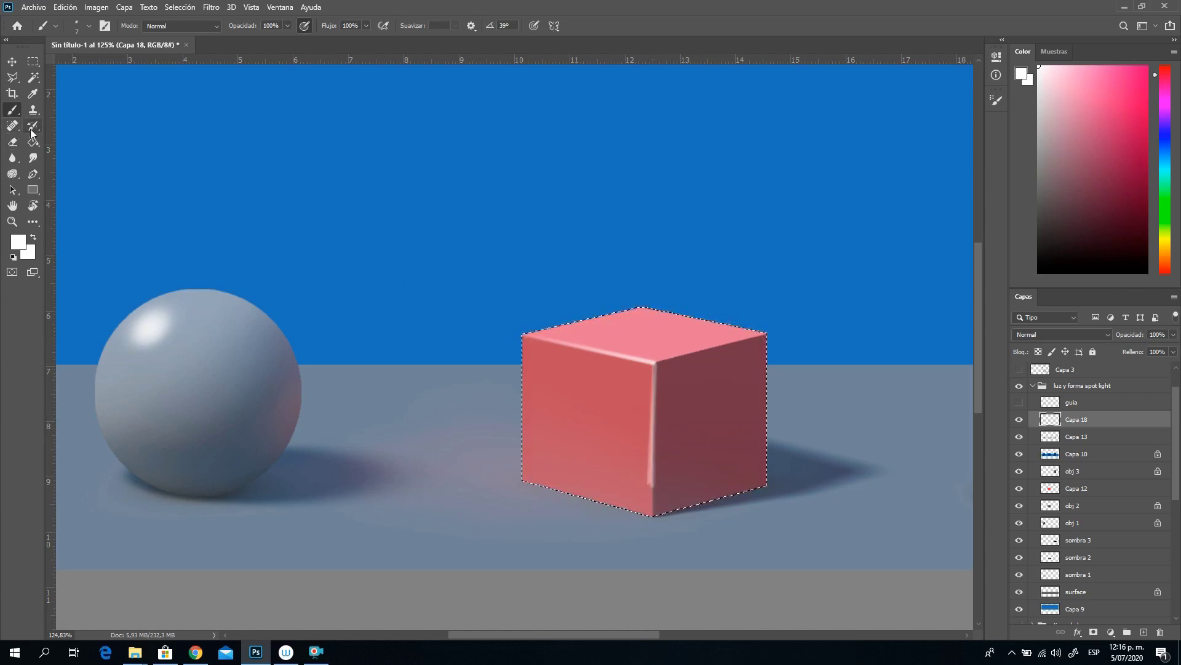
# Step: Brighten the cube's front corner with white and fade the vertical-edge highlight using a soft 51 px eraser
pyautogui.click(12, 141)
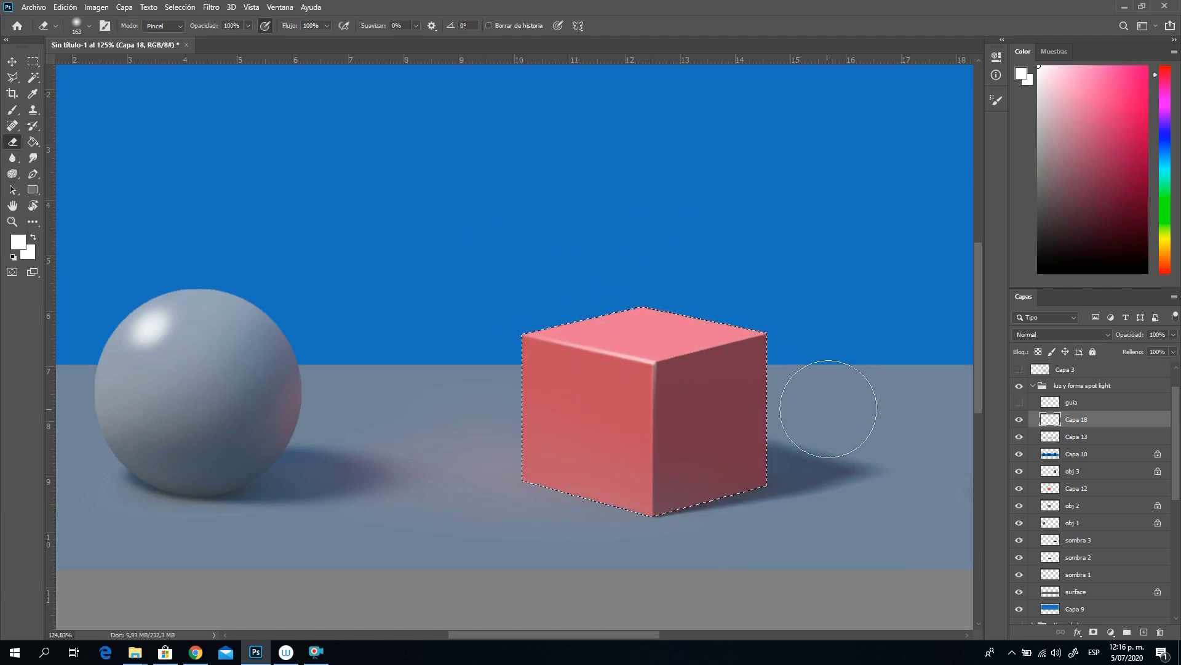
pyautogui.click(12, 111)
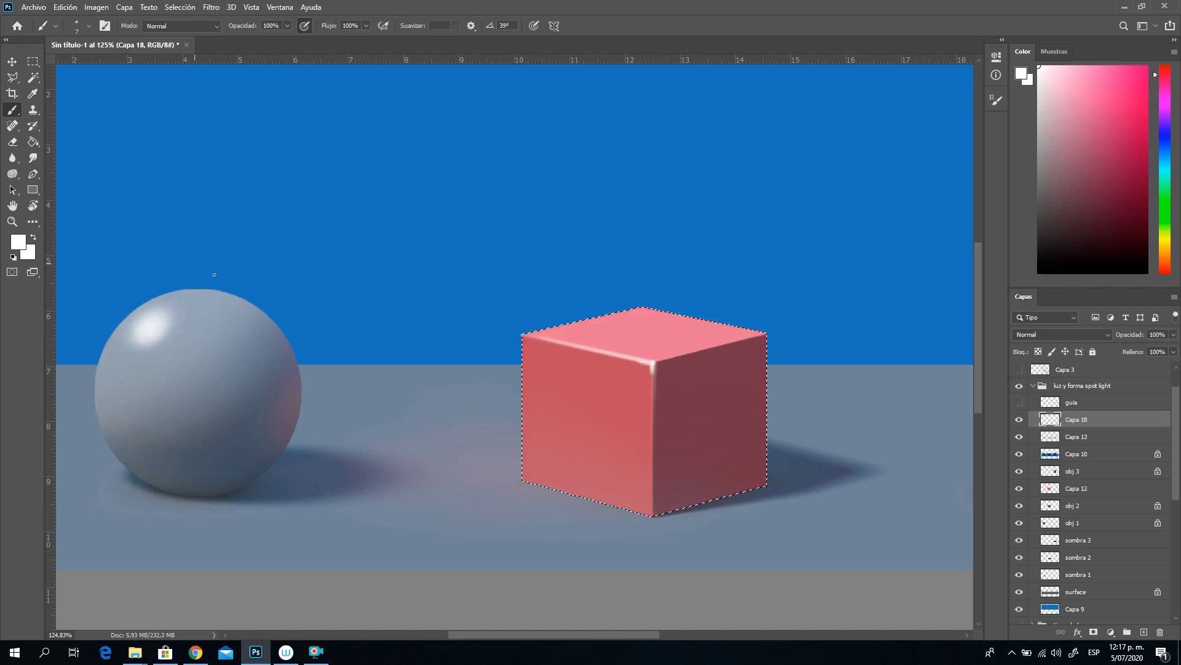
pyautogui.click(25, 147)
pyautogui.rightClick(468, 265)
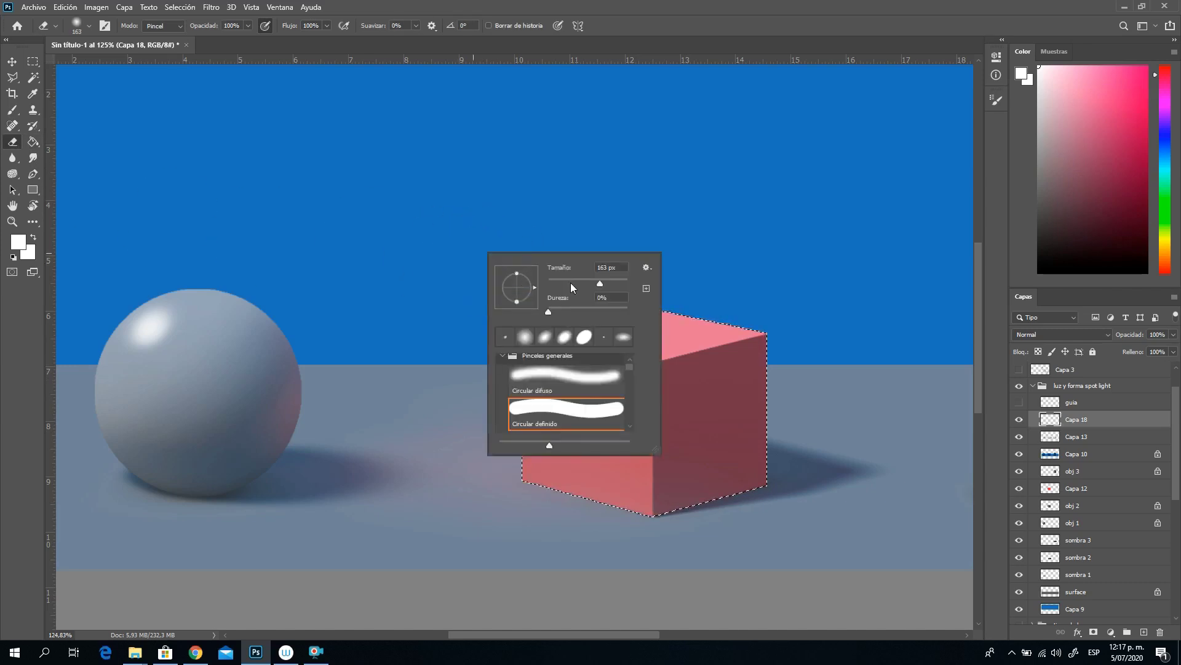
pyautogui.press('Return')
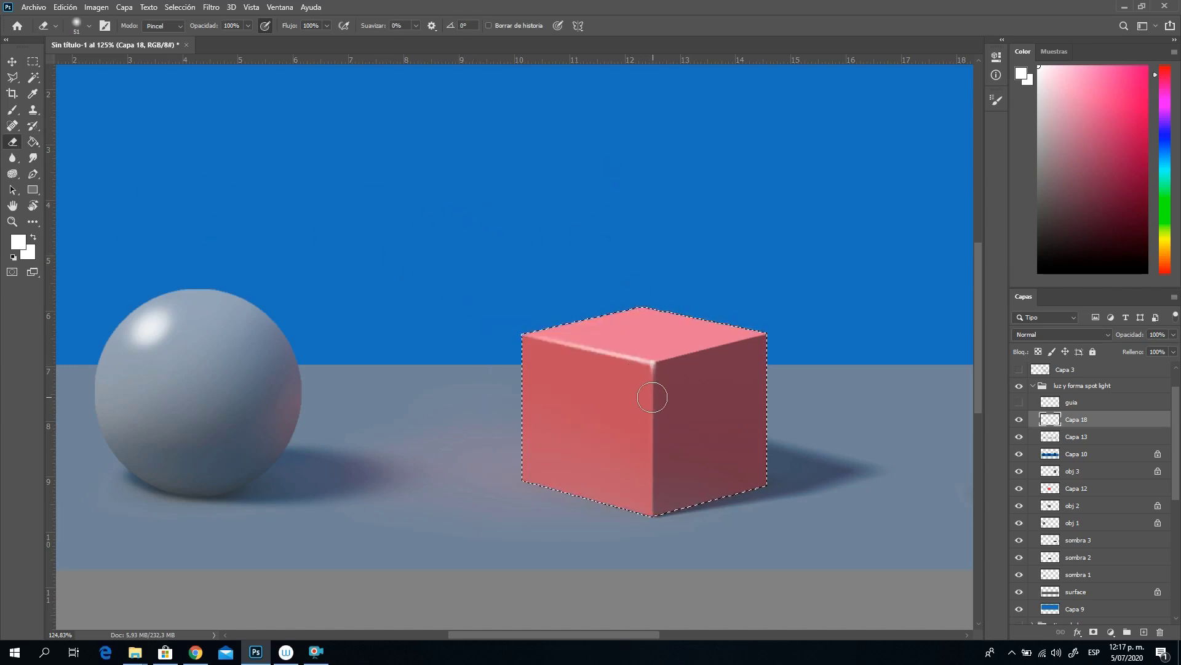
# Step: Load the cylinder's outline from the obj 3 layer as a selection
pyautogui.moveTo(568, 634); pyautogui.dragTo(656, 633)
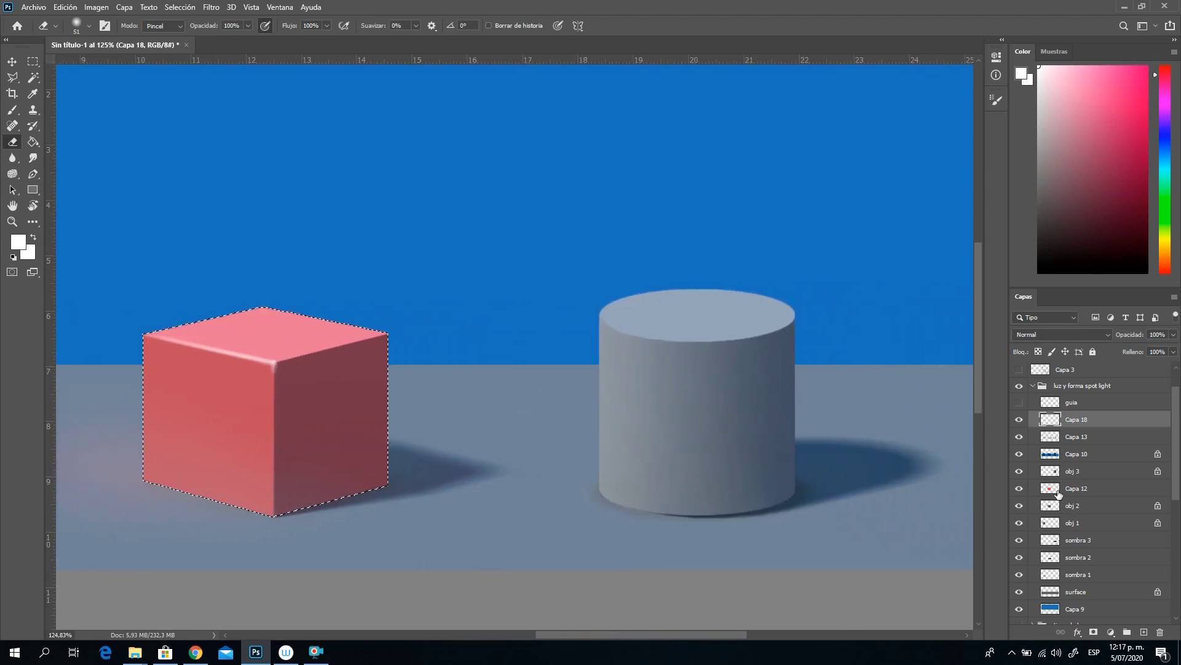
pyautogui.click(1055, 472)
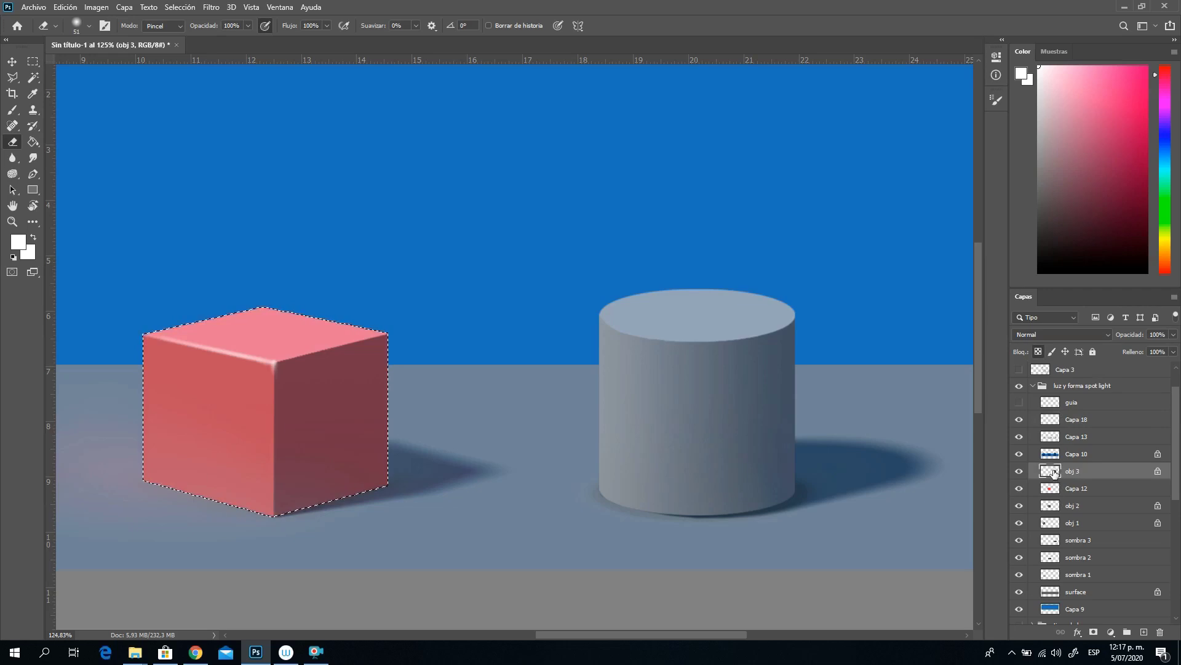
pyautogui.keyDown('ctrl'); pyautogui.click(1053, 474); pyautogui.keyUp('ctrl')
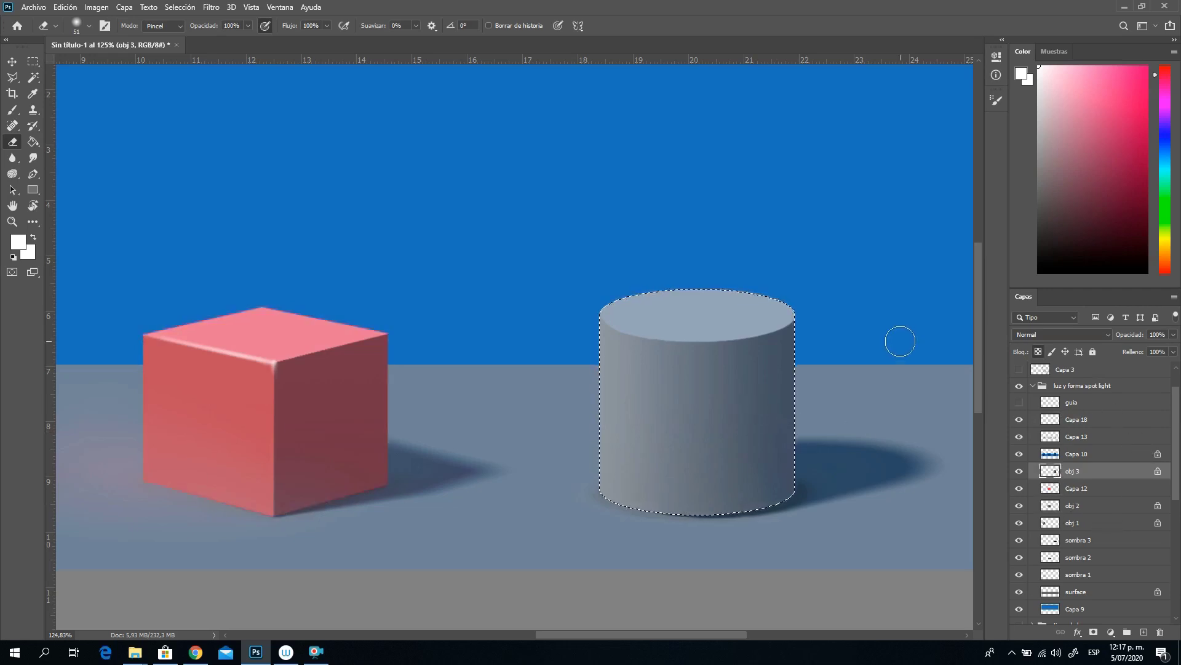
pyautogui.moveTo(565, 396); pyautogui.dragTo(796, 314)
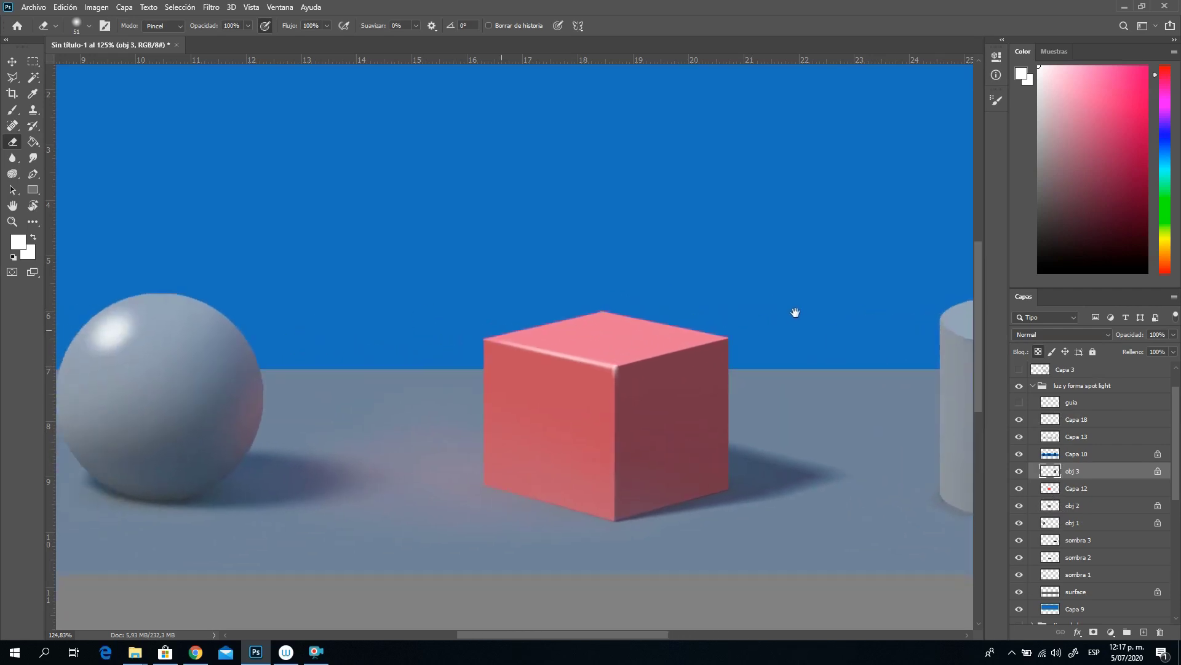
pyautogui.moveTo(851, 438); pyautogui.dragTo(624, 345)
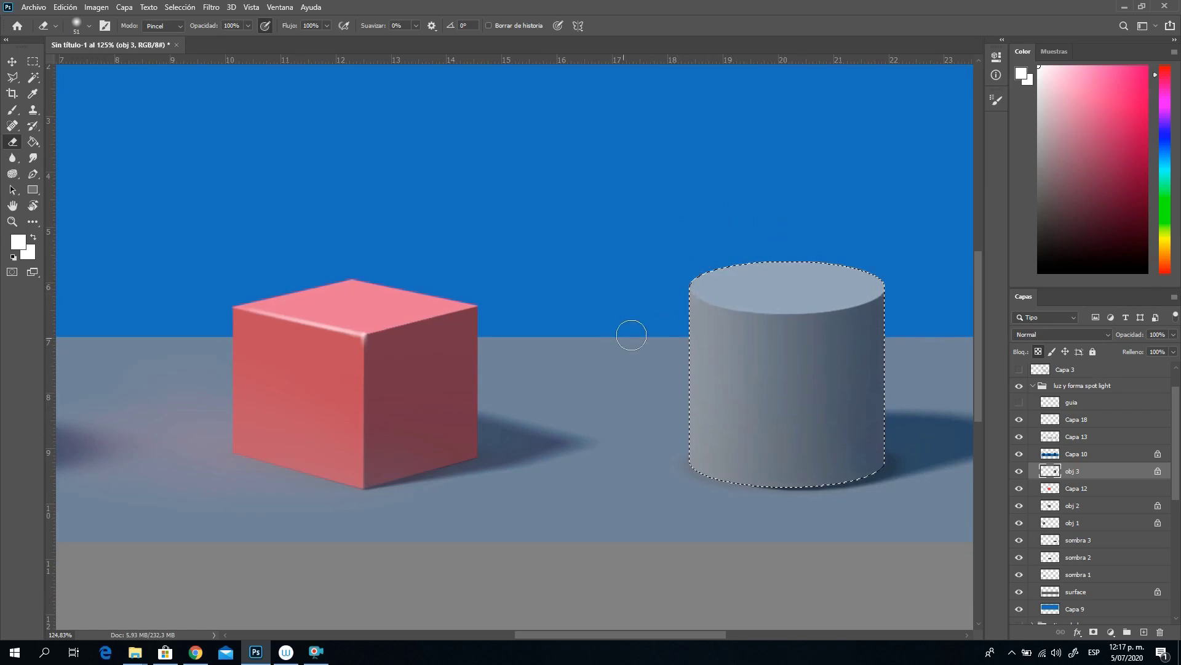
pyautogui.moveTo(549, 293); pyautogui.dragTo(601, 281)
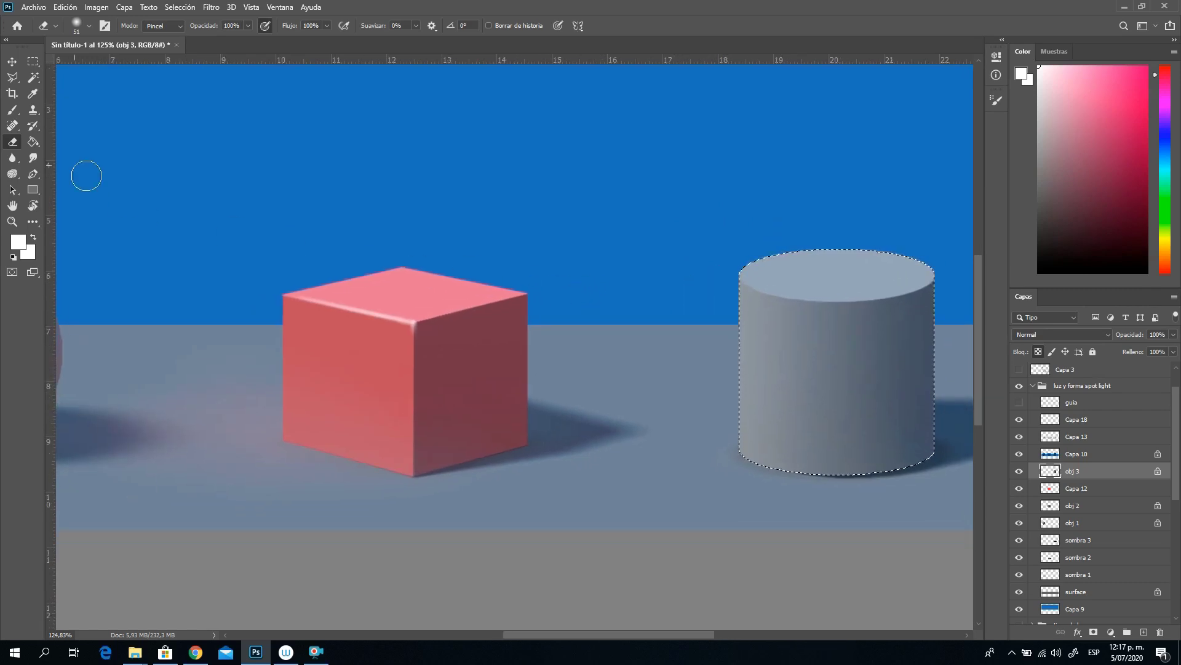
# Step: Paint a white vertical highlight down the cylinder's lit side on Capa 18 with a narrow 194 px brush angled at 90°
pyautogui.press('i')
pyautogui.click(11, 113)
pyautogui.rightClick(606, 280)
pyautogui.moveTo(651, 310); pyautogui.dragTo(644, 278)
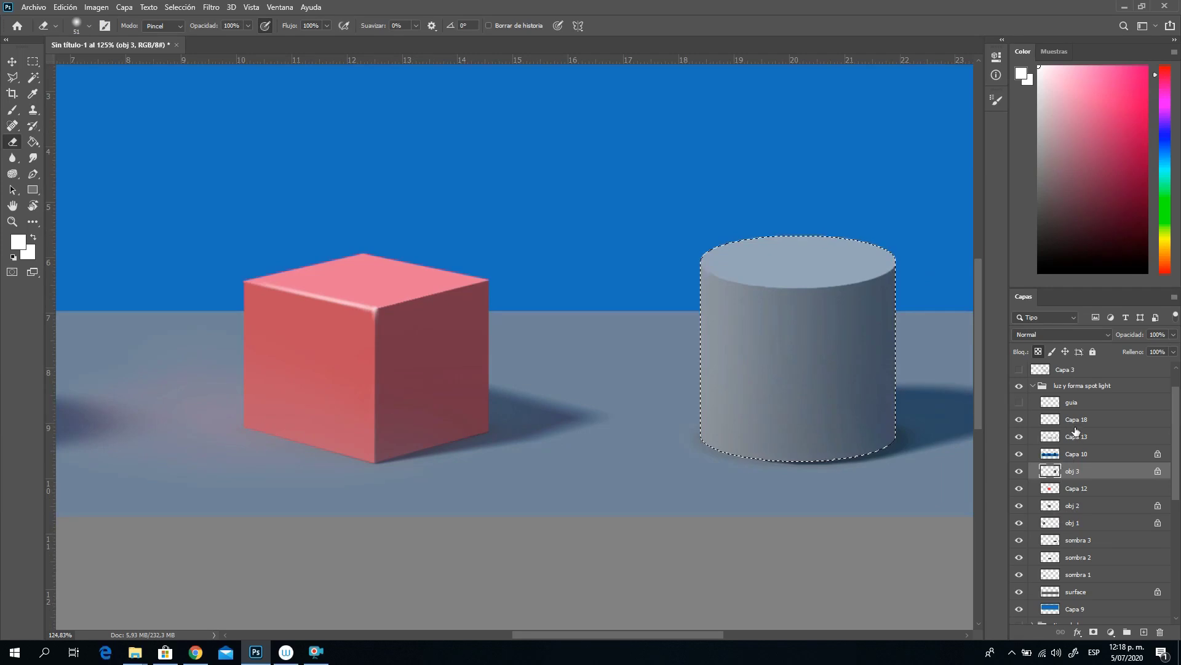
pyautogui.click(1076, 422)
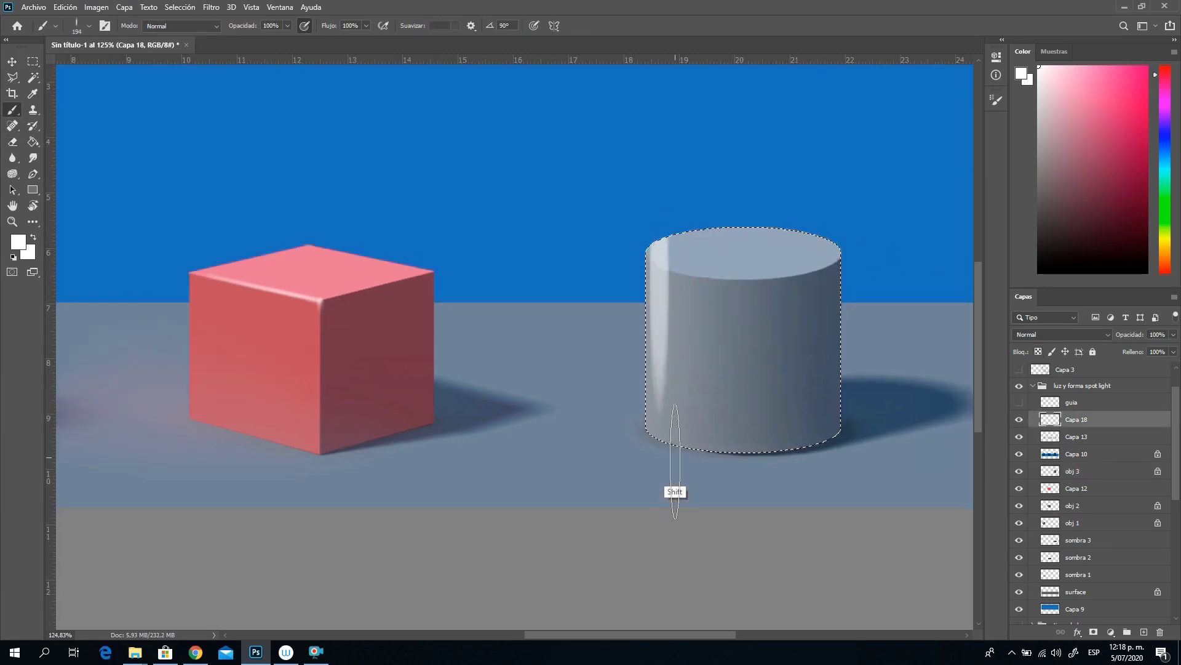
pyautogui.moveTo(673, 489); pyautogui.dragTo(663, 290)
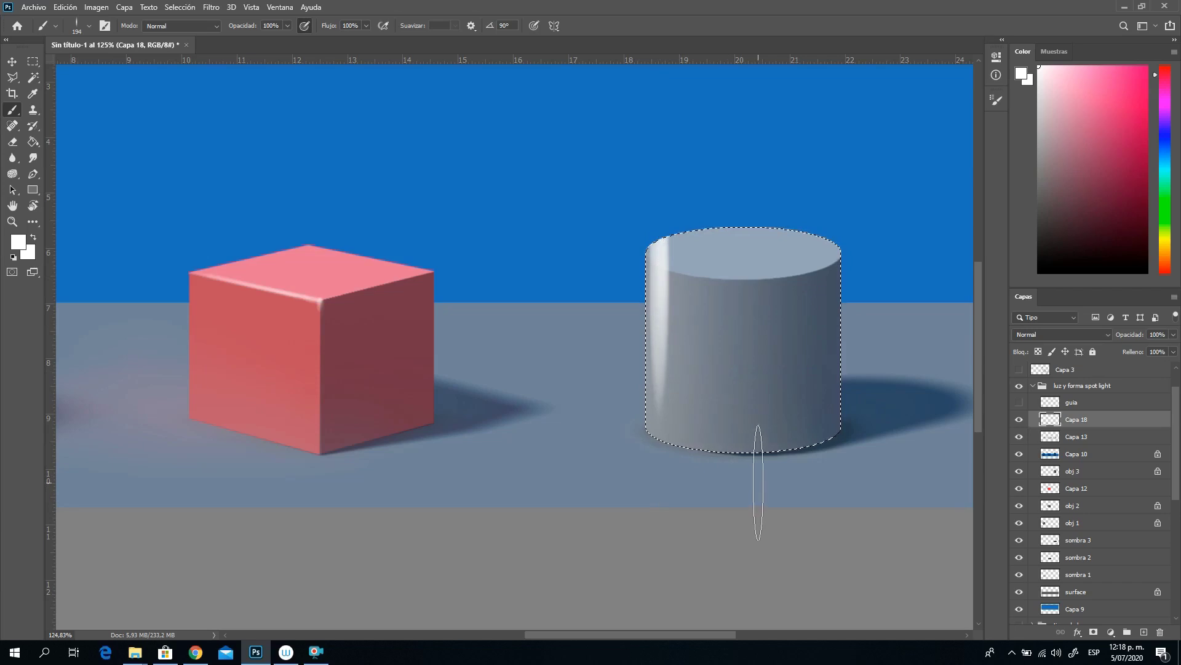
# Step: Erase the highlight from the cylinder's top face with a 51 px eraser at 100% hardness, and clear the selection
pyautogui.press('e')
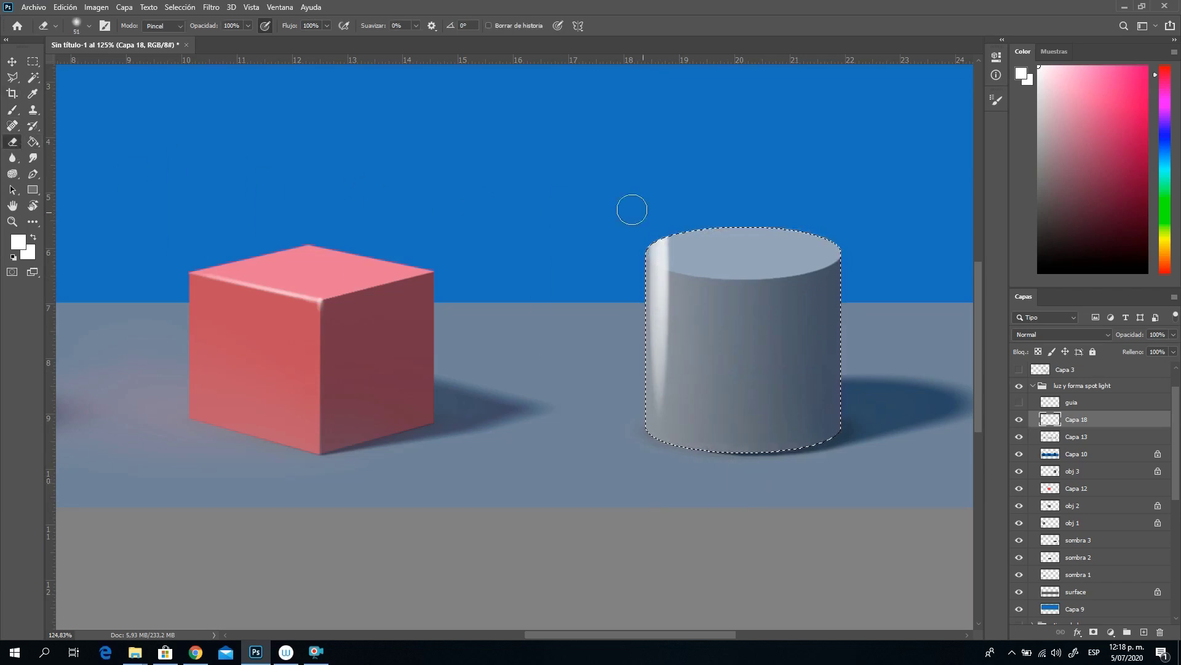
pyautogui.rightClick(709, 241)
pyautogui.moveTo(772, 299); pyautogui.dragTo(850, 299)
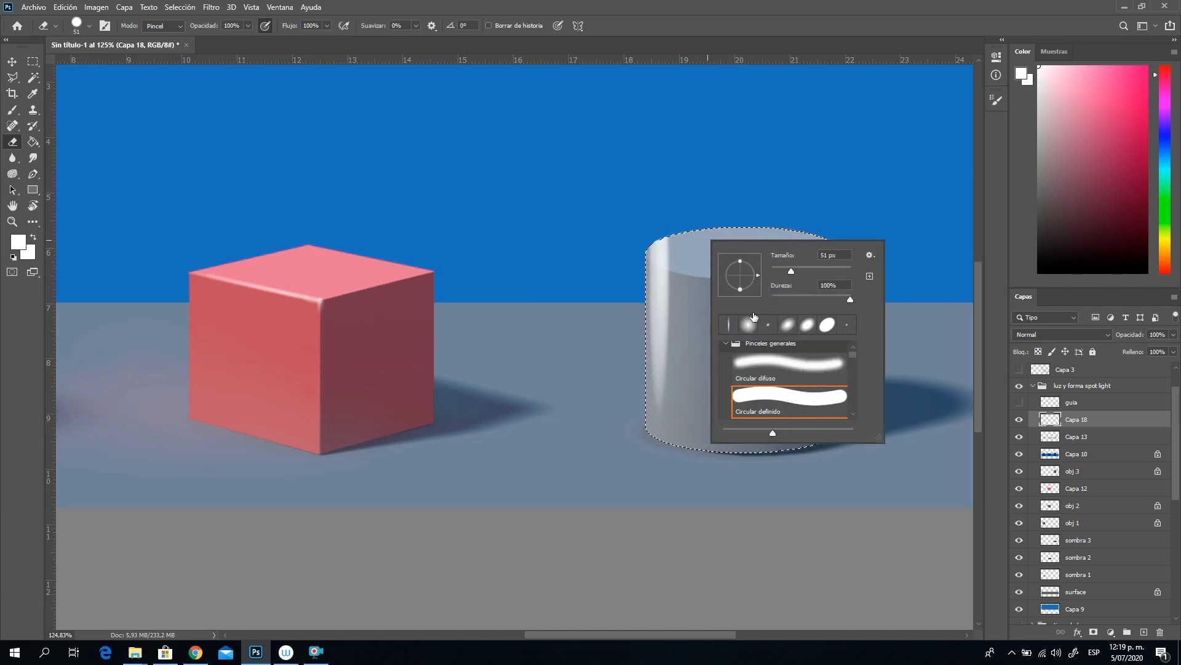
pyautogui.click(648, 190)
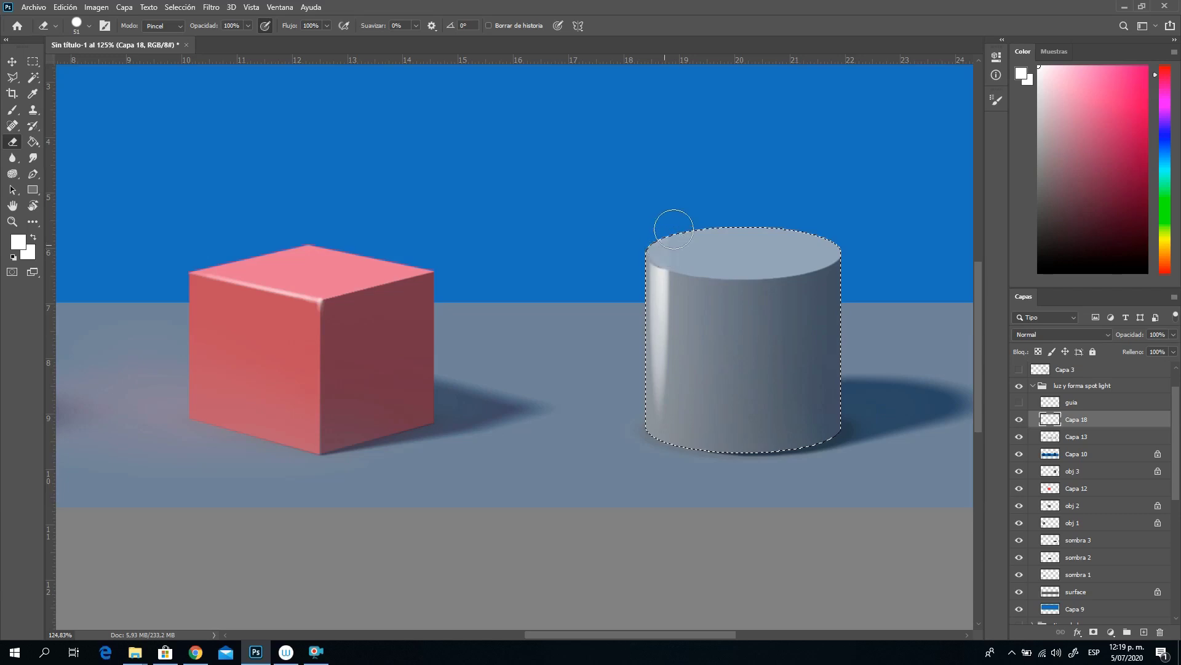
pyautogui.press('ctrl')
pyautogui.press('ctrl')
pyautogui.hotkey('ctrl', 'd')
pyautogui.press('ctrl')
pyautogui.hotkey('ctrl', 't')
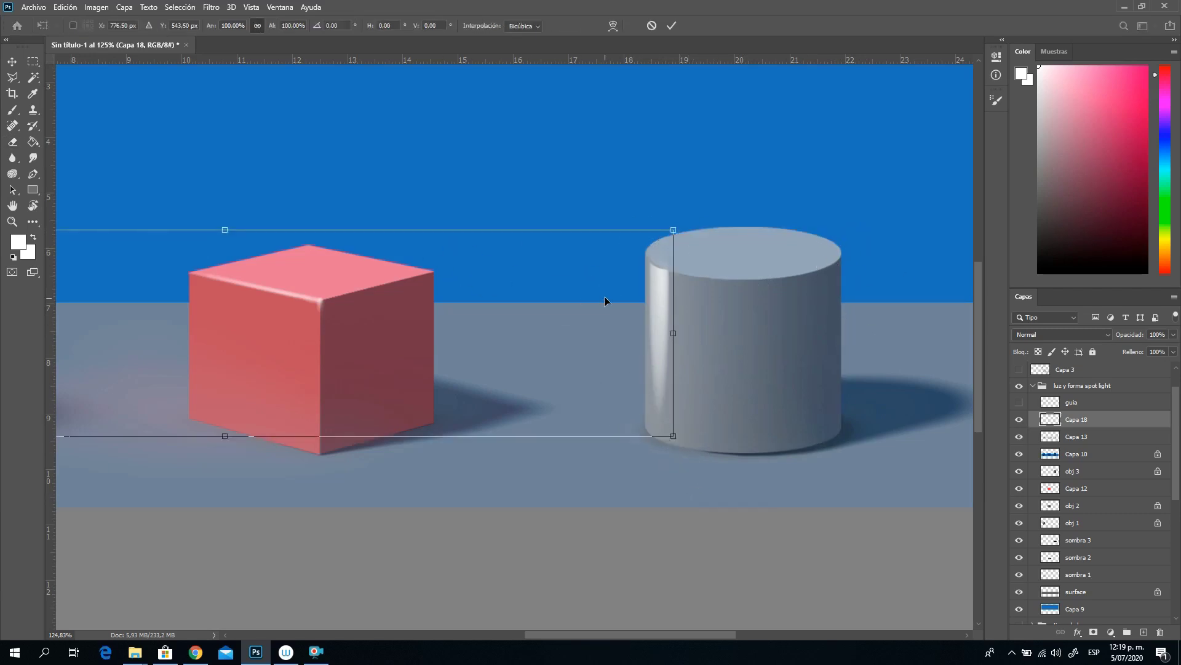
pyautogui.press('Return')
# Step: Marquee-select the cylinder's highlight on Capa 18, scale it to about 53% width and 85% height on the lit side, and deselect
pyautogui.click(33, 61)
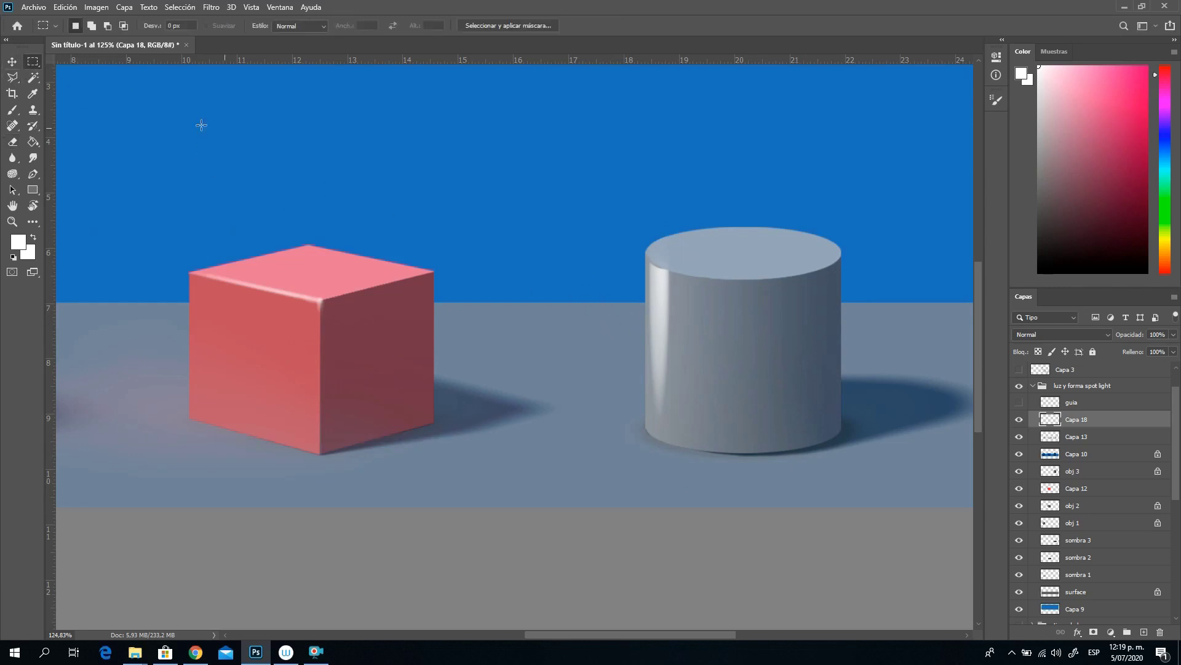
pyautogui.moveTo(586, 192); pyautogui.dragTo(772, 505)
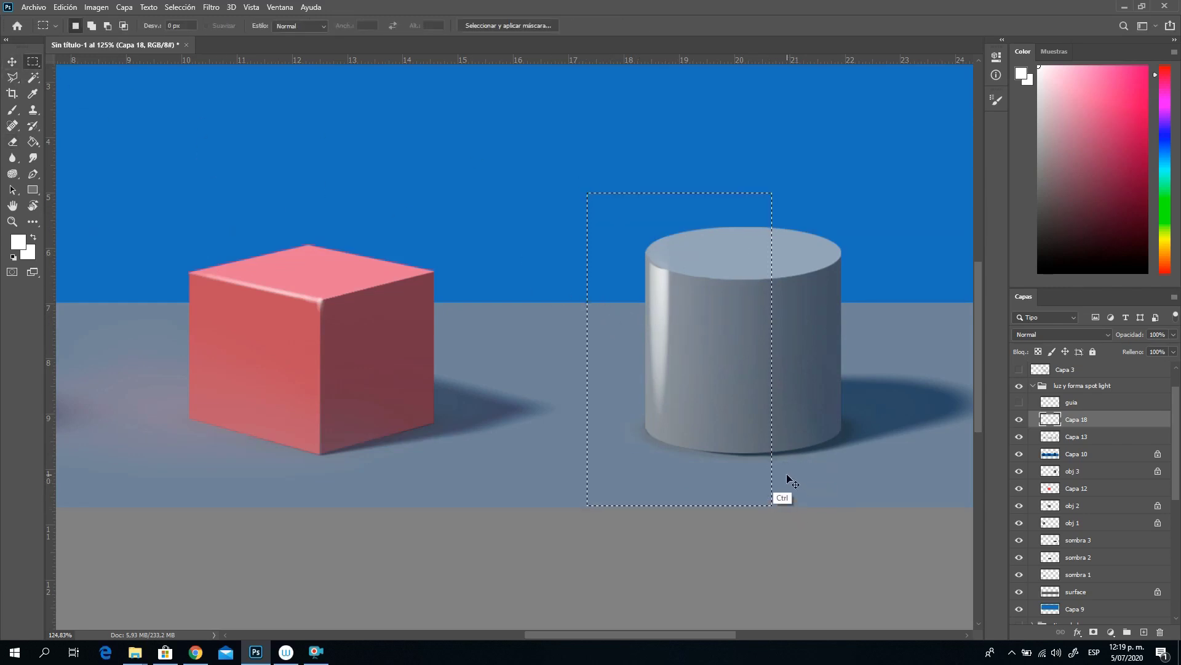
pyautogui.hotkey('ctrl', 't')
pyautogui.moveTo(587, 349); pyautogui.dragTo(673, 350)
pyautogui.moveTo(717, 299); pyautogui.dragTo(665, 292)
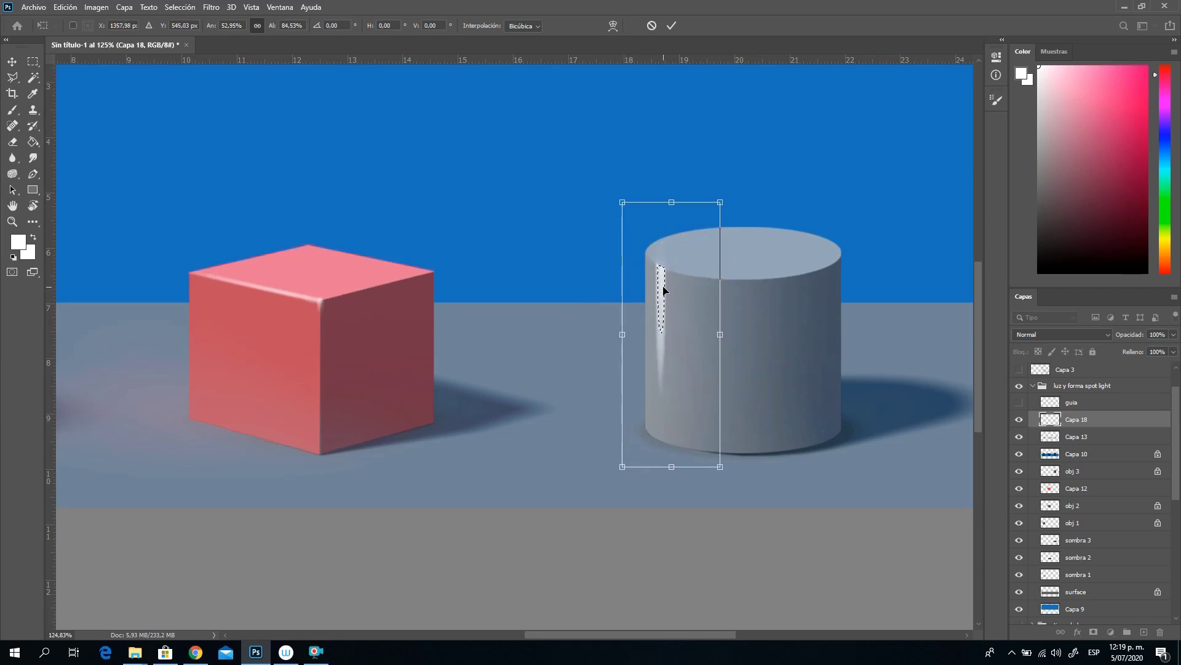
pyautogui.press('Return')
pyautogui.hotkey('ctrl', 'd')
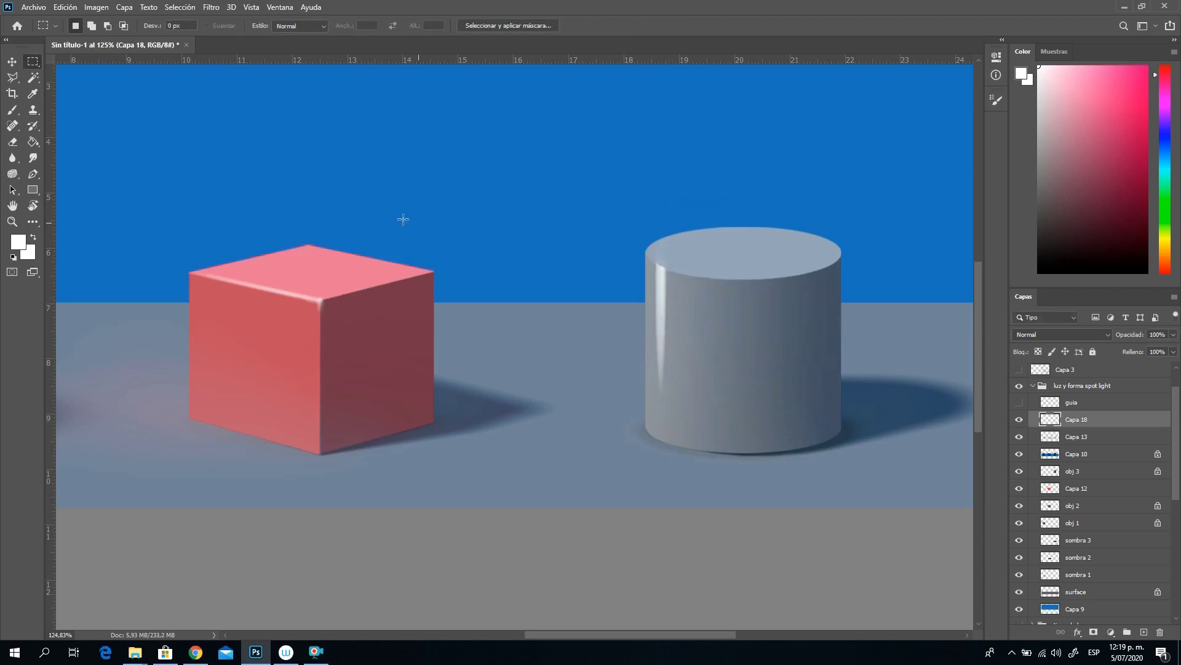
# Step: Place a horizontal guide at the cylinder's upper edge and align a vertical guide with its lit left edge
pyautogui.rightClick(32, 62)
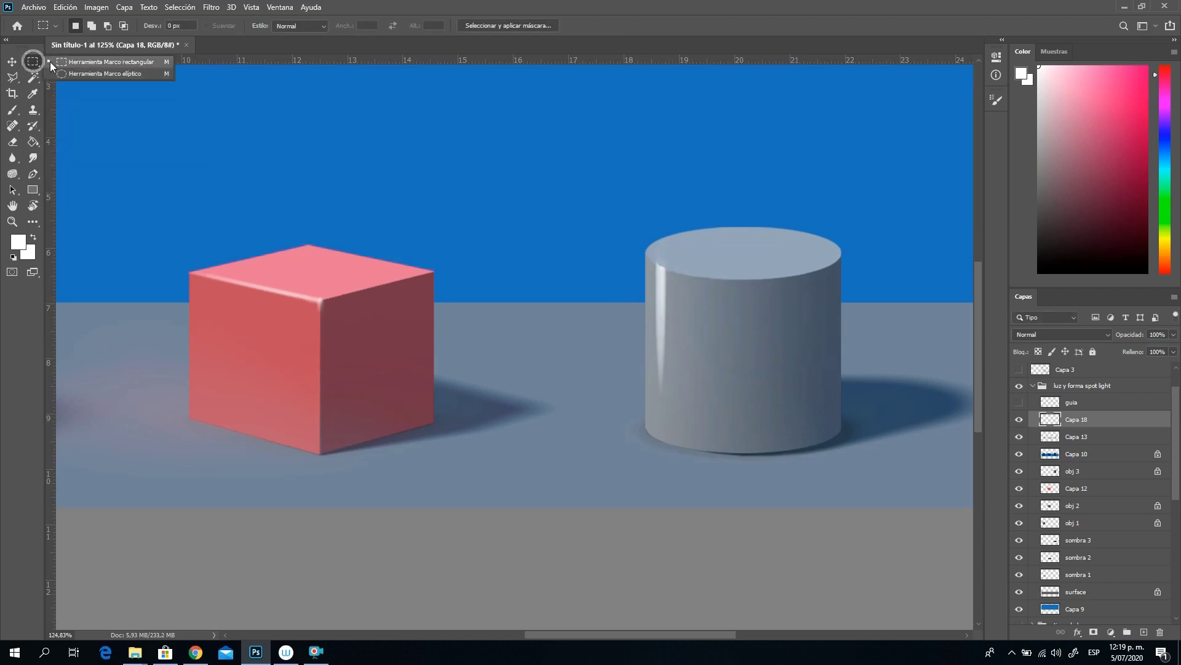
pyautogui.click(69, 75)
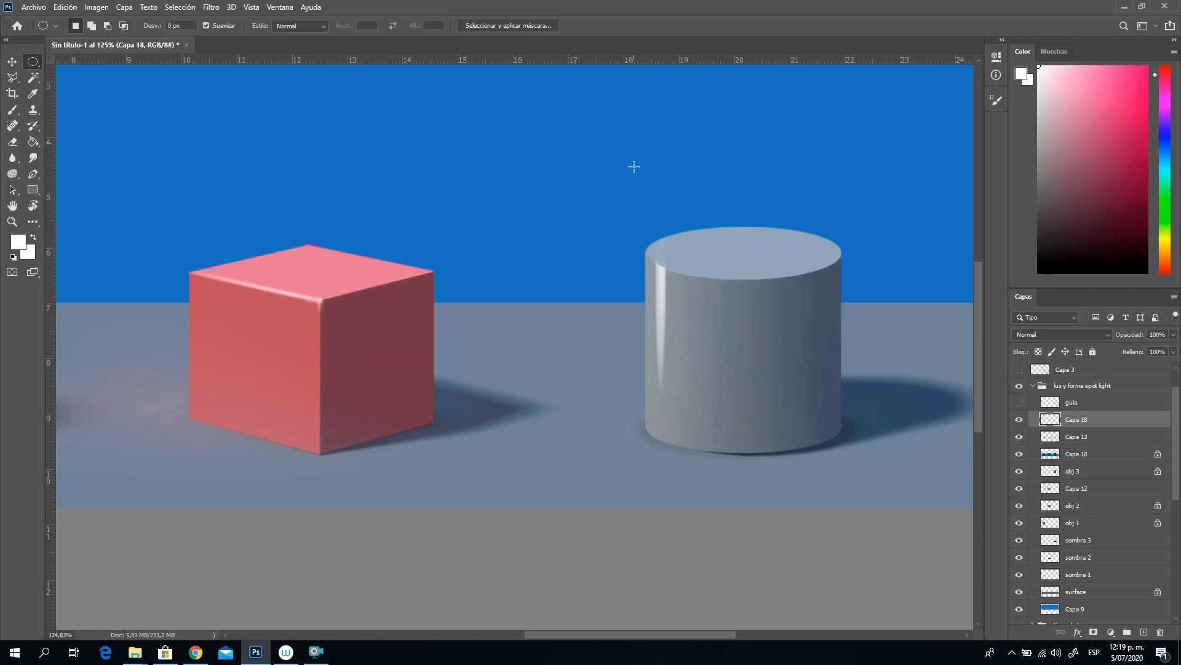
pyautogui.moveTo(633, 54); pyautogui.dragTo(710, 223)
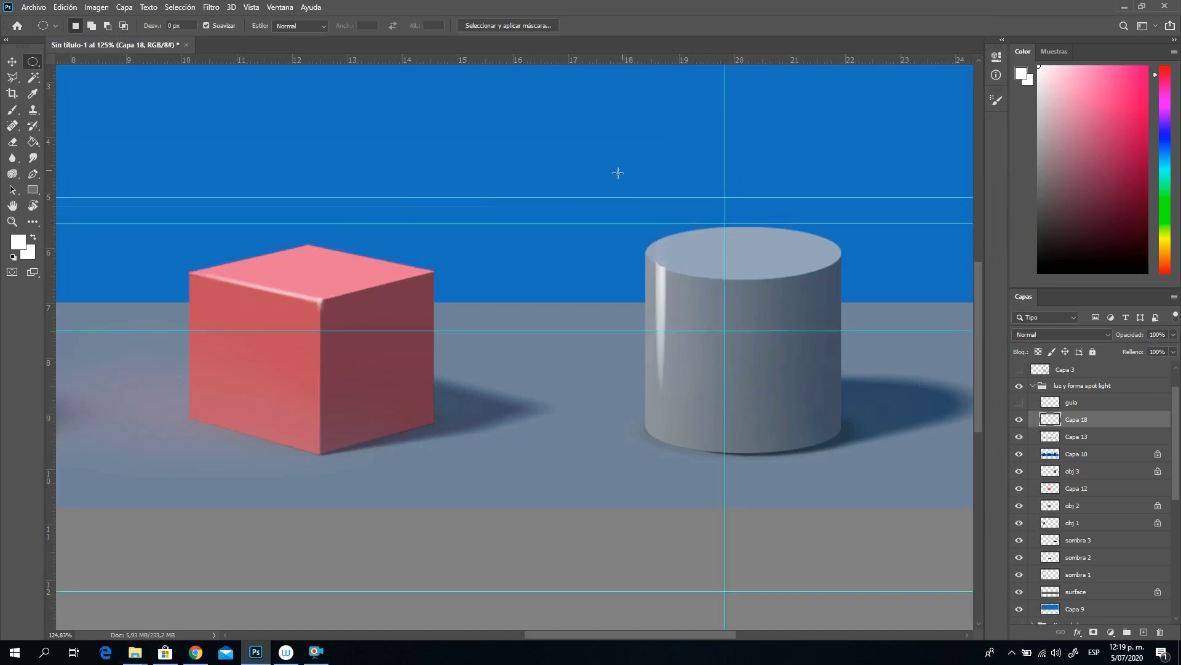
pyautogui.press('v')
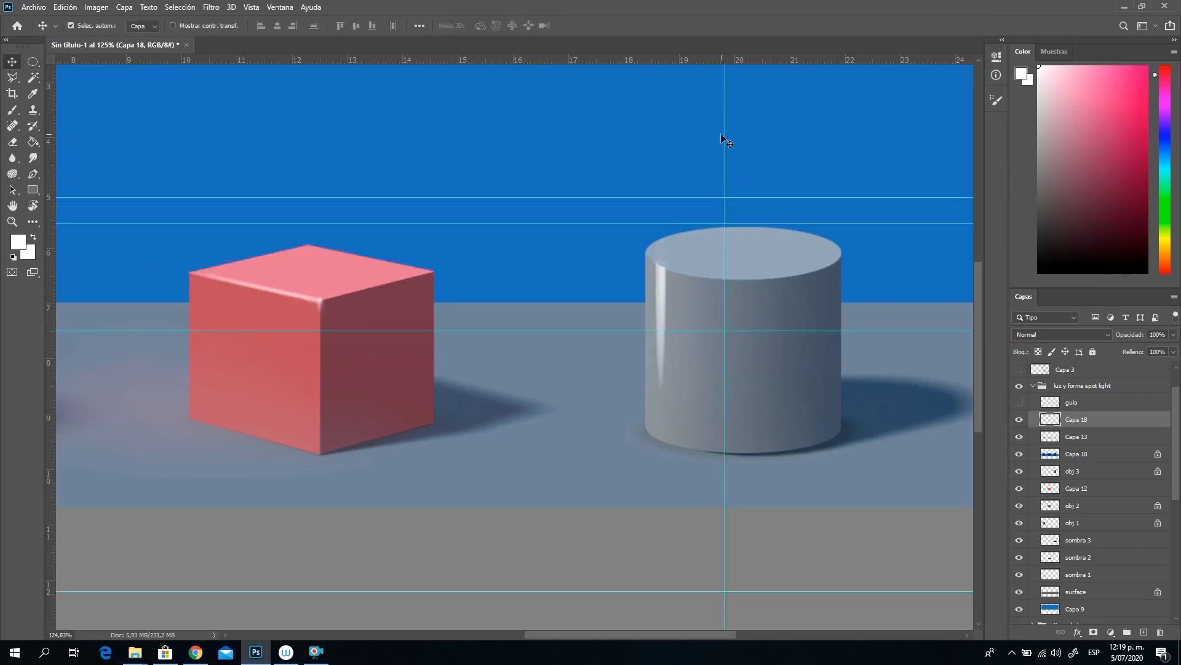
pyautogui.click(719, 151)
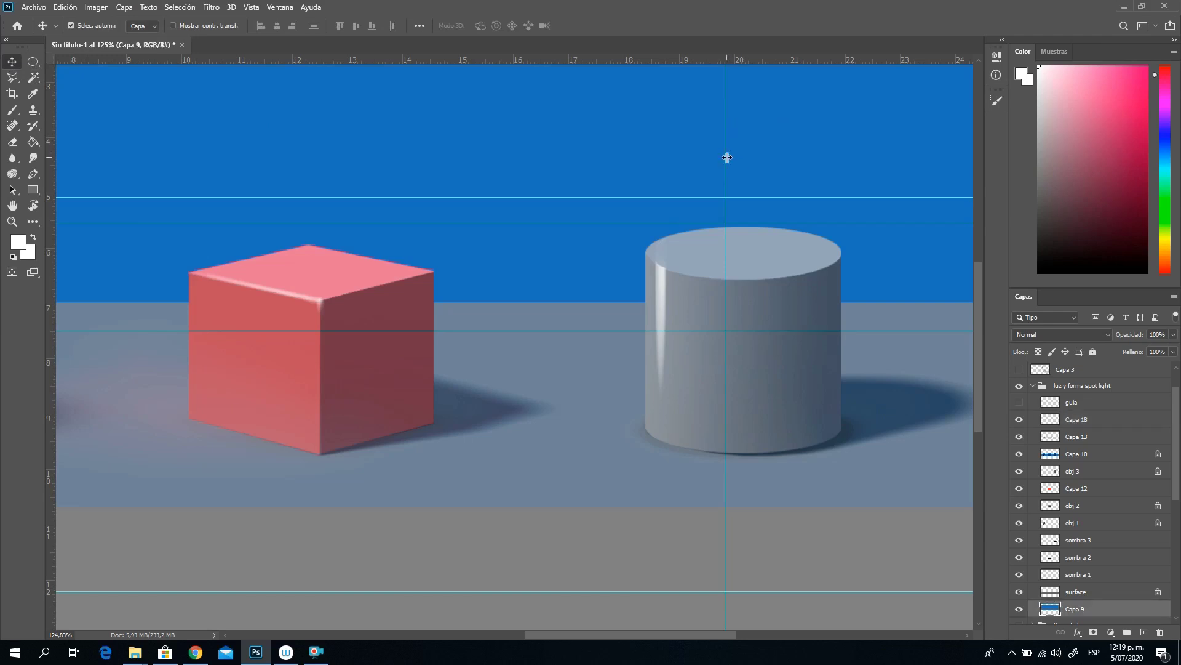
pyautogui.moveTo(725, 158); pyautogui.dragTo(647, 162)
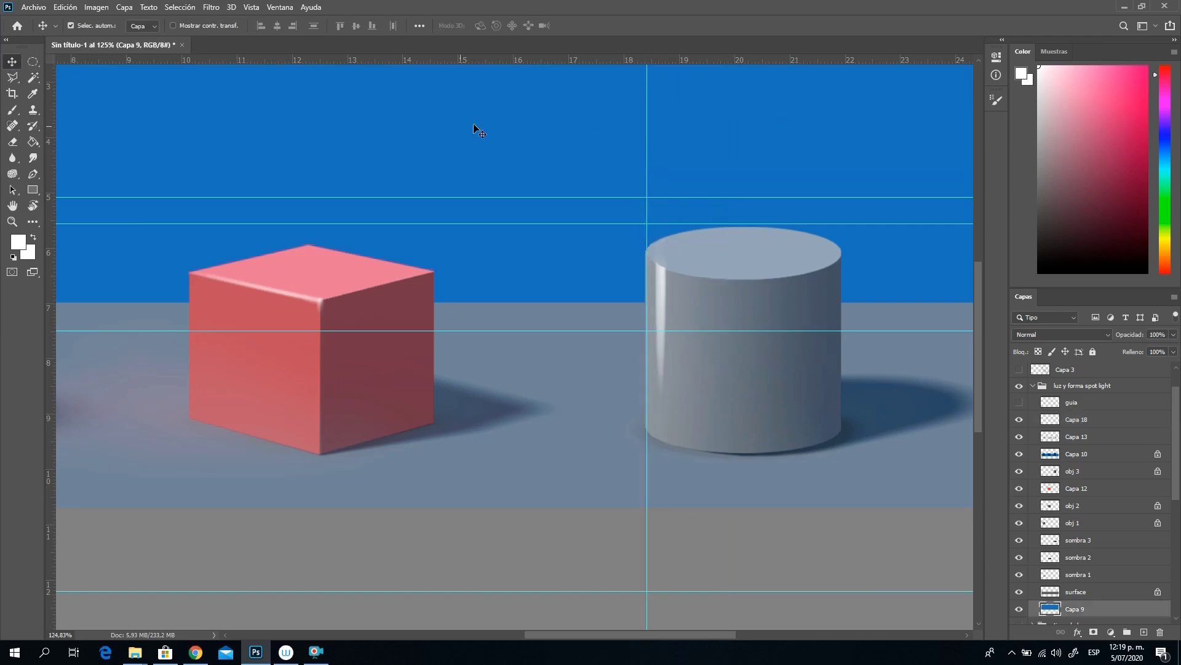
# Step: Select the cylinder's top face with an elliptical marquee and turn the selection into a 3-pixel border
pyautogui.click(33, 62)
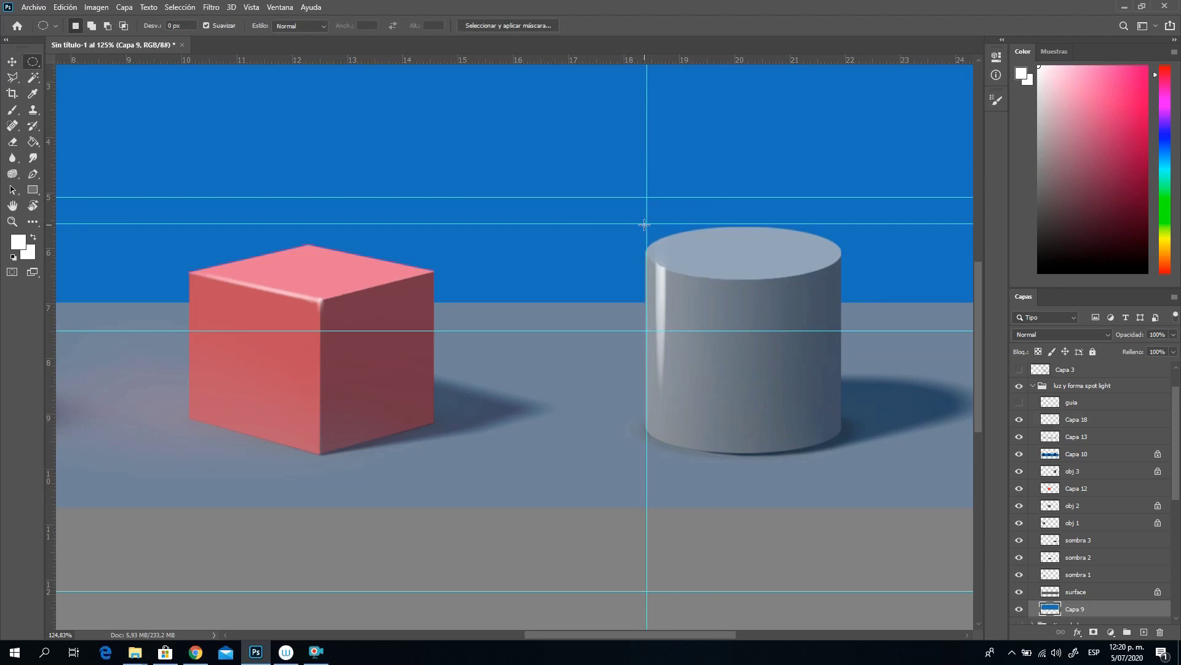
pyautogui.moveTo(645, 223); pyautogui.dragTo(840, 276)
pyautogui.moveTo(770, 249); pyautogui.dragTo(772, 251)
pyautogui.click(172, 8)
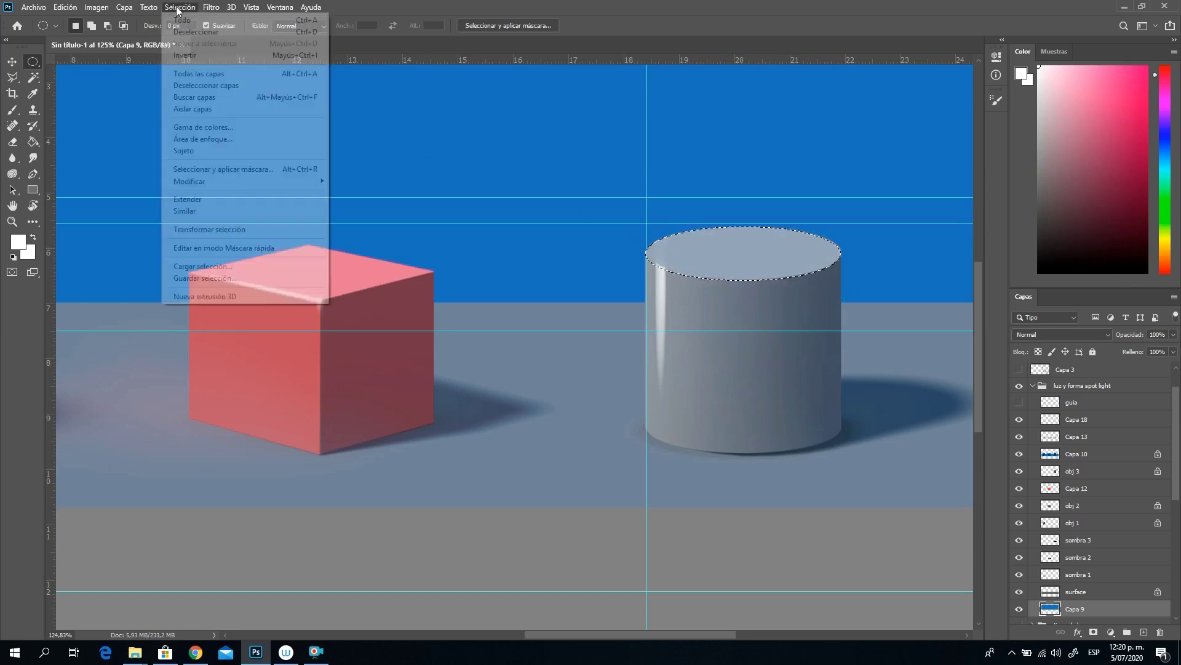
pyautogui.moveTo(276, 186)
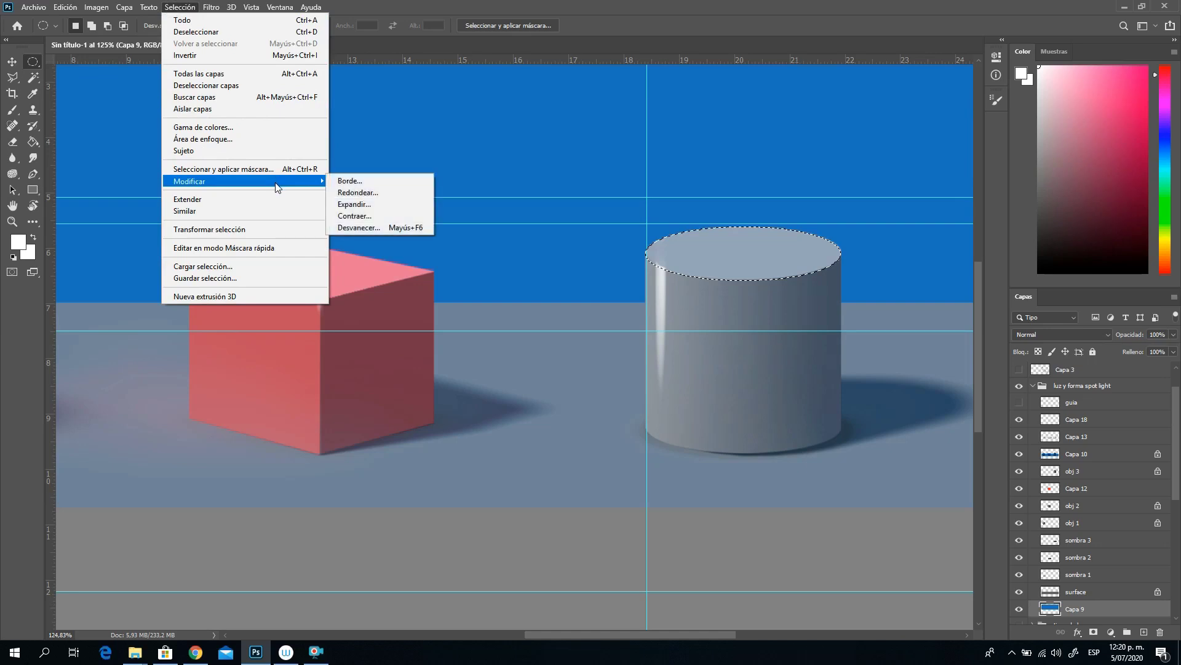
pyautogui.click(356, 179)
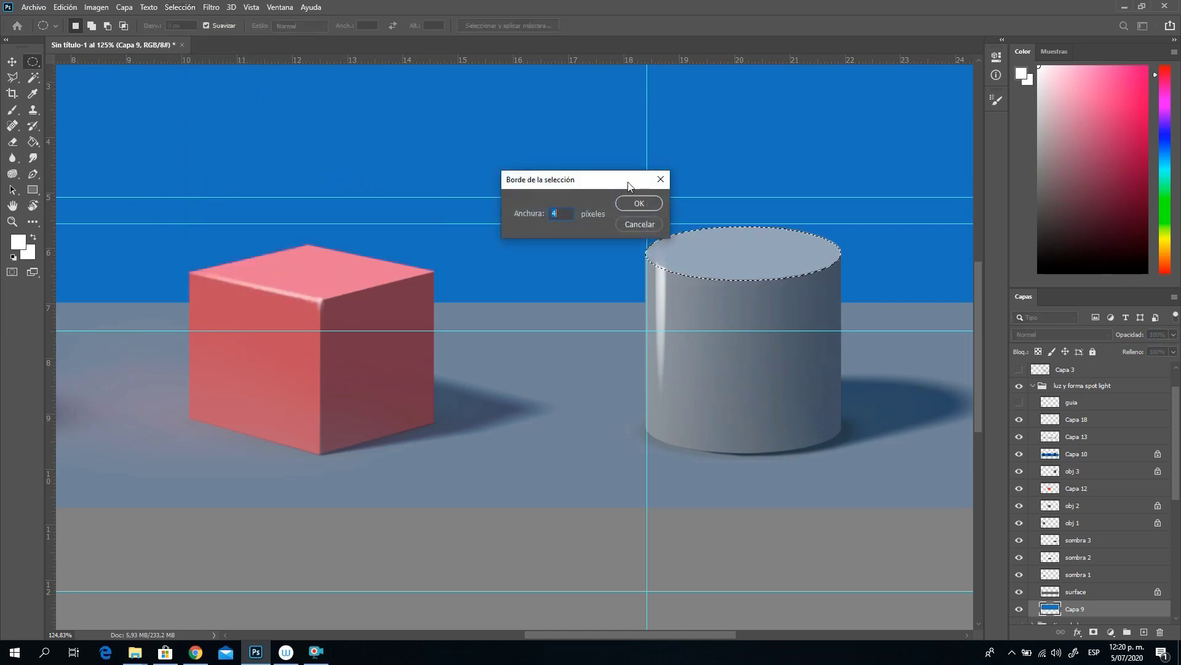
pyautogui.write('3')
pyautogui.click(634, 201)
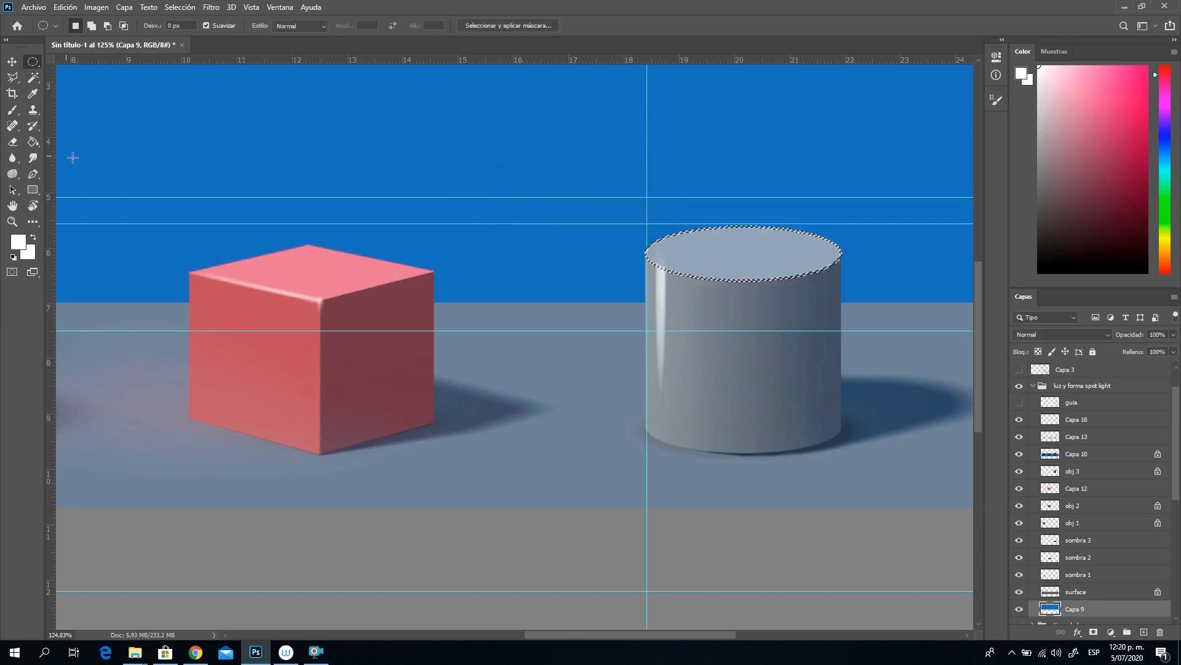
# Step: Make Capa 18 the active layer and shift the border selection slightly upward onto the front rim of the cylinder's top face
pyautogui.click(12, 206)
pyautogui.moveTo(725, 299); pyautogui.dragTo(522, 236)
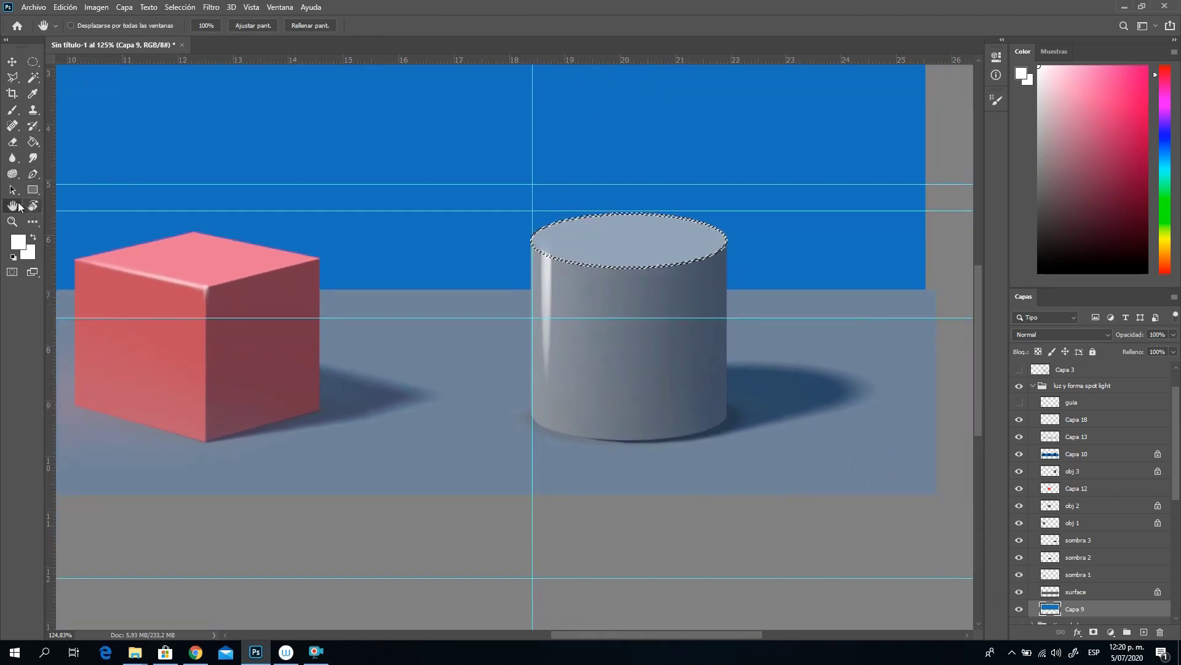
pyautogui.click(12, 222)
pyautogui.moveTo(554, 240); pyautogui.dragTo(633, 283)
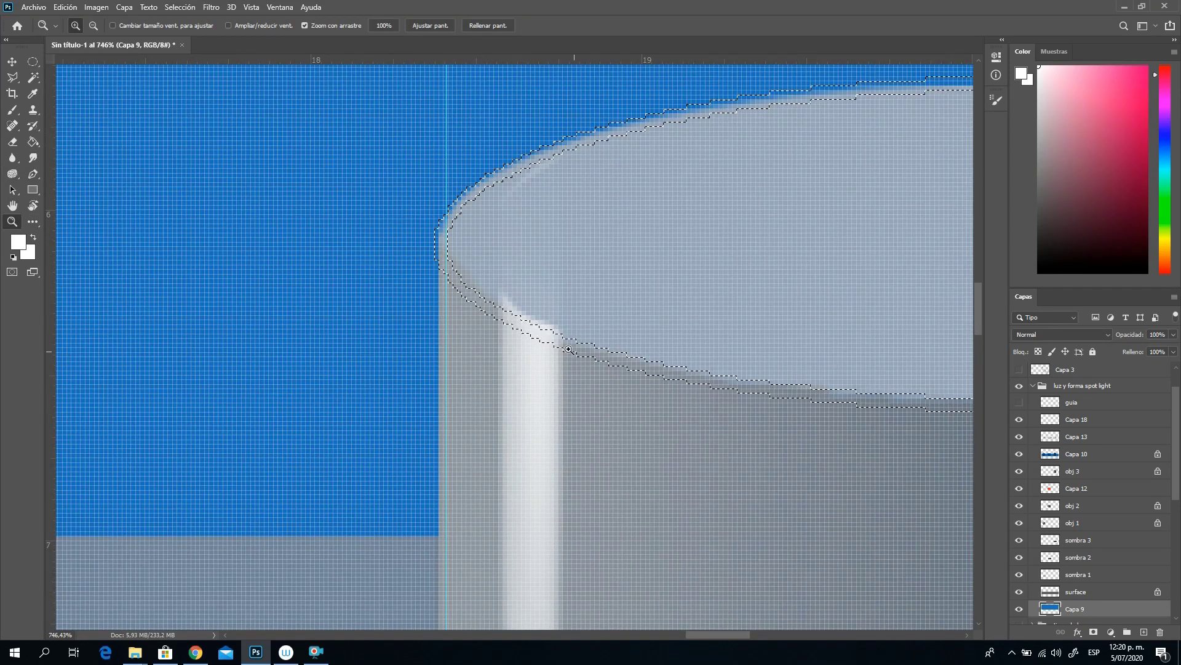
pyautogui.click(10, 64)
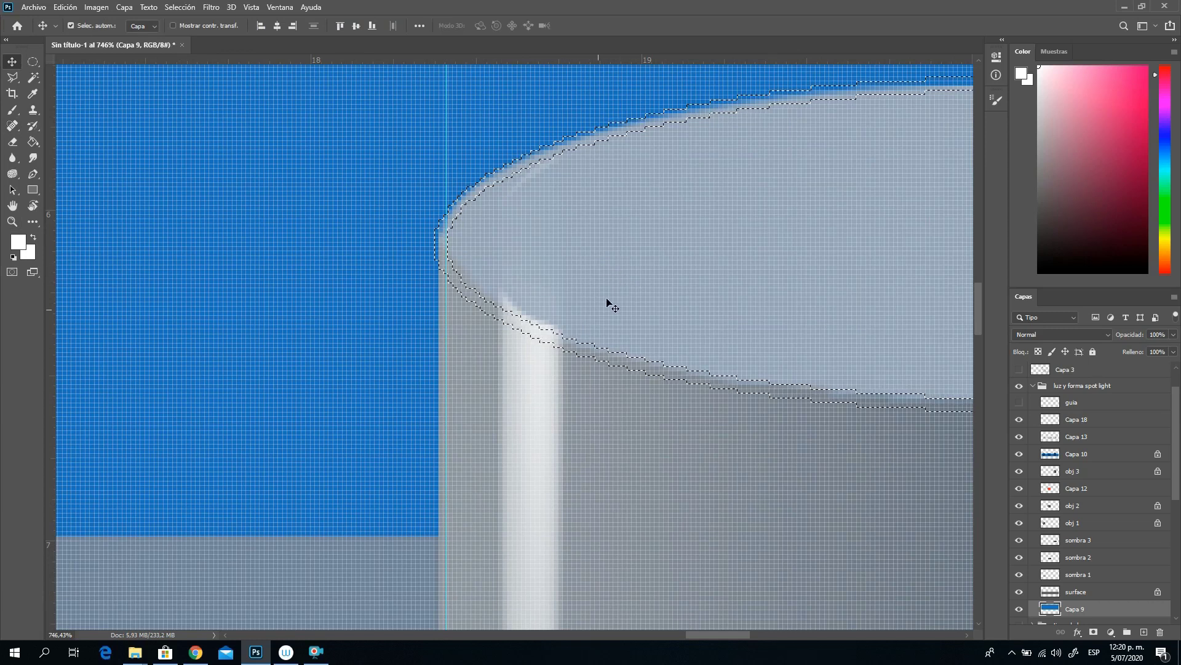
pyautogui.moveTo(574, 347); pyautogui.dragTo(577, 342)
pyautogui.click(1076, 419)
pyautogui.moveTo(575, 339)
pyautogui.mouseDown()
pyautogui.moveTo(594, 360)
pyautogui.moveTo(591, 349)
pyautogui.mouseUp()
pyautogui.press('m')
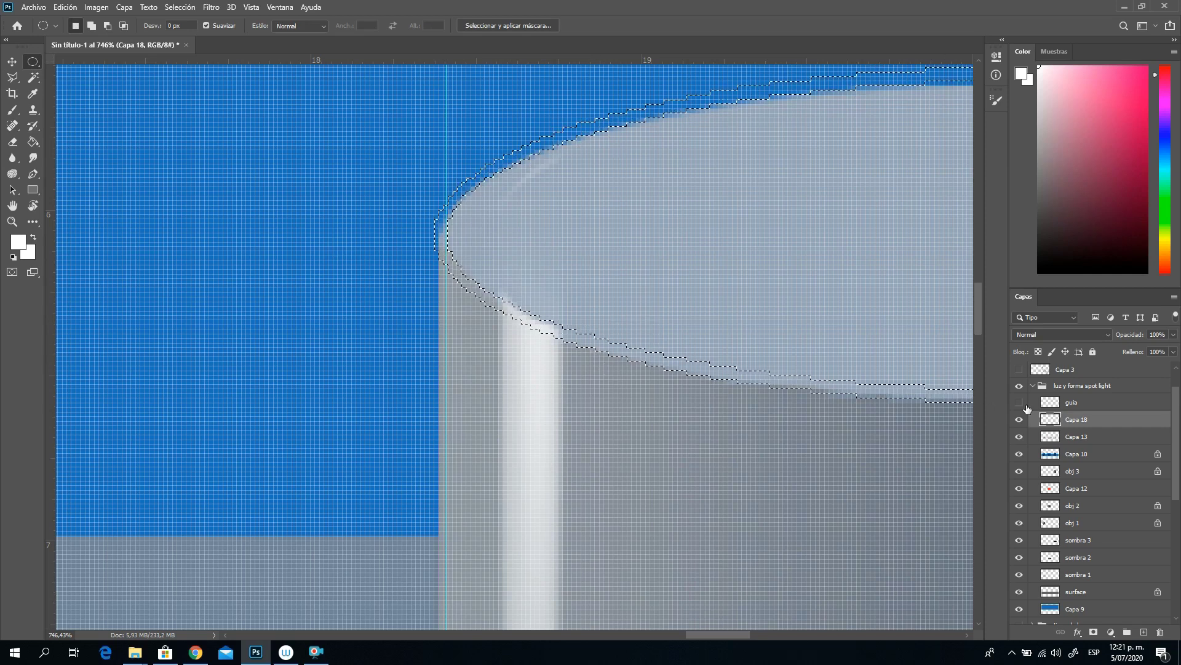
# Step: Paint a white highlight along the cylinder's front rim with the Circular difuso brush at 71 px, and clear the selection
pyautogui.click(12, 222)
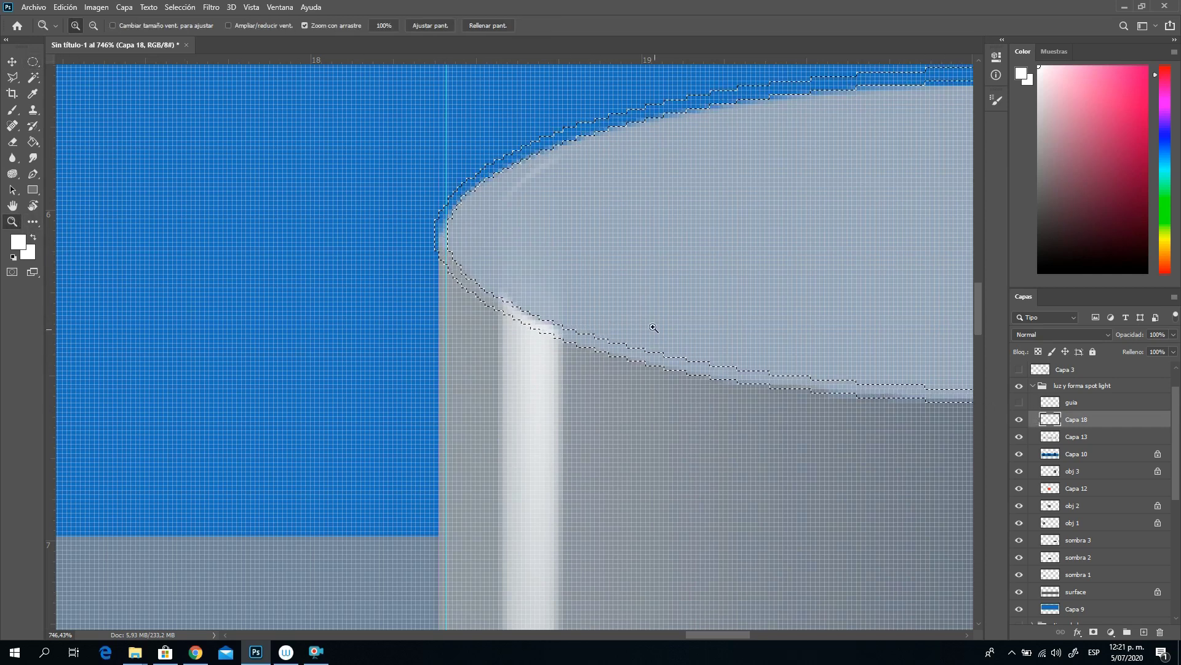
pyautogui.press('alt')
pyautogui.keyDown('alt'); pyautogui.click(650, 357); pyautogui.keyUp('alt')
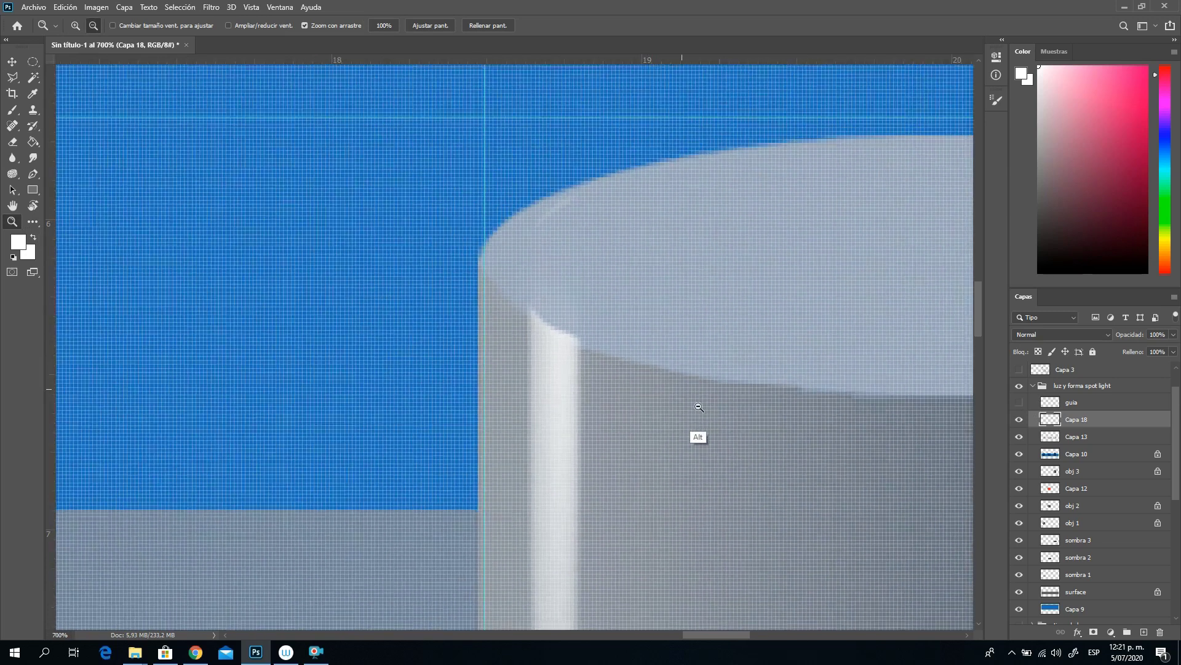
pyautogui.keyDown('alt'); pyautogui.click(694, 396); pyautogui.keyUp('alt')
pyautogui.keyDown('alt'); pyautogui.click(718, 422); pyautogui.keyUp('alt')
pyautogui.keyDown('alt'); pyautogui.click(743, 443); pyautogui.keyUp('alt')
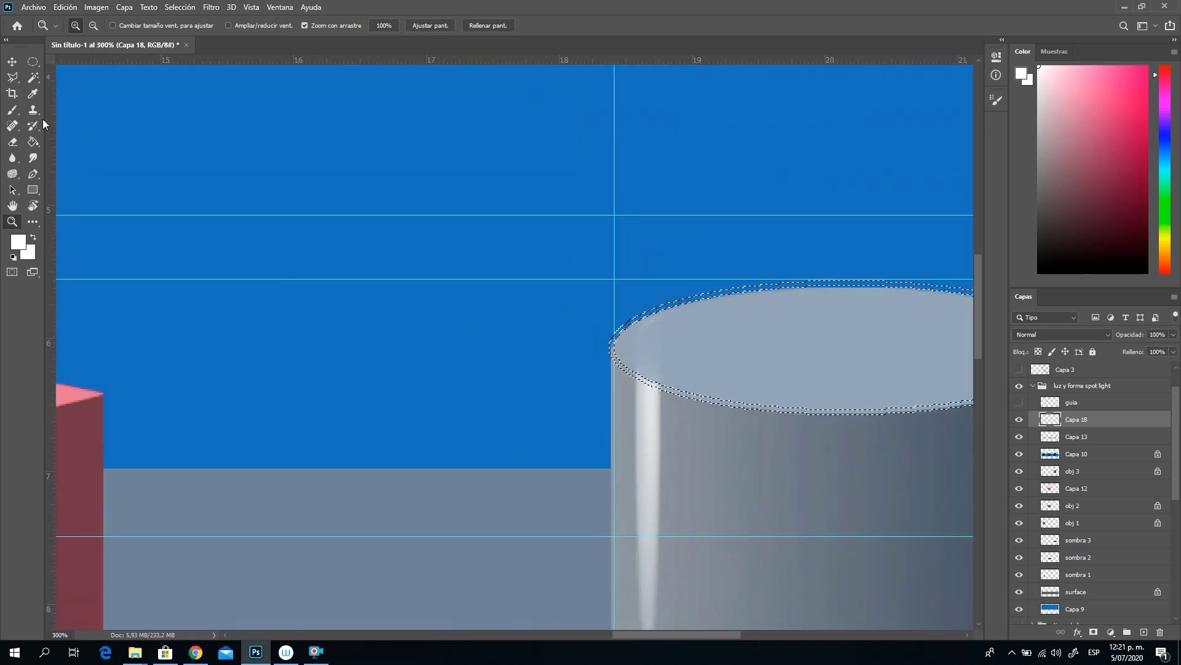
pyautogui.click(12, 109)
pyautogui.rightClick(699, 381)
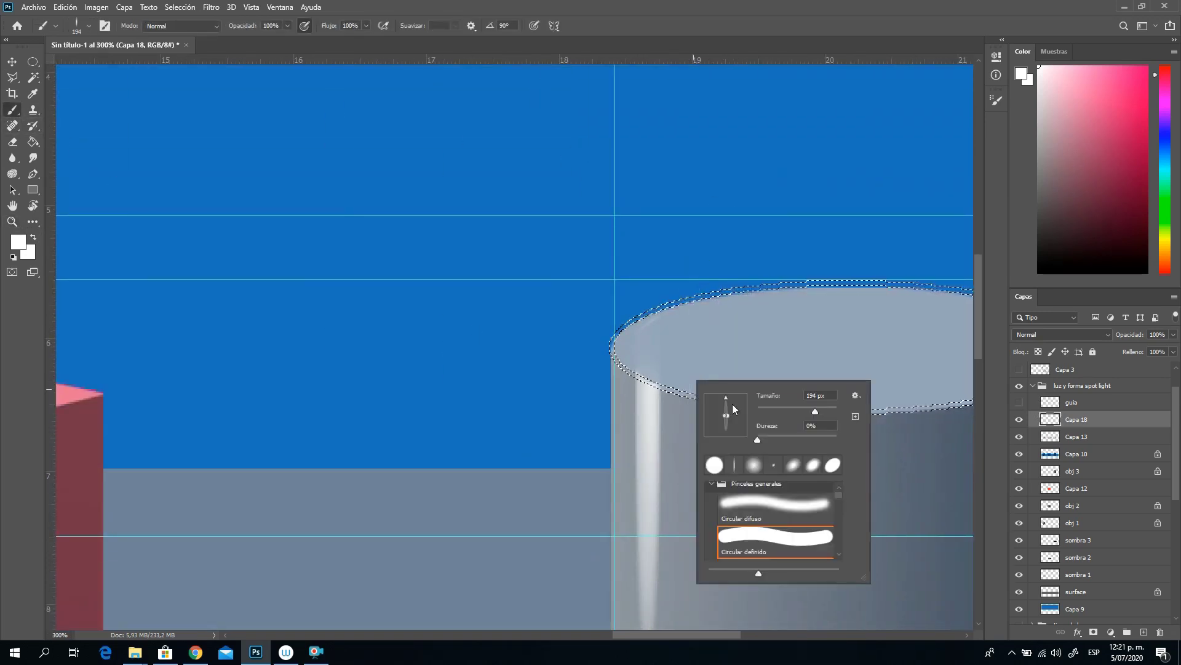
pyautogui.click(775, 508)
pyautogui.moveTo(815, 411); pyautogui.dragTo(802, 411)
pyautogui.write('71')
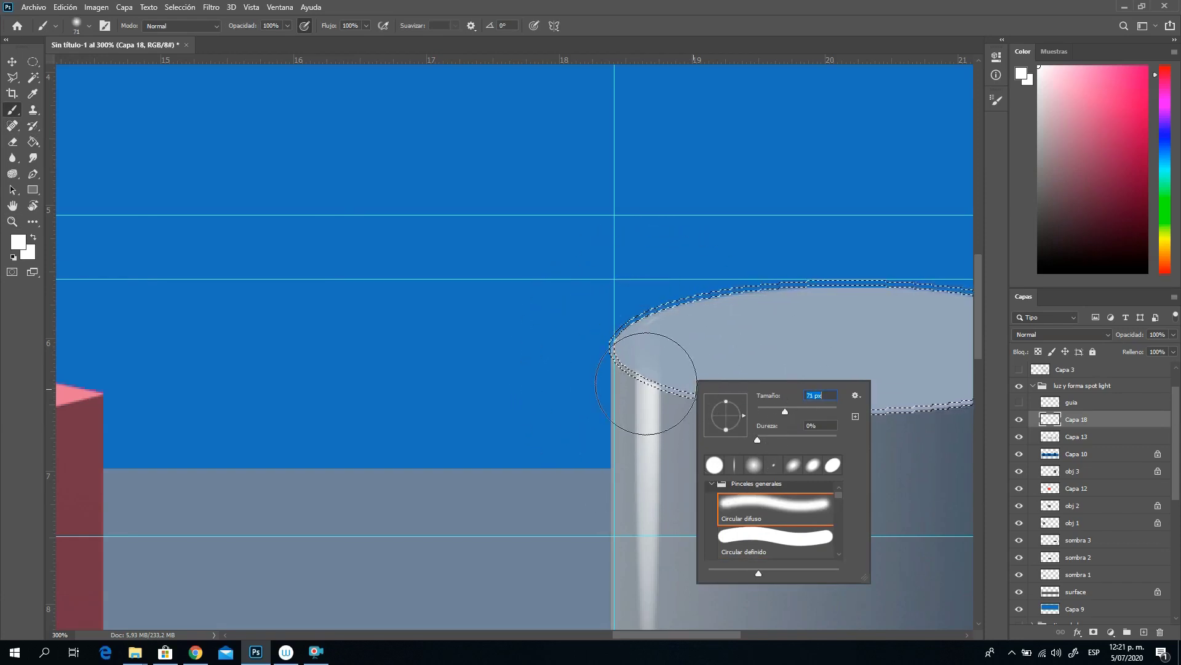
pyautogui.press('Return')
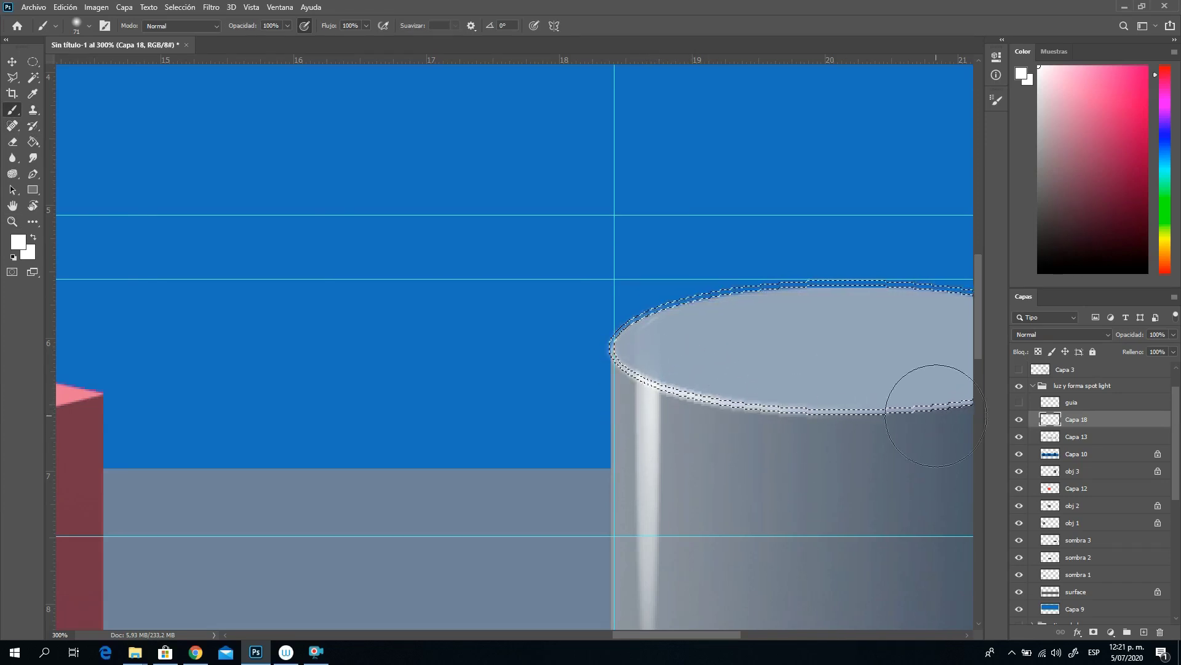
pyautogui.hotkey('ctrl', 'd')
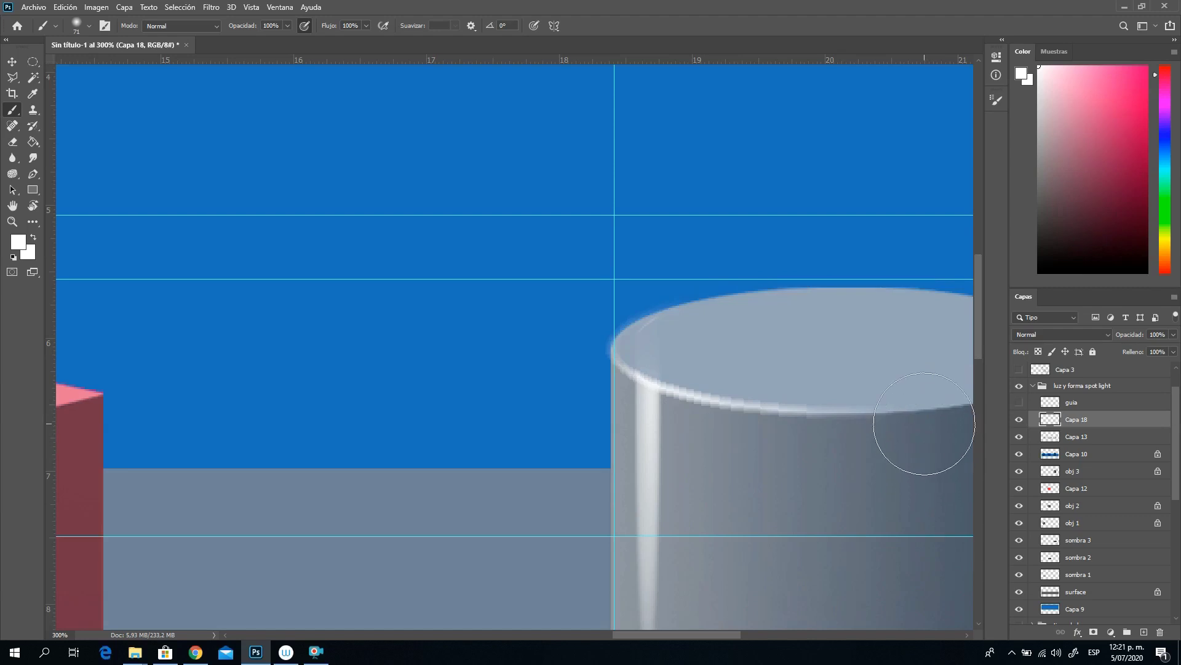
# Step: Hide the guides and show the full sphere, cube and cylinder scene
pyautogui.click(12, 143)
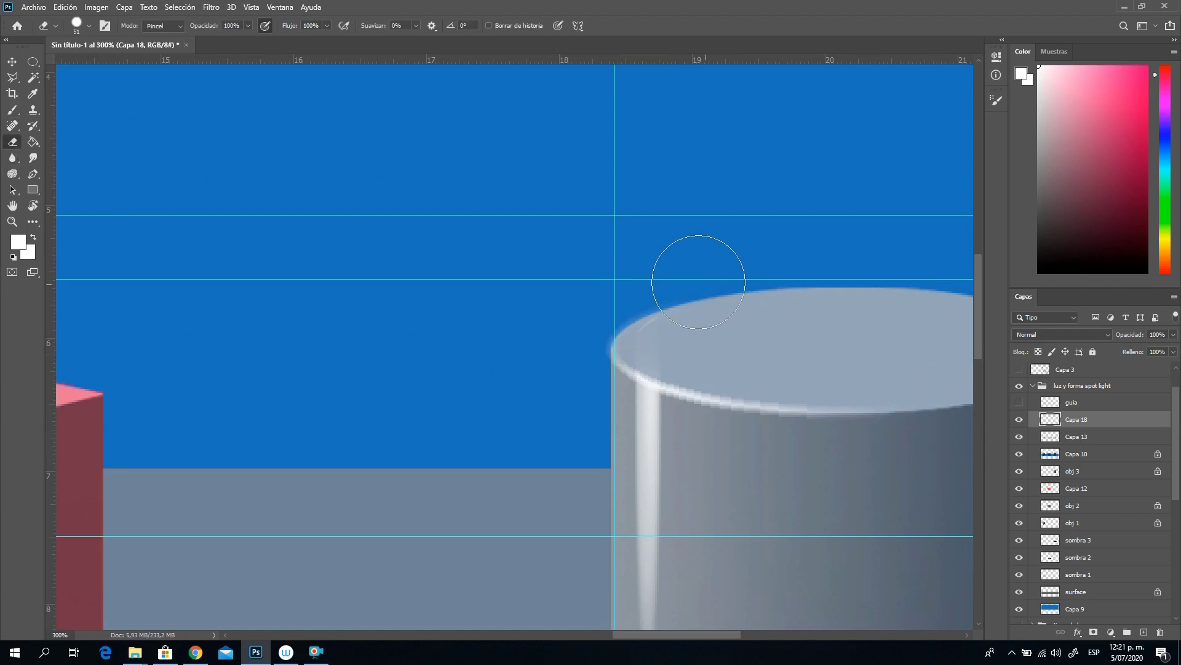
pyautogui.click(12, 222)
pyautogui.keyDown('alt'); pyautogui.click(791, 491); pyautogui.keyUp('alt')
pyautogui.keyDown('alt'); pyautogui.click(787, 499); pyautogui.keyUp('alt')
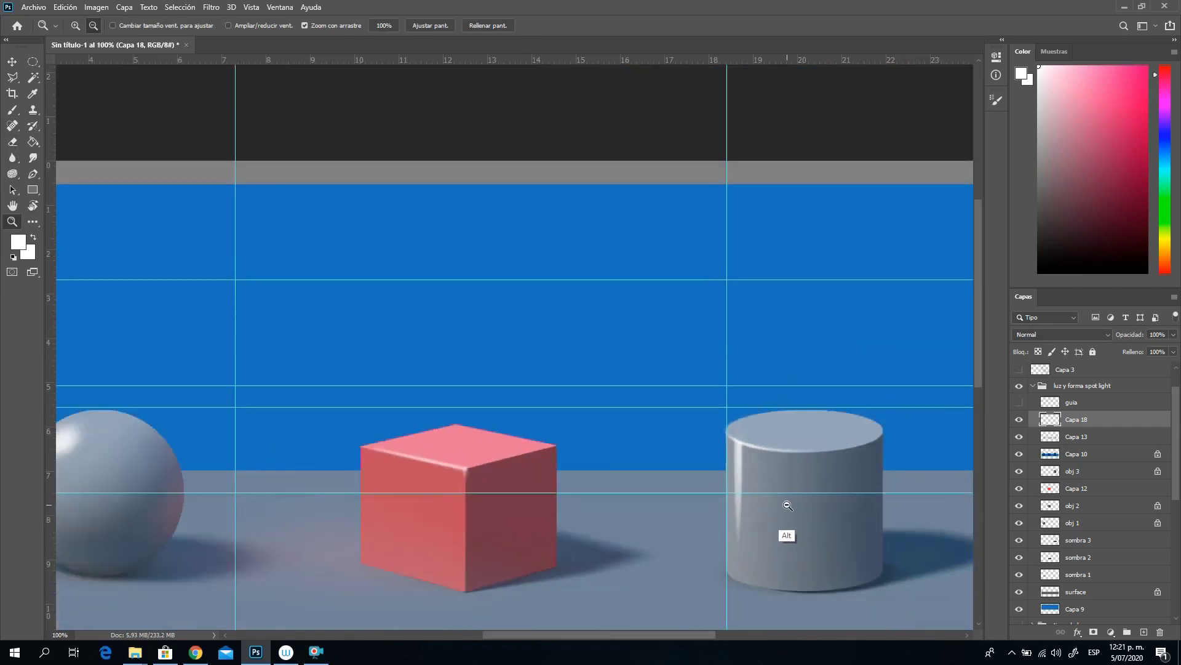
pyautogui.keyDown('alt'); pyautogui.click(789, 504); pyautogui.keyUp('alt')
pyautogui.moveTo(368, 311); pyautogui.dragTo(537, 351)
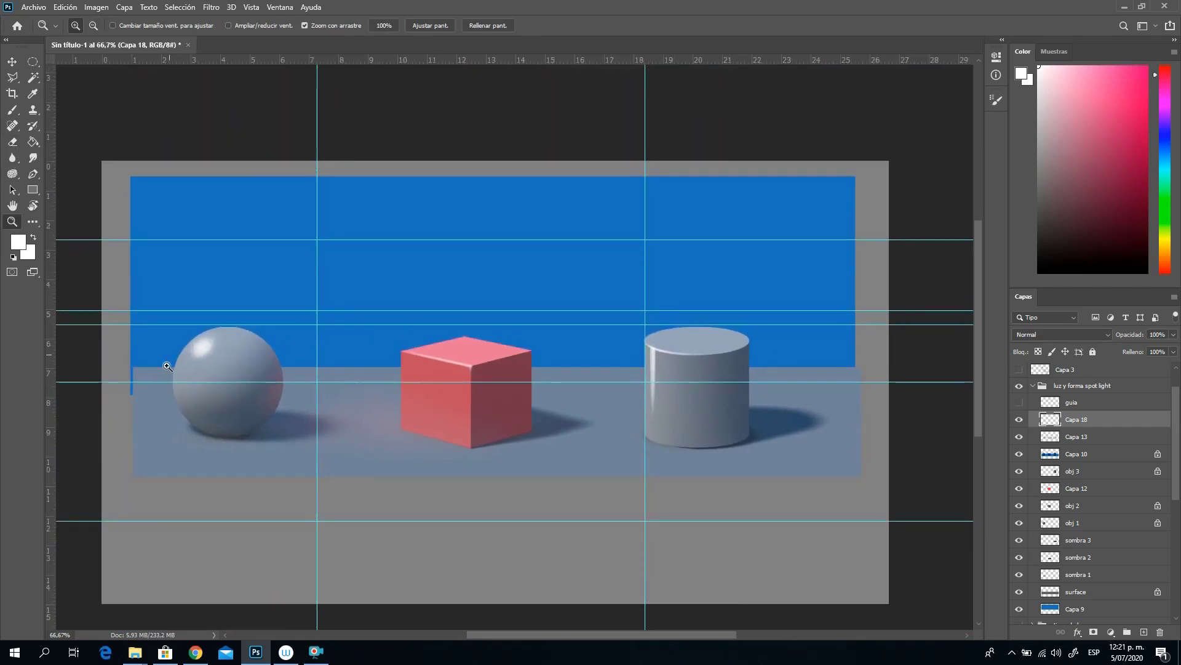
pyautogui.click(212, 7)
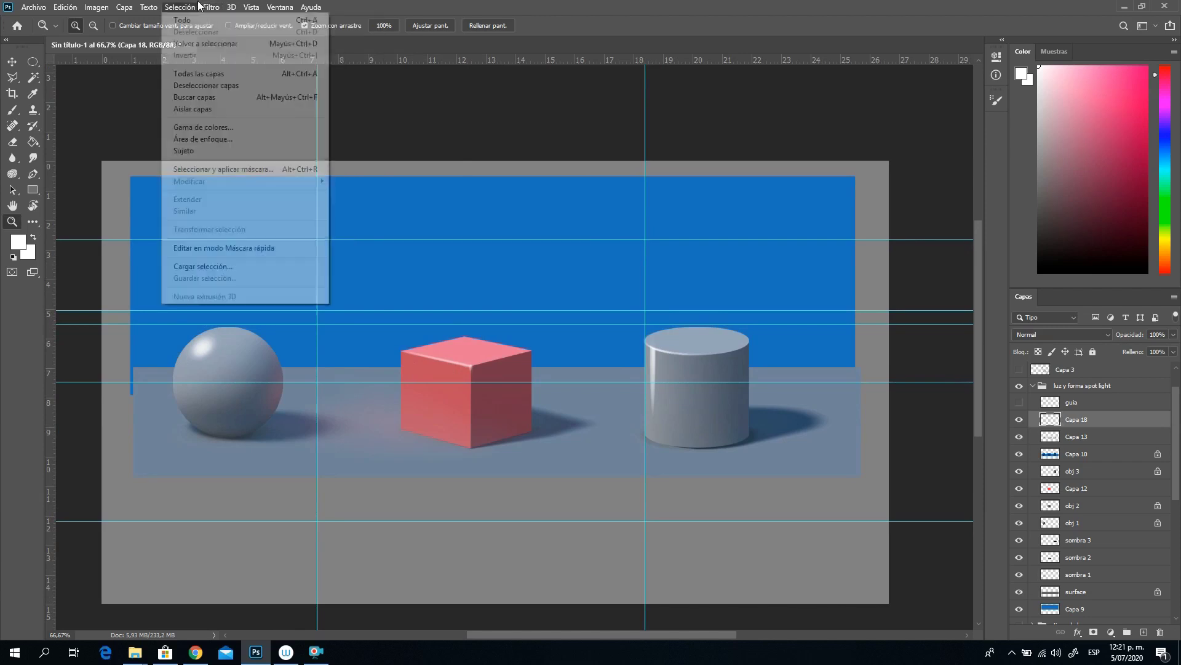
pyautogui.moveTo(249, 9)
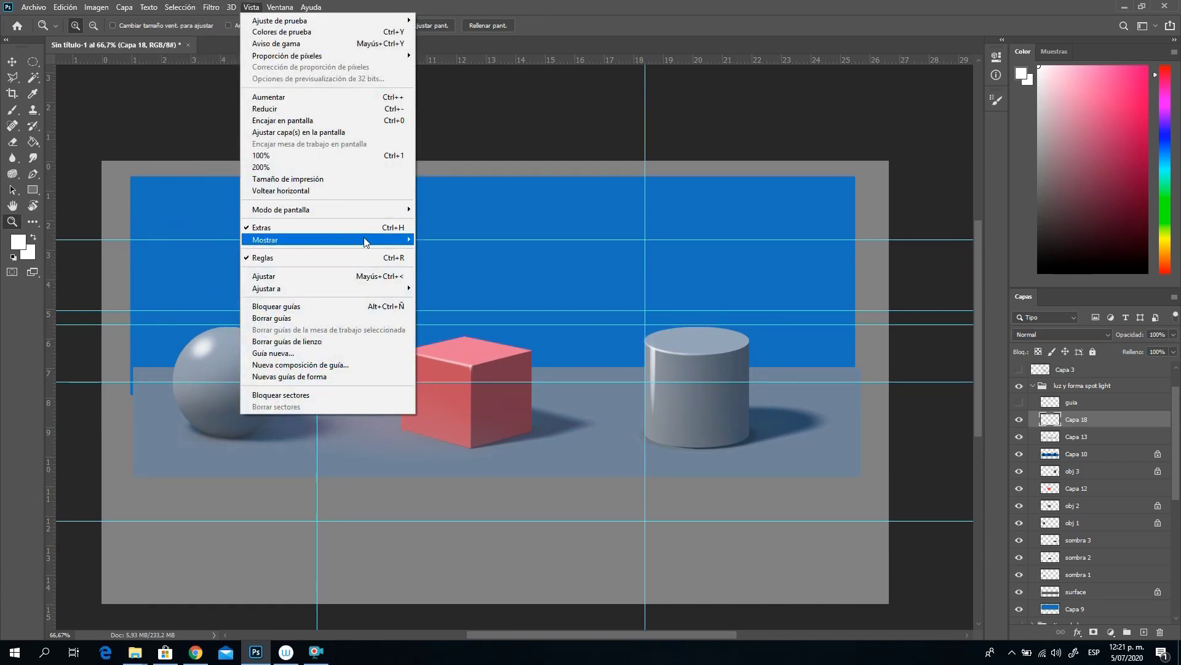
pyautogui.moveTo(364, 241)
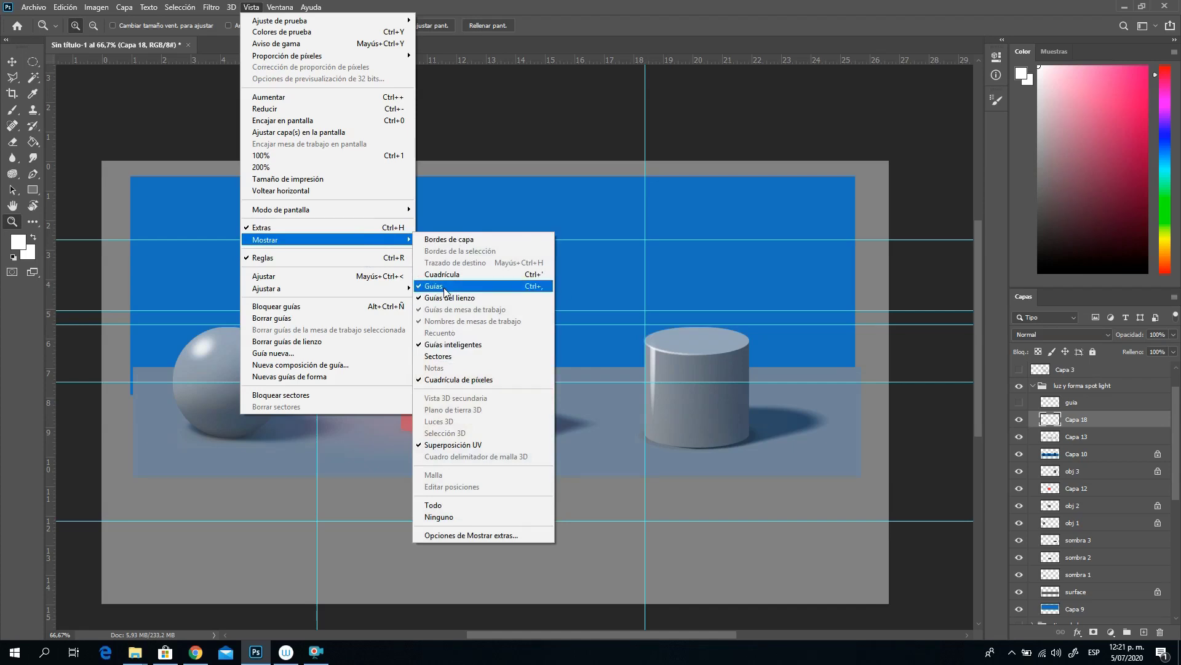
pyautogui.click(445, 289)
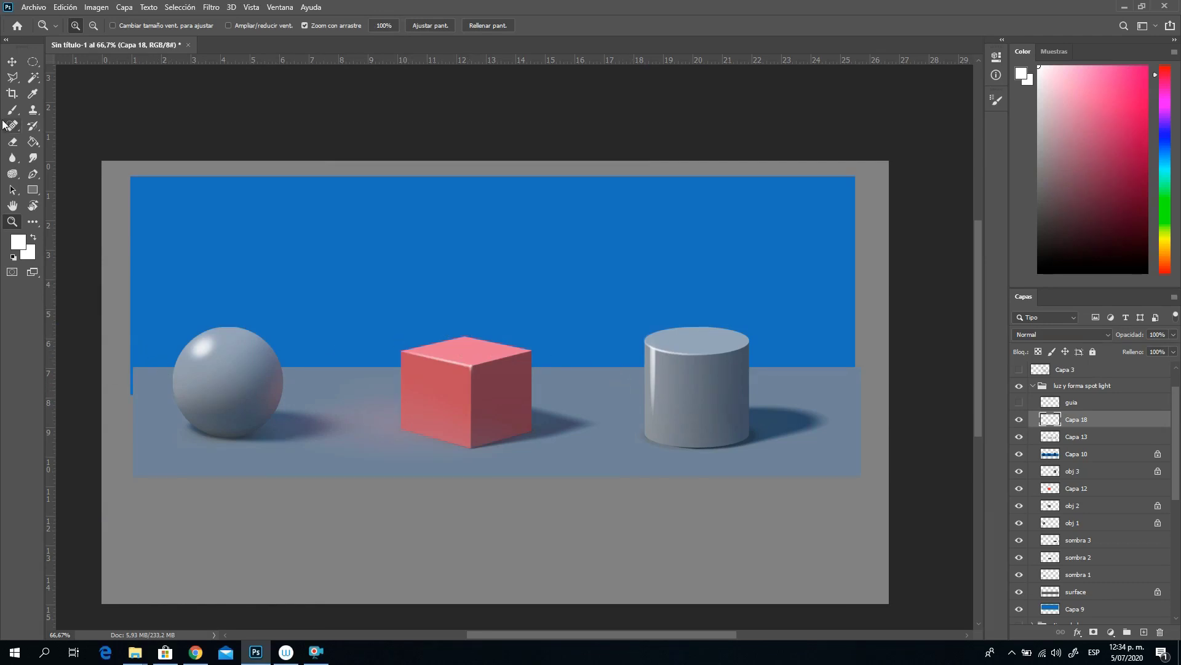
# Step: Nudge the blue background on Capa 9 slightly to the right to line up with the ground surface's left edge
pyautogui.click(12, 62)
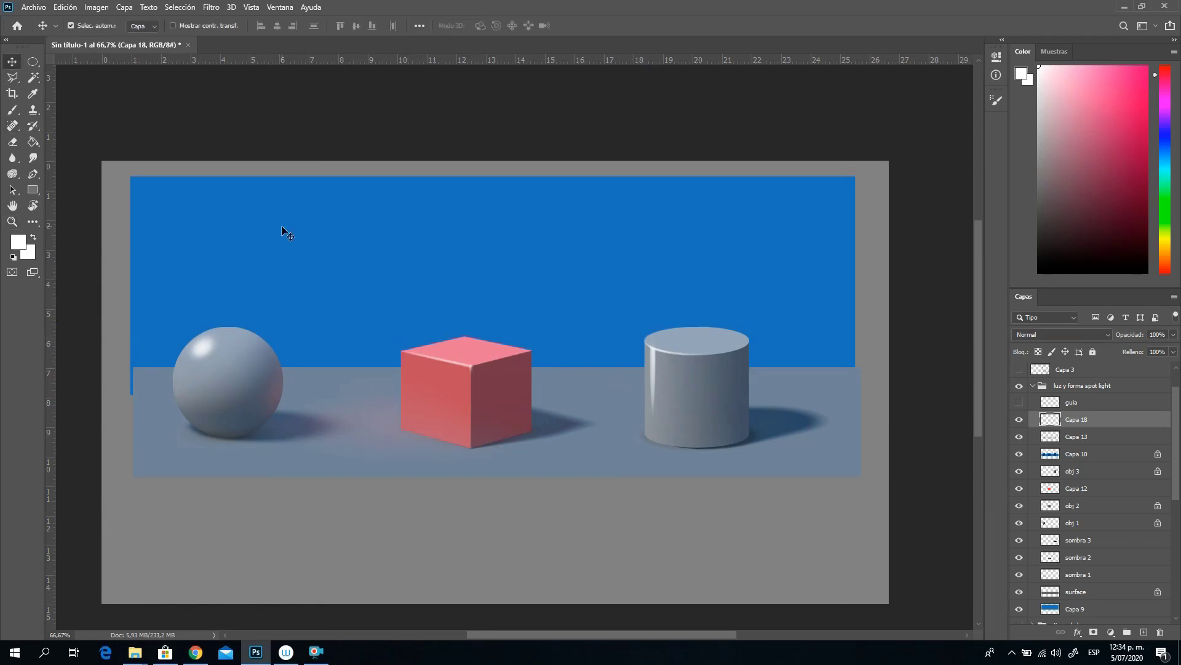
pyautogui.click(1086, 611)
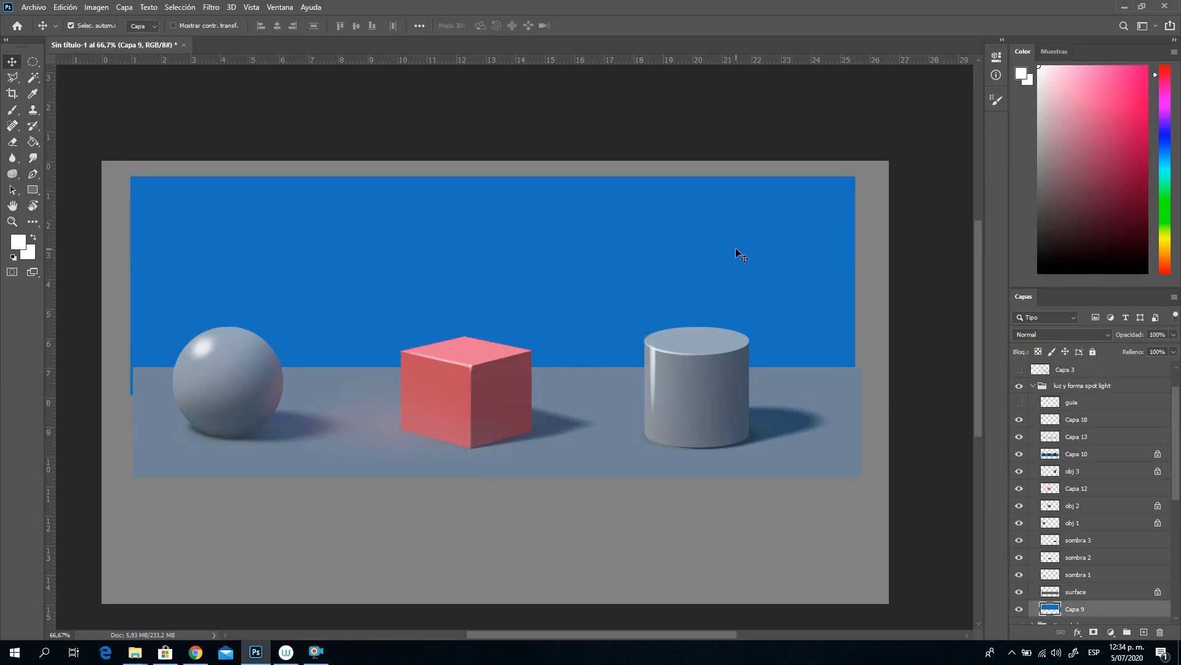
pyautogui.press('Right')
pyautogui.press('Right')
pyautogui.press('Right')
pyautogui.press('Right')
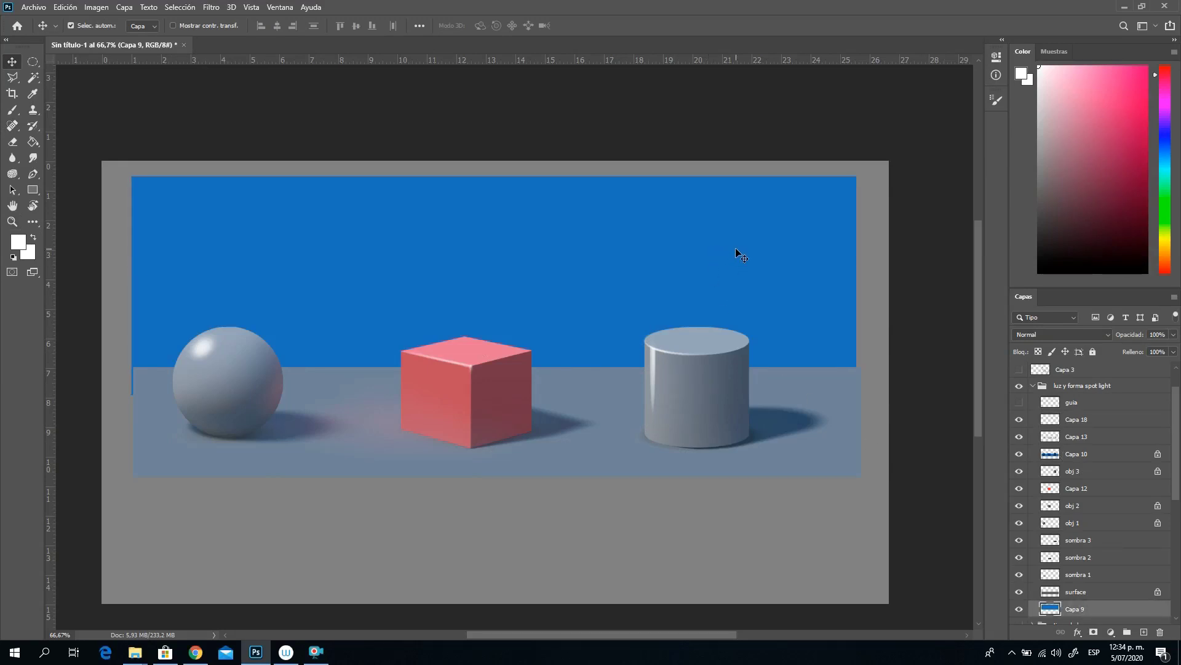
pyautogui.press('Right')
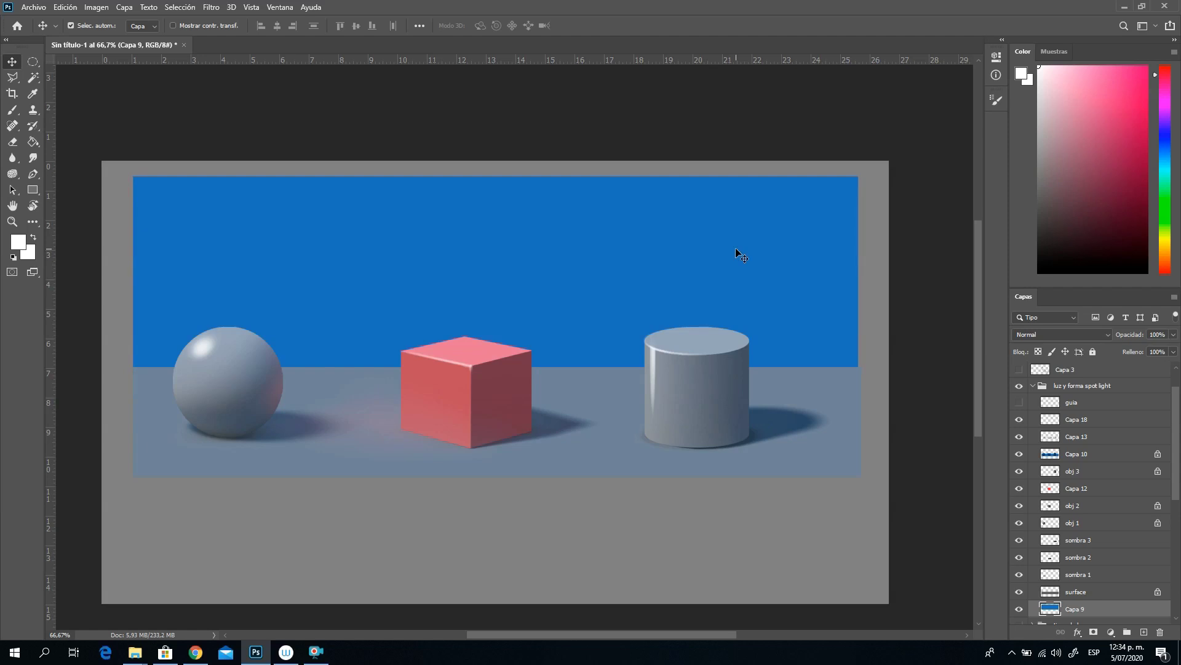
# Step: Toggle the visibility of Capa 18 to compare the scene with and without its highlights
pyautogui.click(1074, 420)
pyautogui.click(1019, 419)
pyautogui.click(1019, 421)
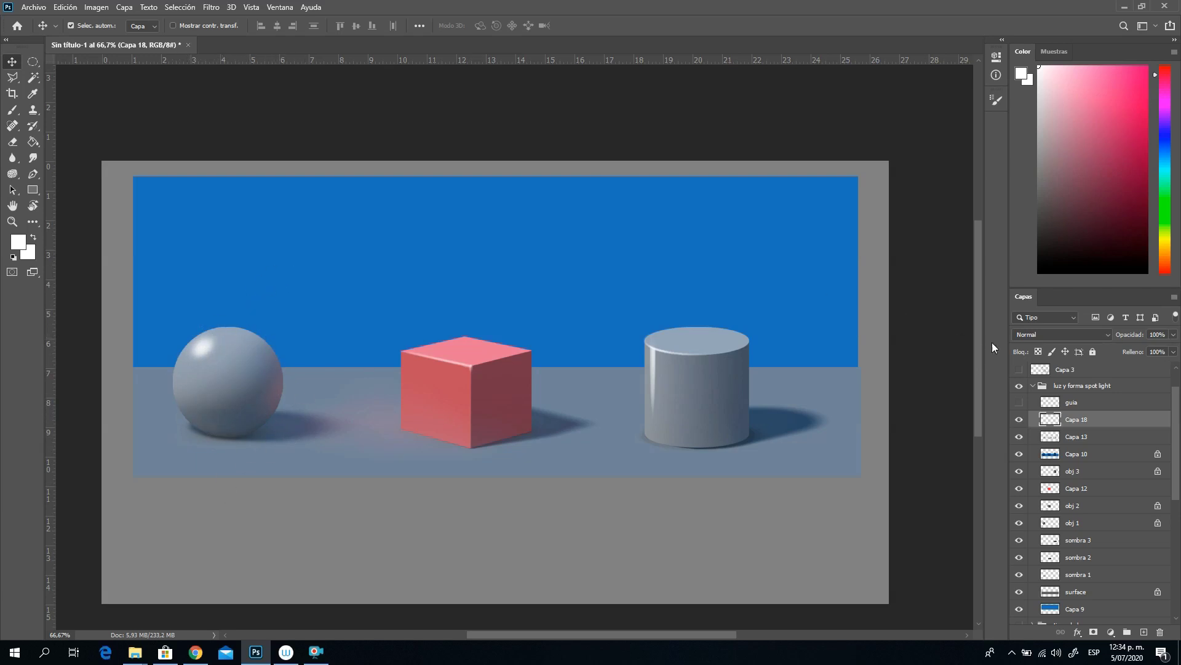
pyautogui.click(1020, 420)
pyautogui.click(1019, 420)
# Step: Add an empty layer and move Capa 18 above it in the layer stack
pyautogui.click(1143, 632)
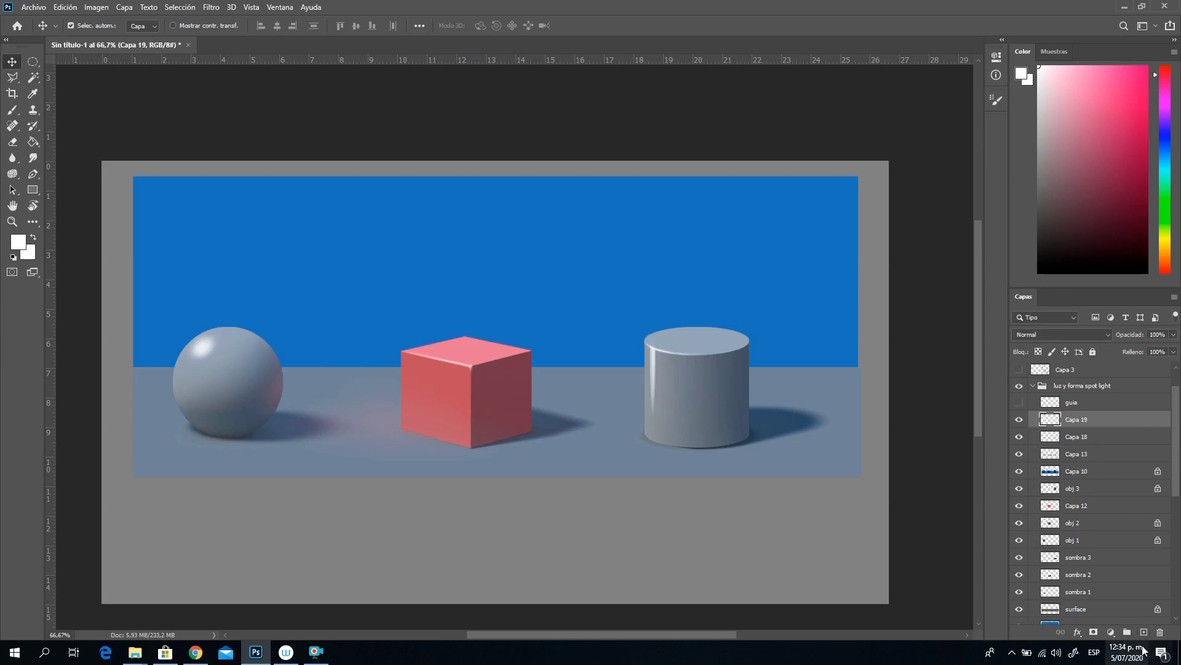
pyautogui.click(1074, 438)
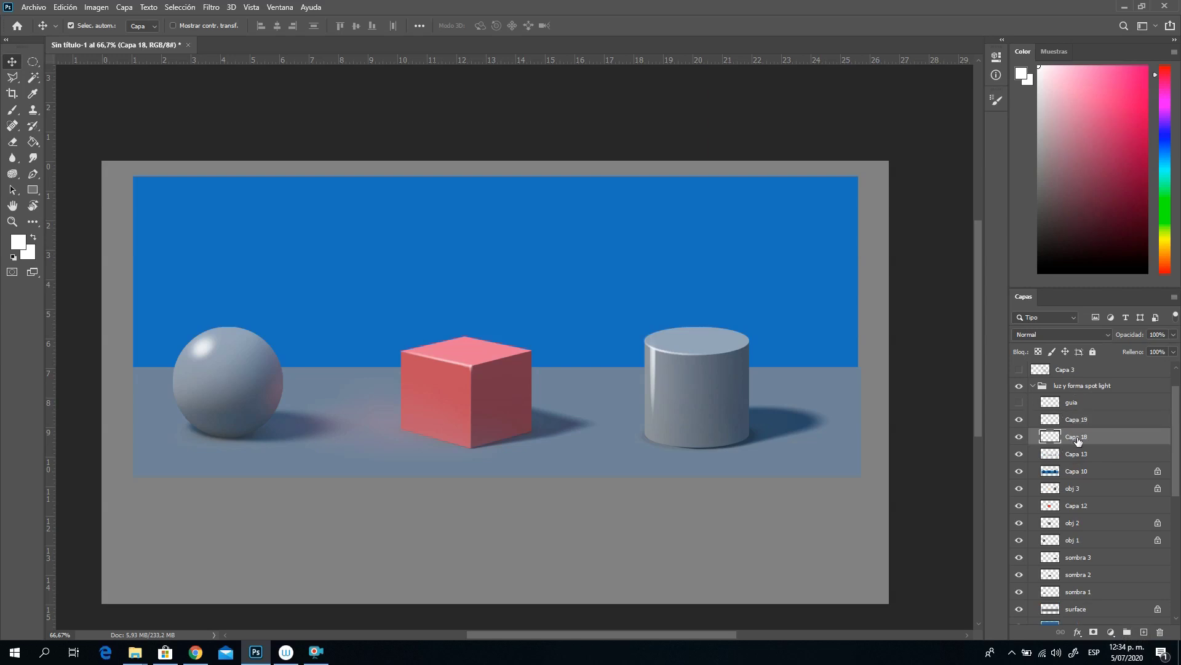
pyautogui.moveTo(1075, 438); pyautogui.dragTo(1060, 420)
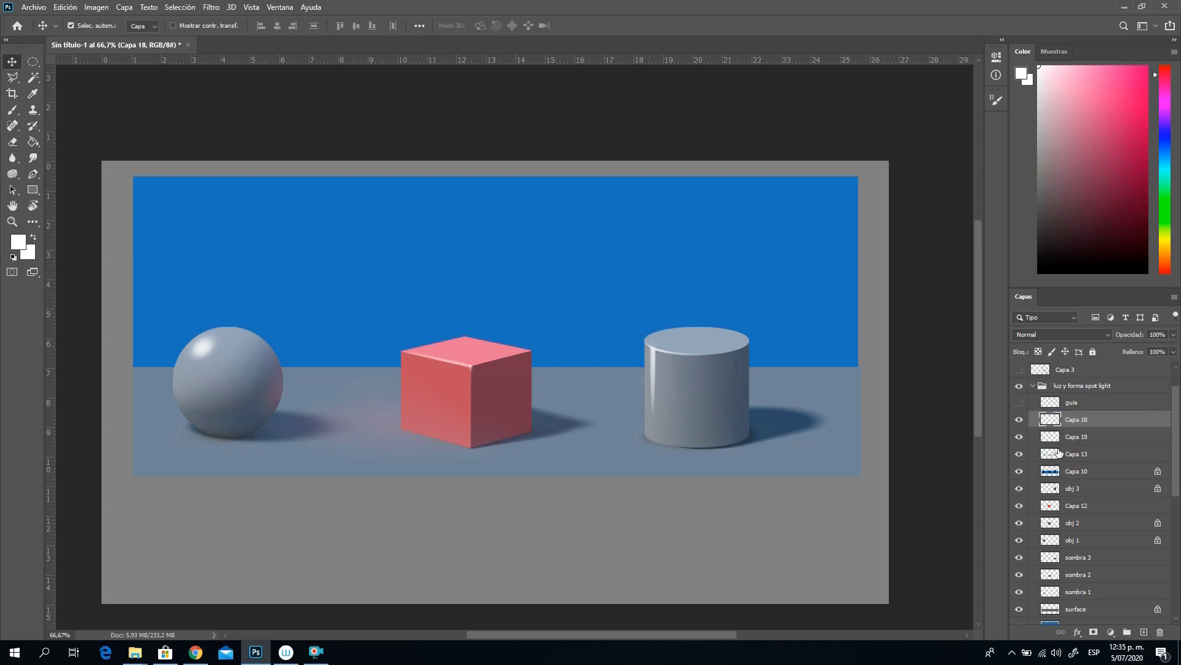
# Step: Rename the highlights layer Capa 18 as especulares and Capa 10 as skylight
pyautogui.doubleClick(1078, 420)
pyautogui.write('especulares')
pyautogui.click(1078, 440)
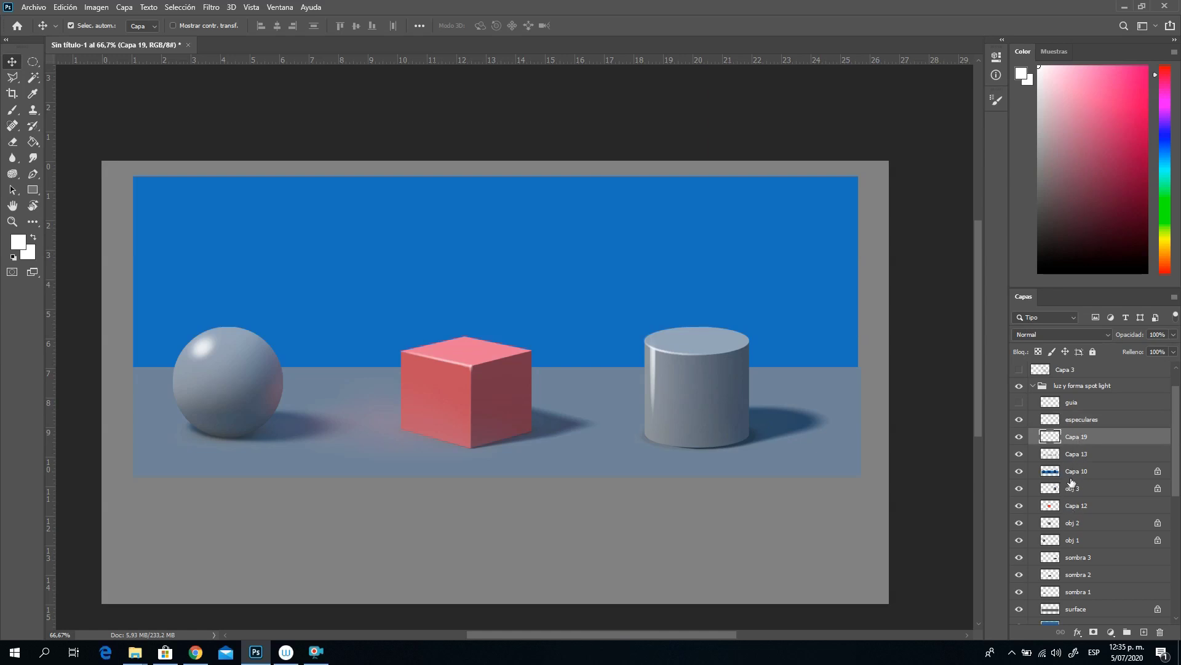
pyautogui.doubleClick(1071, 472)
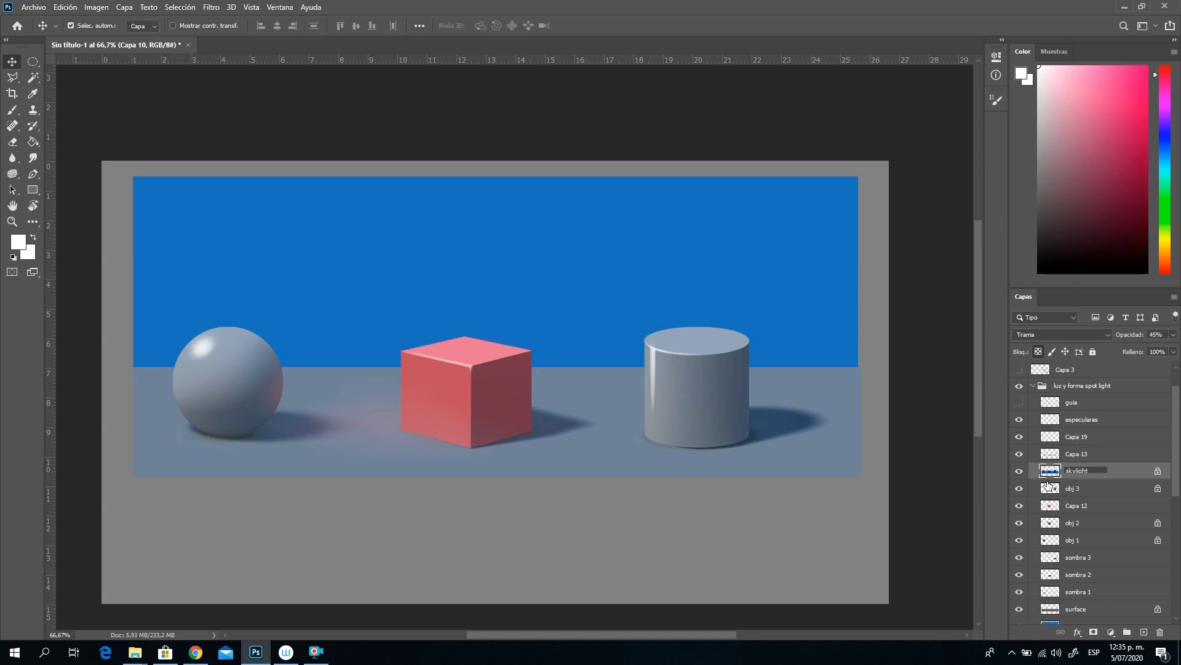
pyautogui.click(1085, 436)
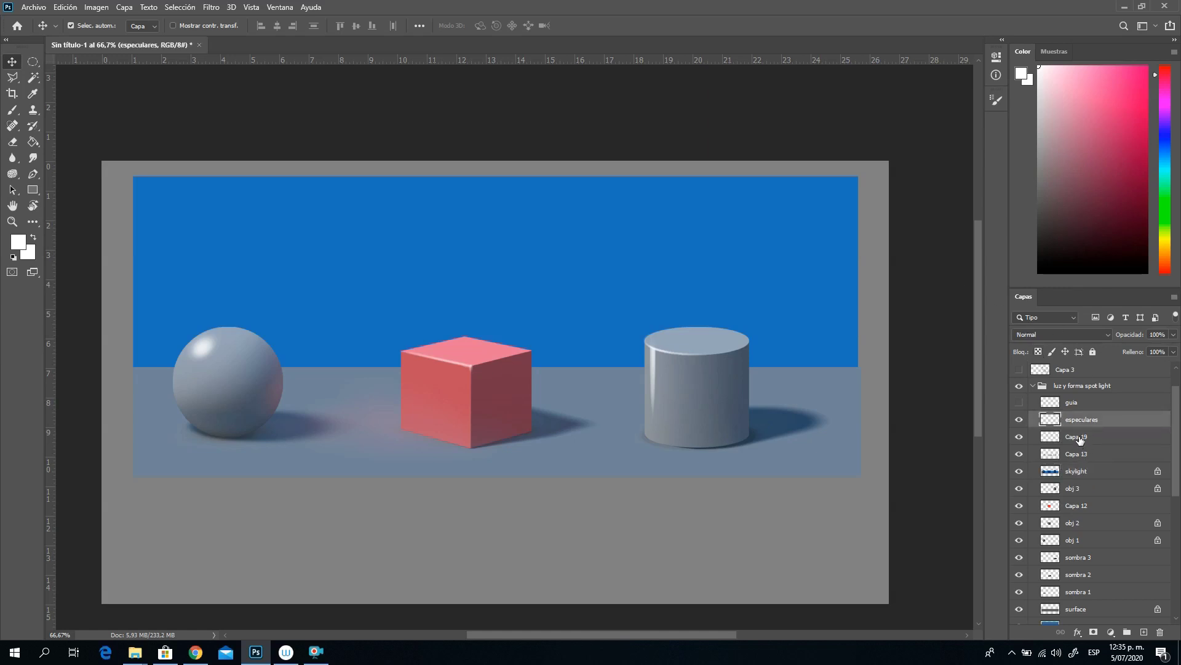
# Step: With Capa 19 active, load the combined outlines of obj 1, obj 2 and obj 3 as one selection
pyautogui.click(1019, 438)
pyautogui.click(1020, 440)
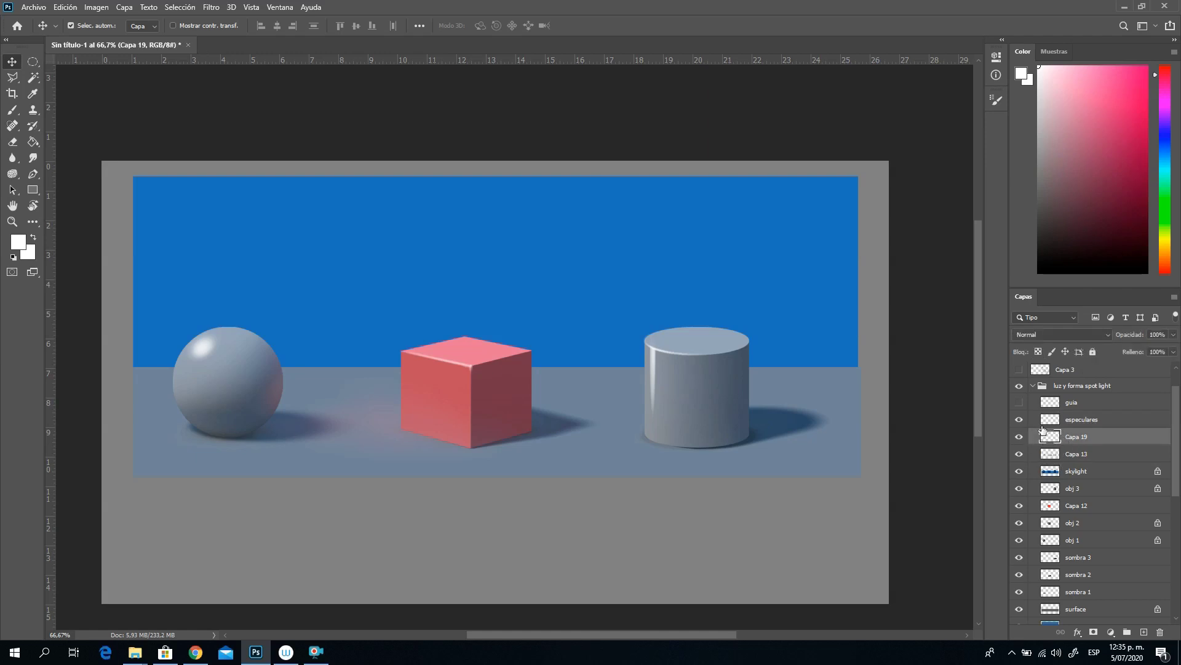
pyautogui.keyDown('ctrl'); pyautogui.click(1046, 540); pyautogui.keyUp('ctrl')
pyautogui.keyDown('ctrl'); pyautogui.keyDown('shift'); pyautogui.click(1052, 523); pyautogui.keyUp('shift'); pyautogui.keyUp('ctrl')
pyautogui.keyDown('ctrl'); pyautogui.keyDown('shift'); pyautogui.click(1052, 490); pyautogui.keyUp('shift'); pyautogui.keyUp('ctrl')
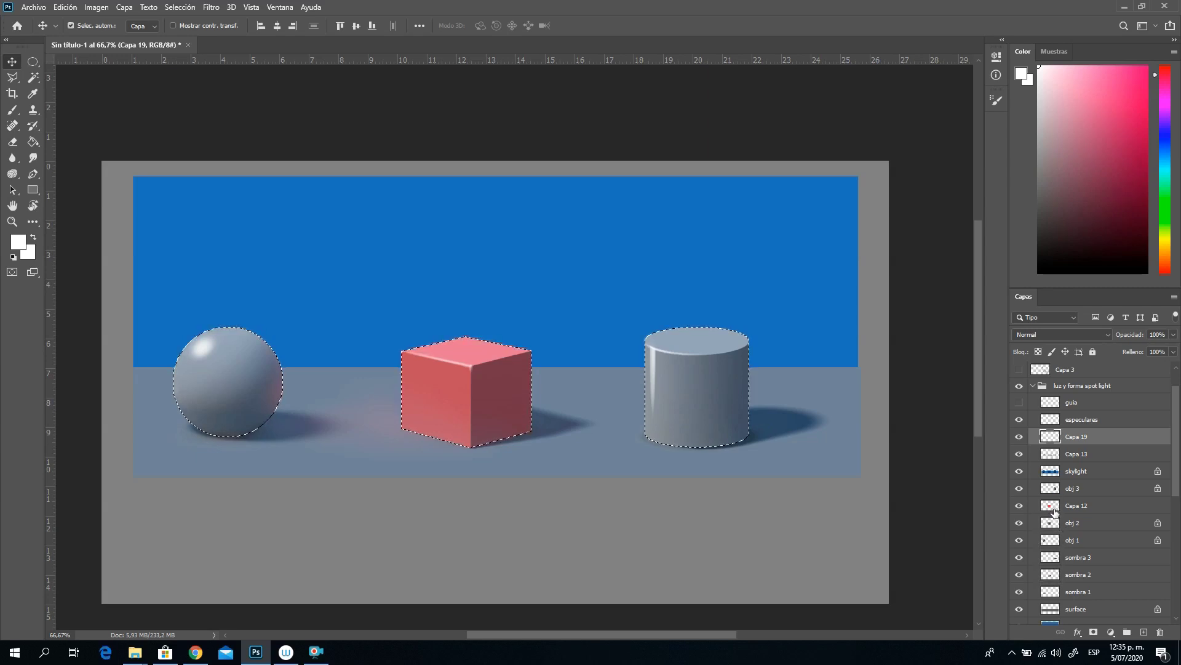
# Step: Fill the sphere, cube and cylinder selection with black on Capa 19 and clear the selection
pyautogui.click(34, 143)
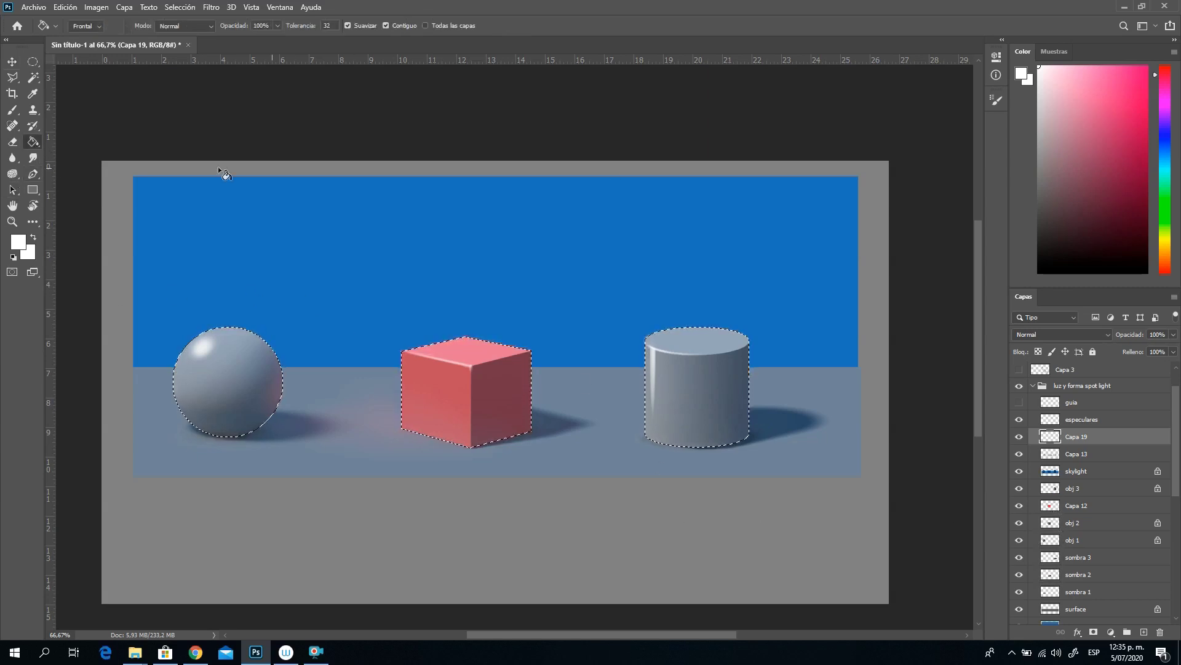
pyautogui.press('d')
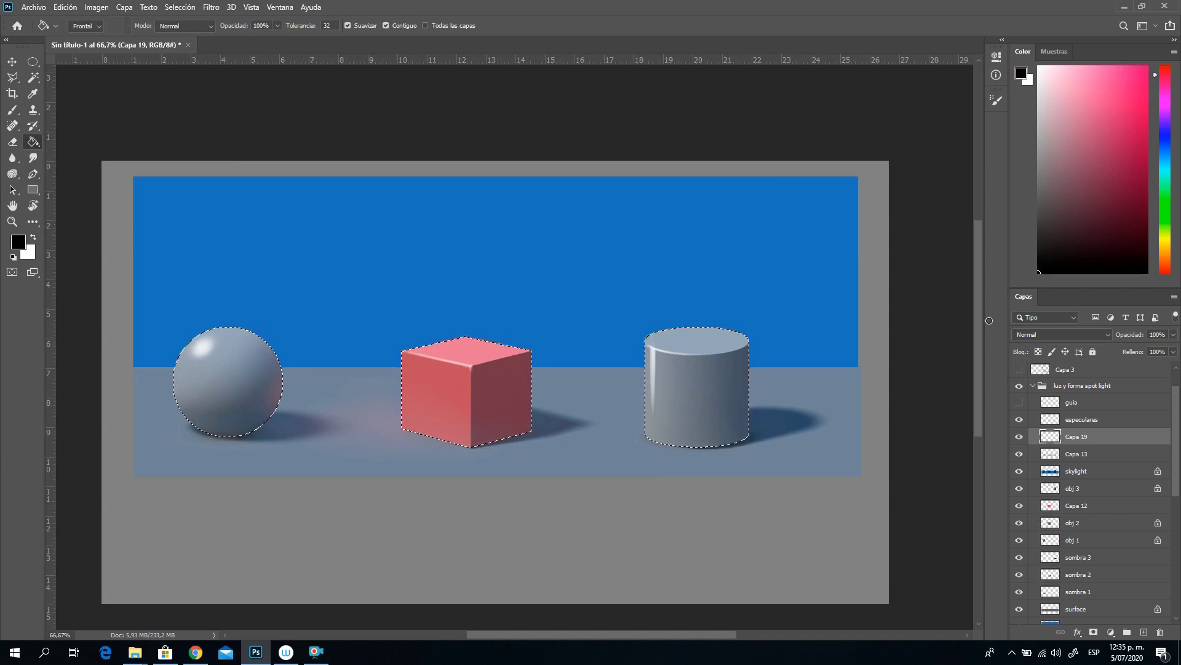
pyautogui.click(448, 395)
pyautogui.hotkey('ctrl', 'd')
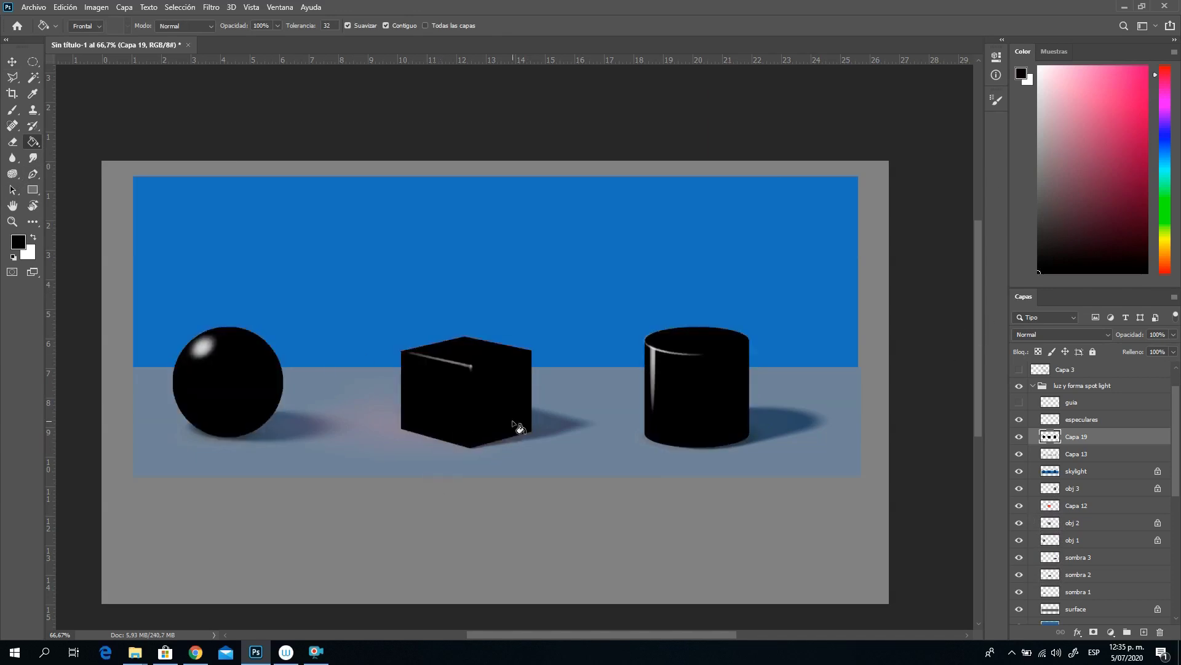
# Step: Merge especulares with the black Capa 19 and set the merged layer's blending mode to Sobreexpos. lineal (Añadir)
pyautogui.click(1019, 419)
pyautogui.click(1019, 419)
pyautogui.keyDown('shift'); pyautogui.click(1082, 421); pyautogui.keyUp('shift')
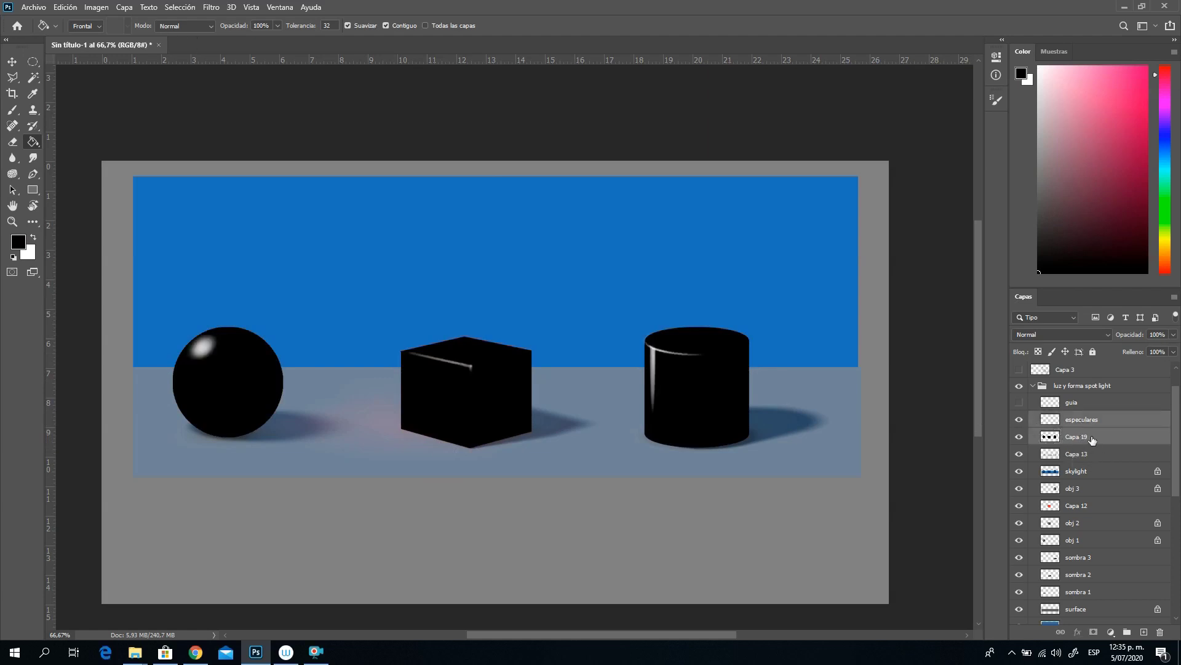
pyautogui.rightClick(1076, 430)
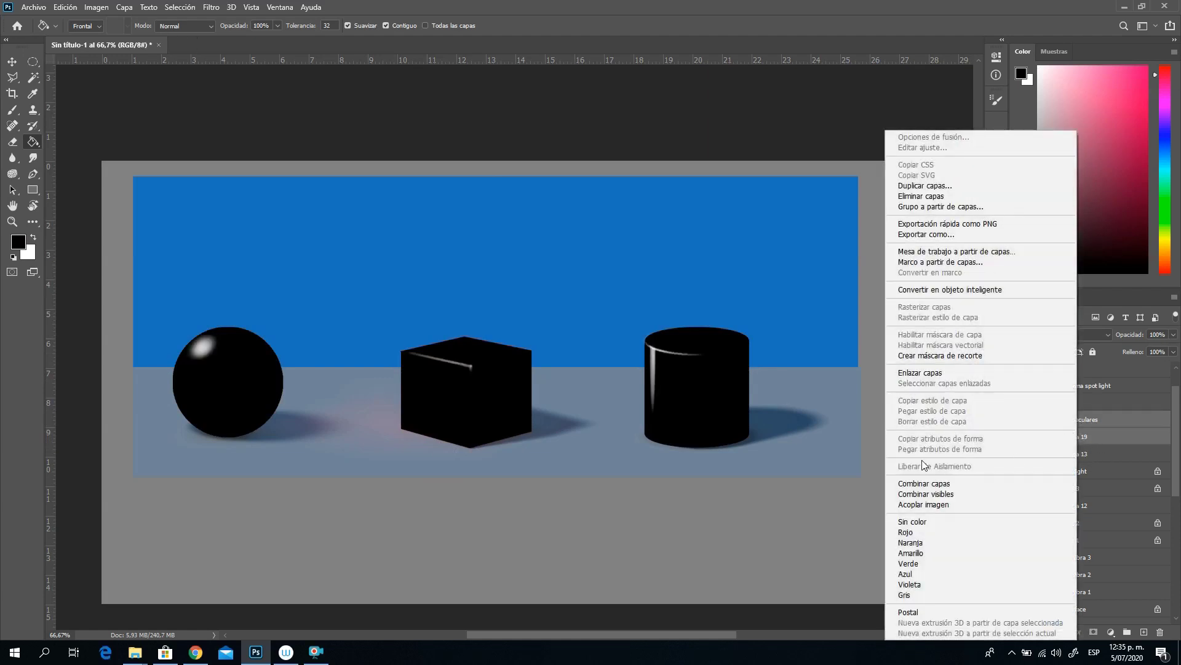
pyautogui.click(926, 484)
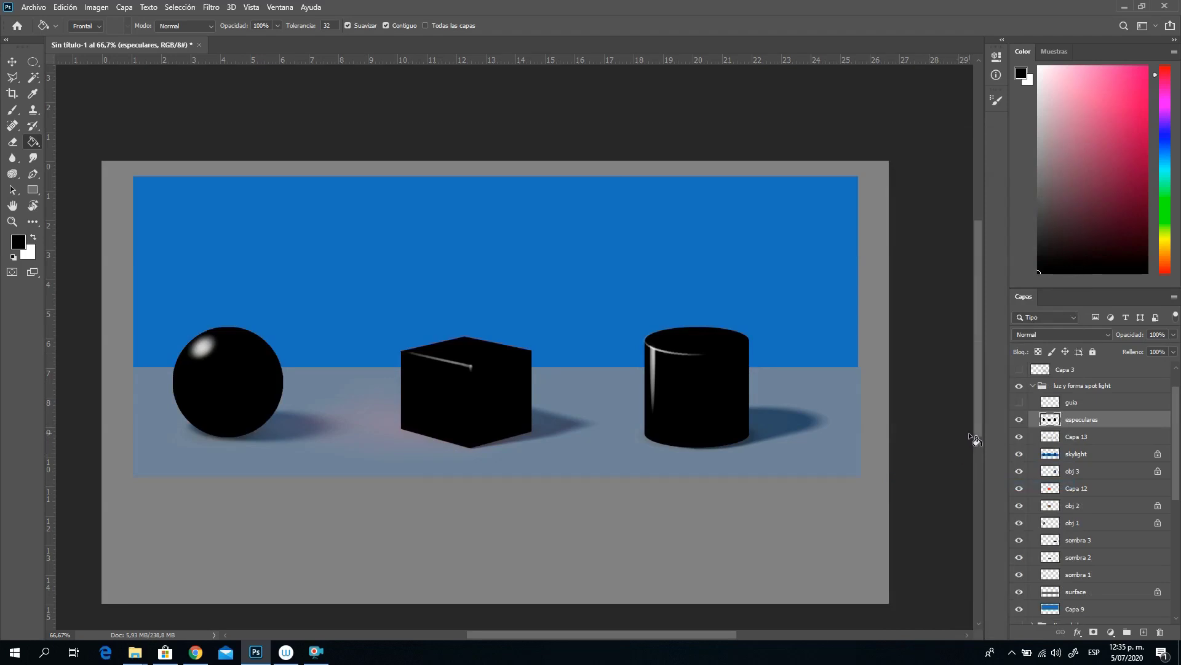
pyautogui.click(1042, 335)
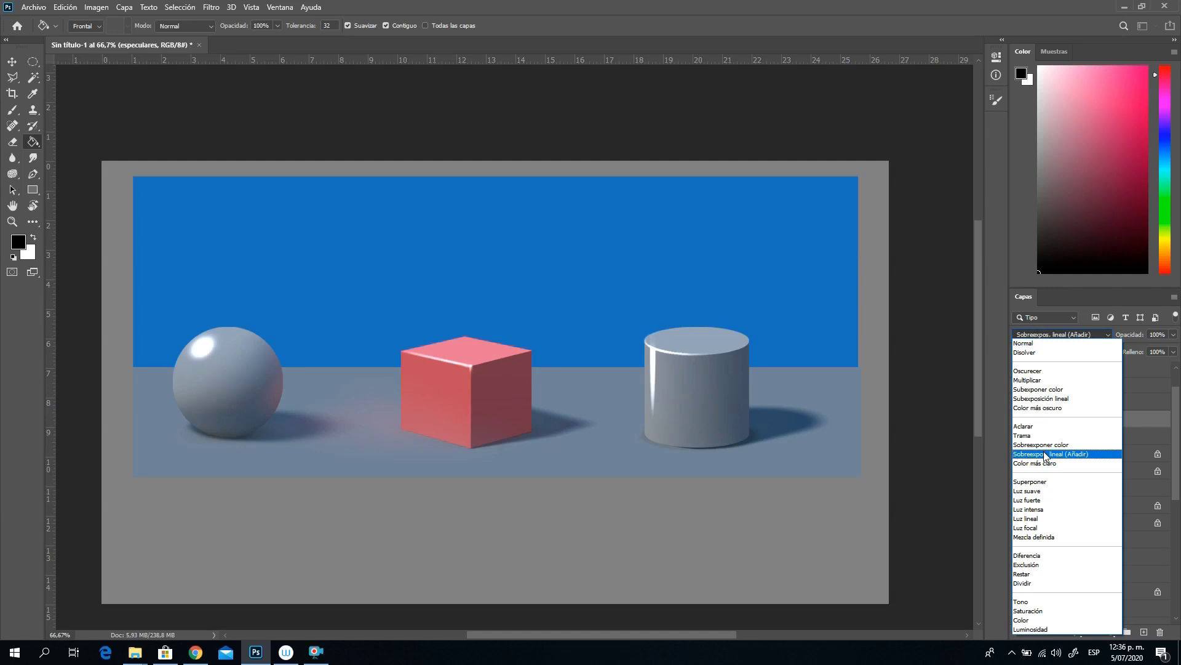
pyautogui.click(1045, 456)
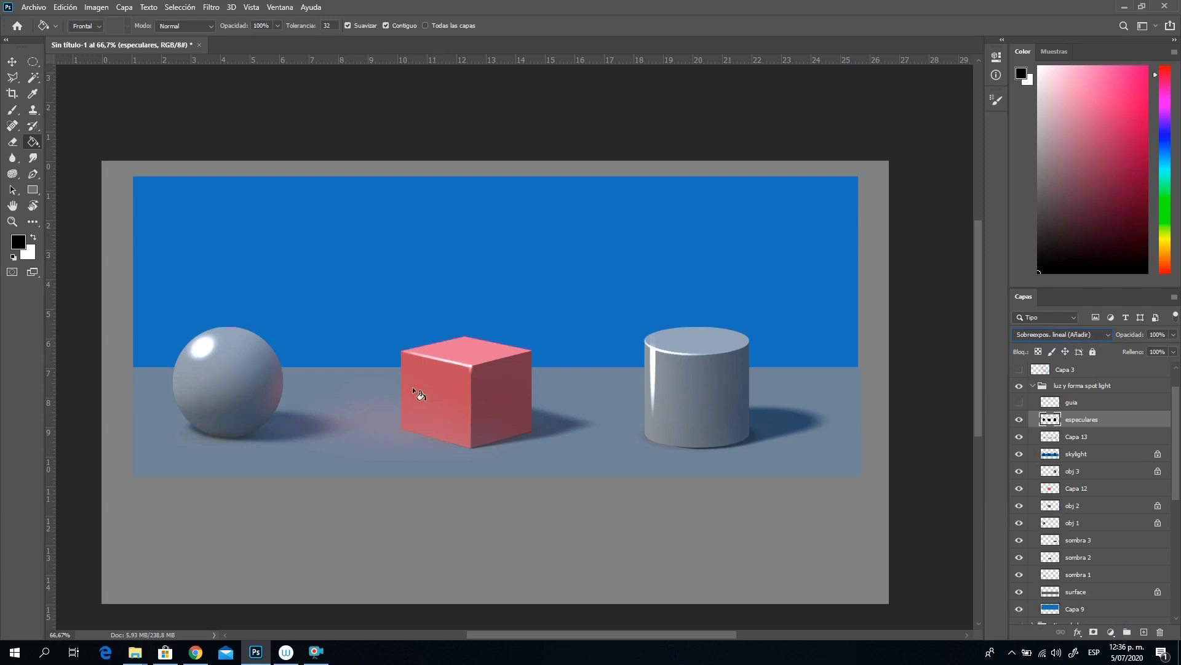
# Step: Hide the luz y forma spot light group and show the partes del volumen group
pyautogui.click(12, 222)
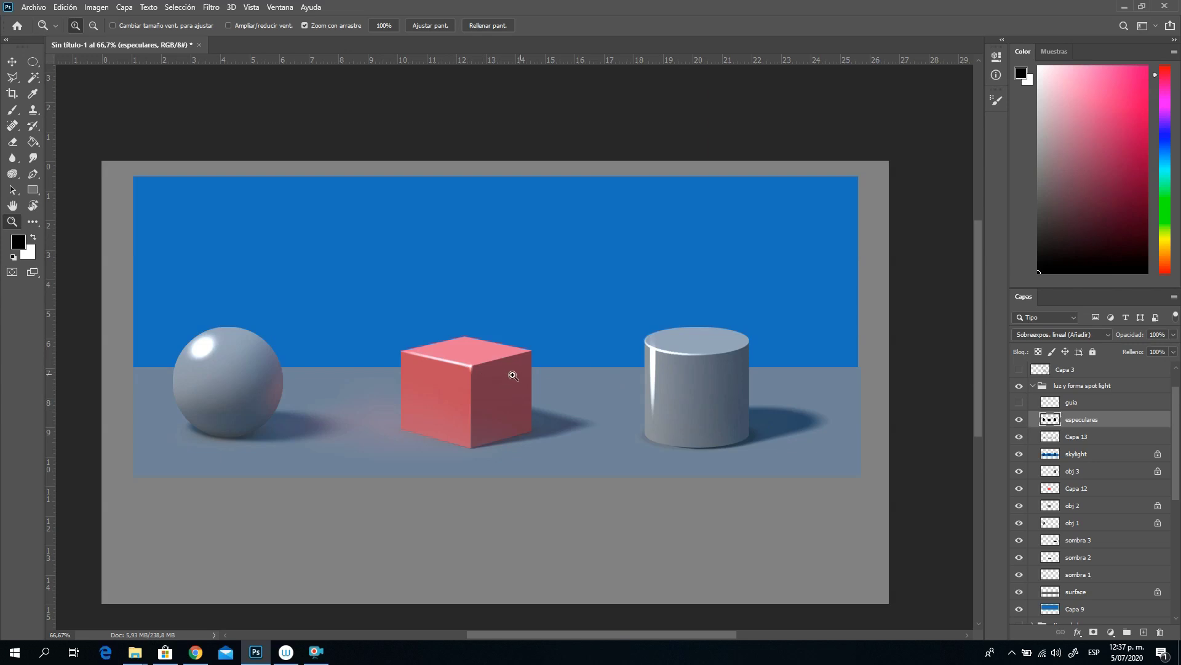
pyautogui.click(1019, 386)
pyautogui.moveTo(1176, 471); pyautogui.dragTo(1170, 603)
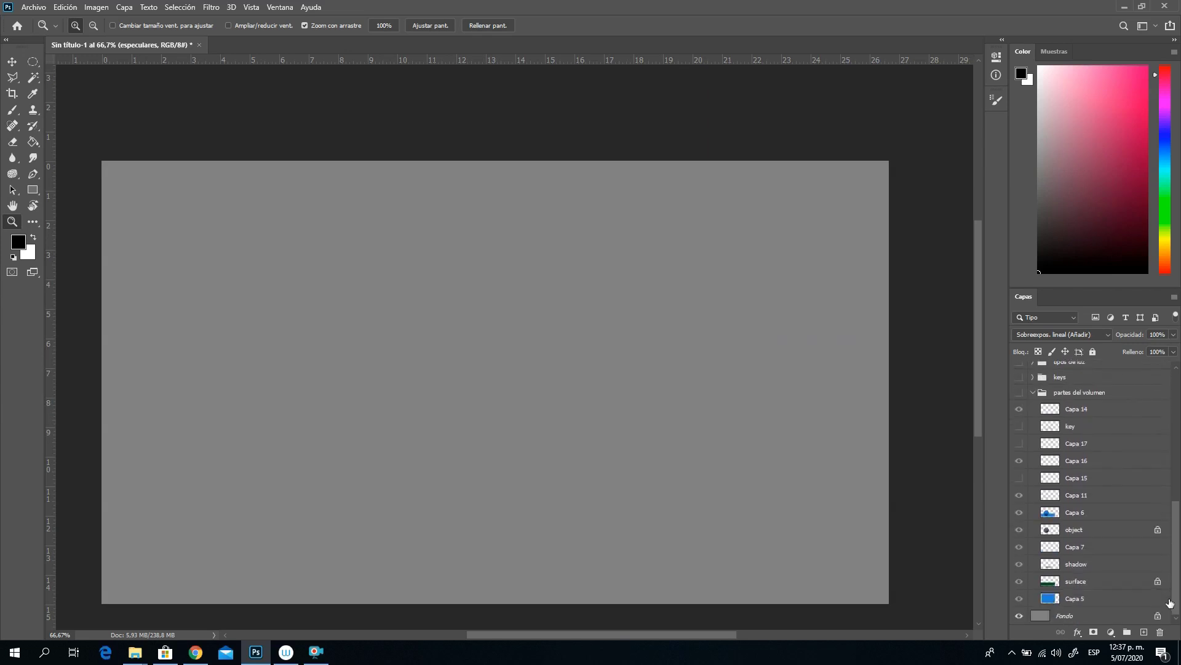
pyautogui.click(1020, 392)
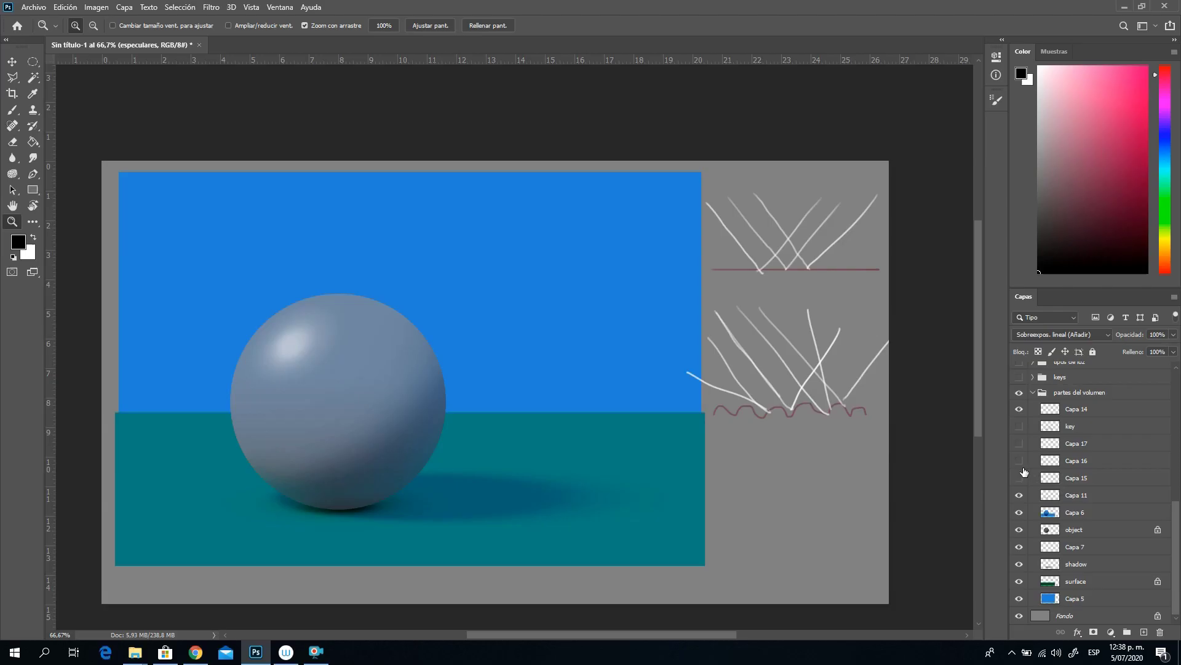
# Step: Show the sharp sphere highlight on Capa 15 and hide the light-ray sketches on Capa 14
pyautogui.click(1020, 478)
pyautogui.click(1019, 478)
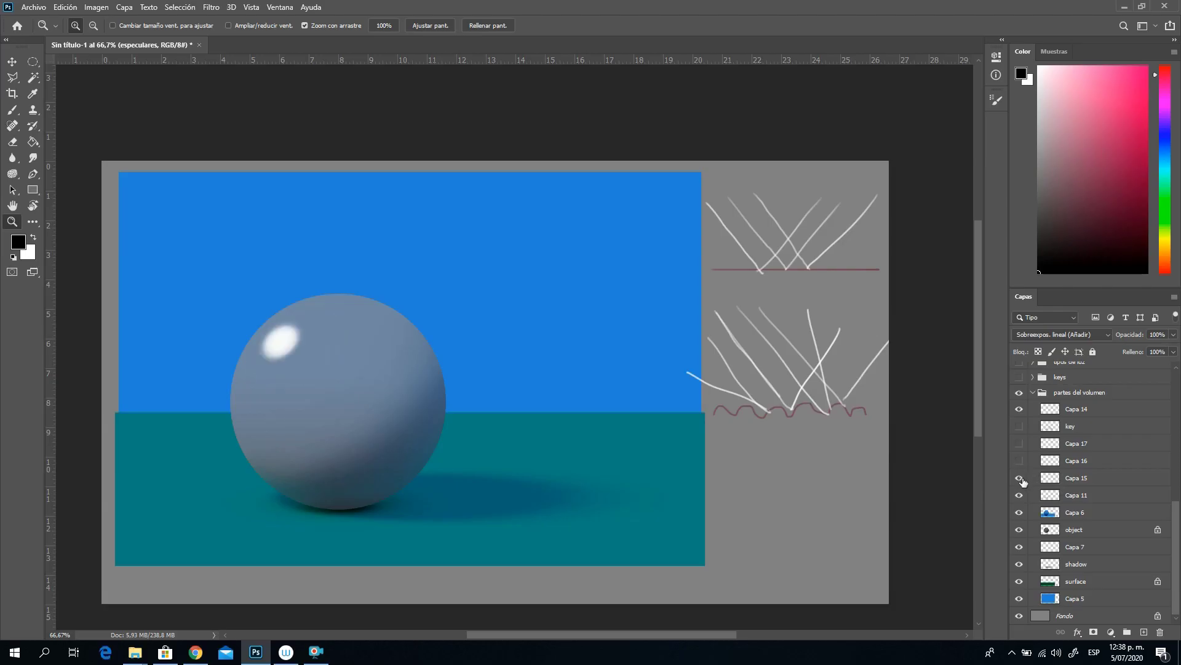
pyautogui.click(1020, 409)
pyautogui.click(1020, 444)
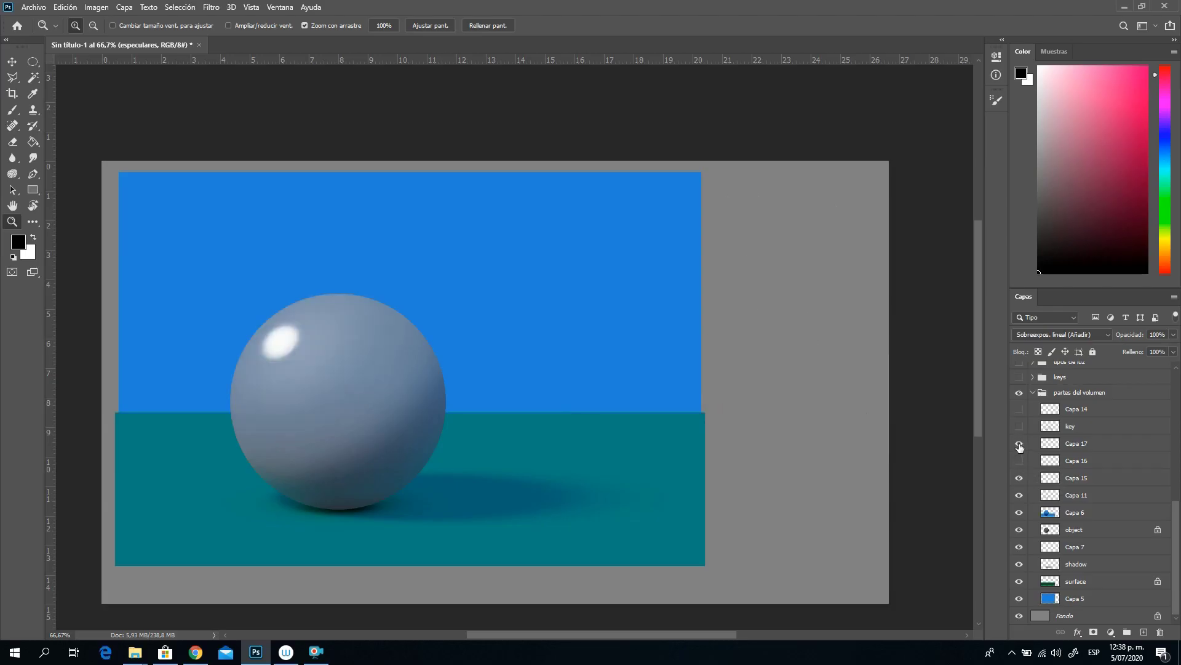
pyautogui.click(1020, 444)
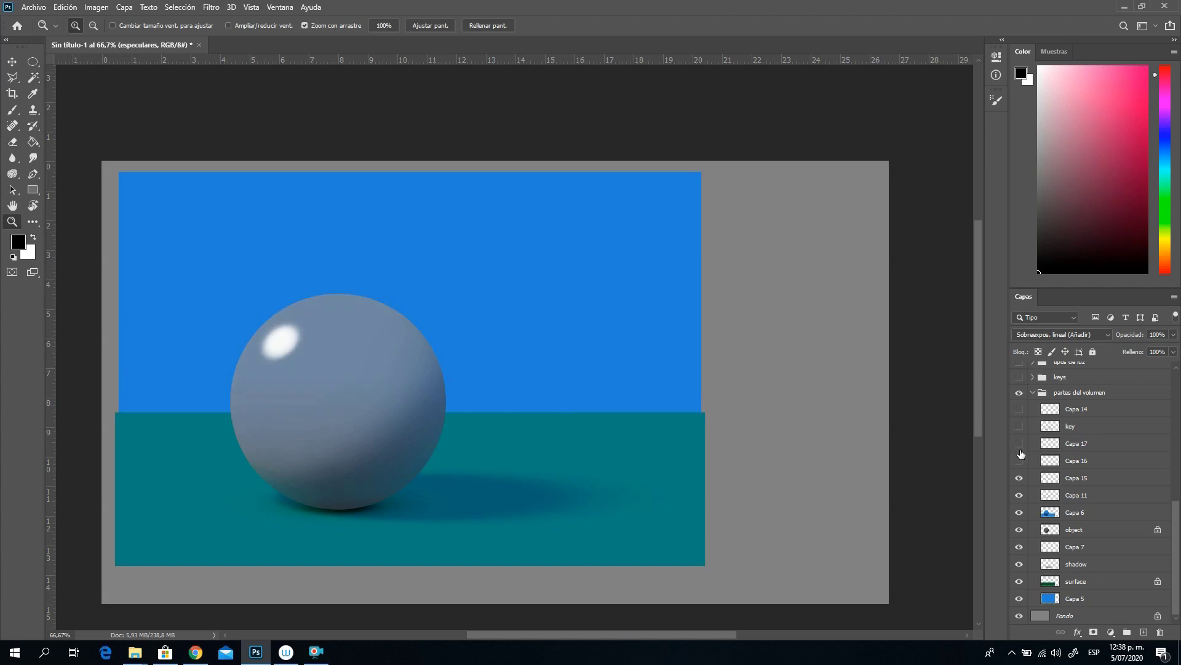
# Step: Load the large sphere's outline from the object layer as a selection and add a new layer directly above Capa 11
pyautogui.click(1083, 482)
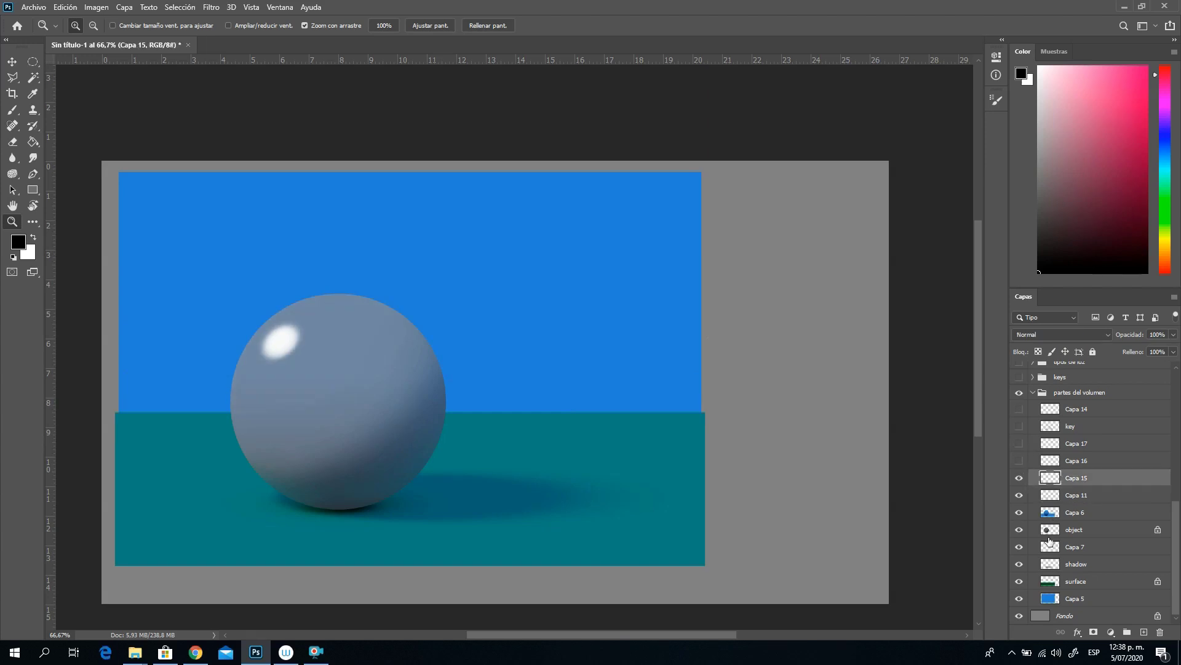
pyautogui.keyDown('ctrl'); pyautogui.click(1049, 532); pyautogui.keyUp('ctrl')
pyautogui.hotkey('alt', 'shift', 'g')
pyautogui.click(1074, 496)
pyautogui.hotkey('ctrl', 'shift', 'alt', 'n')
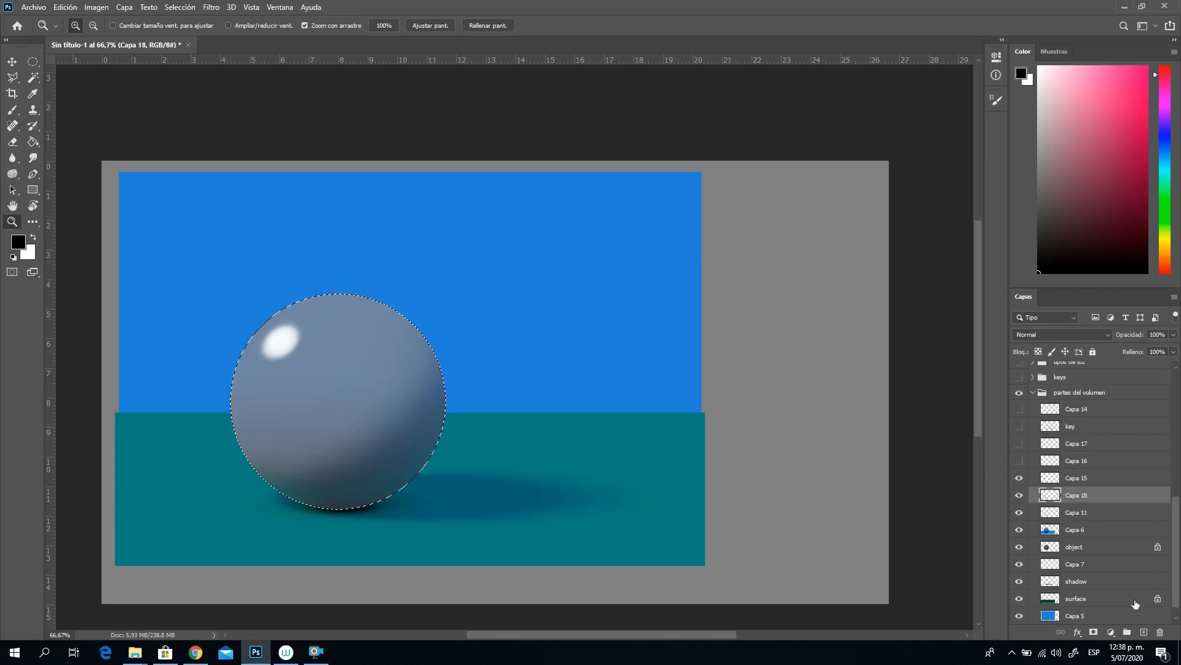
# Step: Fill the sphere selection with black on the new layer beneath Capa 15
pyautogui.keyDown('shift'); pyautogui.click(1070, 479); pyautogui.keyUp('shift')
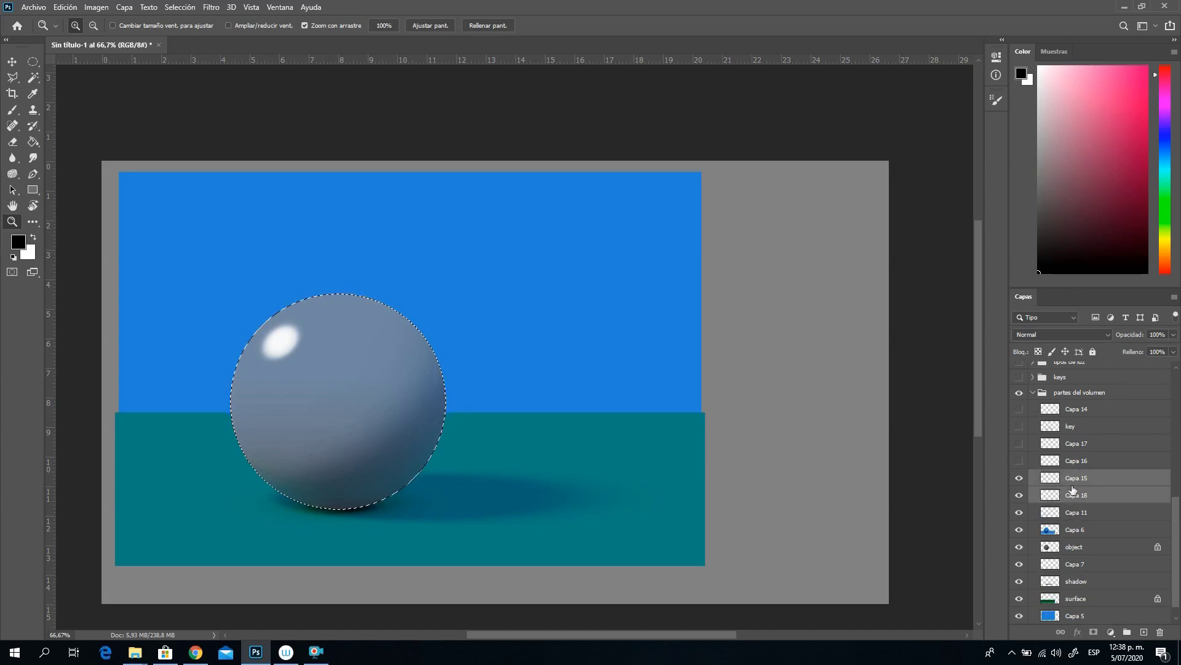
pyautogui.click(1079, 494)
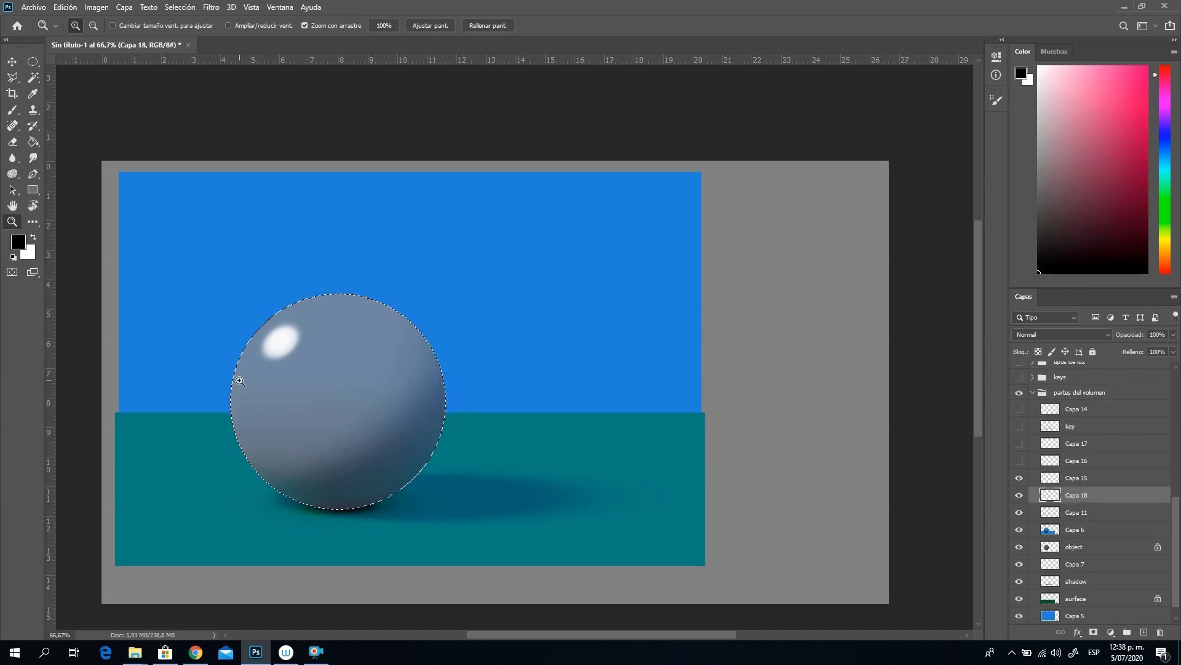
pyautogui.click(34, 141)
pyautogui.click(341, 404)
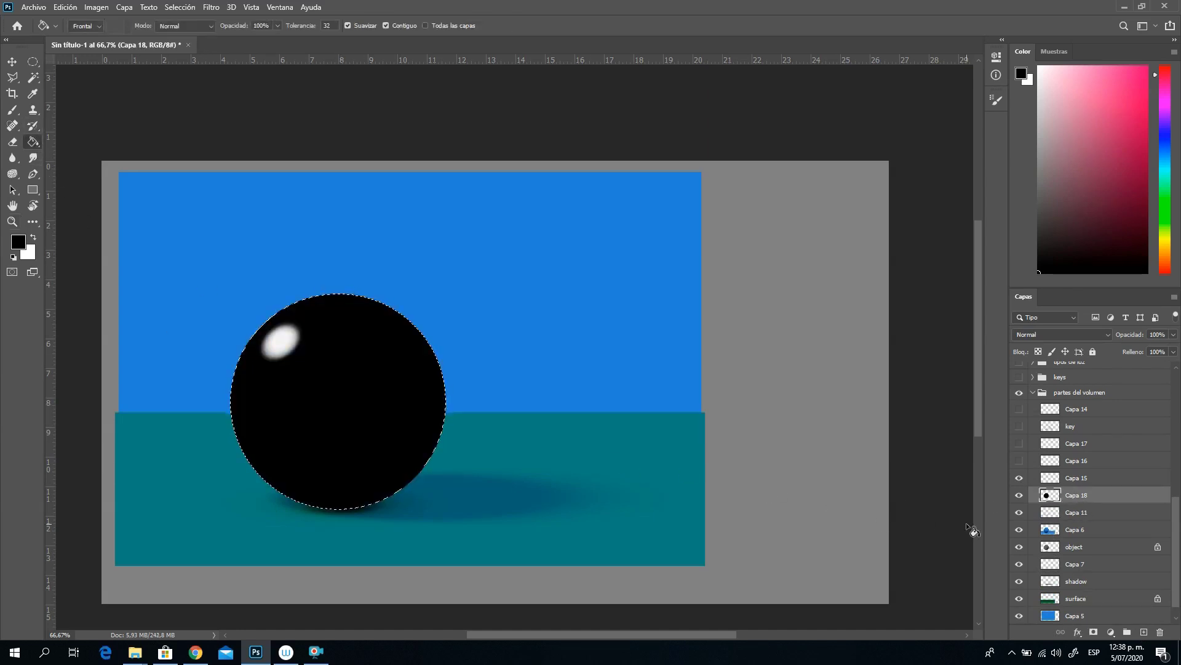
# Step: Merge Capa 15 with the black sphere layer and set its blending mode to Sobreexpos. lineal (Añadir)
pyautogui.keyDown('shift'); pyautogui.click(1074, 478); pyautogui.keyUp('shift')
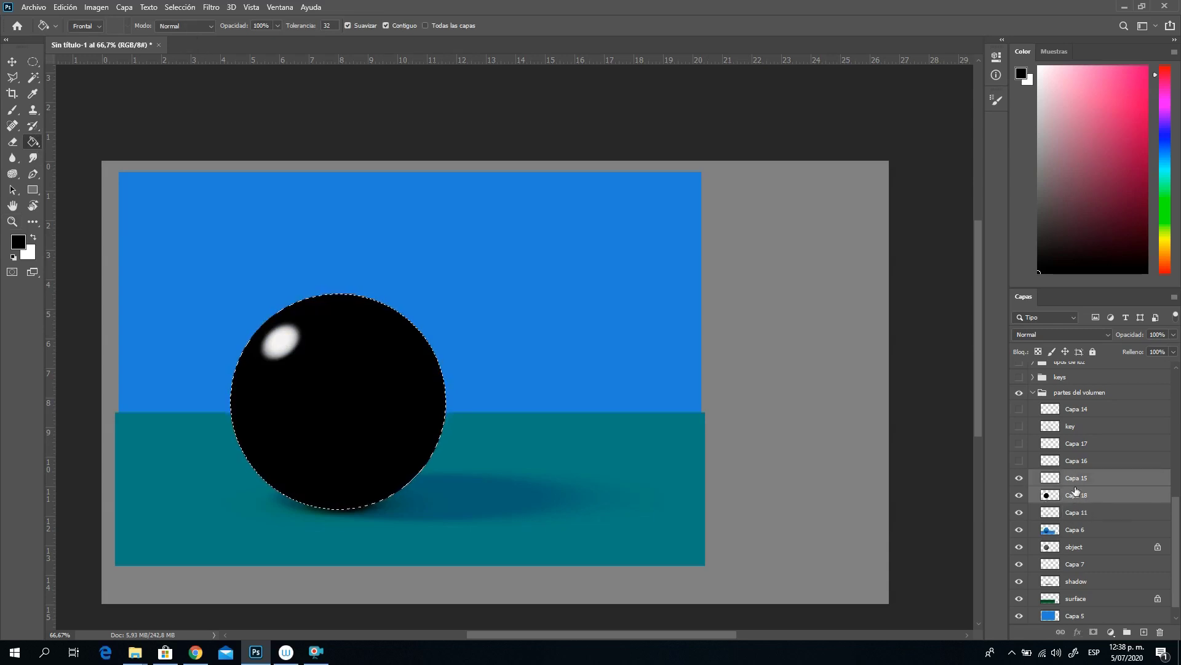
pyautogui.rightClick(1074, 494)
pyautogui.click(933, 484)
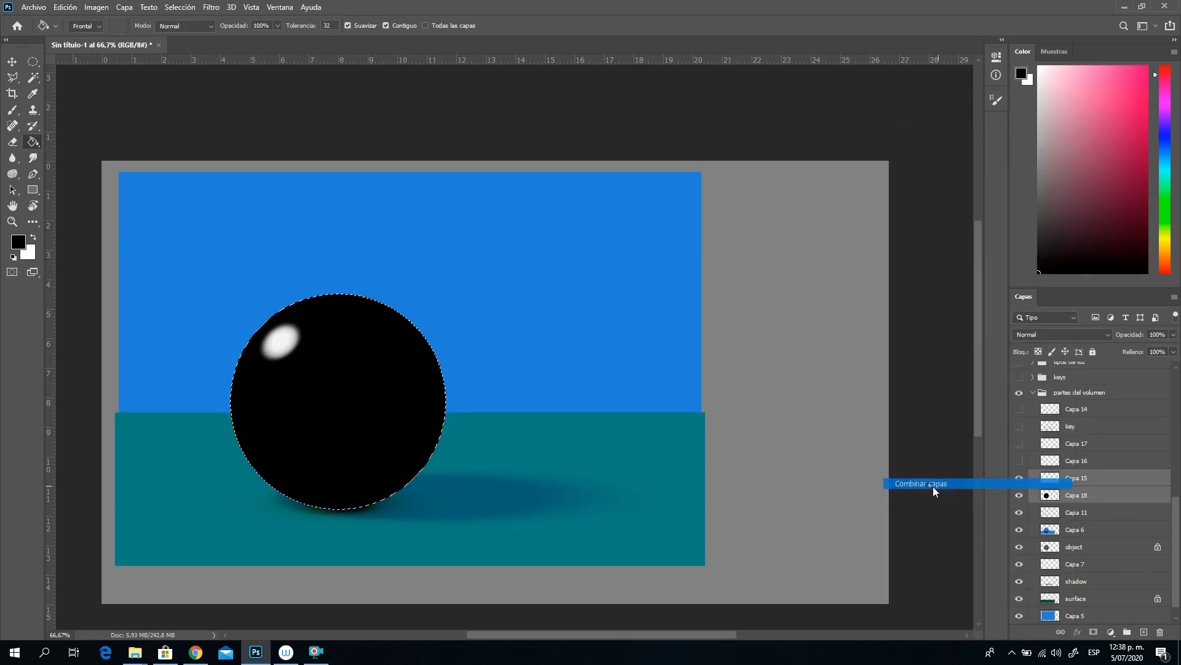
pyautogui.click(1083, 334)
pyautogui.click(1035, 452)
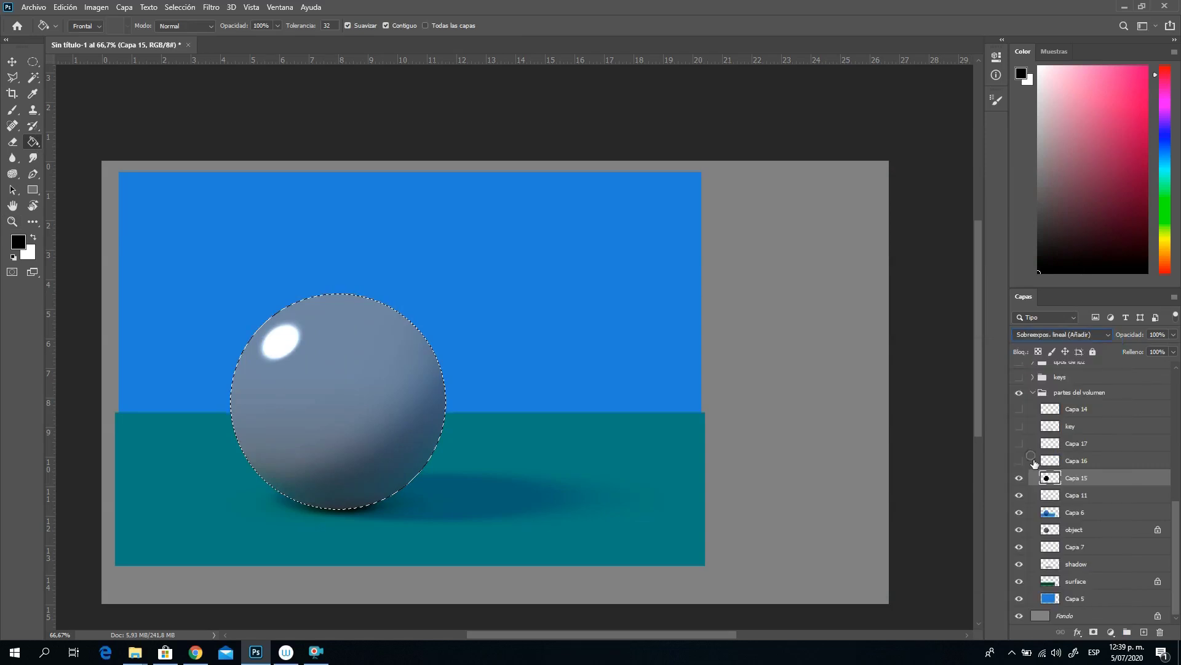
# Step: Add a new layer directly above Capa 15 and fill the sphere selection on it with medium grey
pyautogui.hotkey('ctrl', 'd')
pyautogui.hotkey('ctrl', 'z')
pyautogui.click(1143, 632)
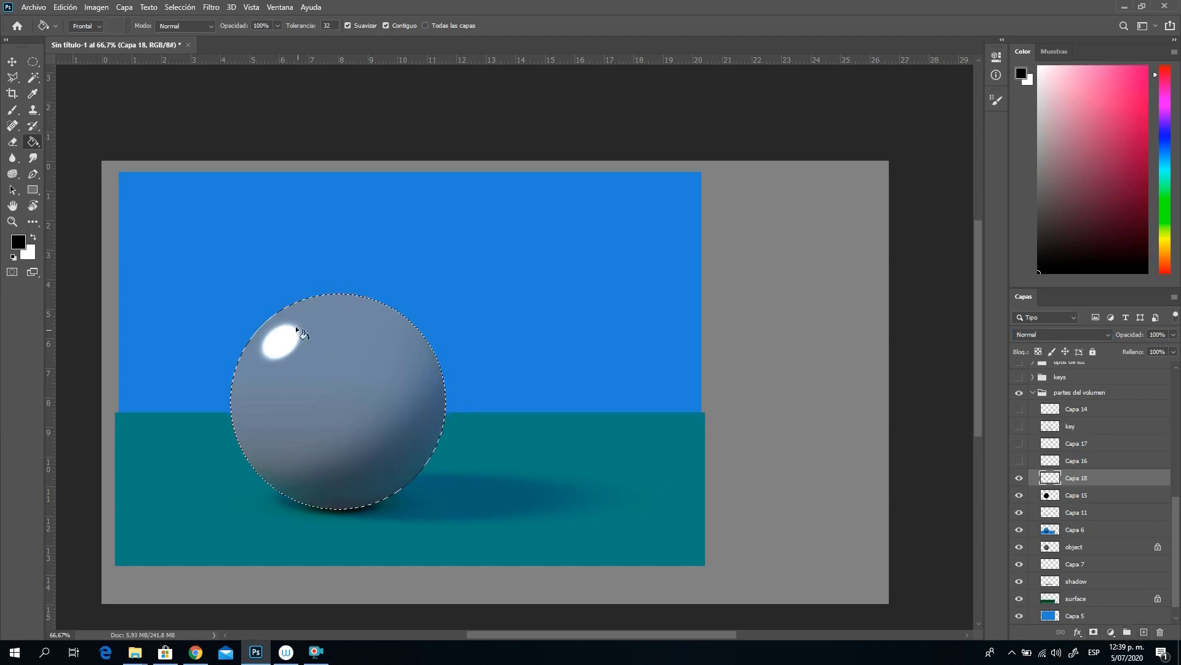
pyautogui.click(348, 371)
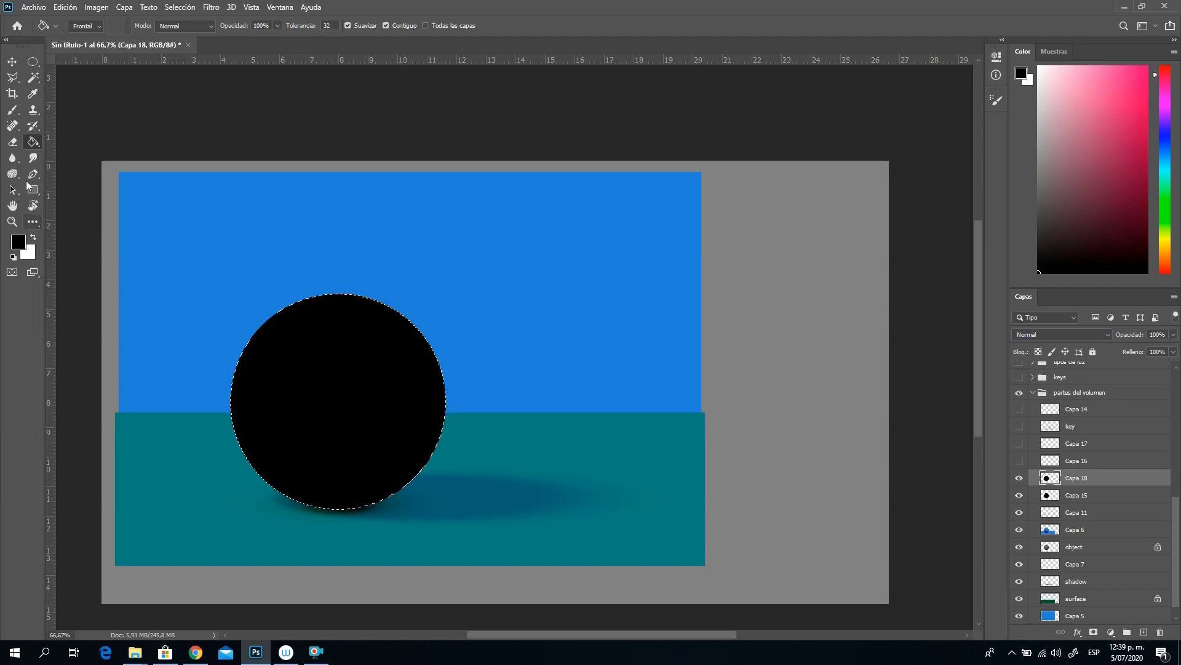
pyautogui.moveTo(1065, 218); pyautogui.dragTo(1036, 176)
pyautogui.click(326, 387)
# Step: Set up the soft round brush with a size of 513 px and a hardness of 86%
pyautogui.press('b')
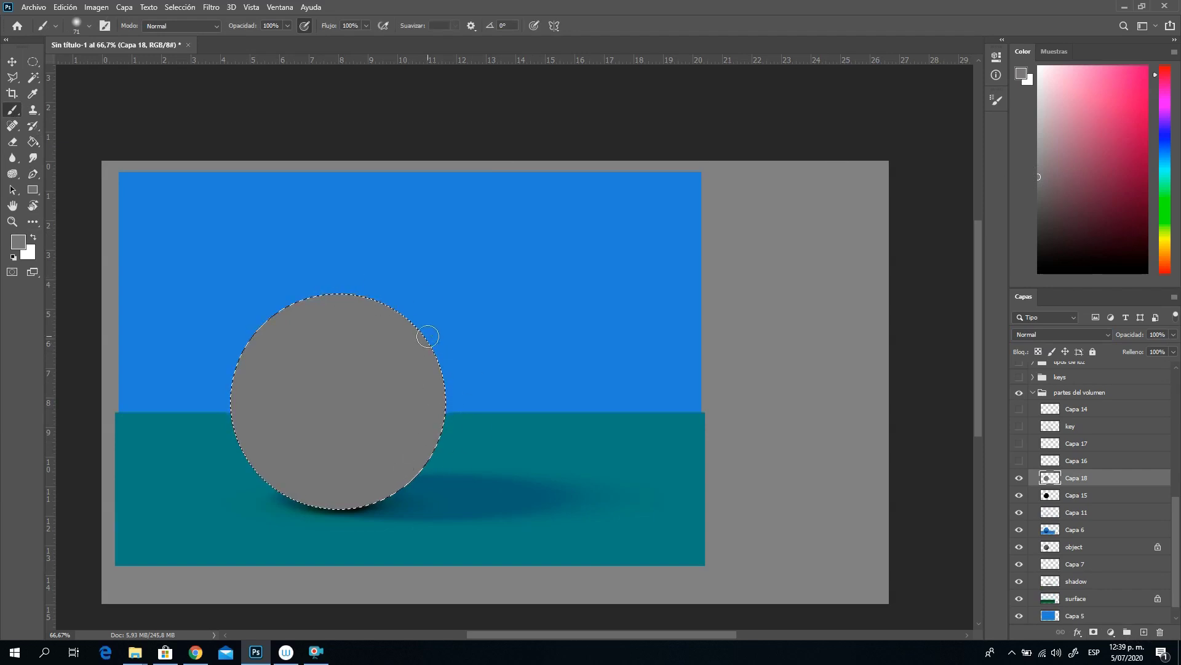
pyautogui.rightClick(423, 342)
pyautogui.click(543, 371)
pyautogui.moveTo(547, 400); pyautogui.dragTo(557, 401)
pyautogui.click(560, 372)
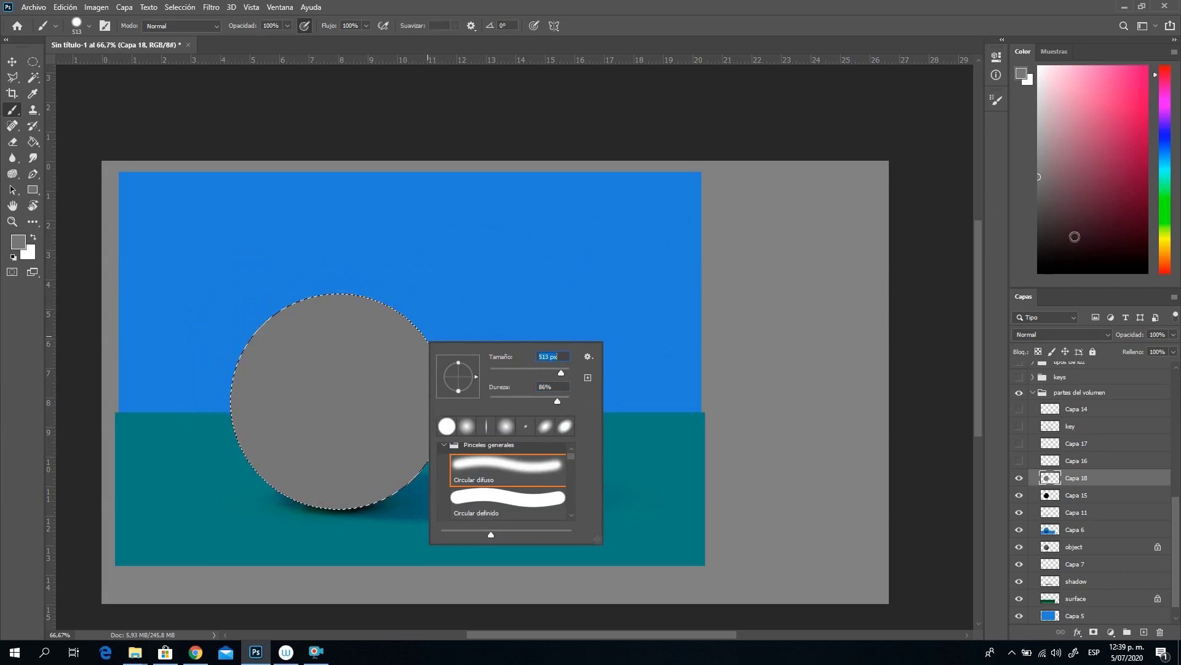
# Step: Paint black over the grey sphere on Capa 18, leaving a soft grey rim along its upper-right edge, and deselect
pyautogui.click(1039, 271)
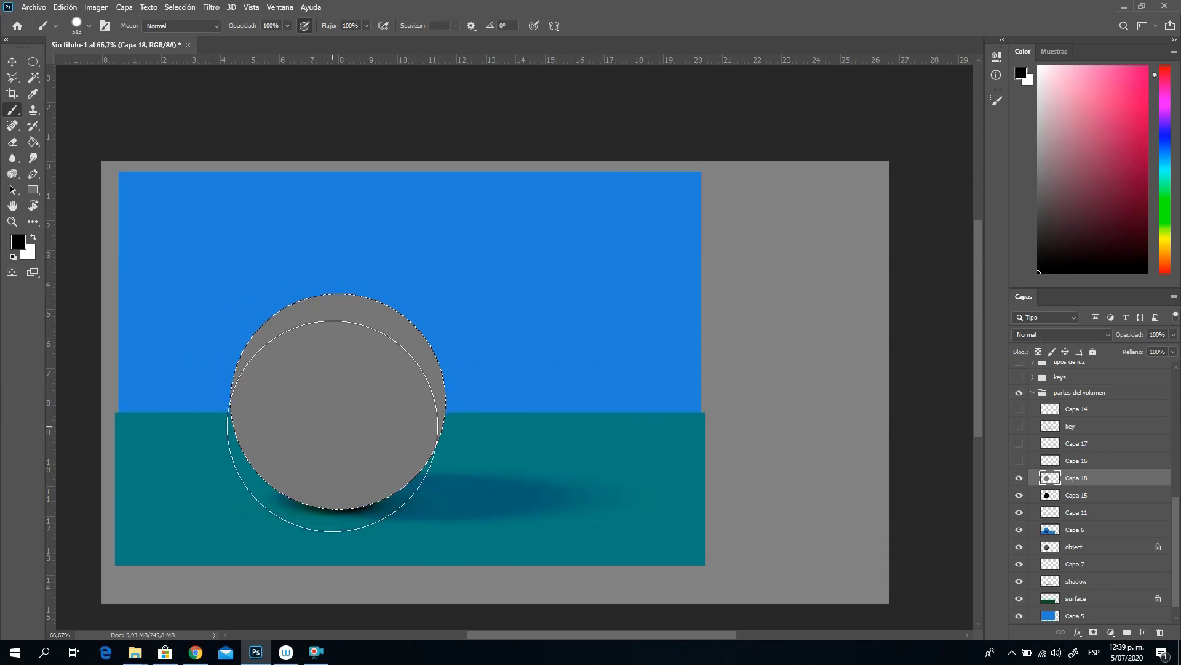
pyautogui.click(333, 407)
pyautogui.moveTo(332, 405)
pyautogui.mouseDown()
pyautogui.moveTo(303, 501)
pyautogui.moveTo(327, 404)
pyautogui.moveTo(296, 500)
pyautogui.moveTo(340, 415)
pyautogui.moveTo(285, 482)
pyautogui.moveTo(326, 406)
pyautogui.moveTo(264, 488)
pyautogui.moveTo(328, 394)
pyautogui.moveTo(264, 488)
pyautogui.moveTo(312, 408)
pyautogui.moveTo(238, 554)
pyautogui.moveTo(310, 540)
pyautogui.mouseUp()
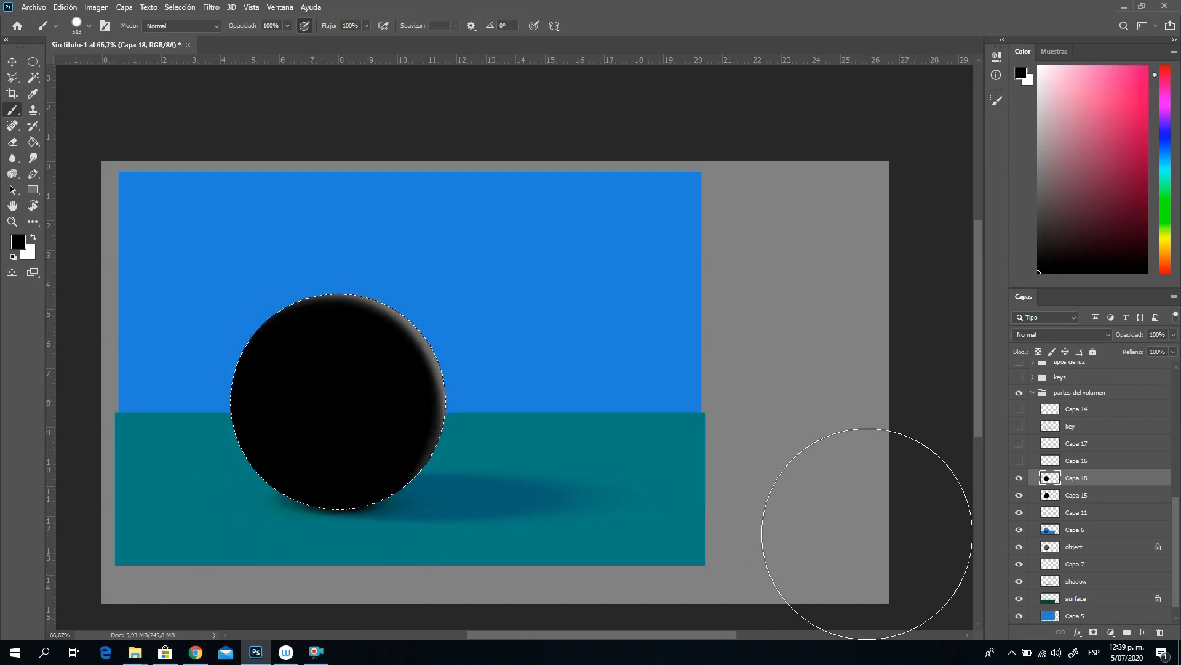
pyautogui.hotkey('ctrl', 'd')
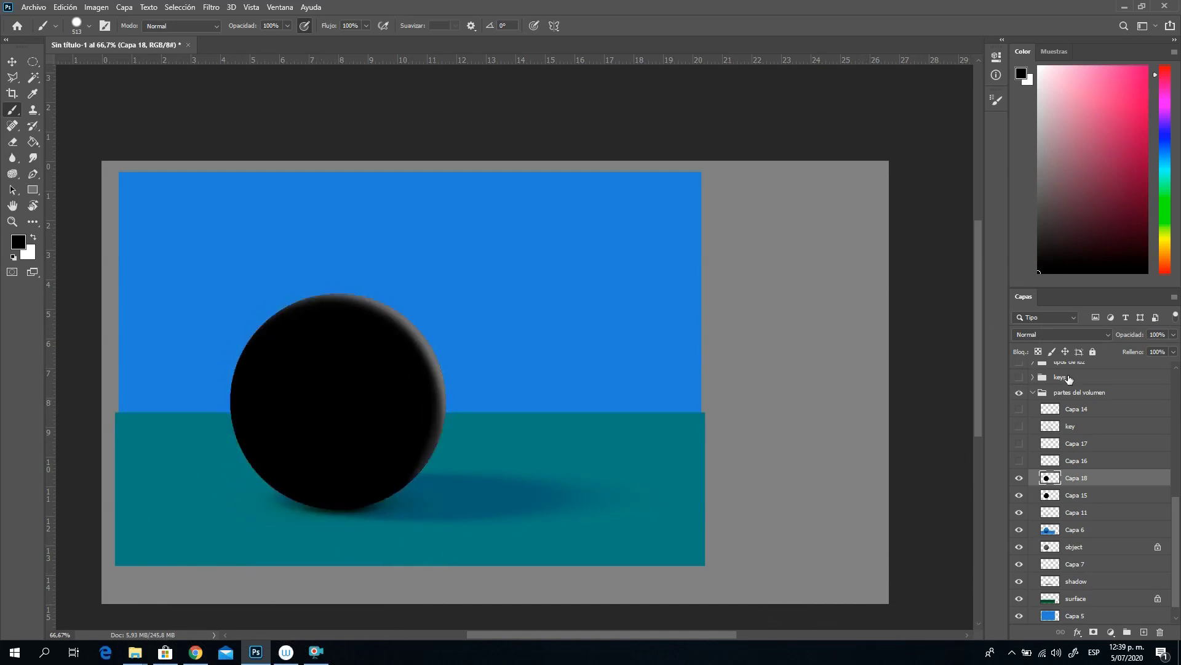
# Step: Set Capa 18's blending mode to Trama and lock its transparent pixels
pyautogui.click(1062, 334)
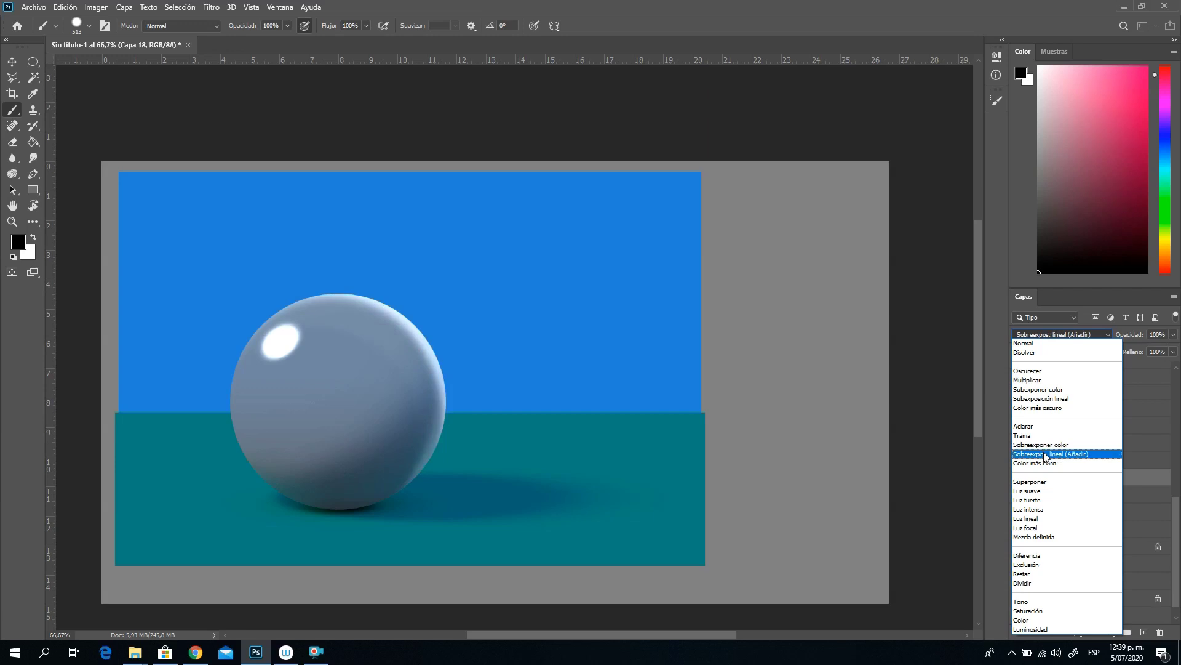
pyautogui.click(1044, 434)
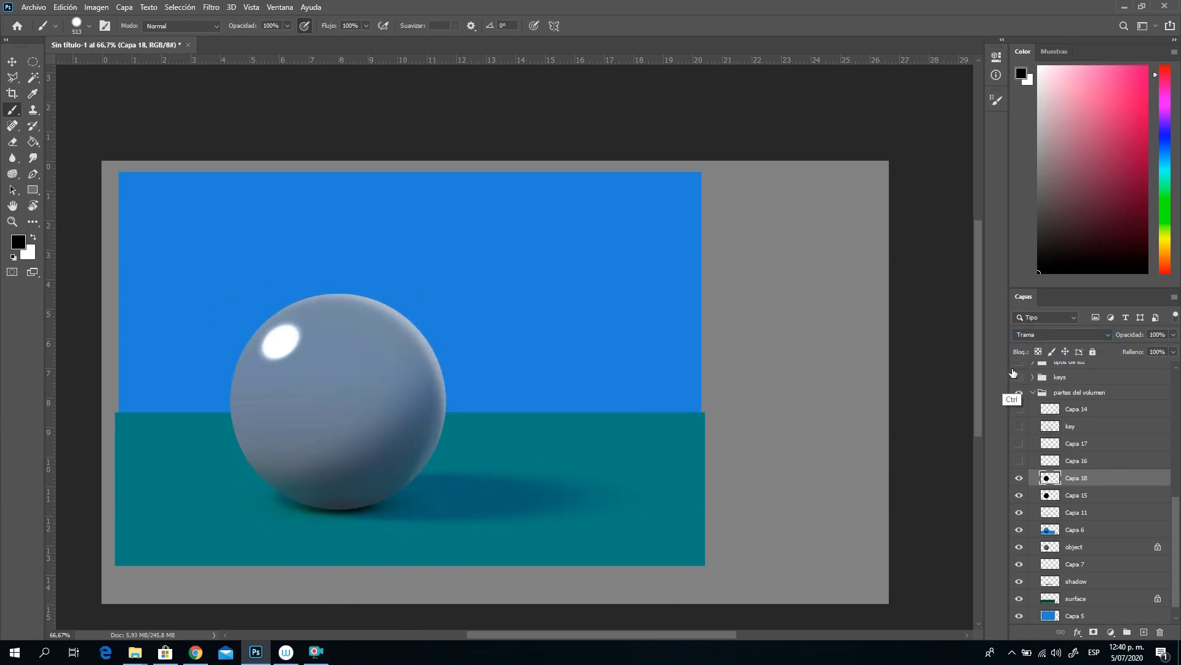
pyautogui.click(1038, 351)
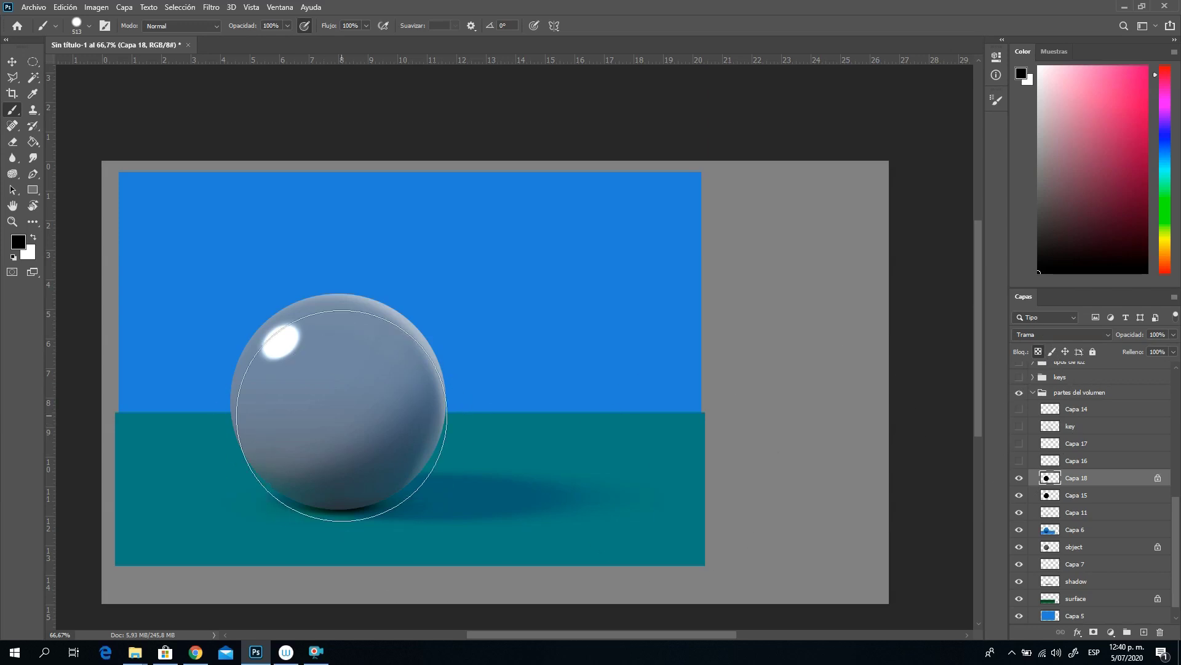